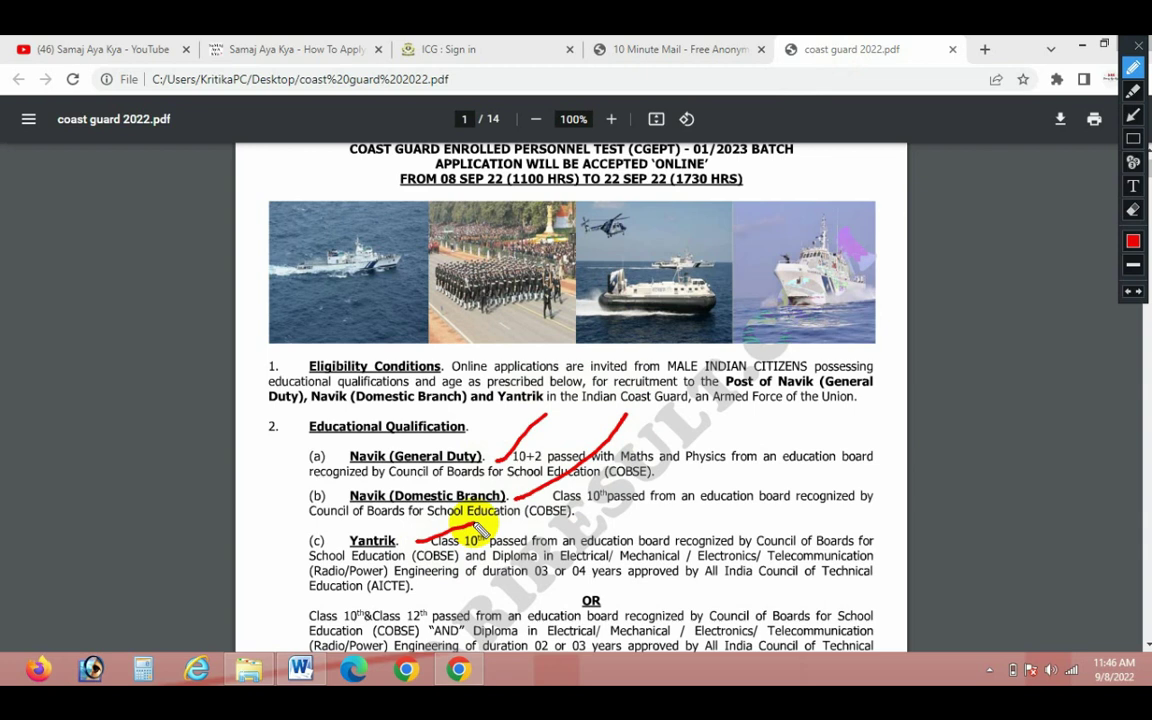
# Mark the Navik (General Duty) and educational qualification lines of the notice in red, then clear the marks
pyautogui.moveTo(495, 455)
pyautogui.mouseDown()
pyautogui.moveTo(548, 520)
pyautogui.moveTo(430, 582)
pyautogui.mouseUp()
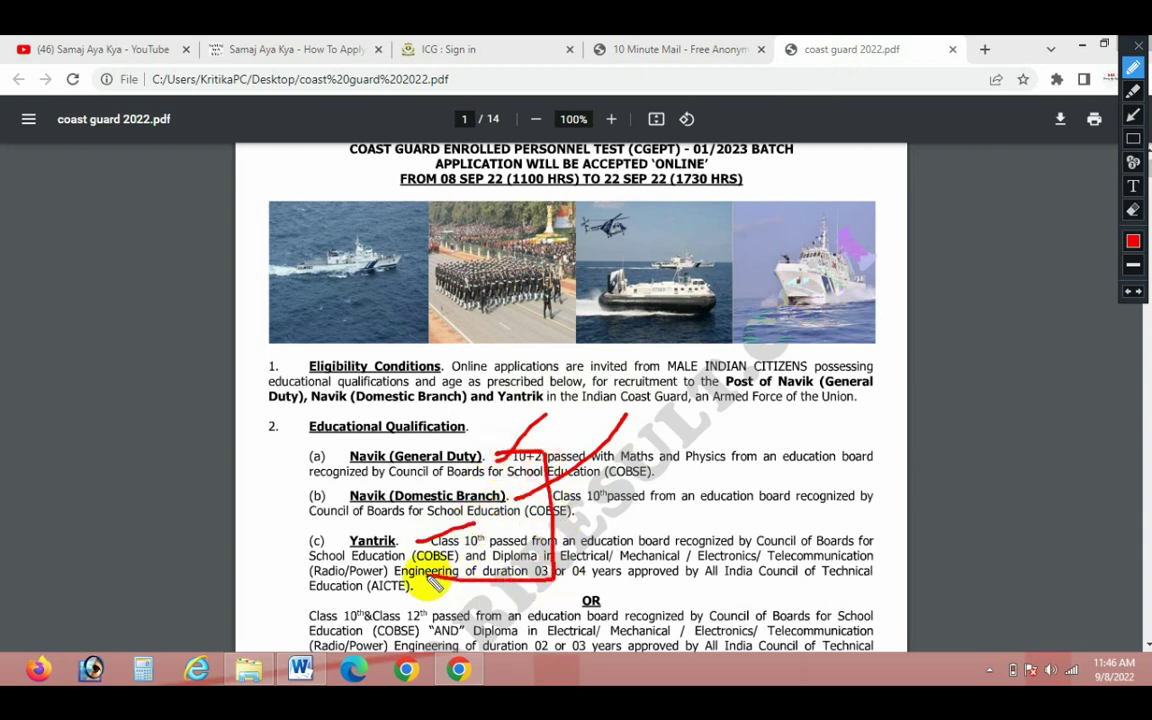
pyautogui.moveTo(681, 463)
pyautogui.mouseDown()
pyautogui.moveTo(694, 501)
pyautogui.moveTo(683, 537)
pyautogui.mouseUp()
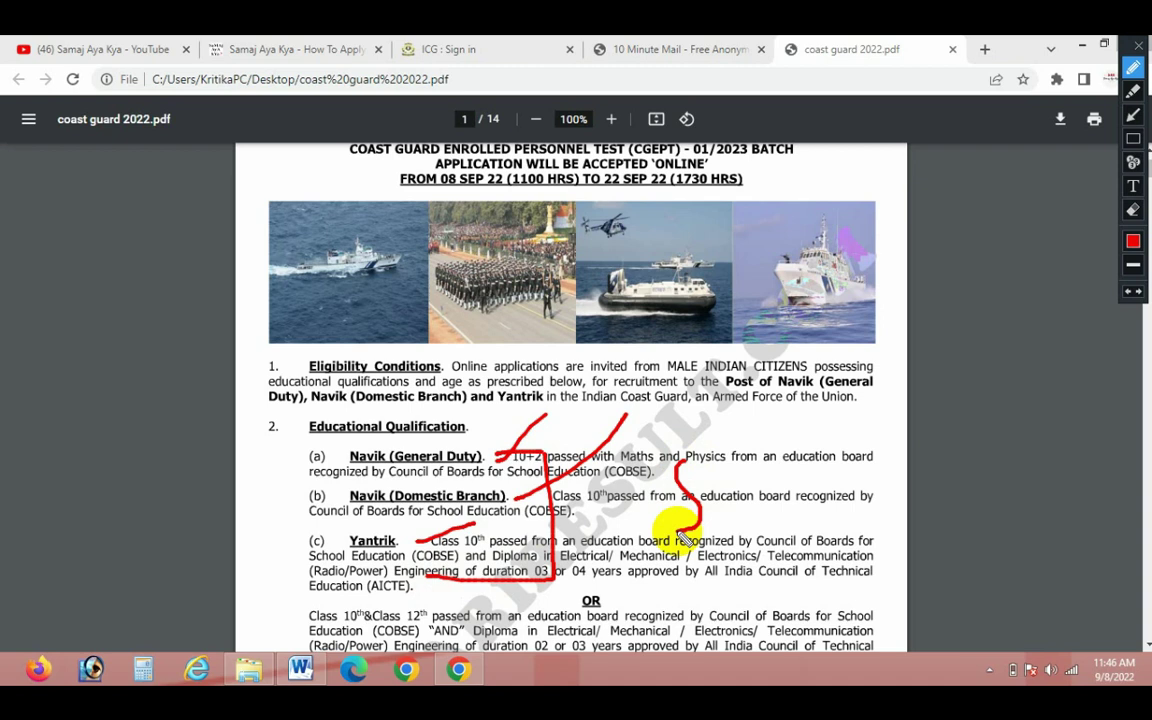
pyautogui.moveTo(530, 402); pyautogui.dragTo(485, 452)
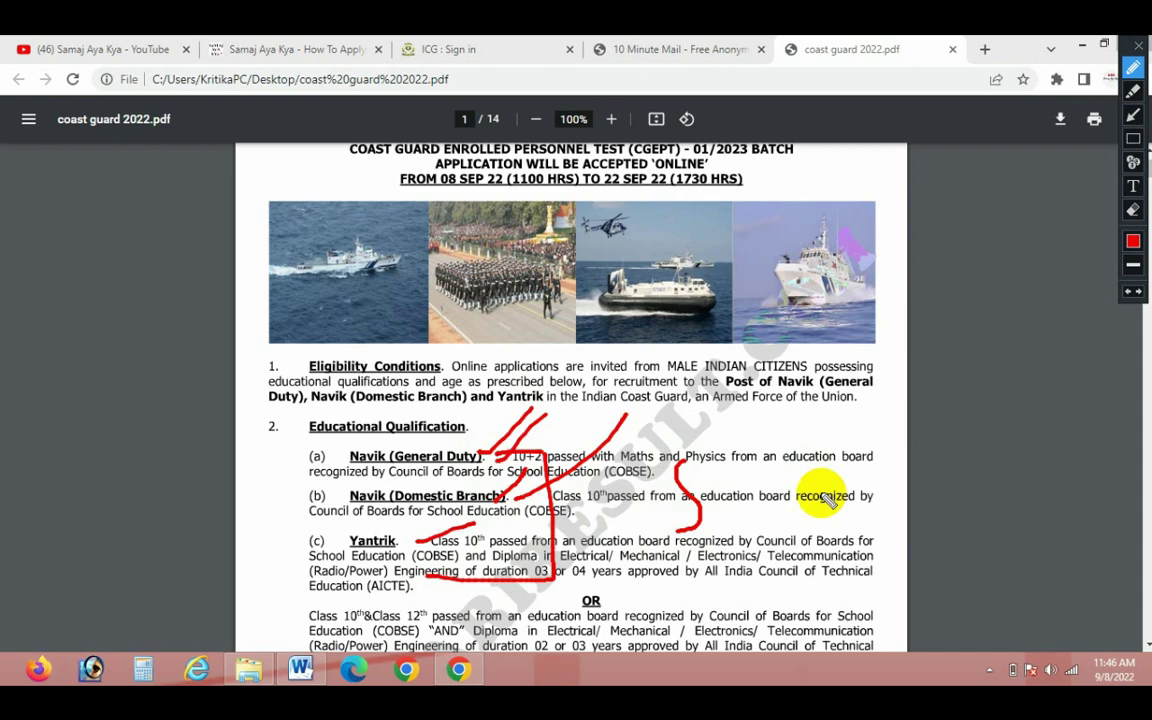
pyautogui.moveTo(515, 388); pyautogui.dragTo(480, 456)
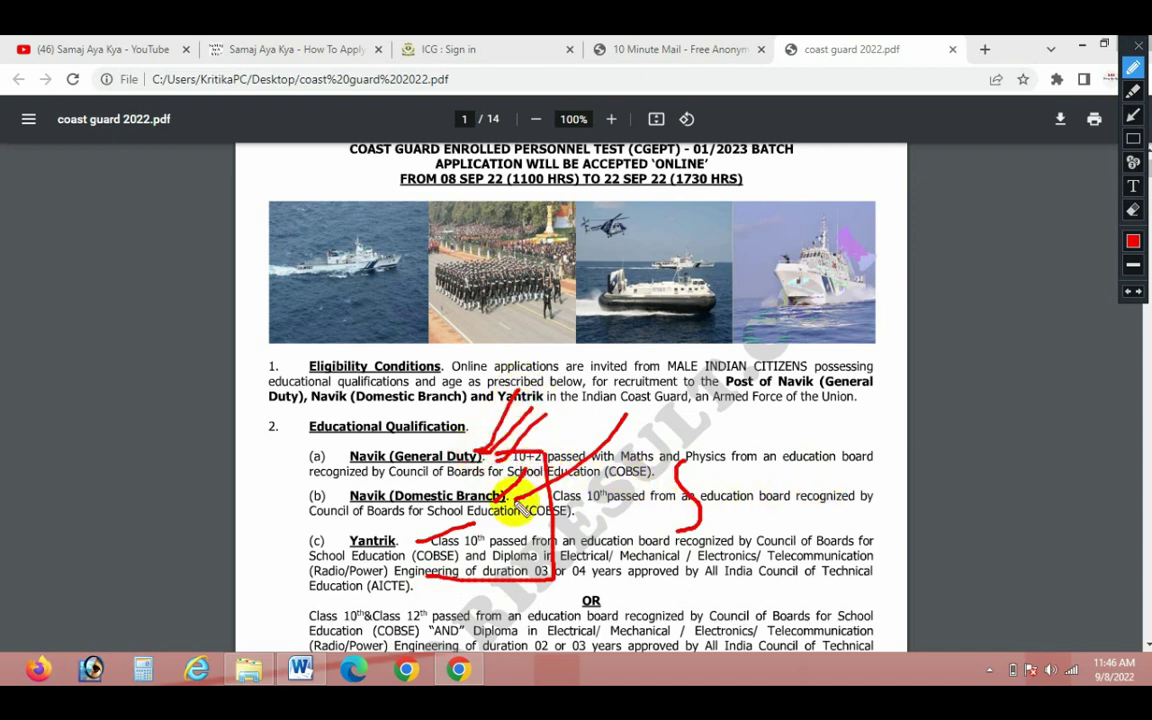
pyautogui.moveTo(578, 449); pyautogui.dragTo(421, 550)
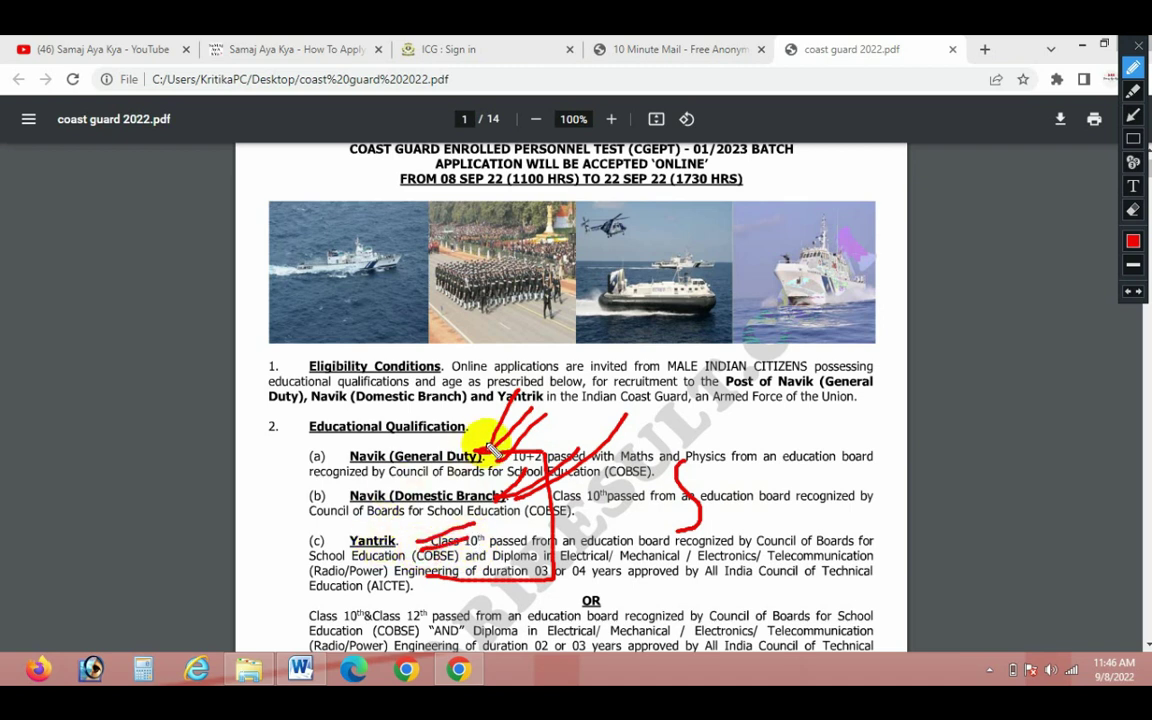
pyautogui.moveTo(490, 450)
pyautogui.mouseDown()
pyautogui.moveTo(330, 432)
pyautogui.moveTo(458, 476)
pyautogui.moveTo(490, 450)
pyautogui.moveTo(459, 448)
pyautogui.moveTo(549, 392)
pyautogui.mouseUp()
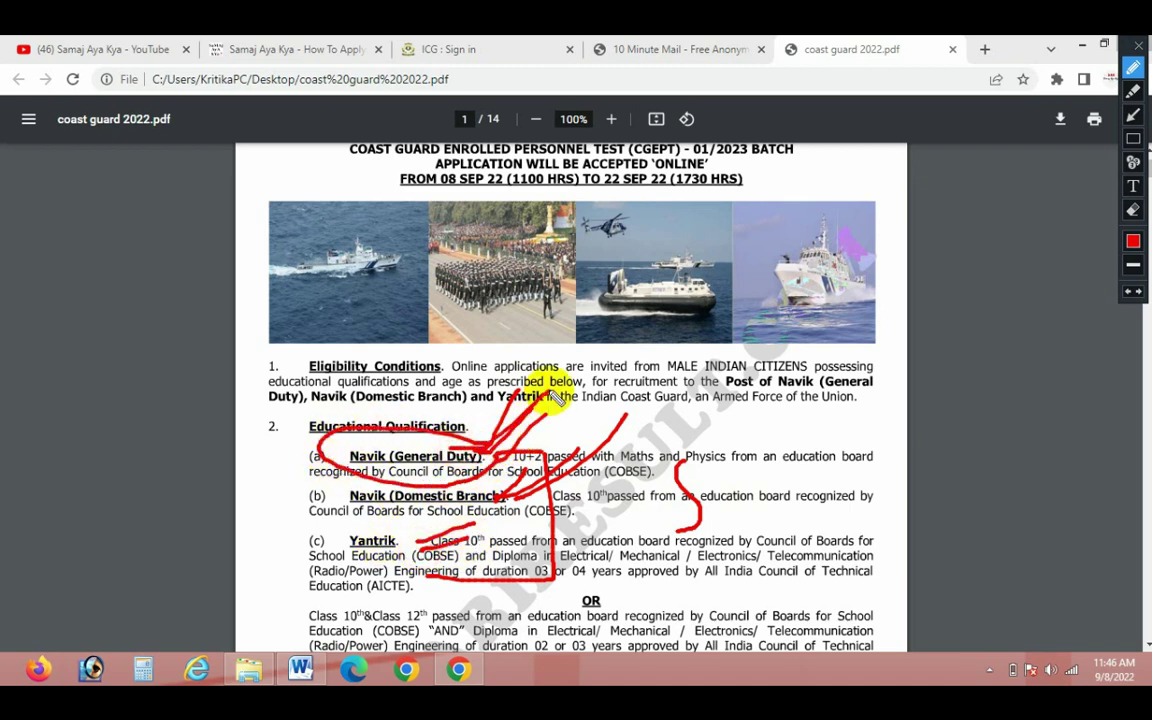
pyautogui.moveTo(830, 434)
pyautogui.mouseDown()
pyautogui.moveTo(790, 456)
pyautogui.moveTo(828, 496)
pyautogui.moveTo(838, 437)
pyautogui.mouseUp()
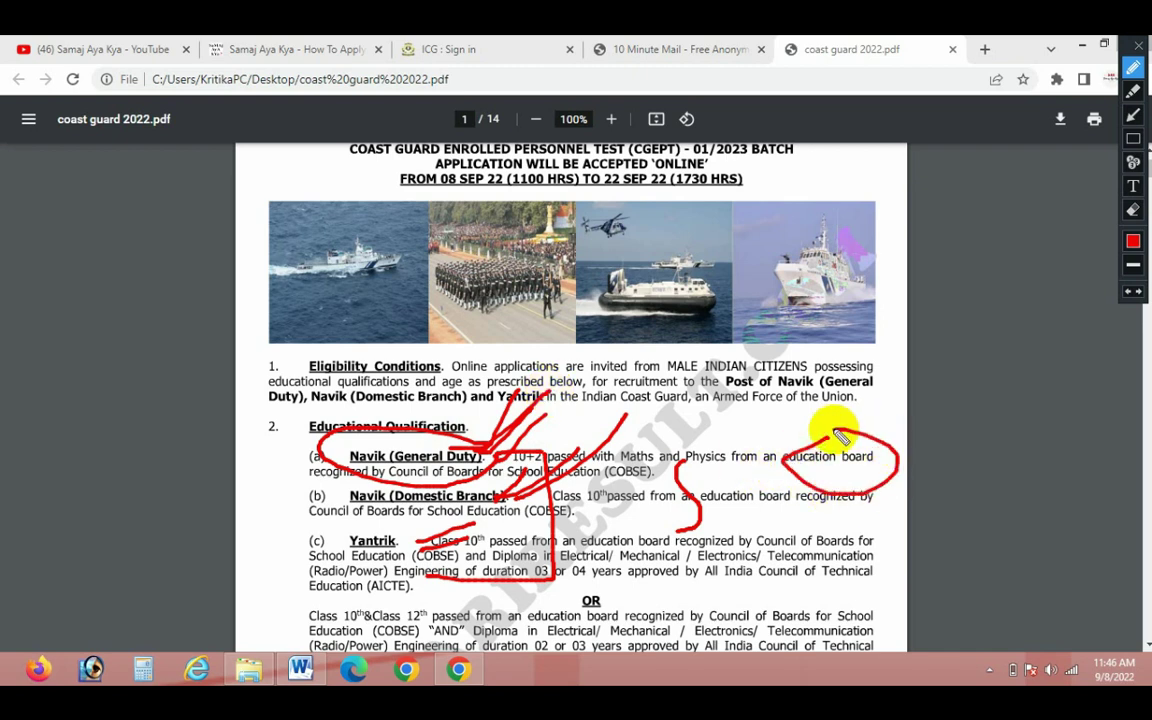
pyautogui.moveTo(330, 436)
pyautogui.mouseDown()
pyautogui.moveTo(270, 500)
pyautogui.moveTo(398, 416)
pyautogui.moveTo(572, 434)
pyautogui.mouseUp()
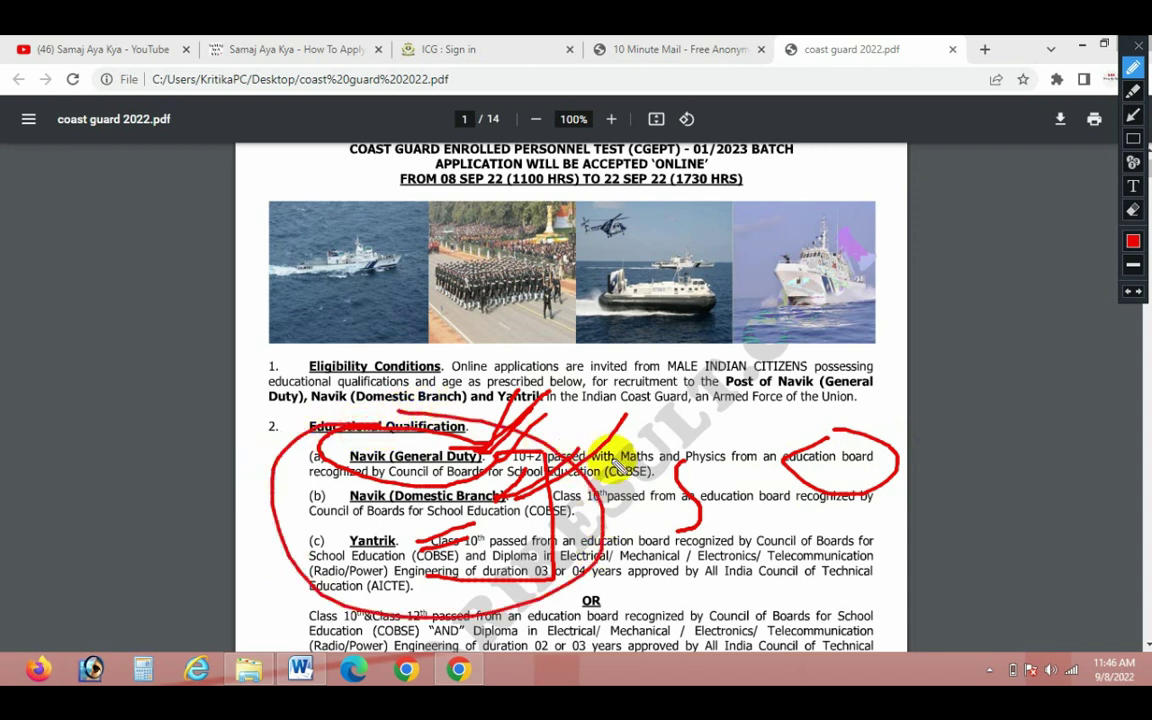
pyautogui.press('Escape')
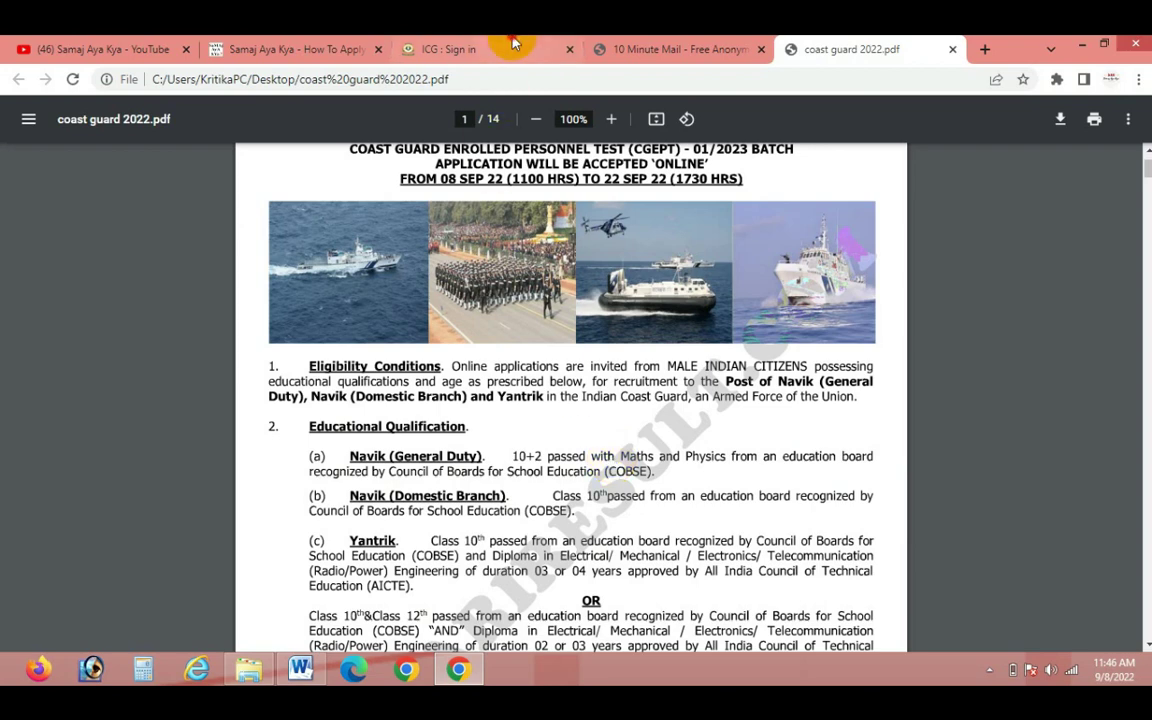
# Switch to the CGEPT-01/2023 sign-in page and select its web address
pyautogui.click(470, 48)
pyautogui.scroll(-2, 602, 465)
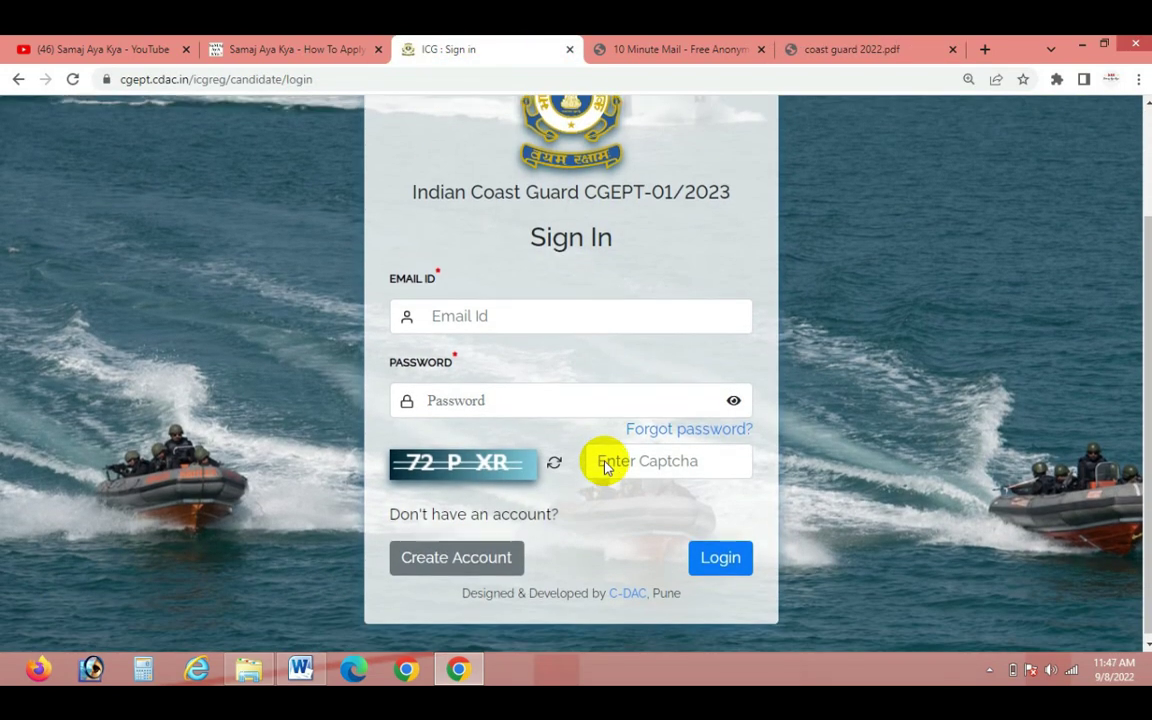
pyautogui.scroll(2, 602, 463)
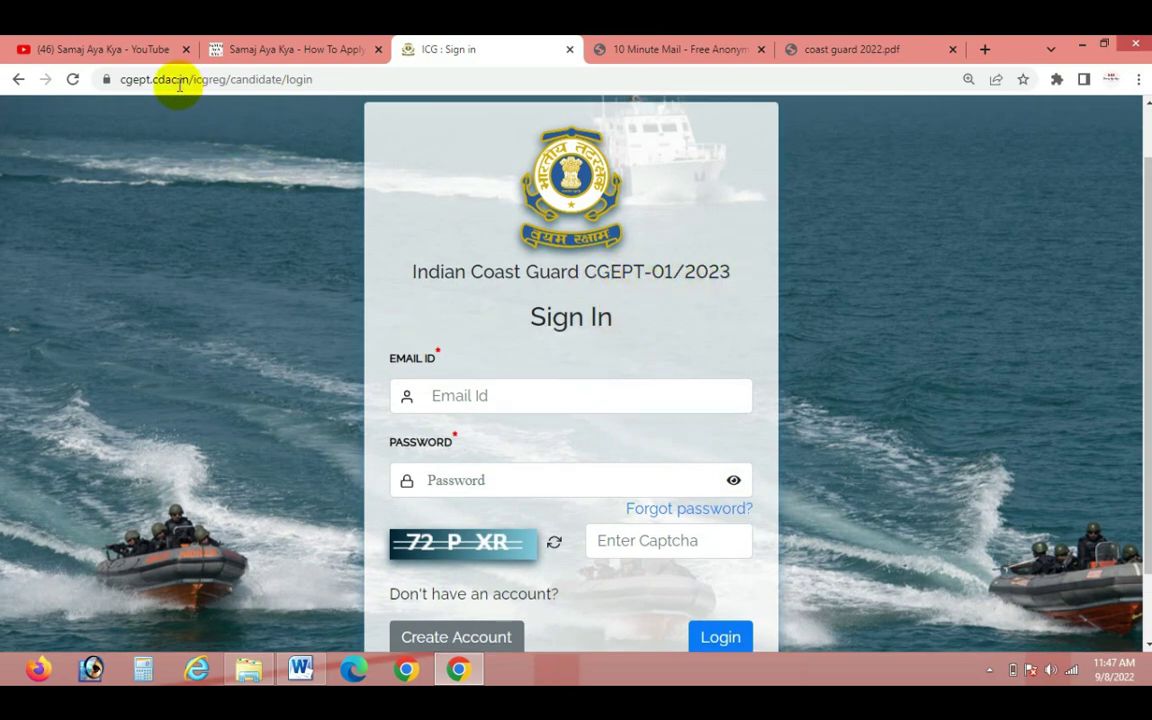
pyautogui.click(150, 79)
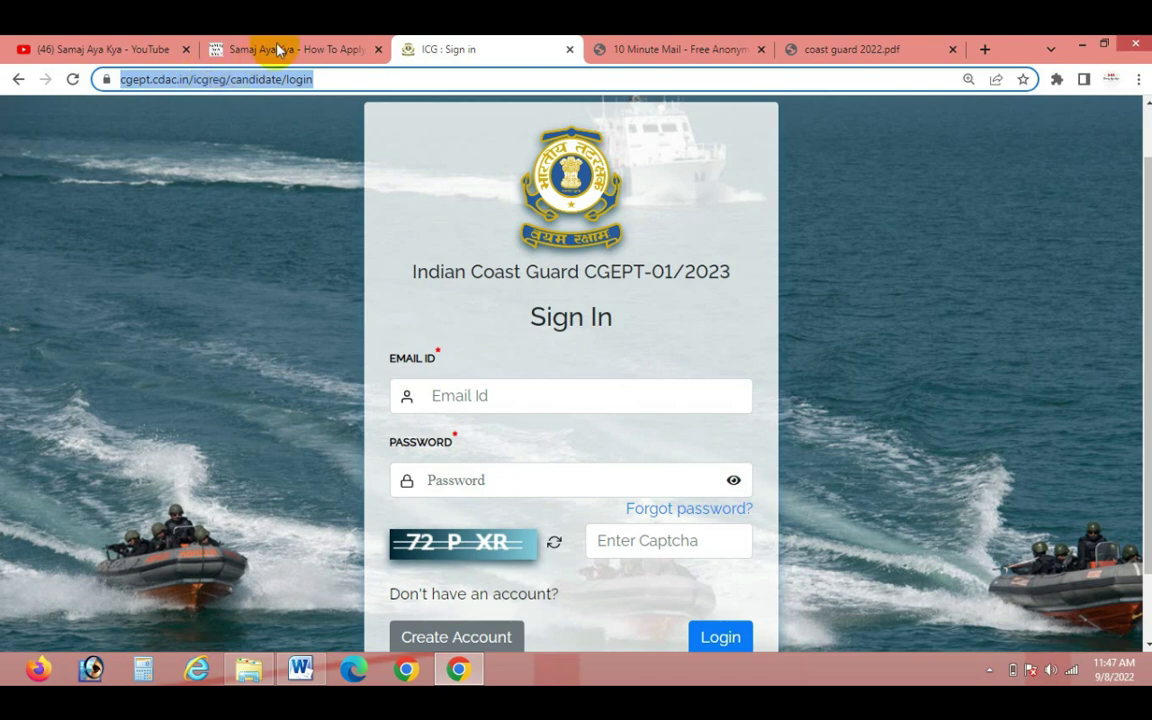
pyautogui.click(218, 45)
# Scroll the Samaj Aya Kya guide to Important Links, highlight Apply Online, and follow that link
pyautogui.click(205, 80)
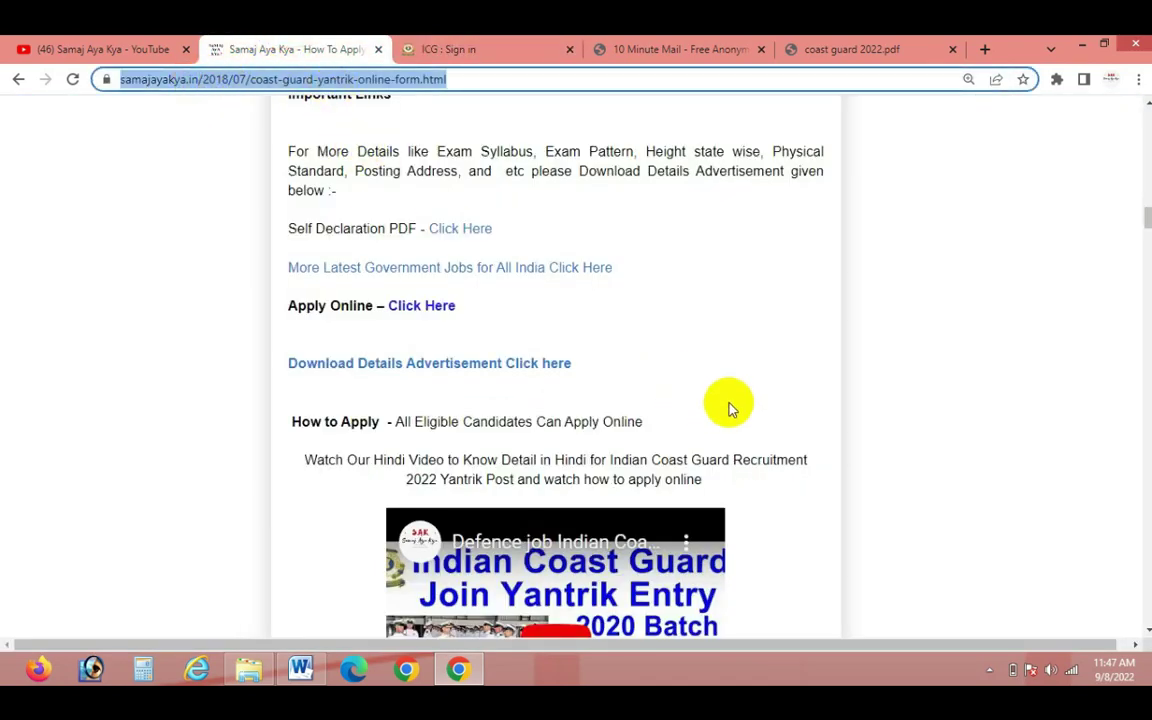
pyautogui.scroll(10, 750, 455)
pyautogui.scroll(8, 753, 471)
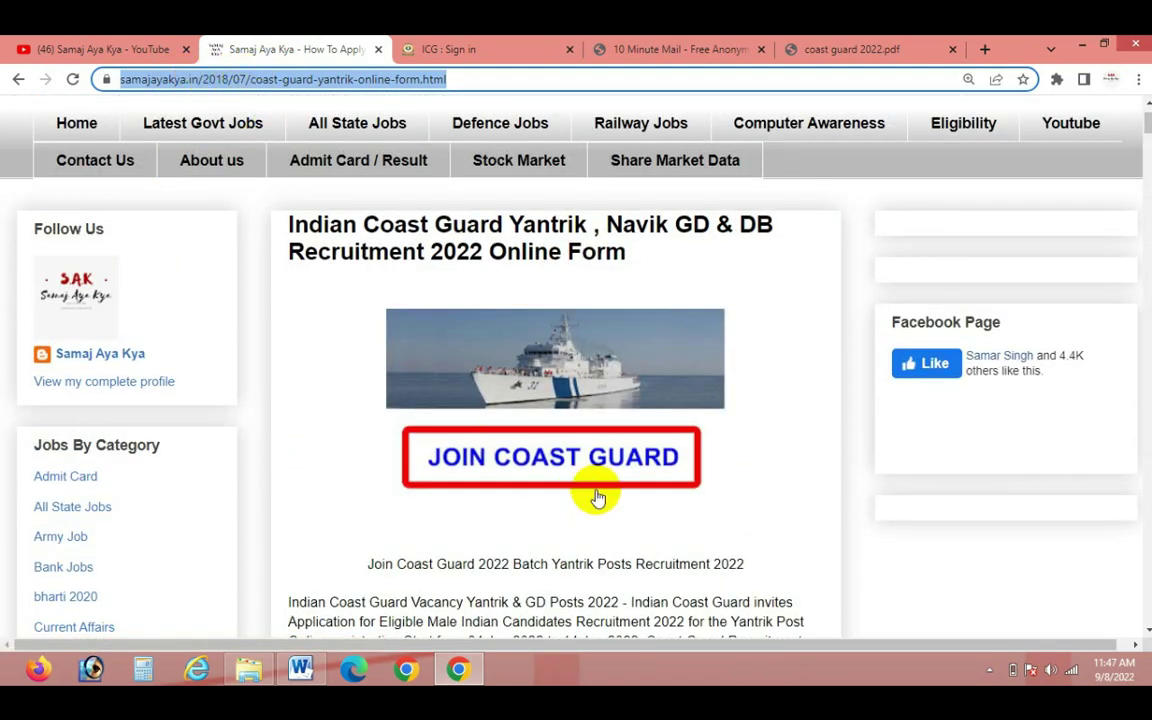
pyautogui.scroll(-5, 596, 496)
pyautogui.scroll(-15, 596, 496)
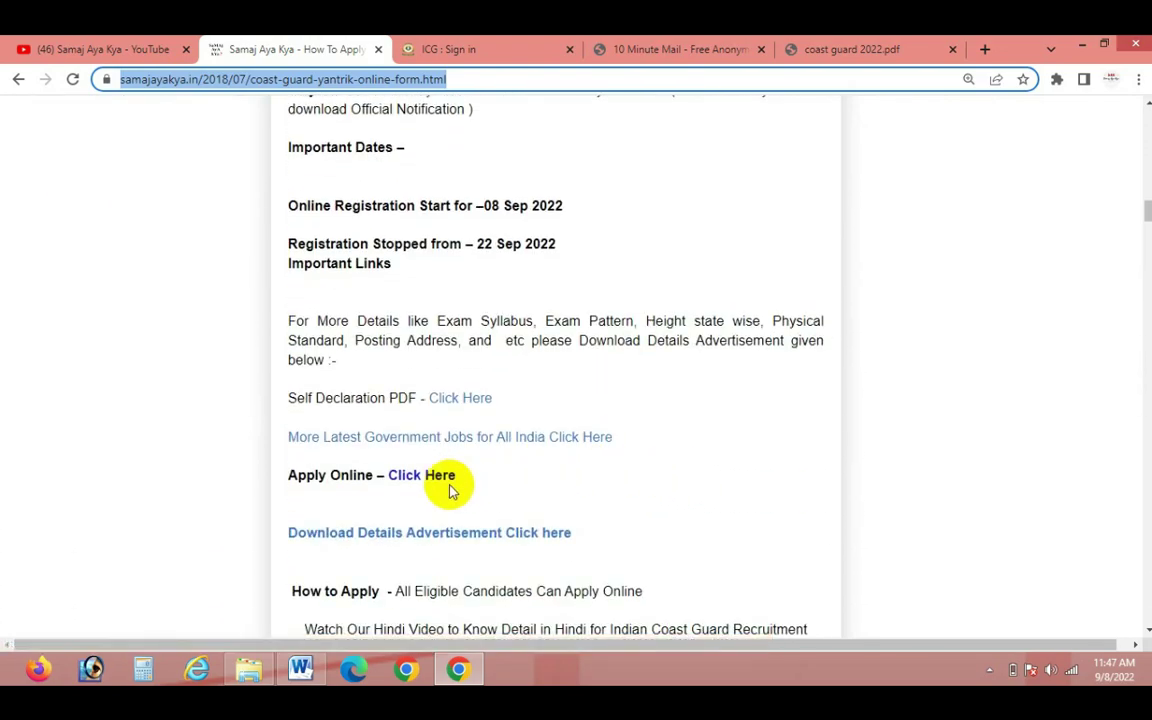
pyautogui.hotkey('ctrl', 'alt', 'd')
pyautogui.moveTo(463, 476); pyautogui.dragTo(509, 459)
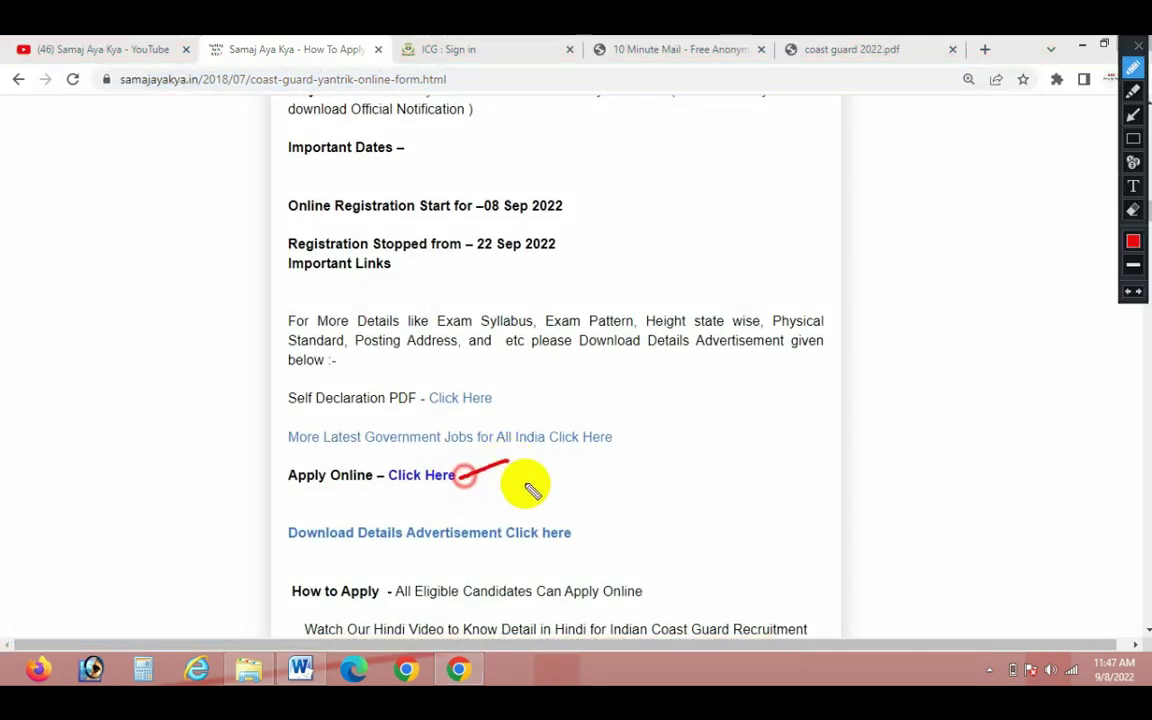
pyautogui.press('Escape')
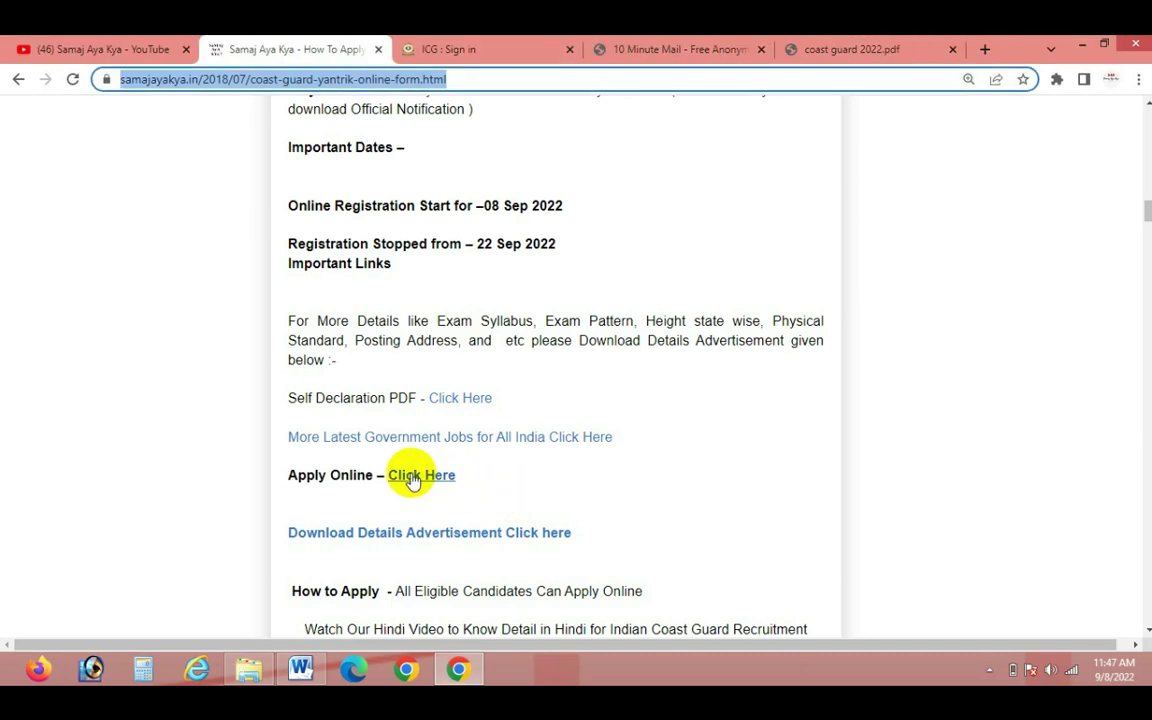
pyautogui.click(413, 475)
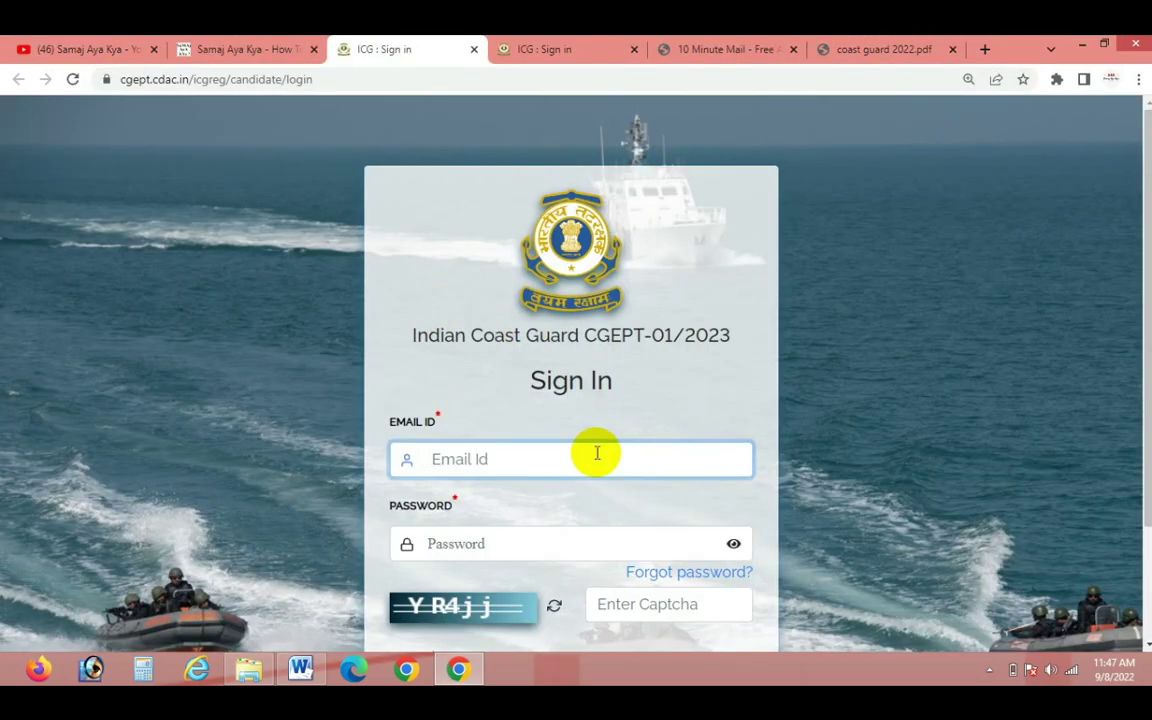
# Close the duplicate sign-in tab and return to the original Coast Guard sign-in page
pyautogui.scroll(-2, 597, 453)
pyautogui.click(540, 47)
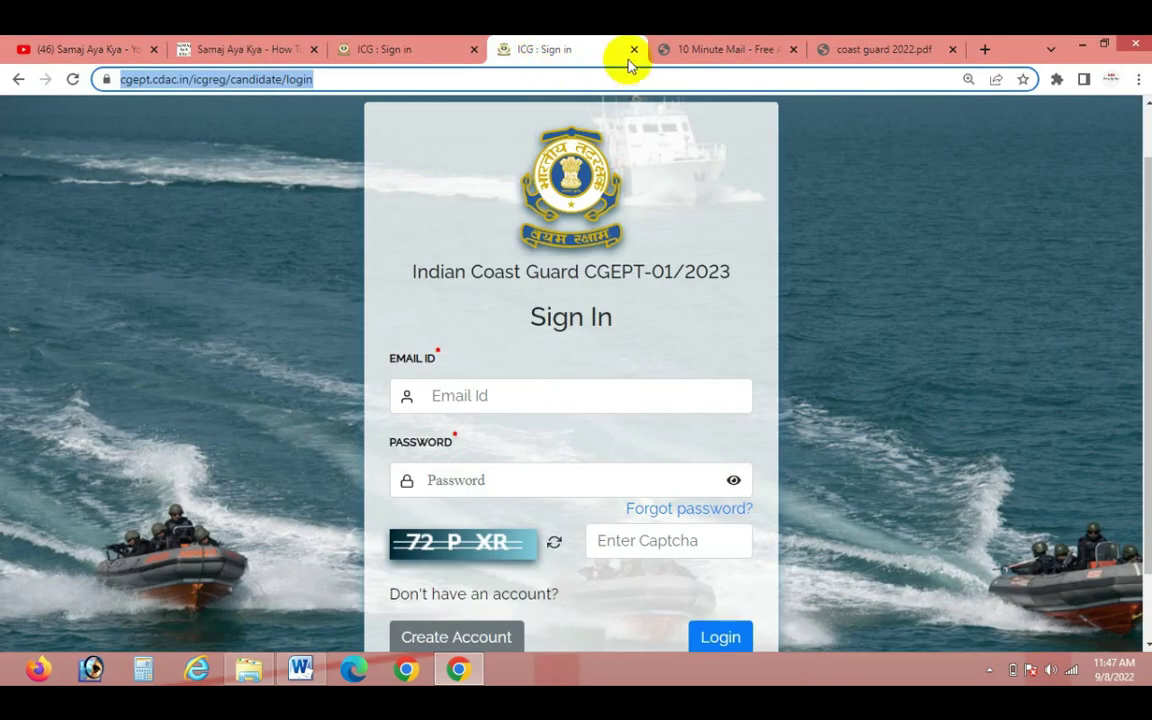
pyautogui.click(634, 49)
pyautogui.click(483, 45)
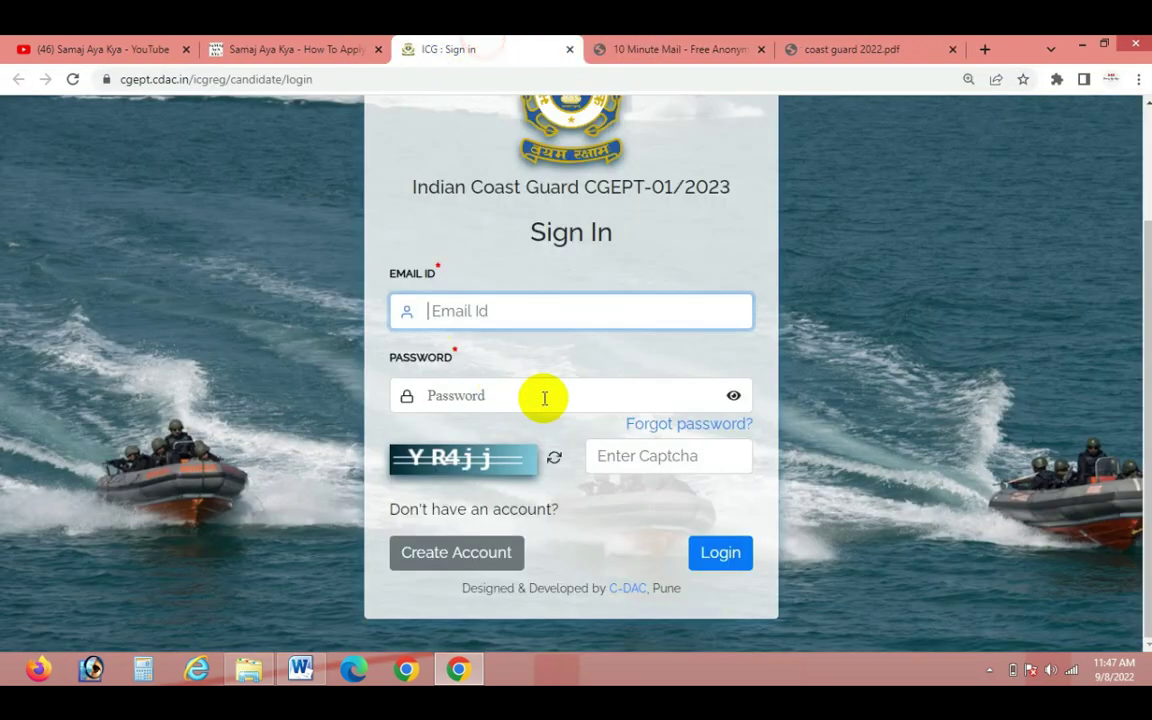
# Highlight the new-account option and start registering a new candidate account
pyautogui.click(505, 310)
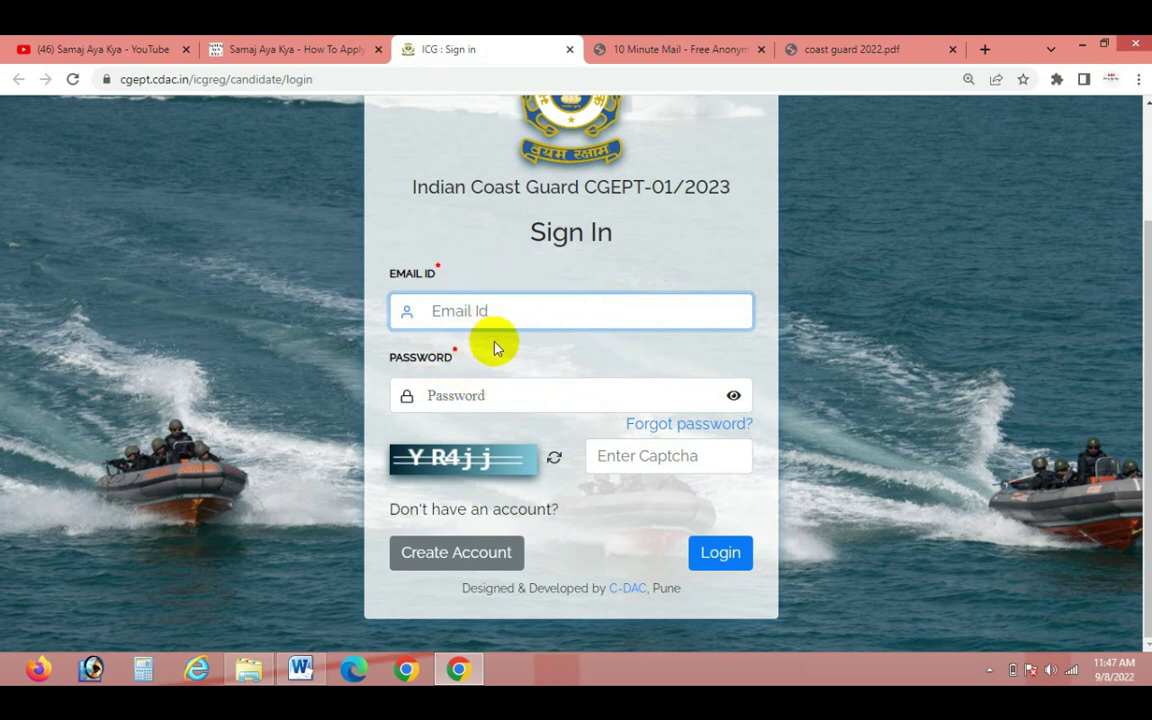
pyautogui.hotkey('ctrl', 'alt', 'd')
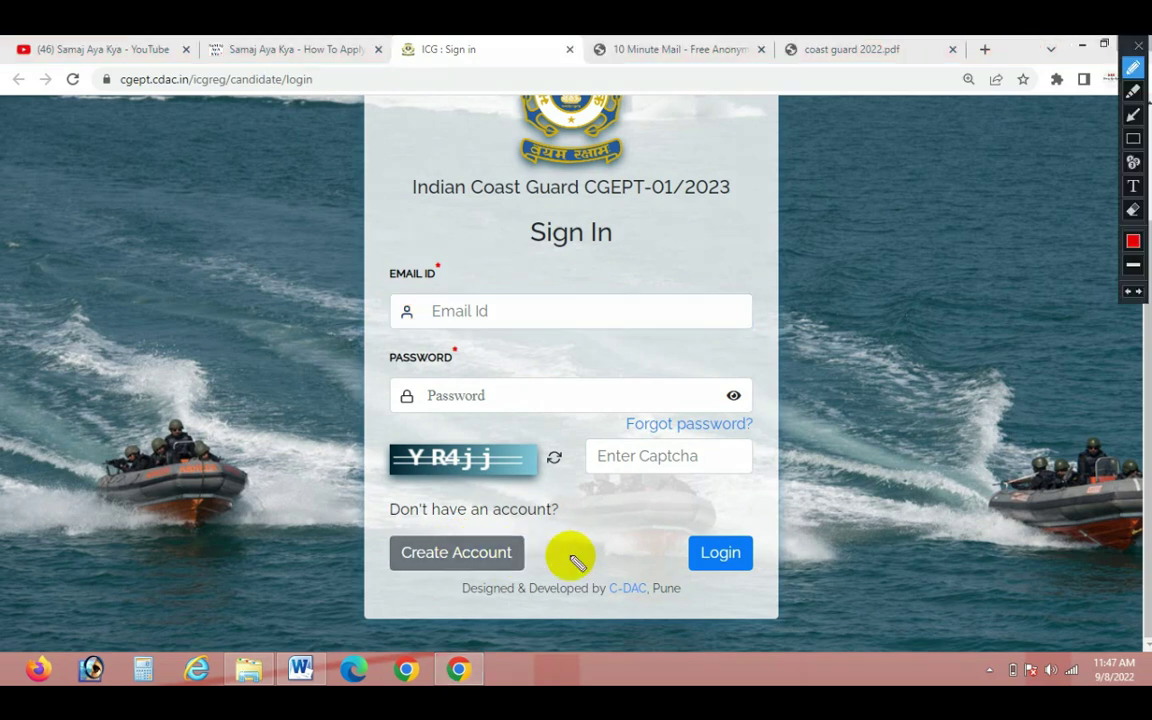
pyautogui.moveTo(527, 564); pyautogui.dragTo(570, 549)
pyautogui.press('Escape')
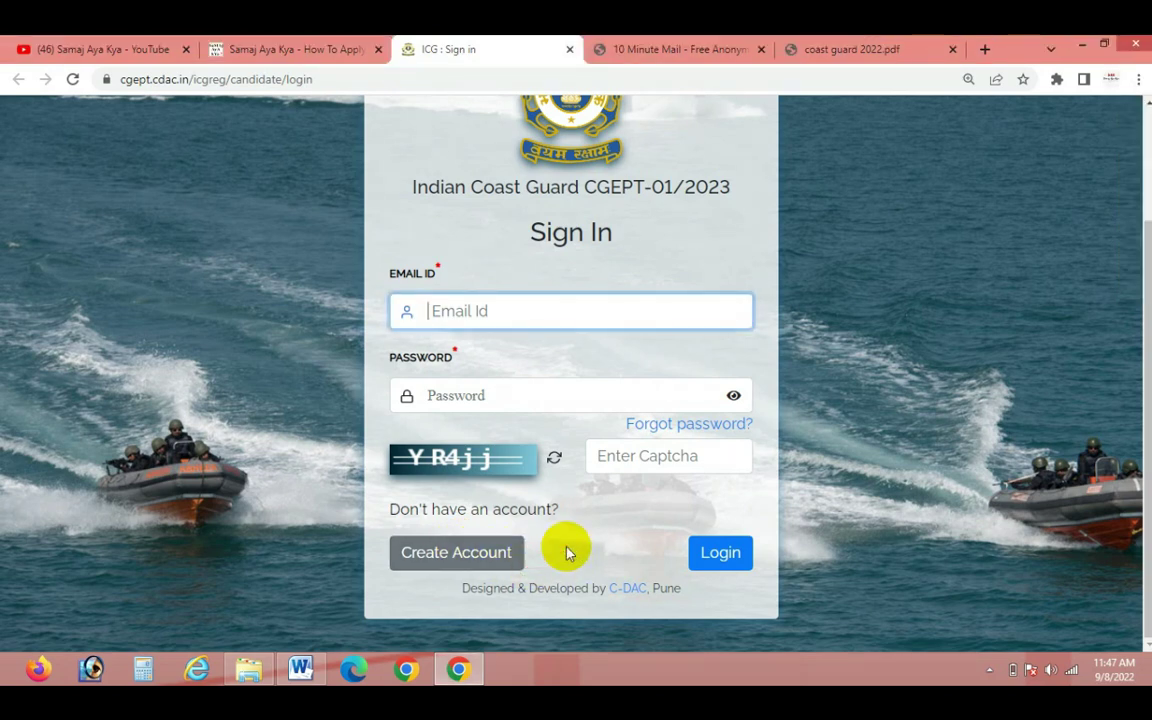
pyautogui.click(488, 545)
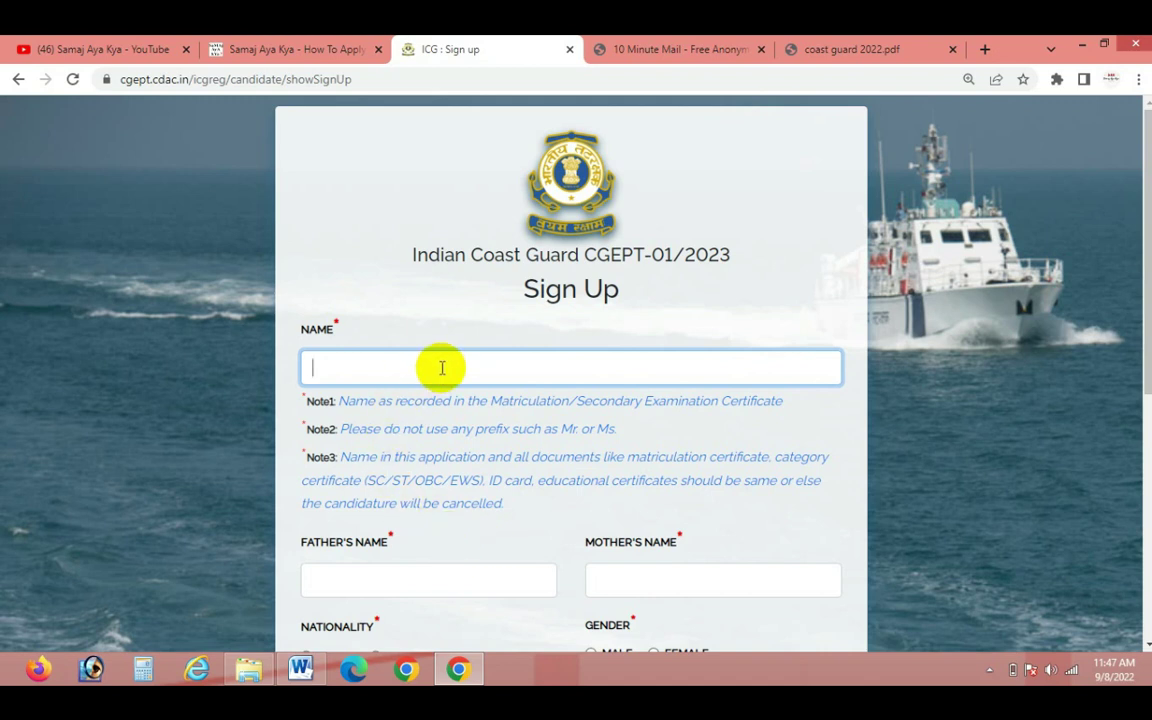
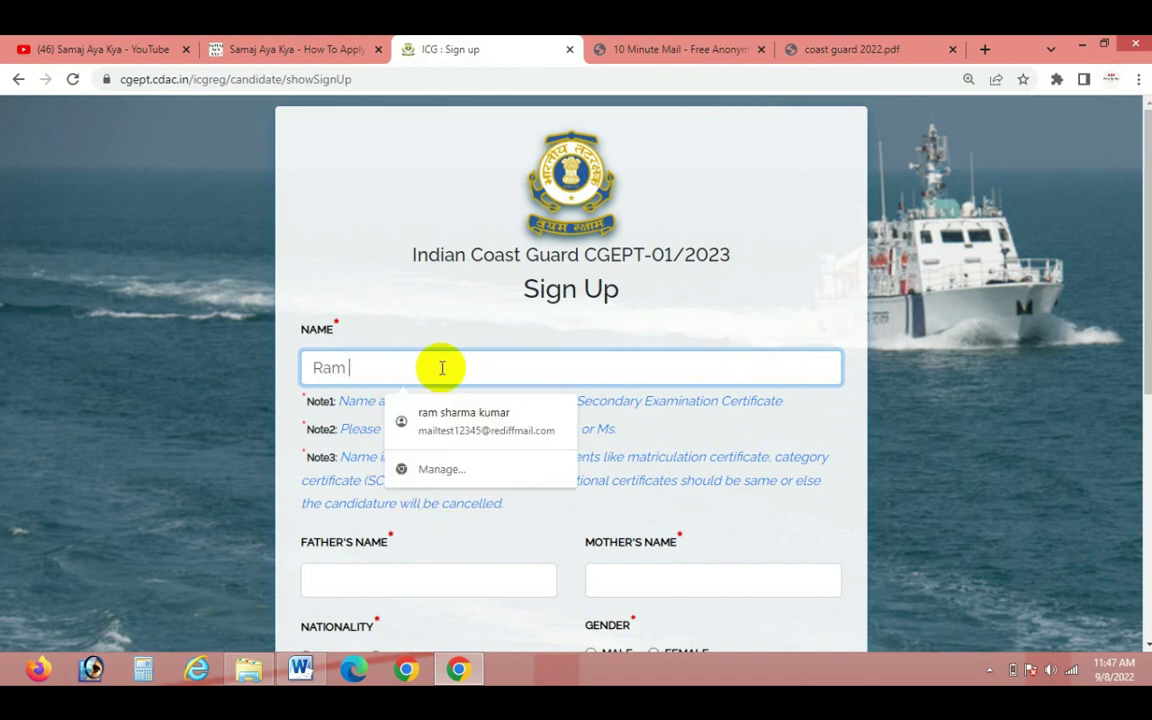
# Type the candidate's full name into the NAME field of the Sign Up form
pyautogui.scroll(-1, 442, 368)
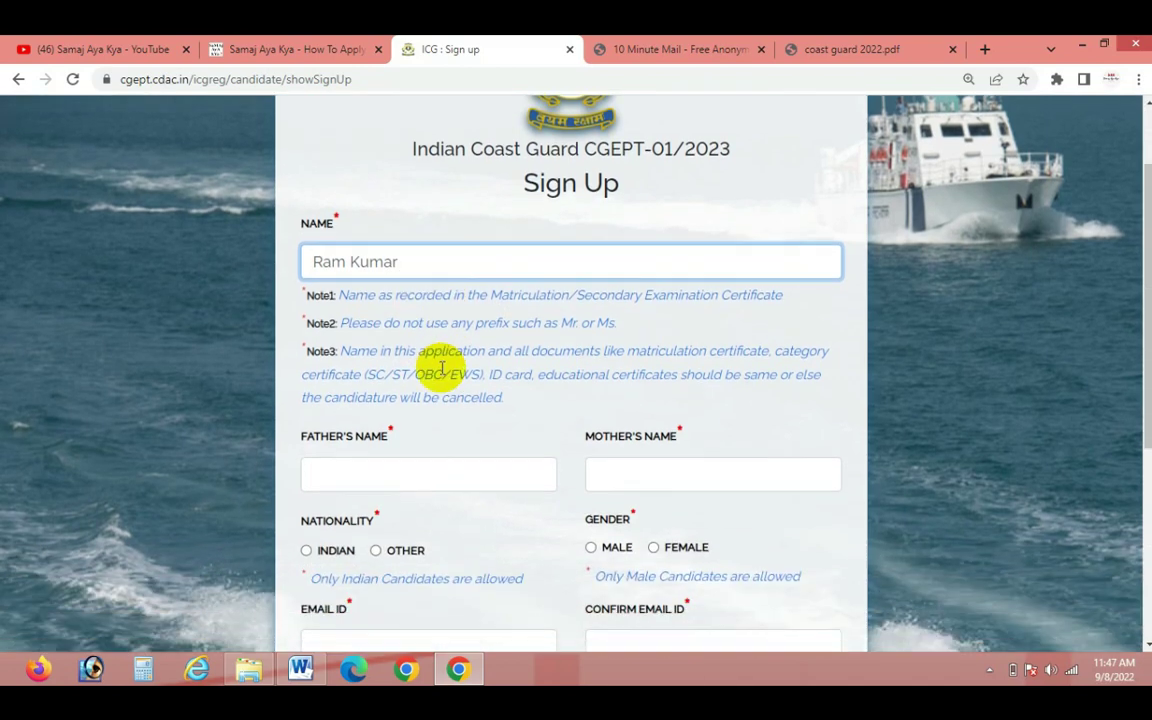
pyautogui.scroll(-1, 442, 368)
pyautogui.click(397, 410)
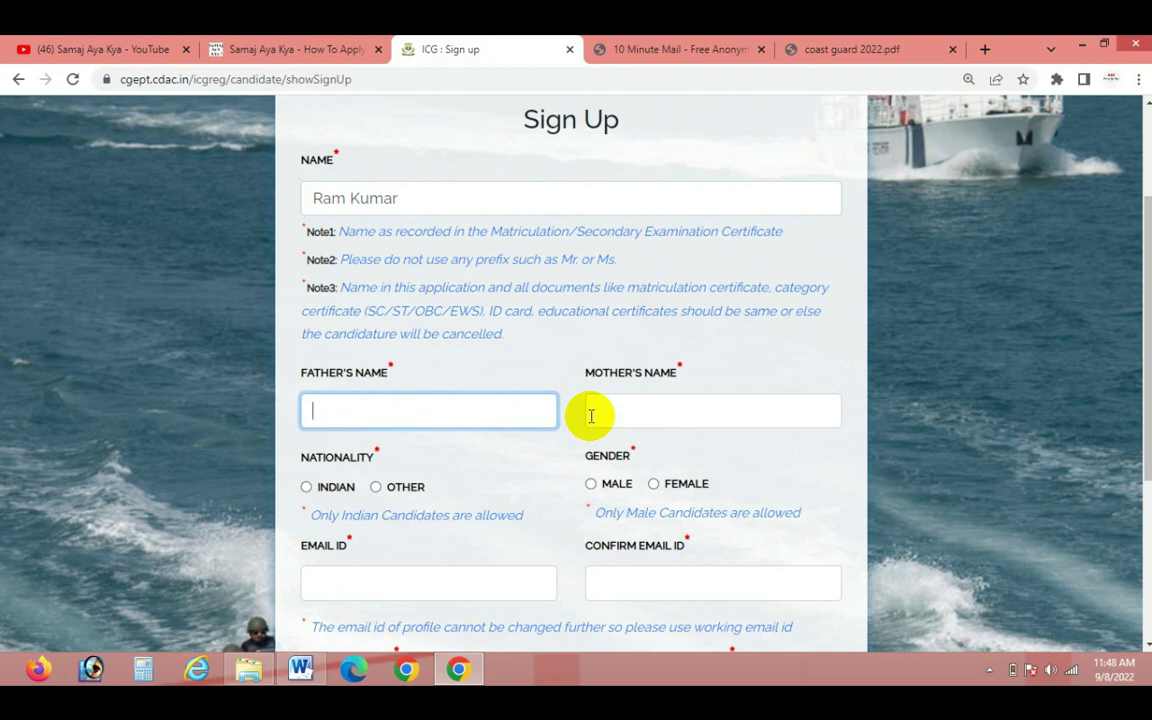
pyautogui.click(333, 405)
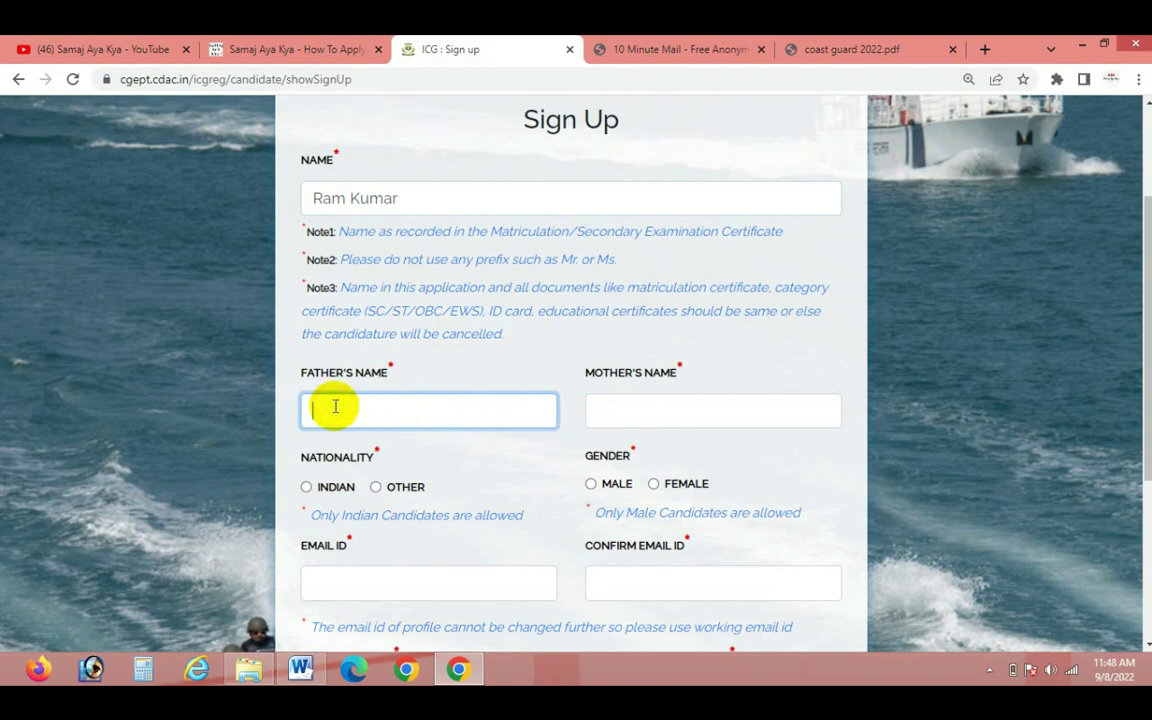
pyautogui.click(416, 198)
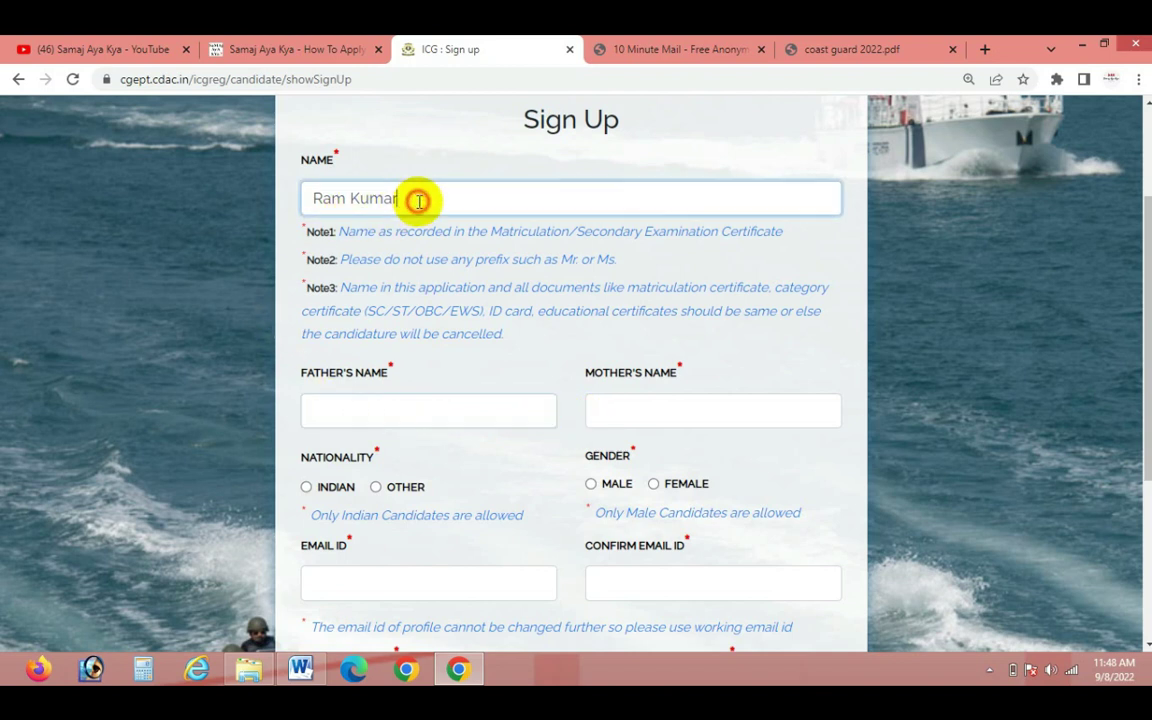
pyautogui.click(711, 418)
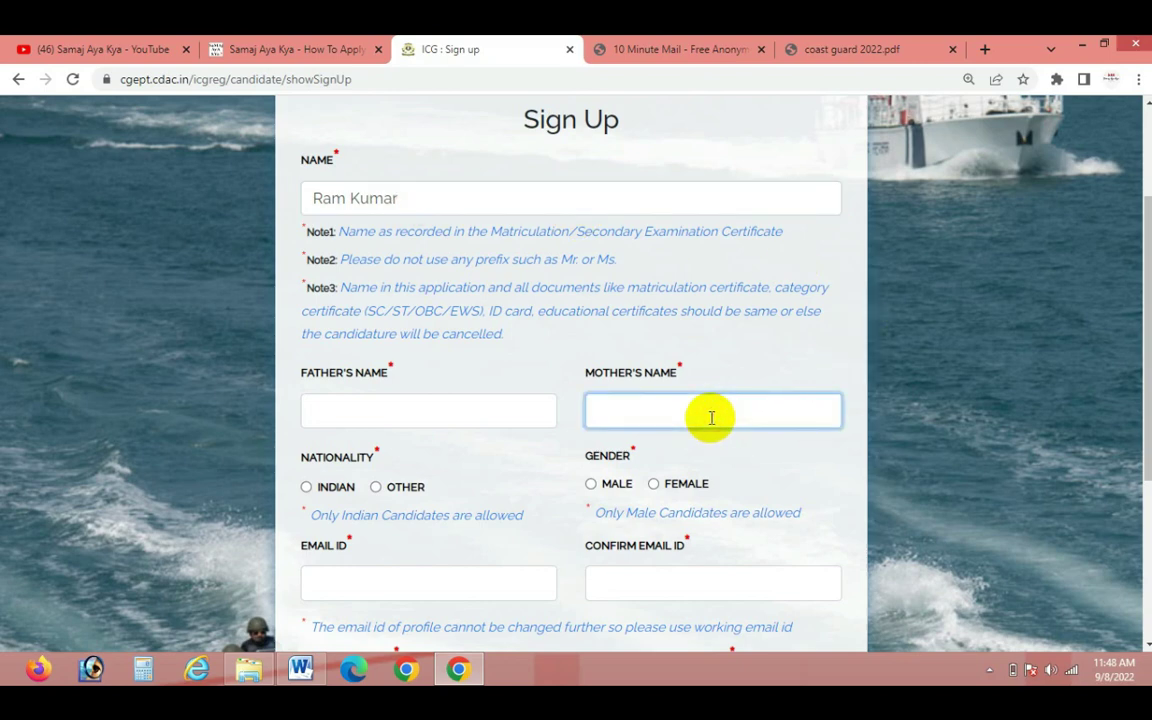
pyautogui.scroll(-1, 711, 418)
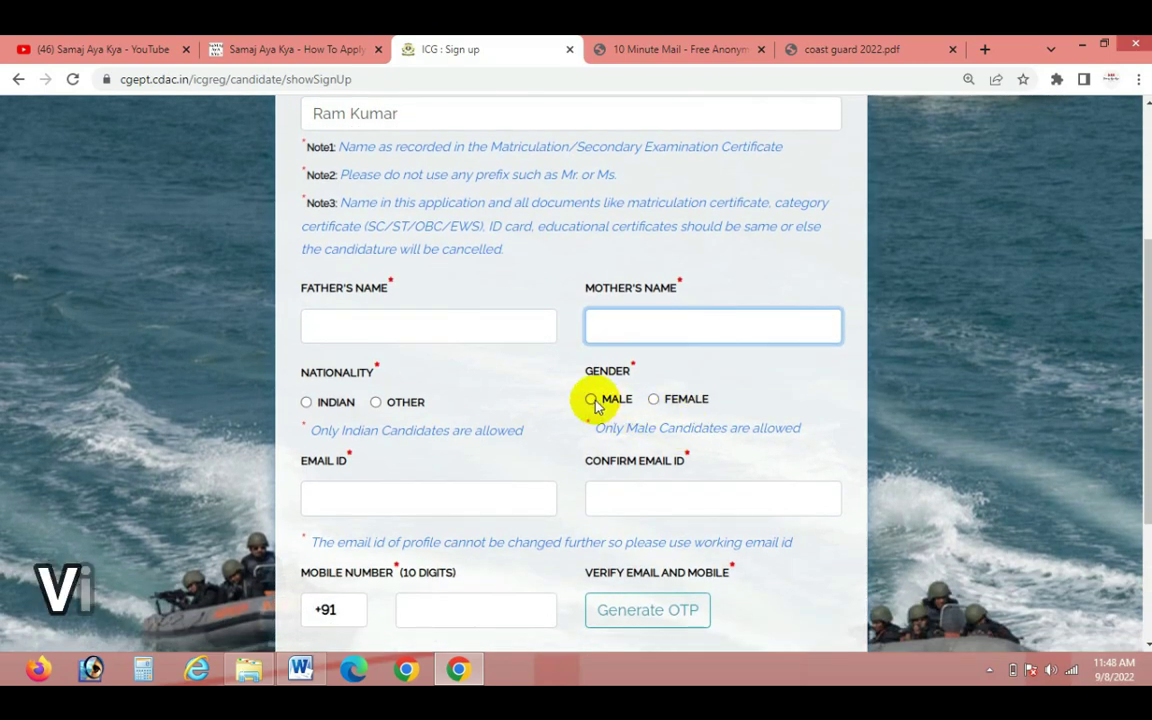
# Select Male and Indian, paste the email into Email ID, and retype it in Confirm Email ID
pyautogui.click(591, 399)
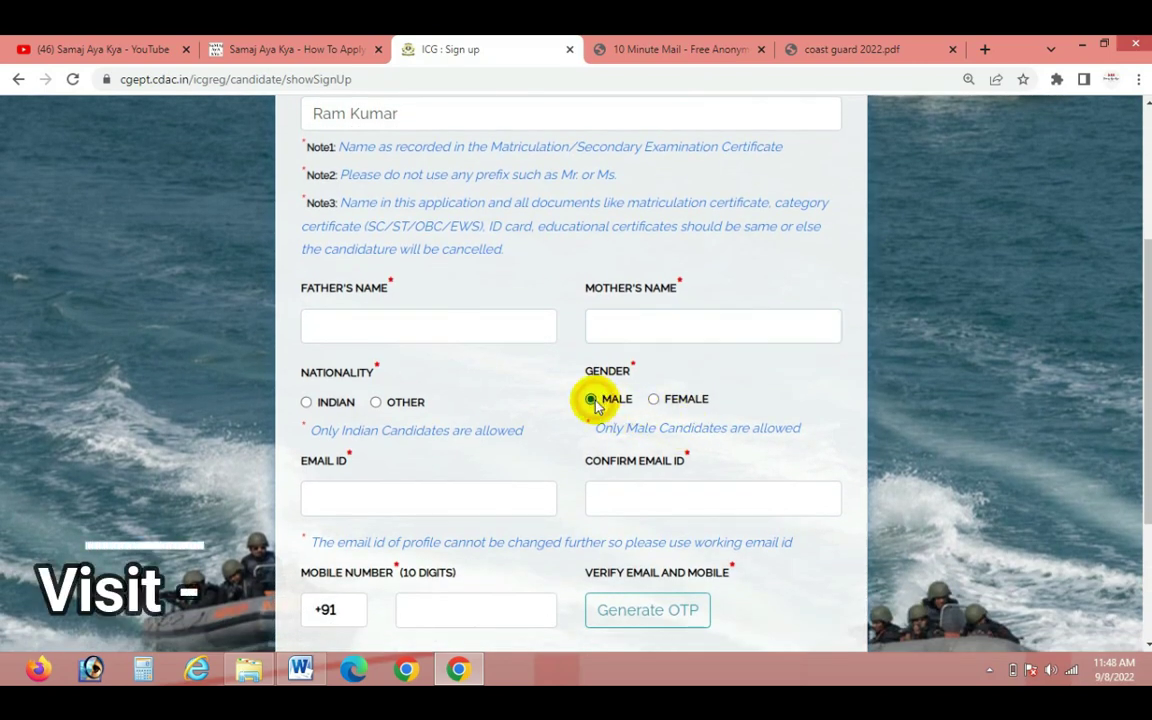
pyautogui.click(307, 402)
pyautogui.scroll(-2, 540, 404)
pyautogui.click(394, 328)
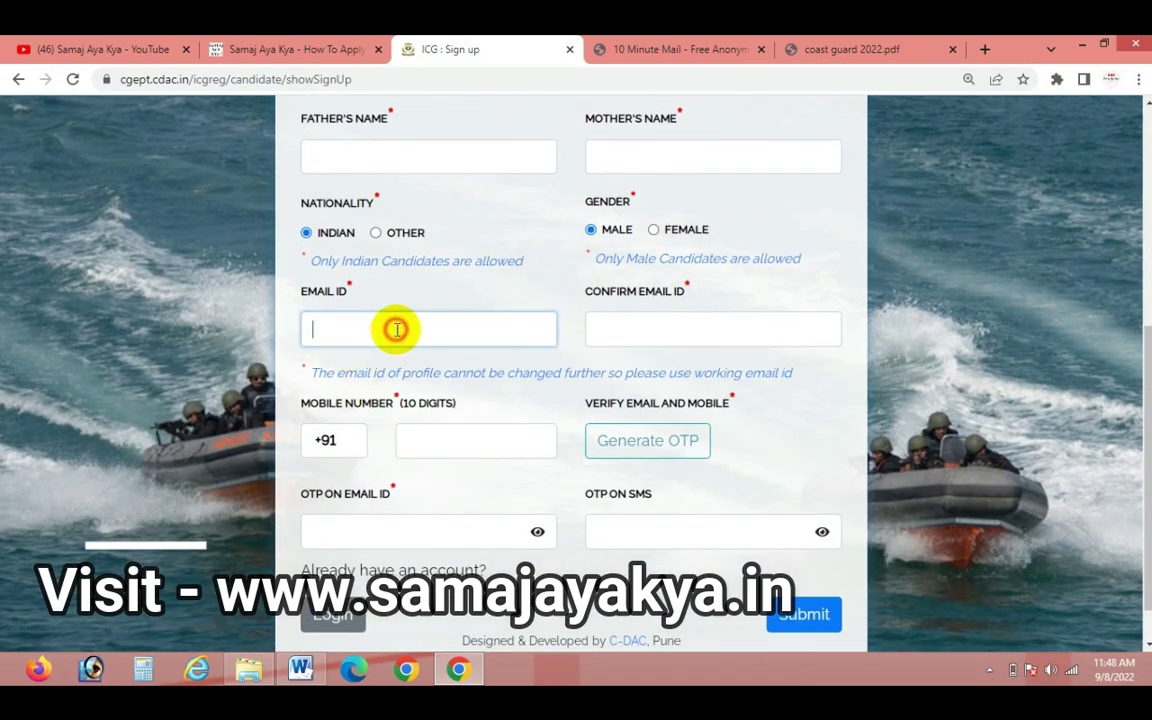
pyautogui.hotkey('ctrl', 'v')
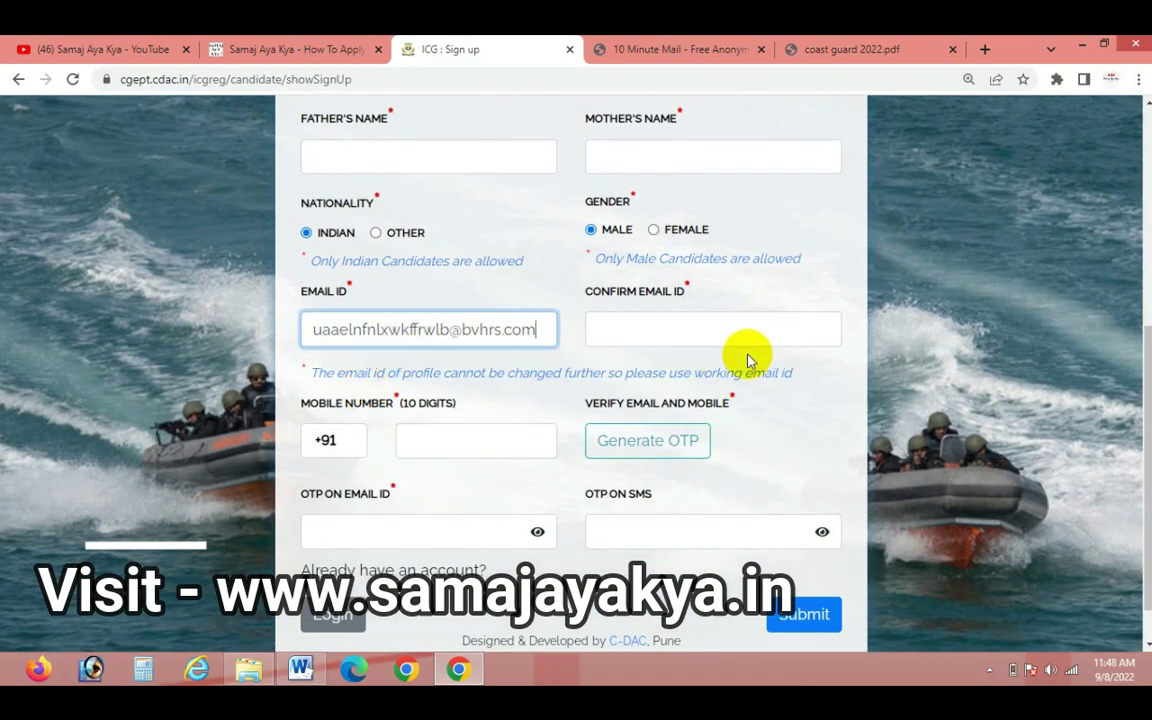
pyautogui.click(689, 326)
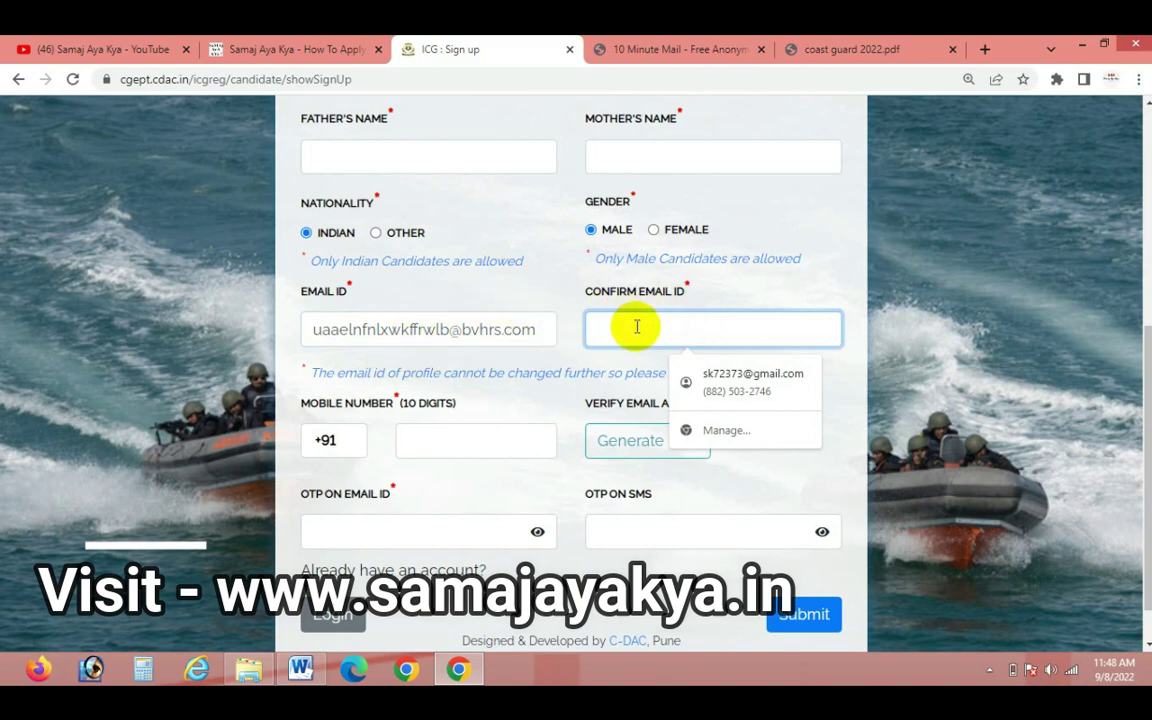
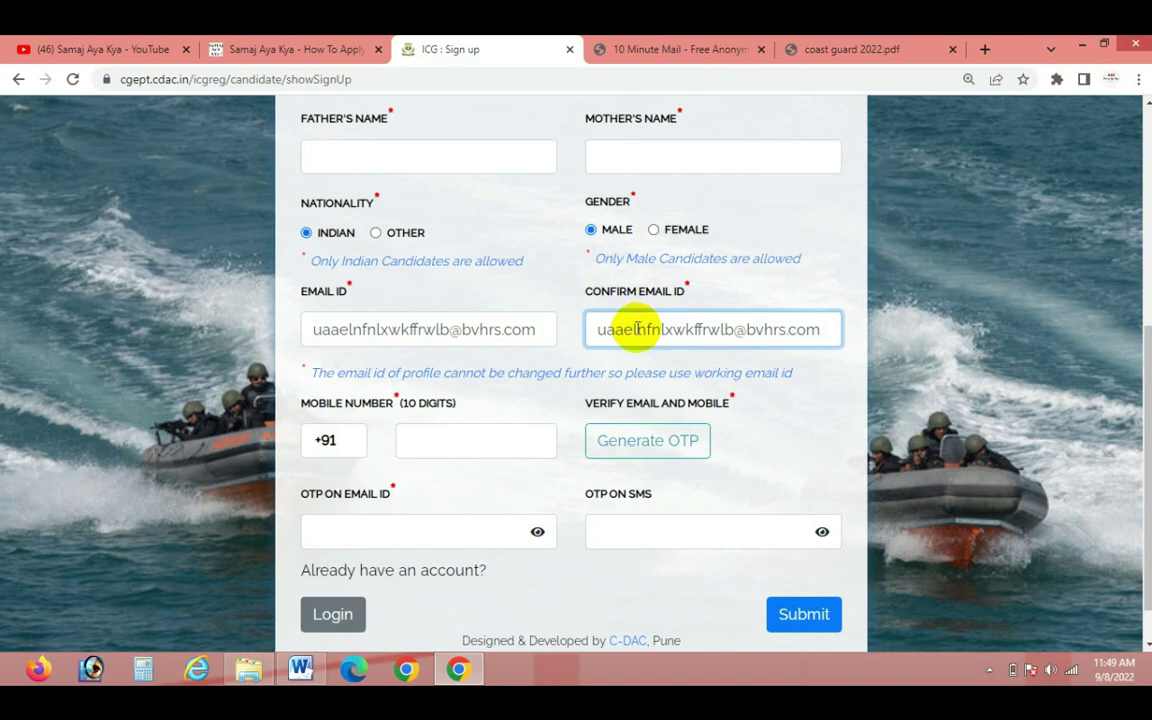
# Type the candidate's 10-digit mobile number into the Mobile Number field
pyautogui.click(421, 434)
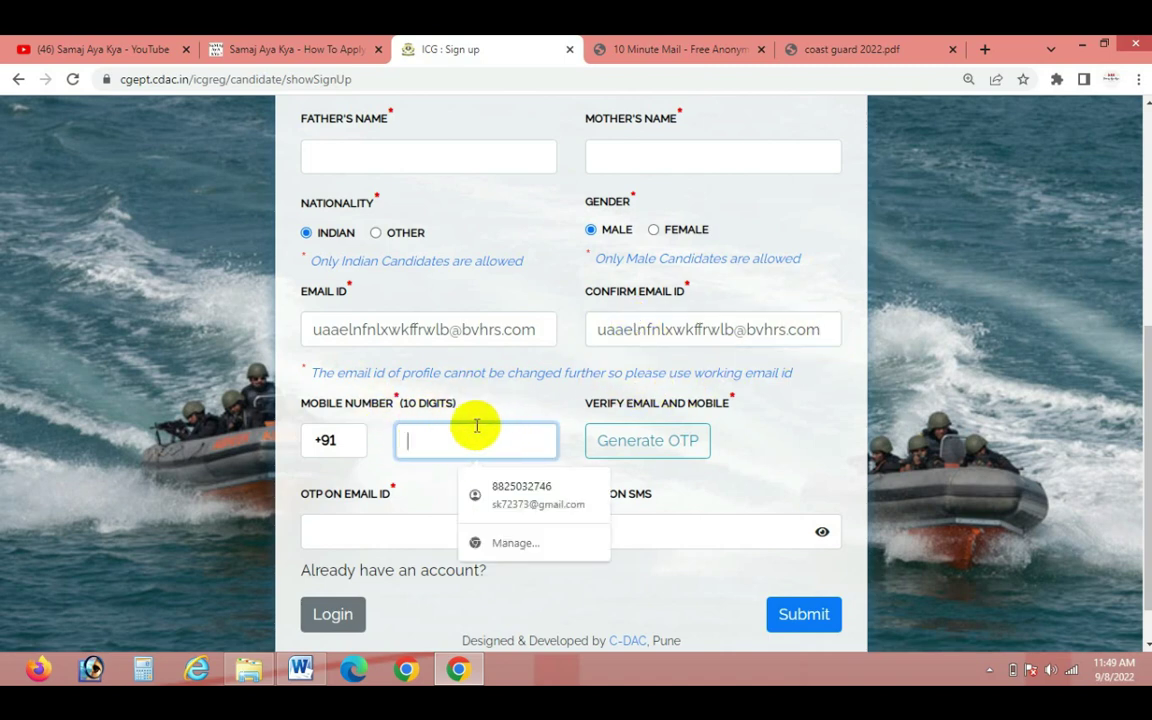
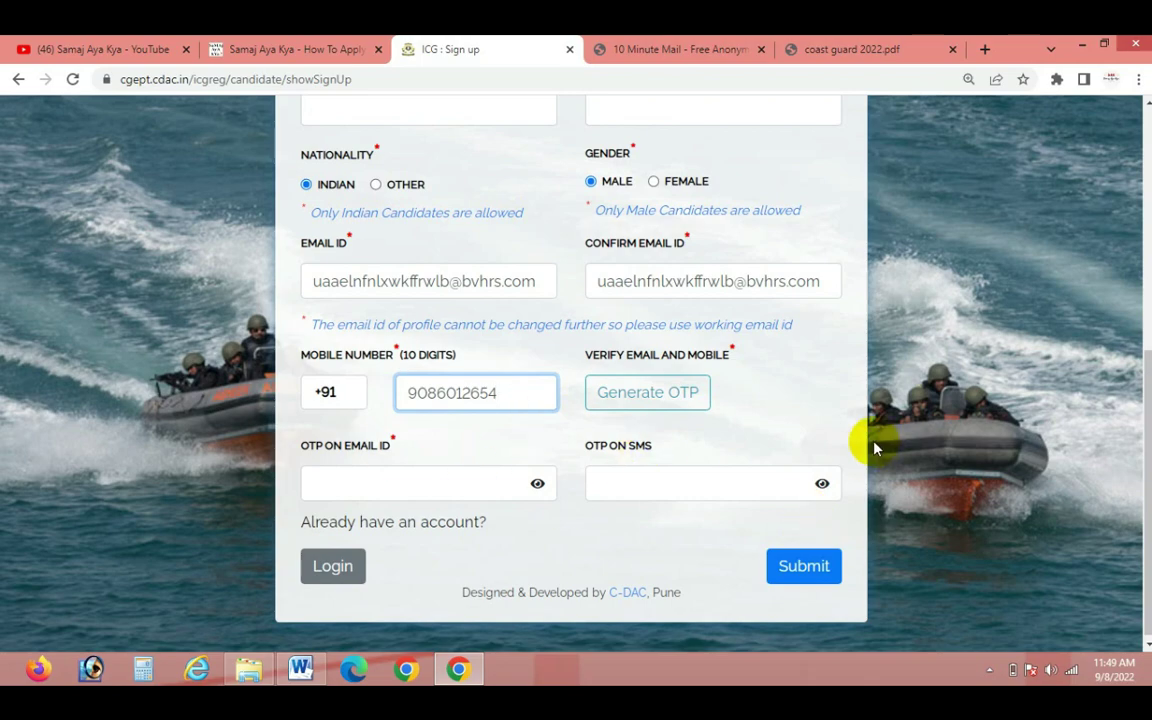
# Enter the father's name and mother's name in their fields on the Sign Up form
pyautogui.scroll(4, 1080, 316)
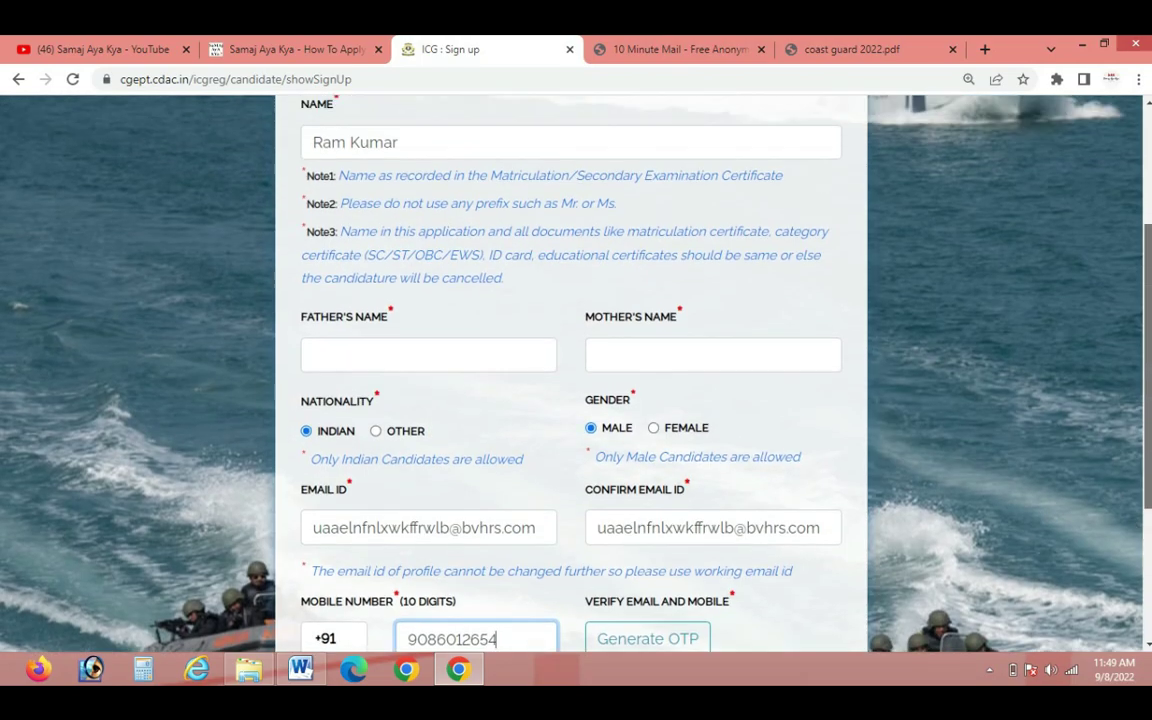
pyautogui.scroll(-4, 1080, 316)
pyautogui.scroll(4, 714, 290)
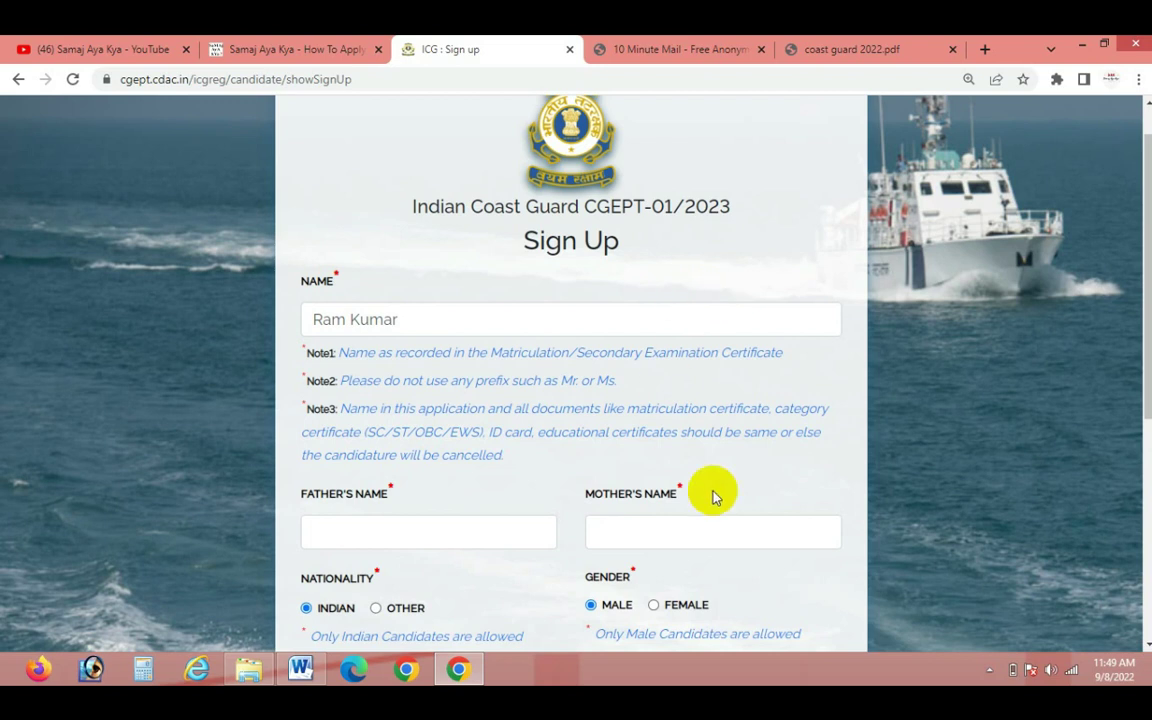
pyautogui.click(411, 535)
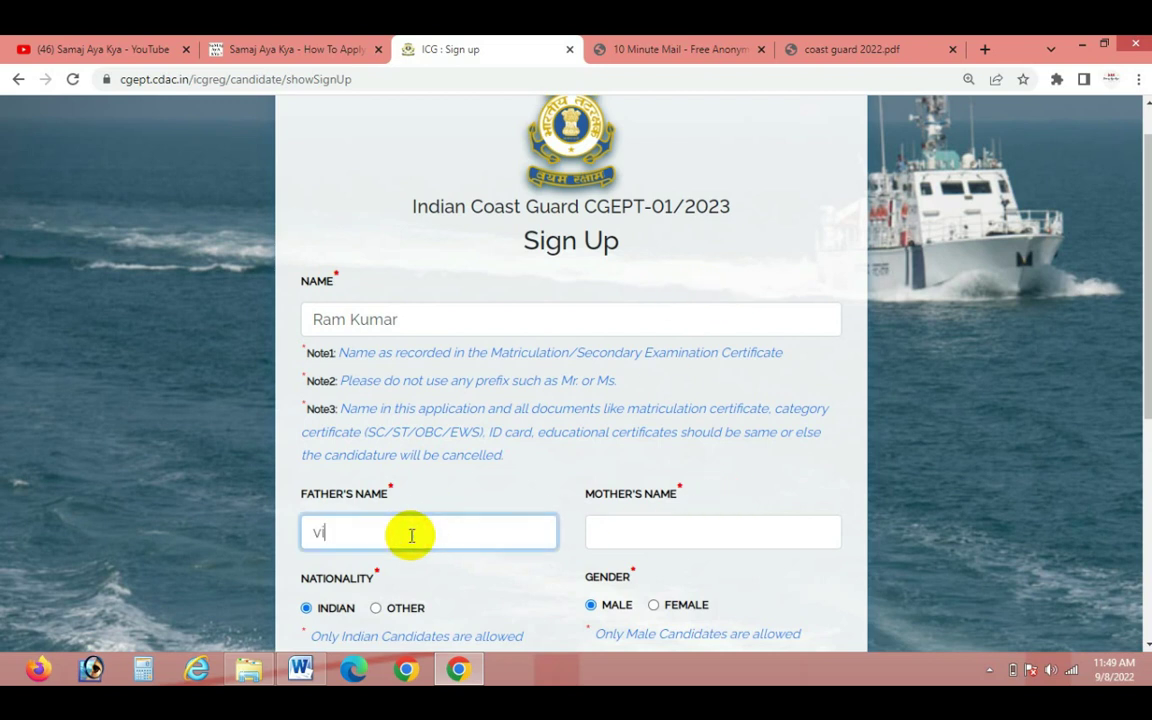
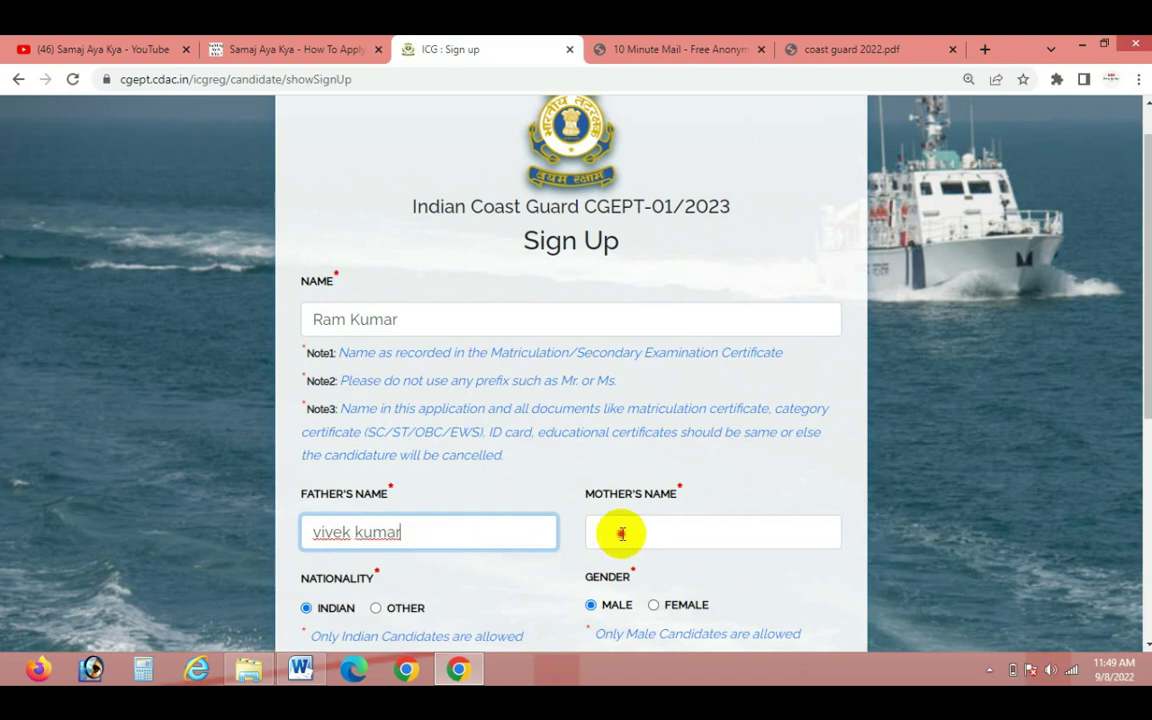
pyautogui.click(622, 534)
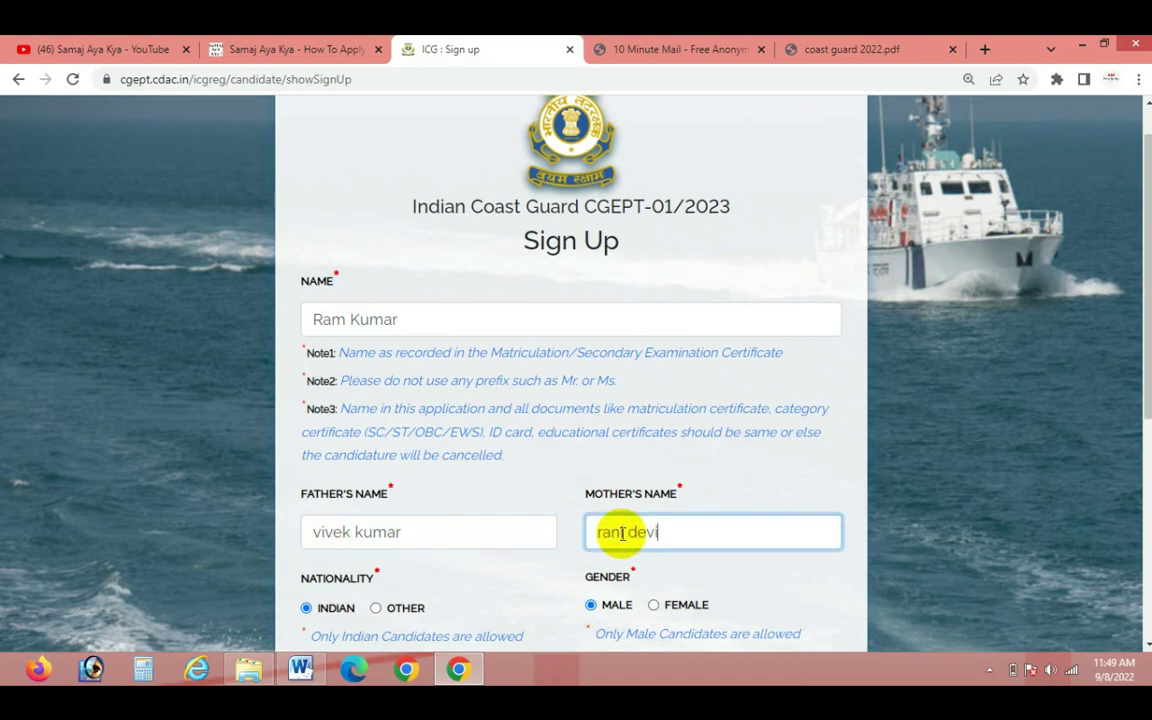
pyautogui.scroll(-4, 681, 540)
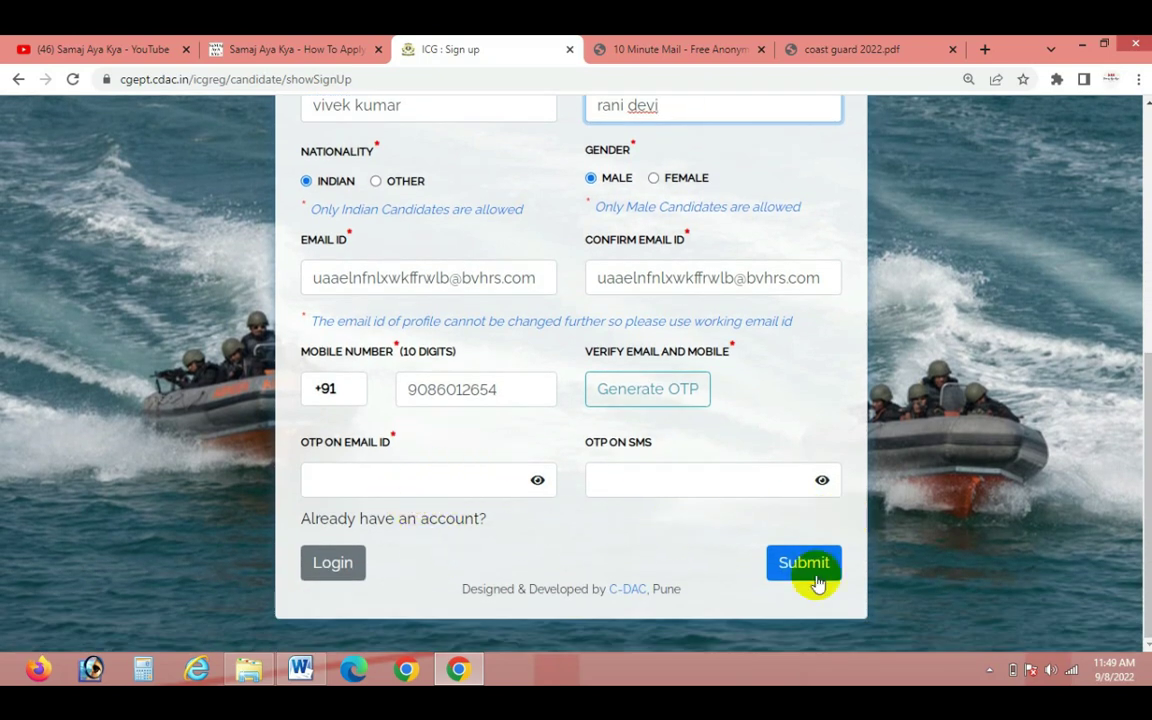
# Submit the form, generate the OTP, and dismiss the confirmation, wait alert and success prompts
pyautogui.click(811, 575)
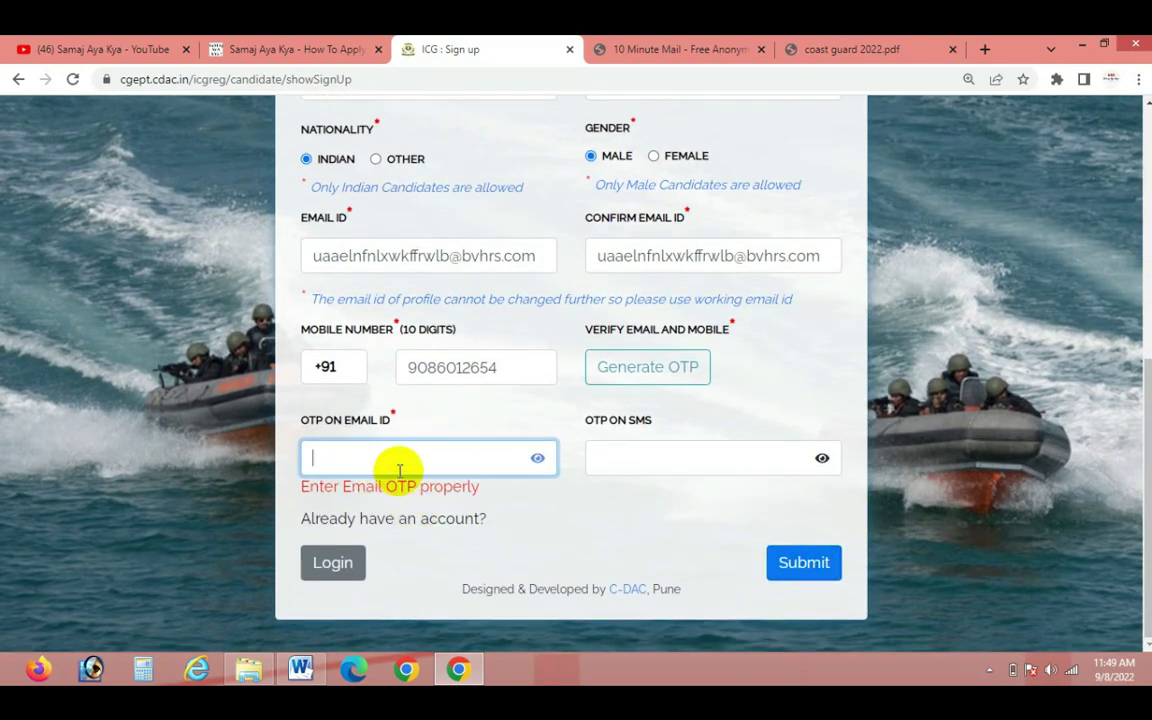
pyautogui.click(650, 377)
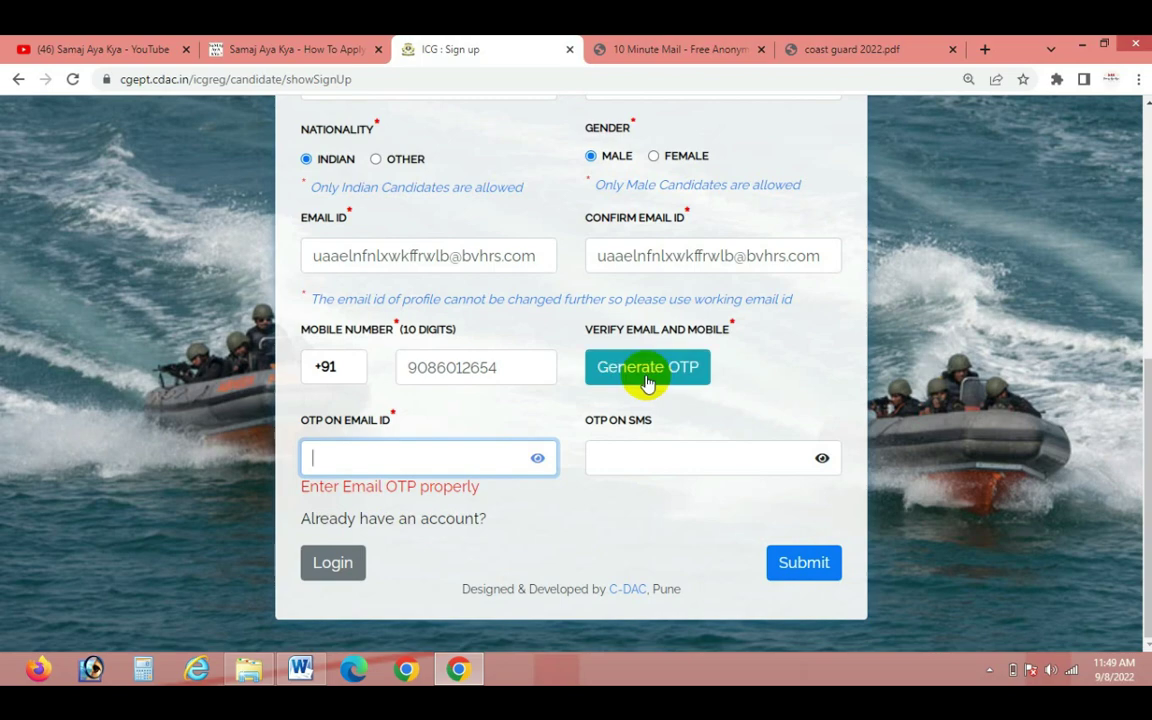
pyautogui.click(693, 309)
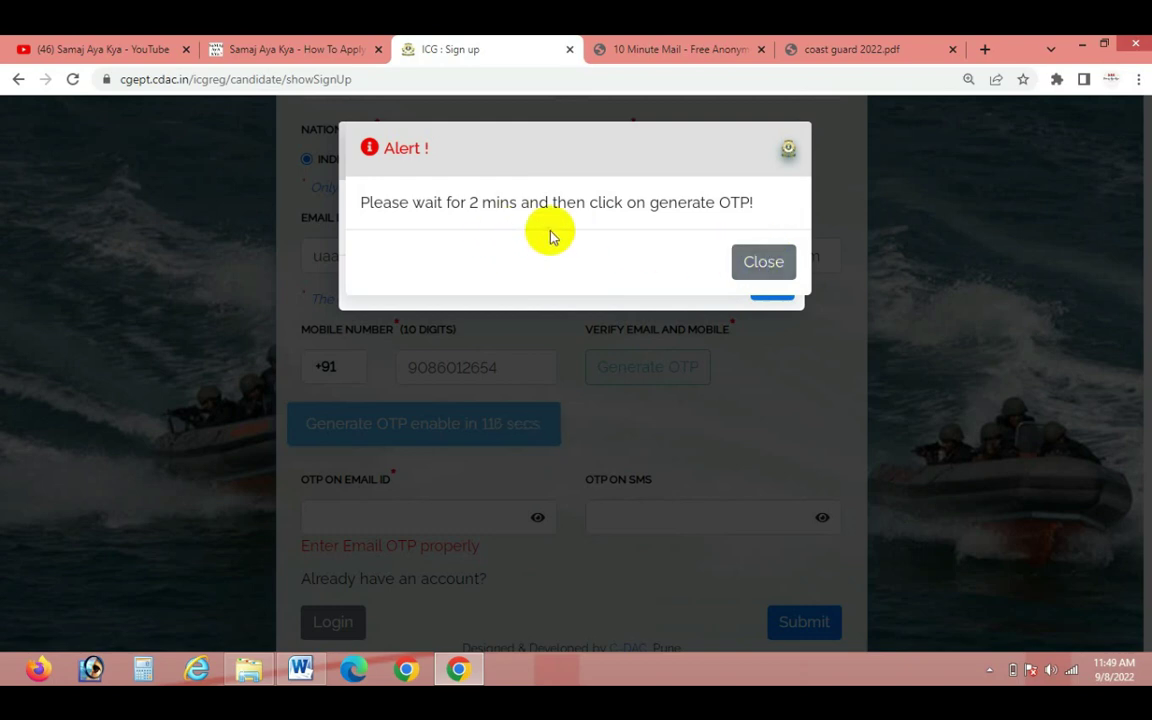
pyautogui.click(767, 263)
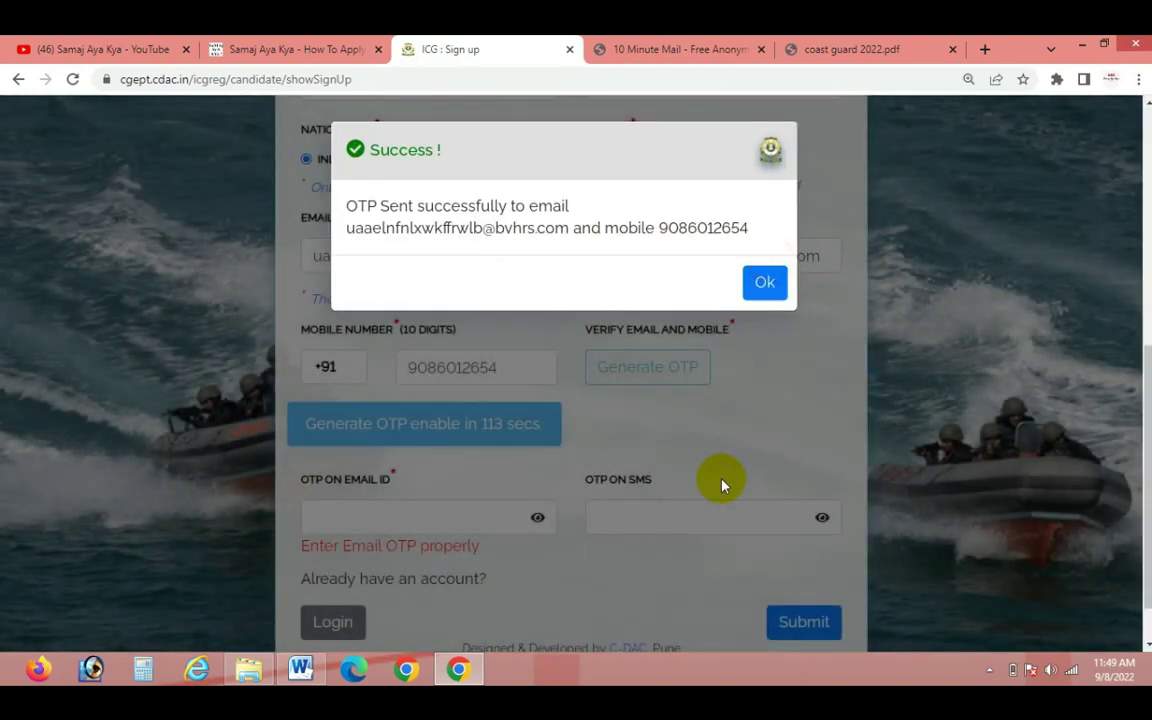
pyautogui.click(762, 282)
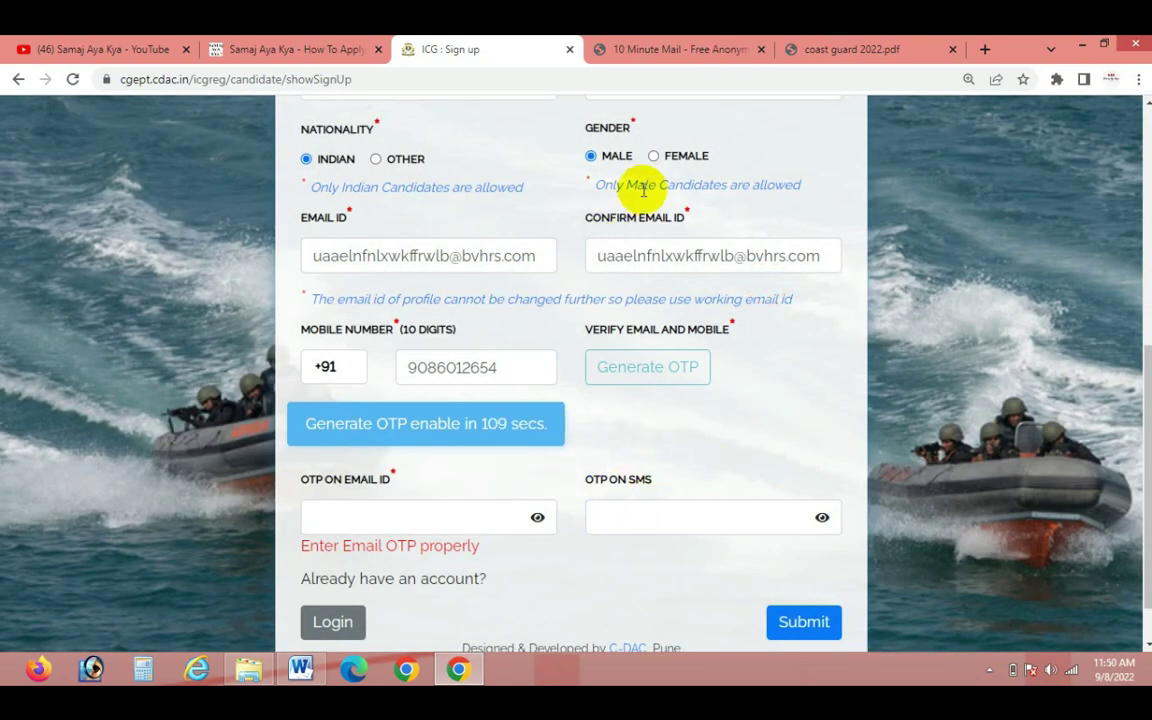
# Copy the code from the ICG Registration OTP email and paste it into OTP on Email ID
pyautogui.click(697, 55)
pyautogui.scroll(-4, 650, 452)
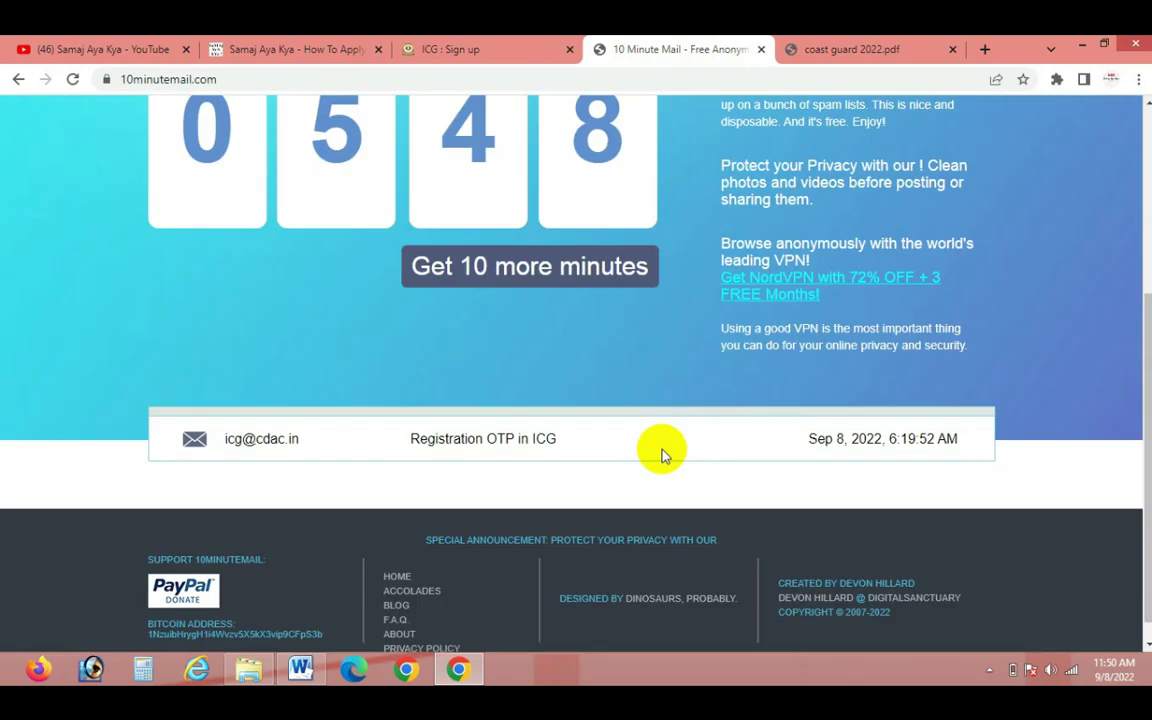
pyautogui.click(505, 420)
pyautogui.scroll(-3, 465, 506)
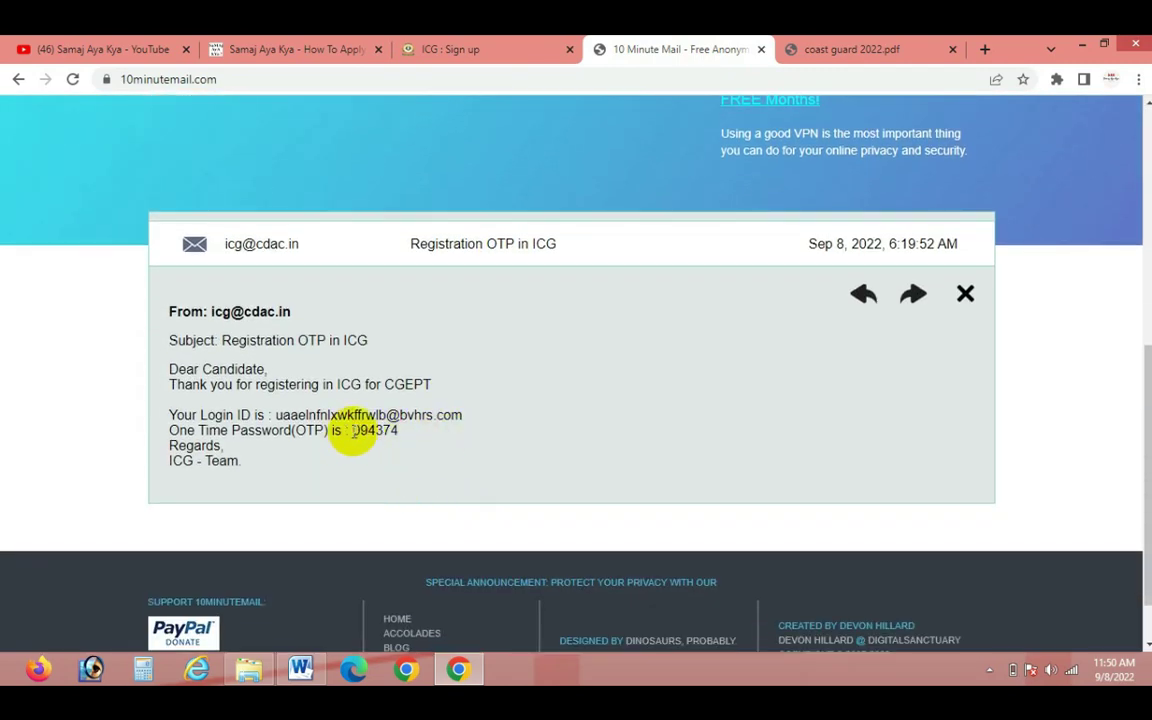
pyautogui.doubleClick(373, 431)
pyautogui.hotkey('ctrl', 'c')
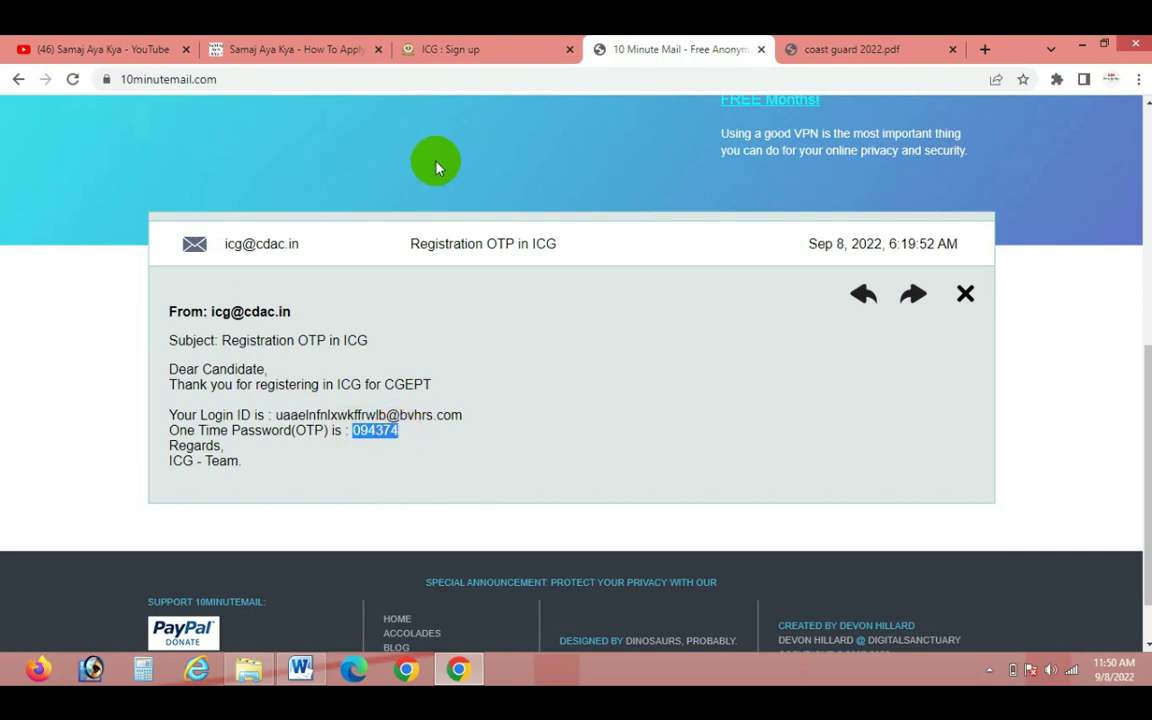
pyautogui.click(450, 49)
pyautogui.click(430, 520)
pyautogui.hotkey('ctrl', 'v')
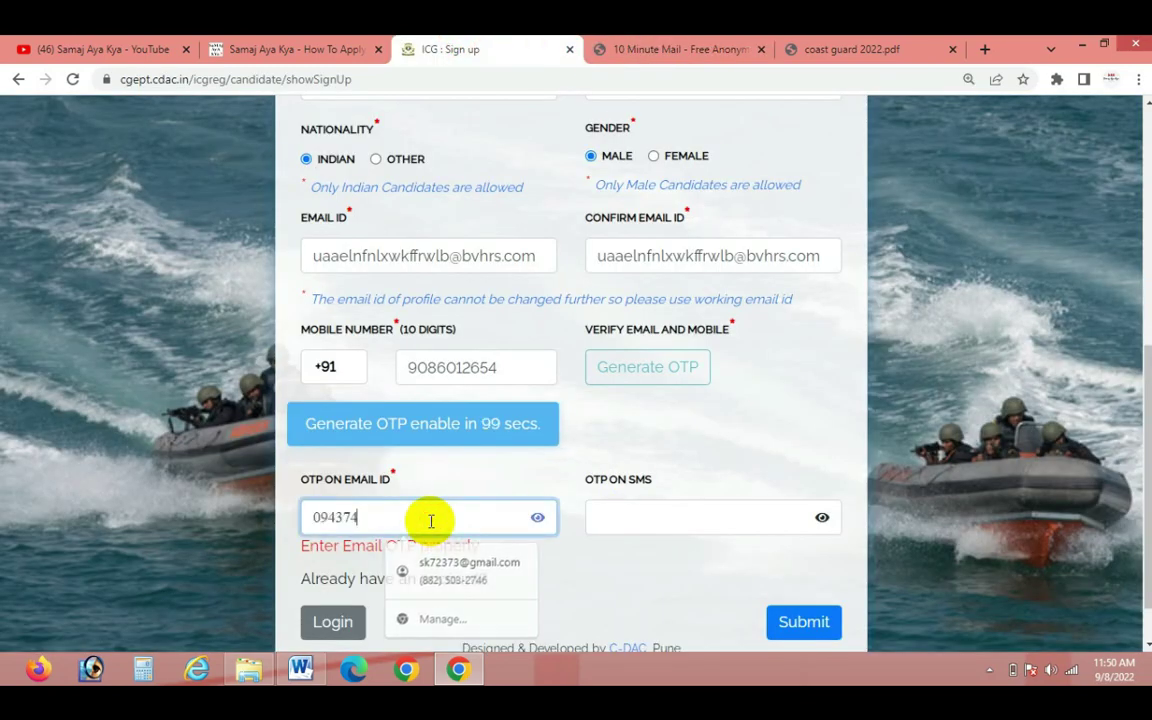
# Submit the sign-up with the OTP, dismiss the success message, and return to the temporary mailbox
pyautogui.click(797, 622)
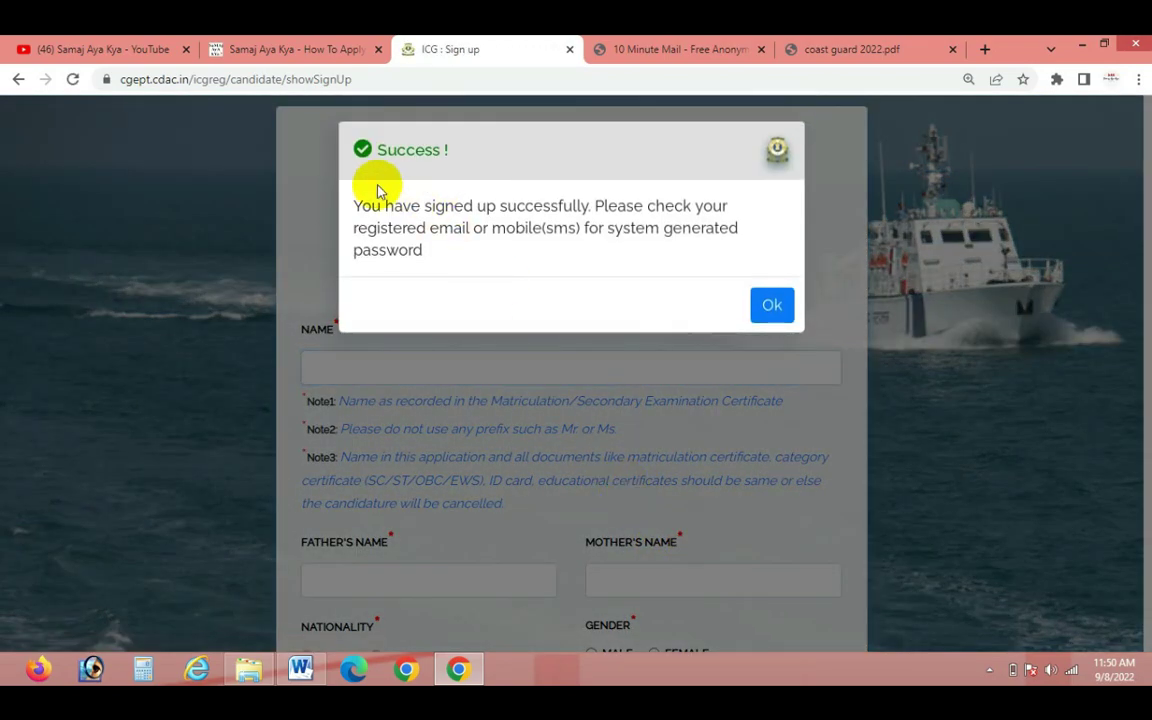
pyautogui.click(769, 303)
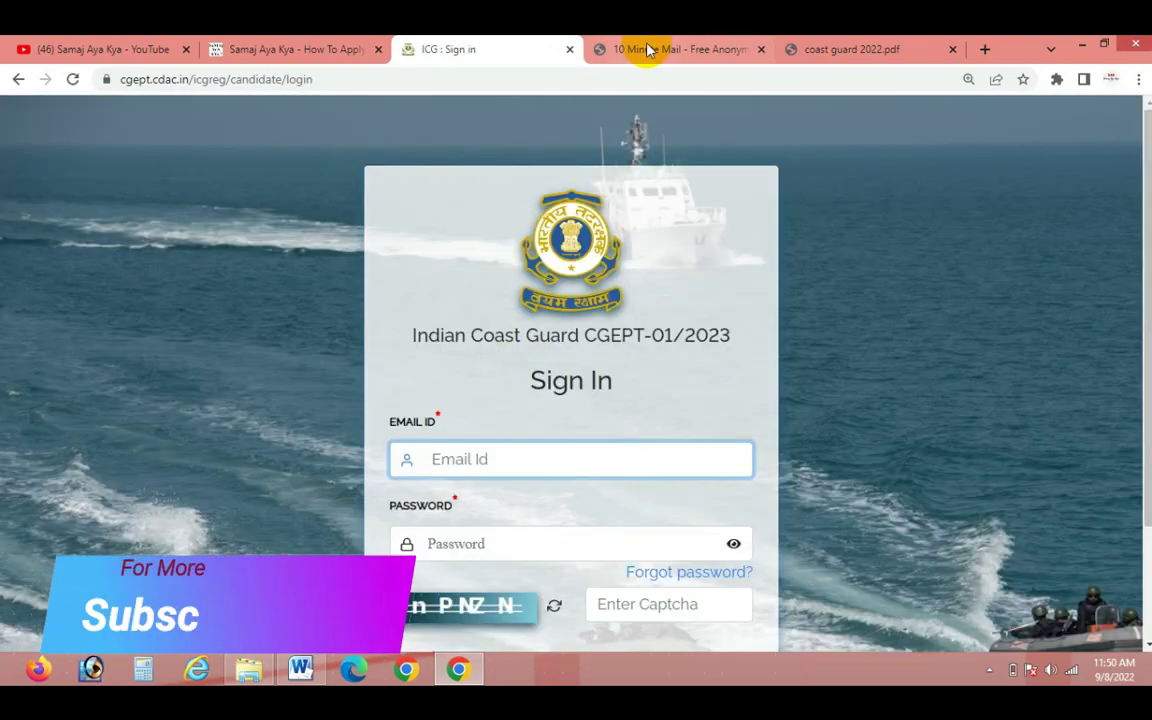
pyautogui.click(647, 48)
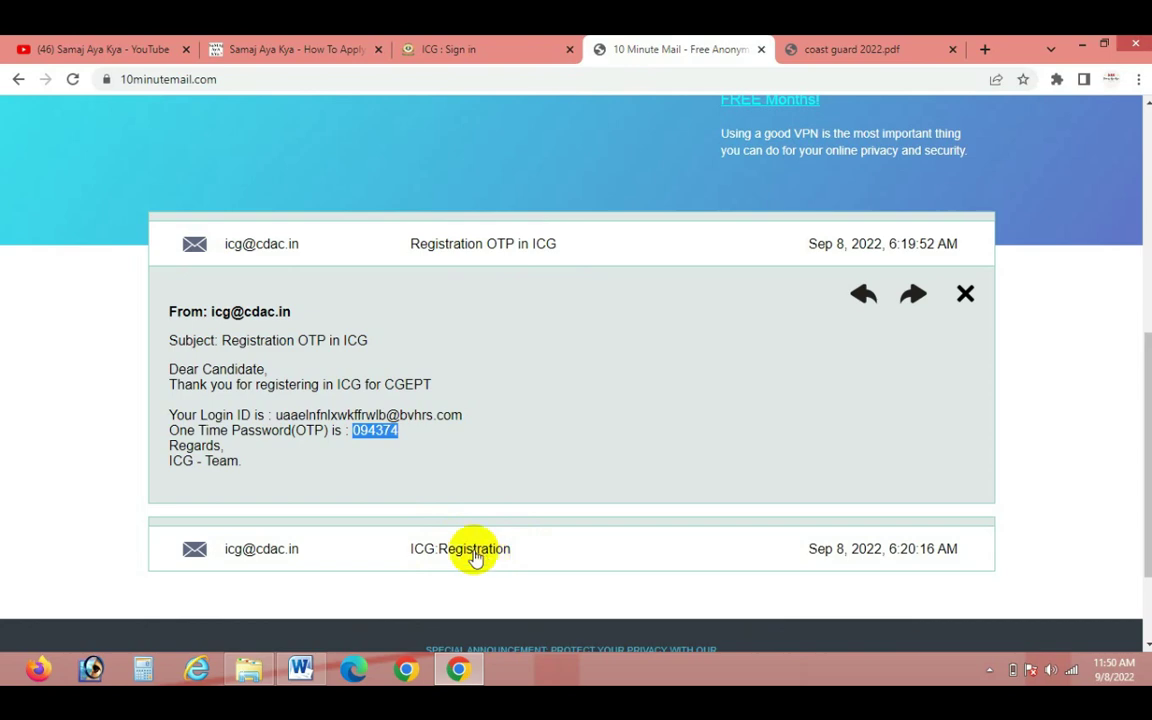
# Copy the Login ID from the 10 Minute Mail OTP email into the CGEPT Email ID field
pyautogui.click(500, 55)
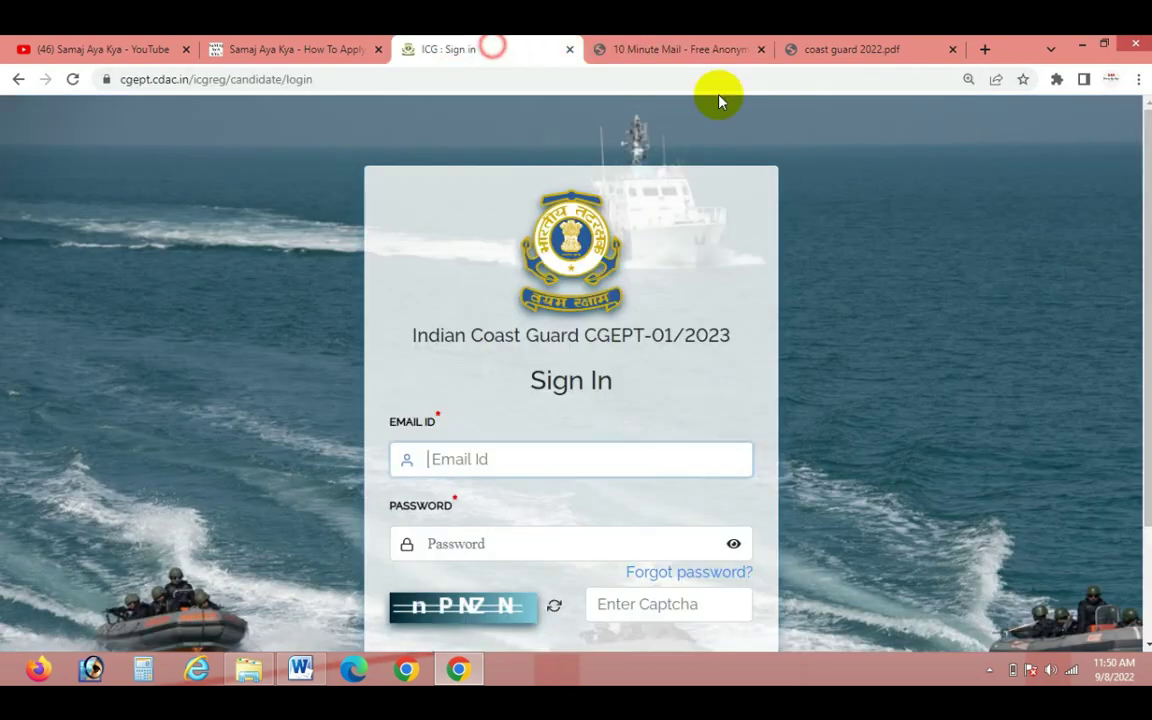
pyautogui.click(509, 459)
pyautogui.click(688, 45)
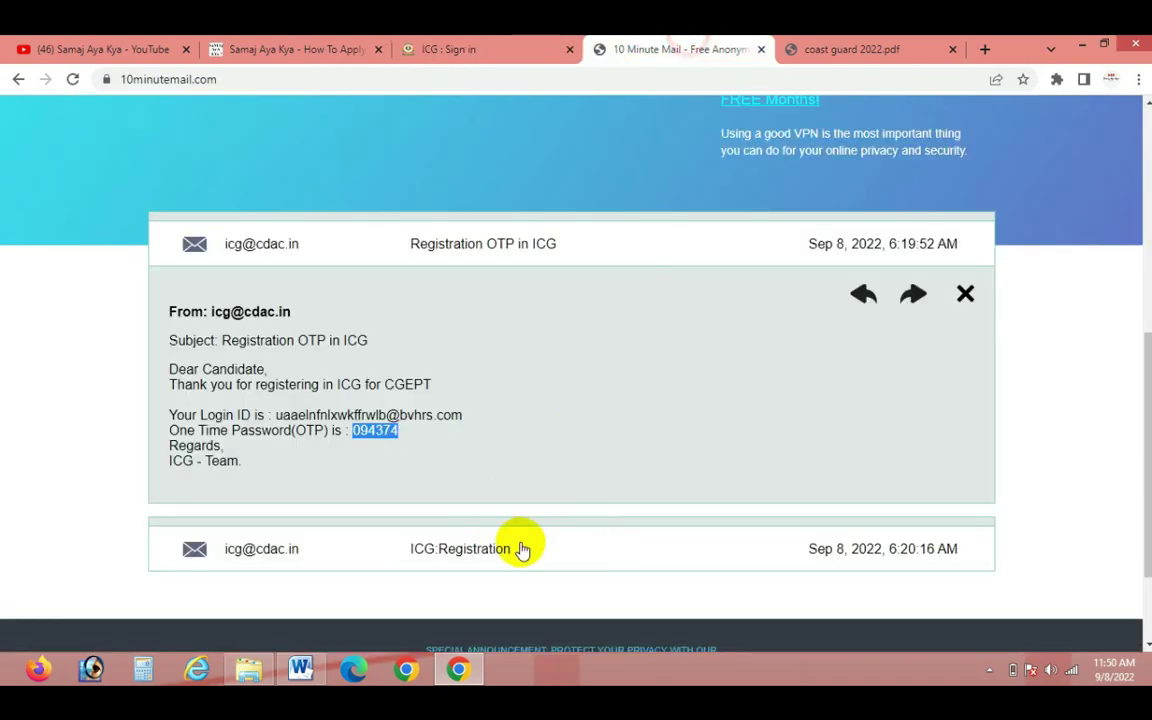
pyautogui.click(527, 411)
pyautogui.moveTo(277, 416); pyautogui.dragTo(455, 421)
pyautogui.hotkey('ctrl', 'c')
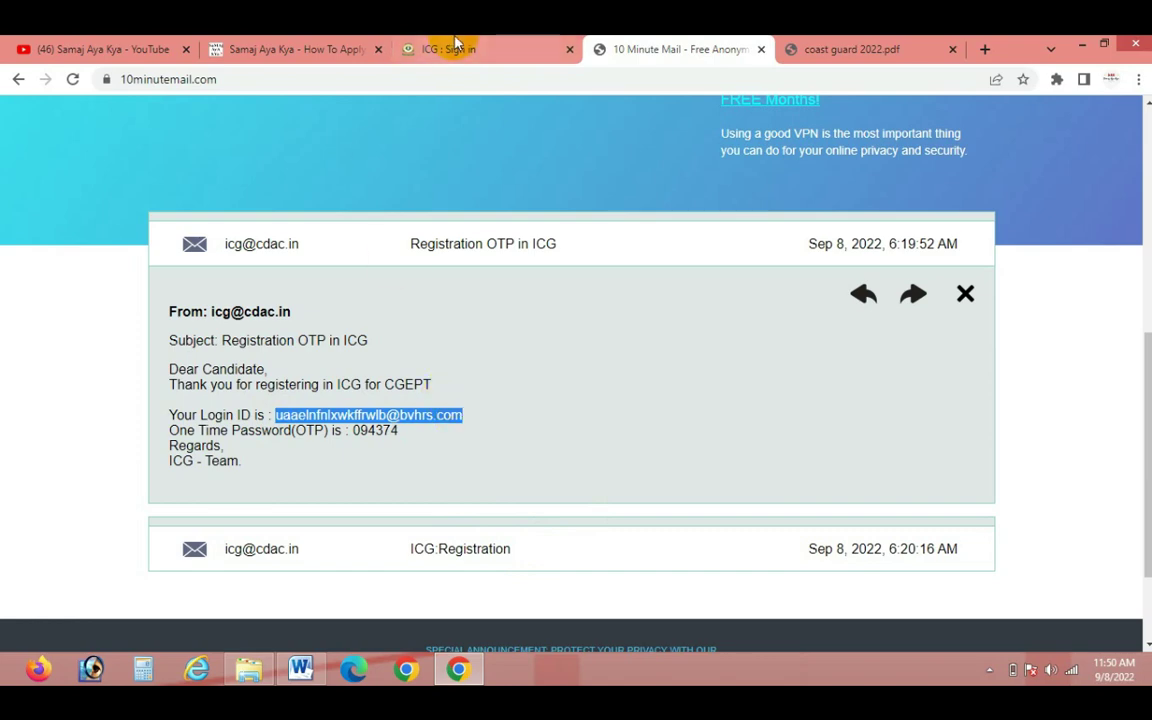
pyautogui.click(455, 47)
pyautogui.click(487, 459)
pyautogui.hotkey('ctrl', 'v')
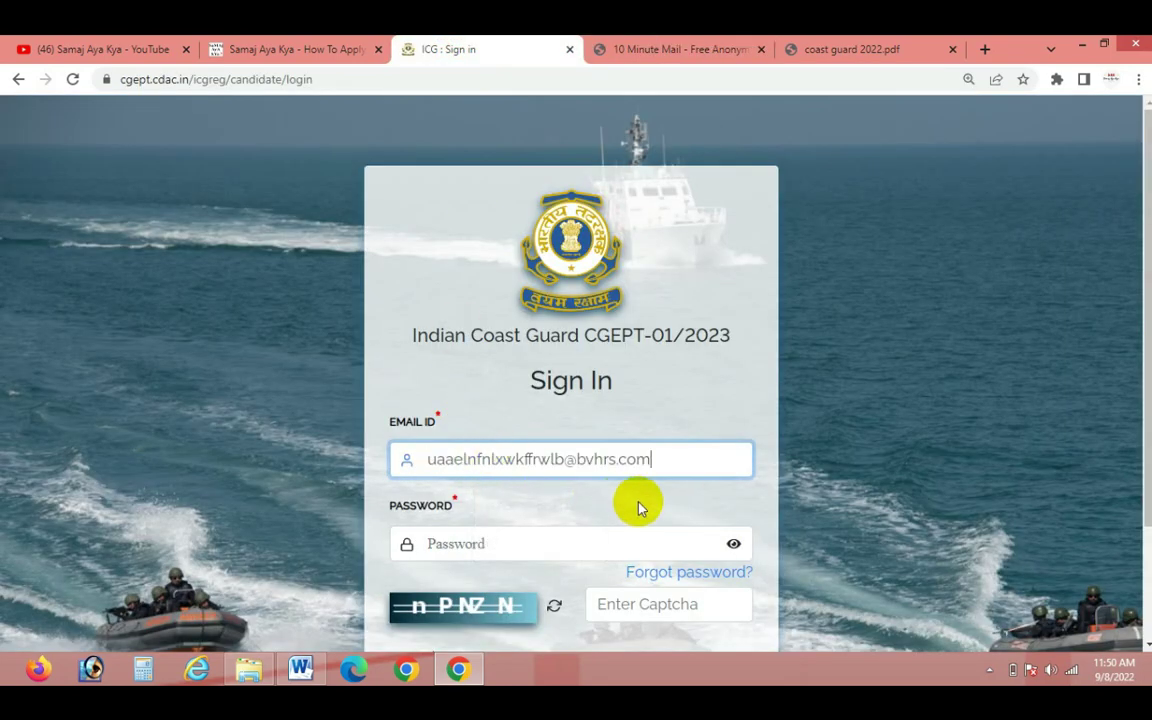
# Enter the one-time password from the mailbox in the Password field
pyautogui.scroll(-2, 600, 490)
pyautogui.click(496, 397)
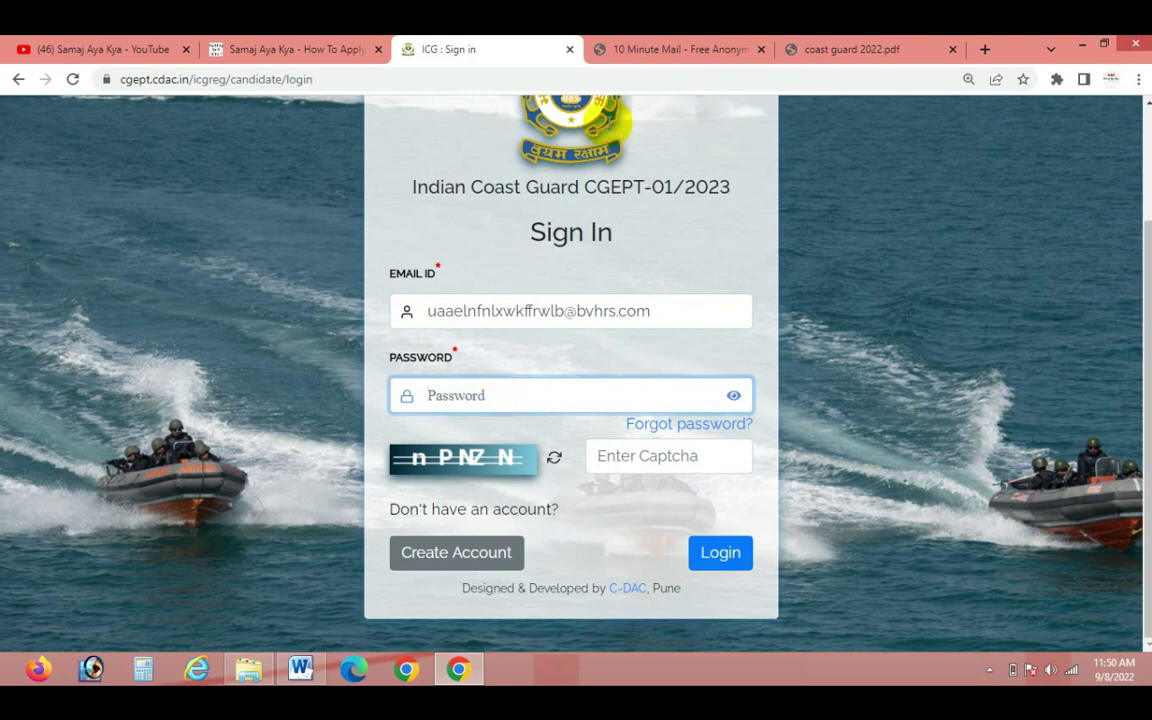
pyautogui.click(612, 47)
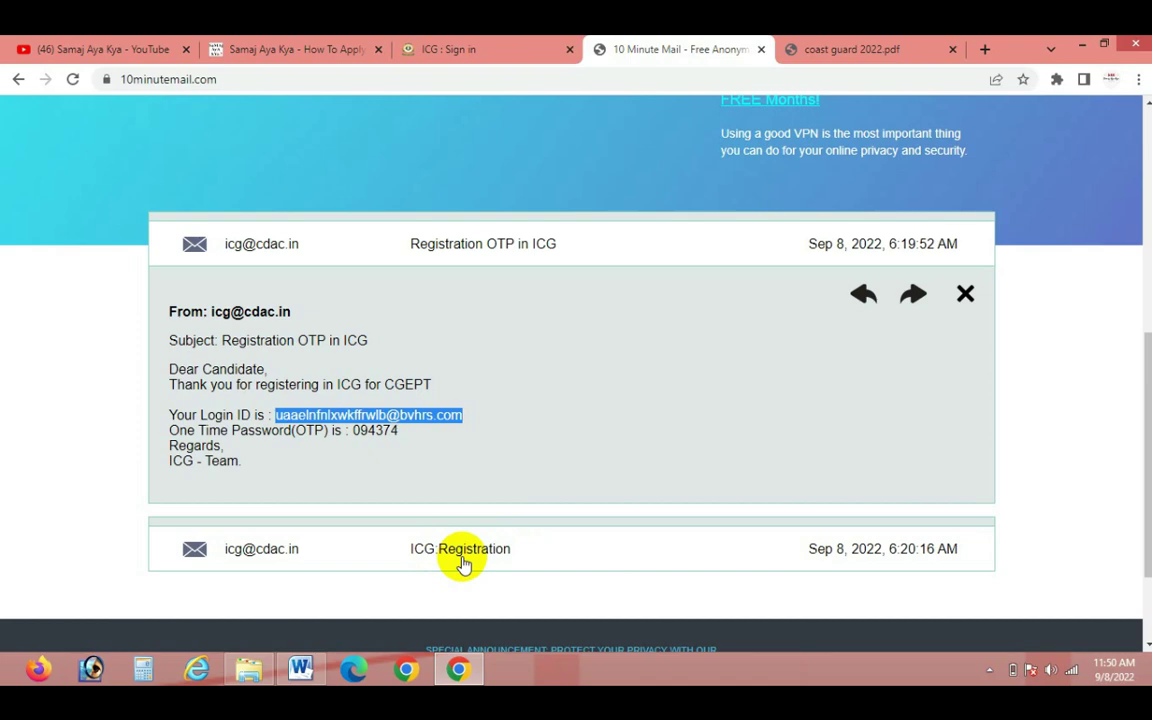
pyautogui.hotkey('ctrl', 'shift', 'Tab')
pyautogui.click(507, 393)
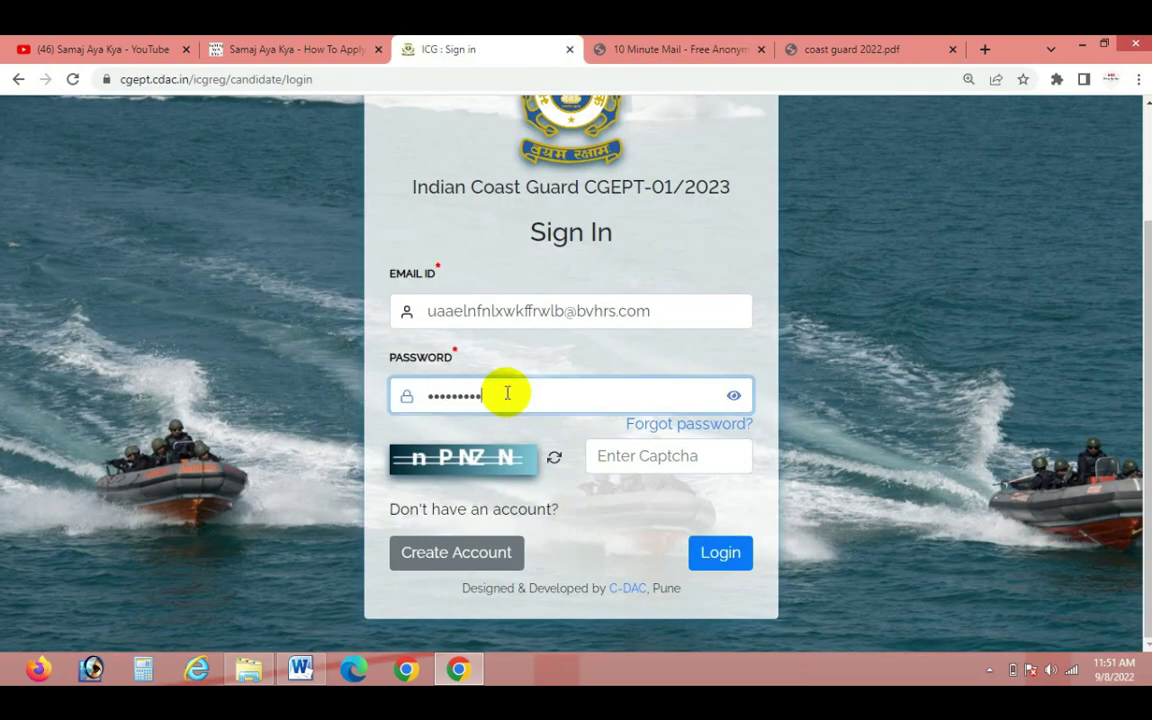
# Fill in the captcha shown on the page and submit the login
pyautogui.click(648, 458)
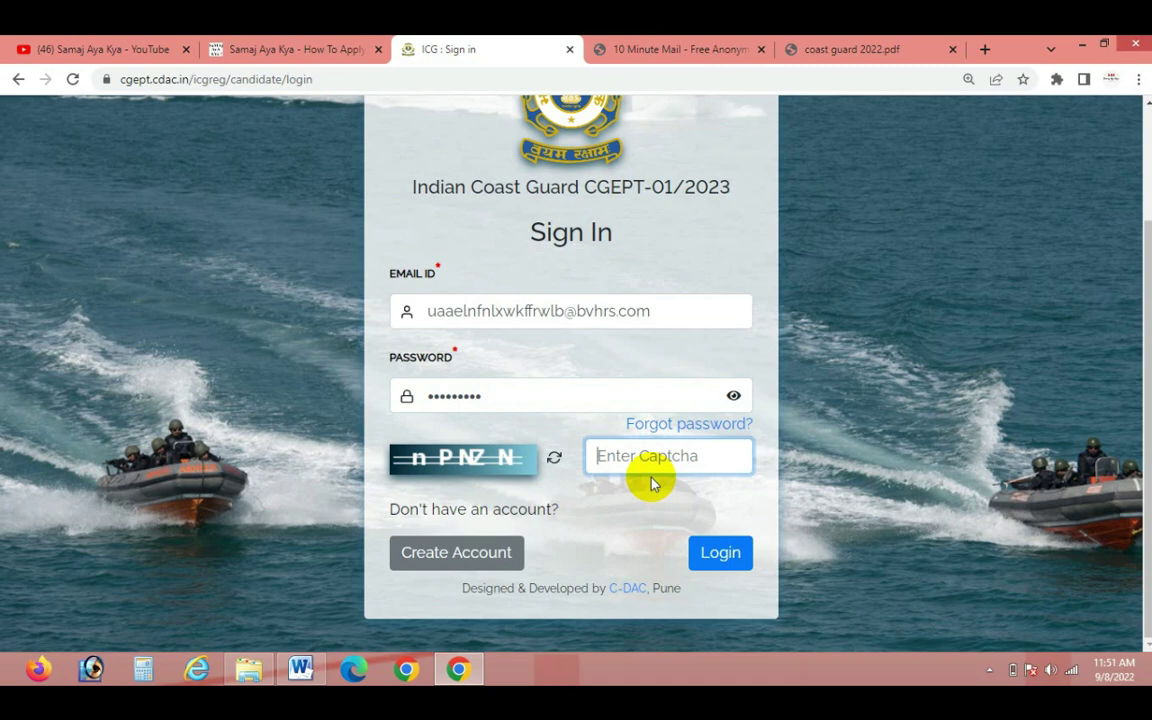
pyautogui.write('nPNZN')
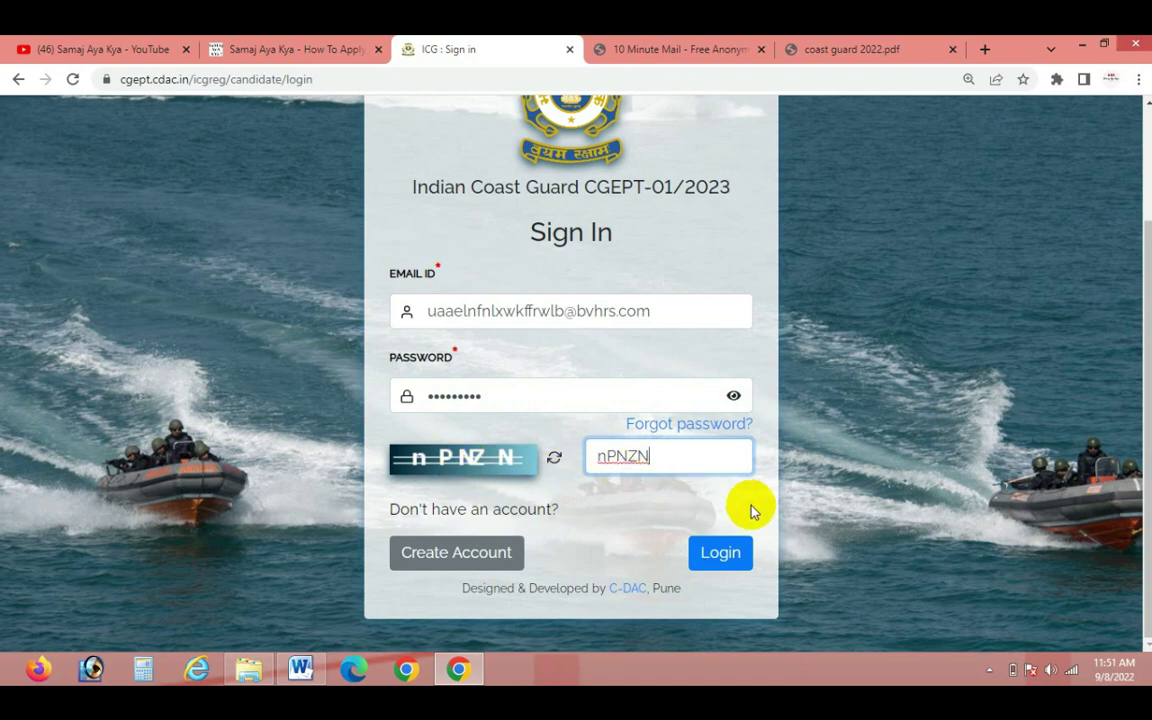
pyautogui.click(726, 563)
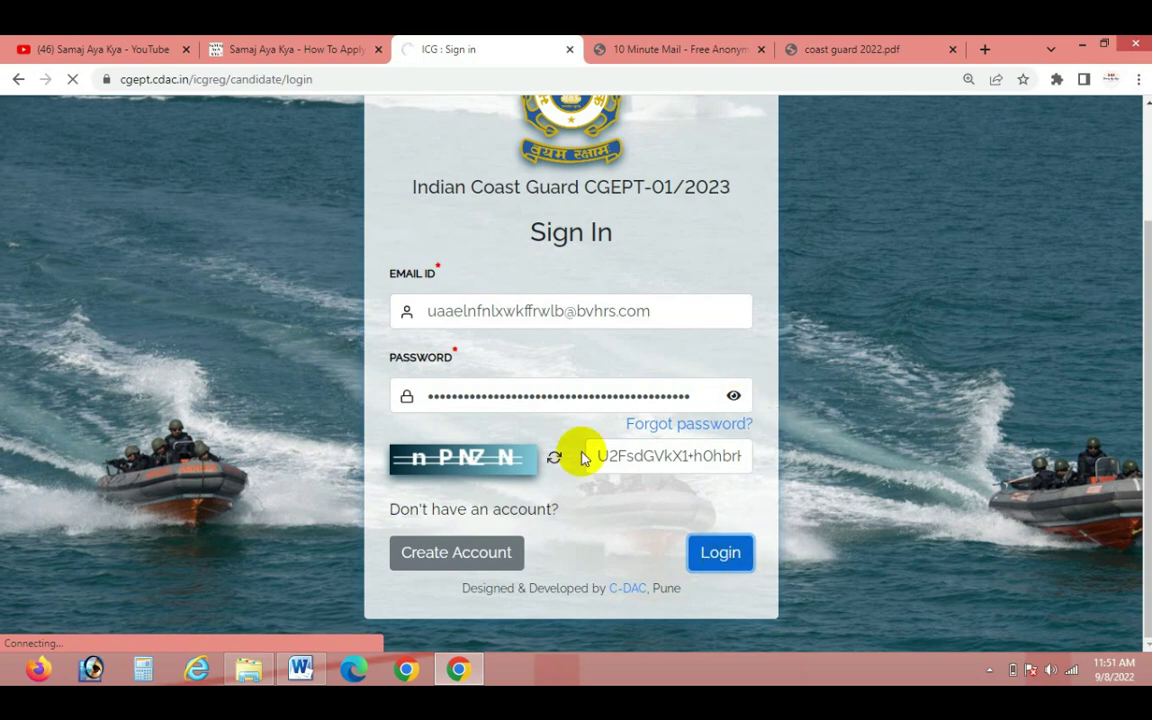
pyautogui.scroll(2, 609, 548)
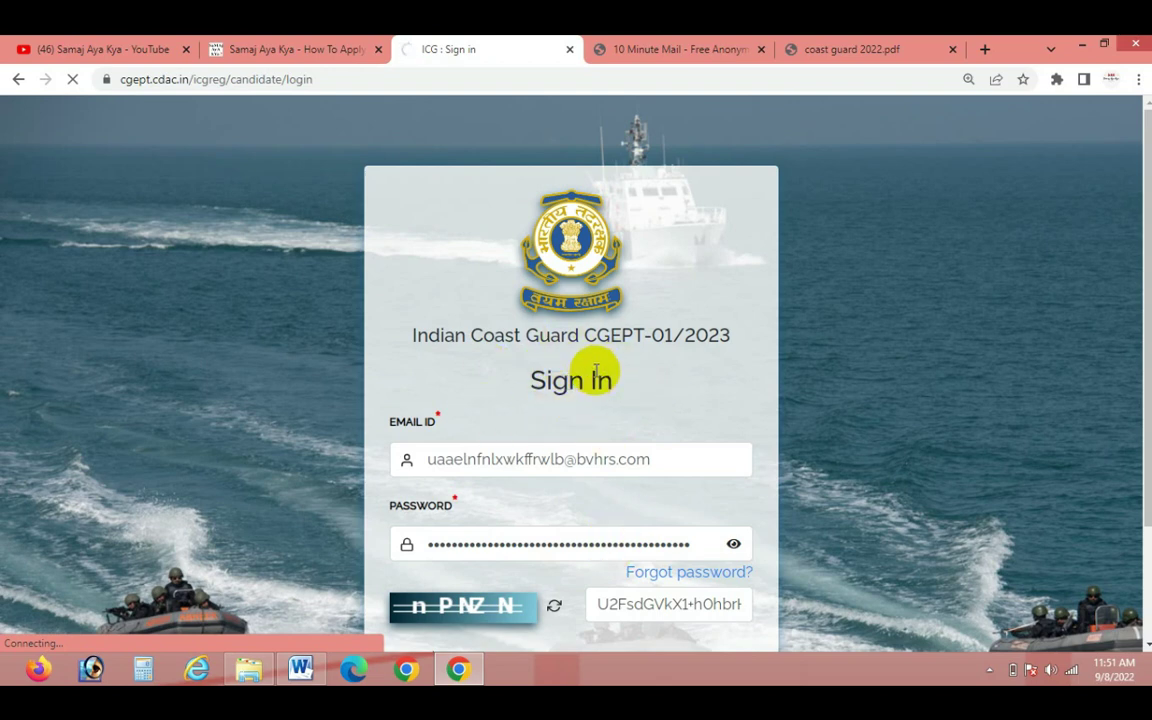
pyautogui.scroll(-1, 596, 372)
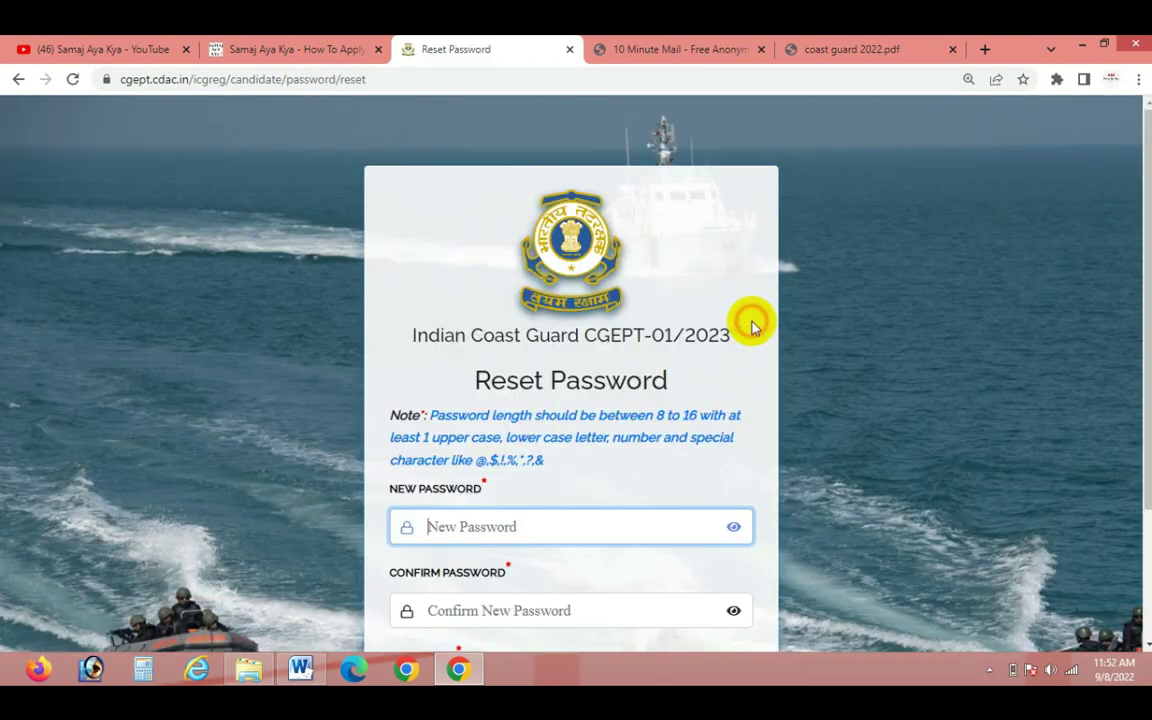
# Enter the new password and its confirmation on Reset Password, then switch over to Word
pyautogui.scroll(-2, 748, 321)
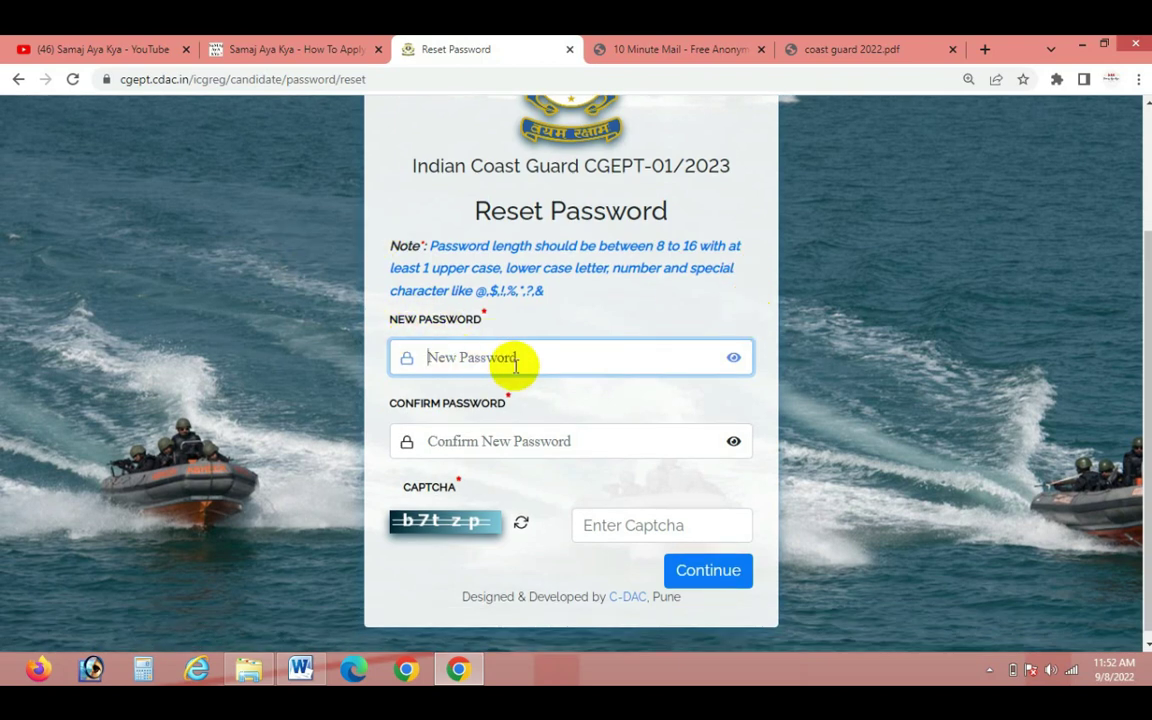
pyautogui.write('a')
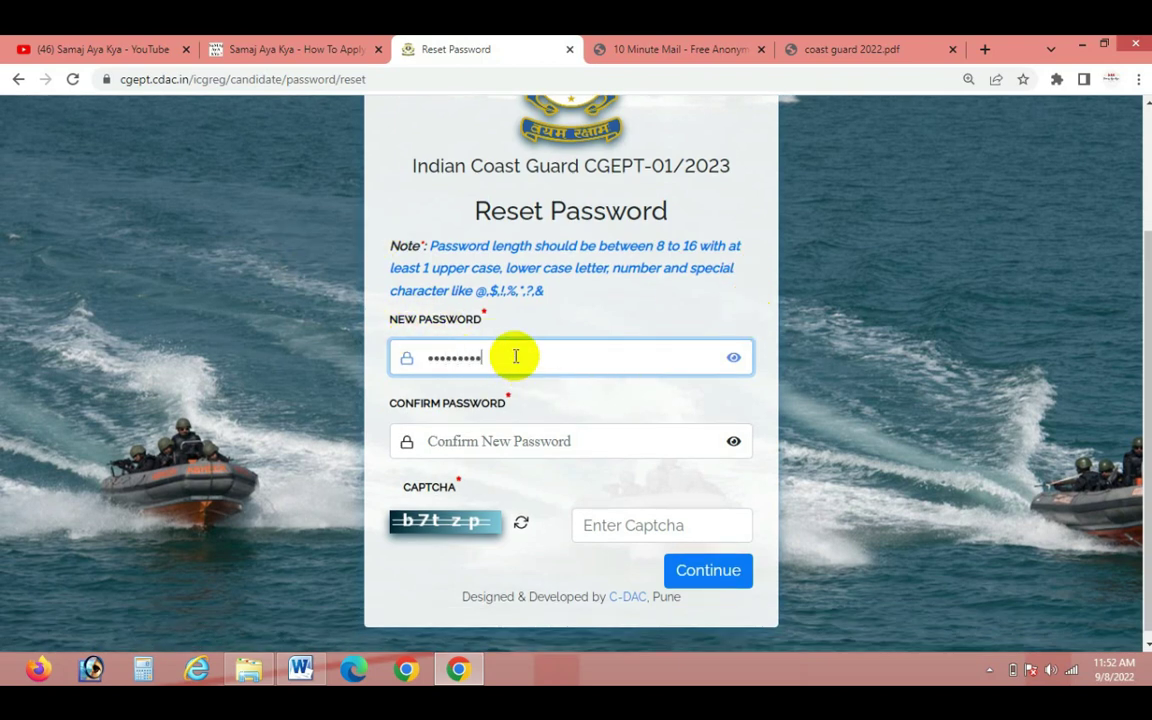
pyautogui.click(501, 436)
pyautogui.write('••••')
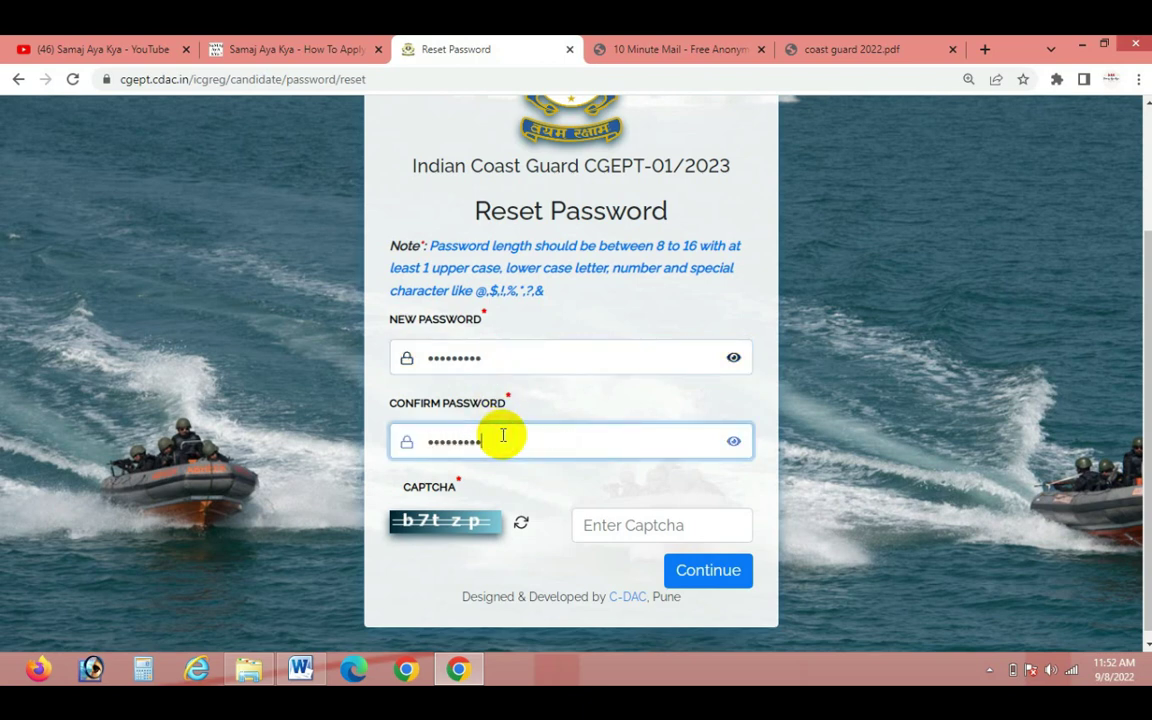
pyautogui.click(630, 525)
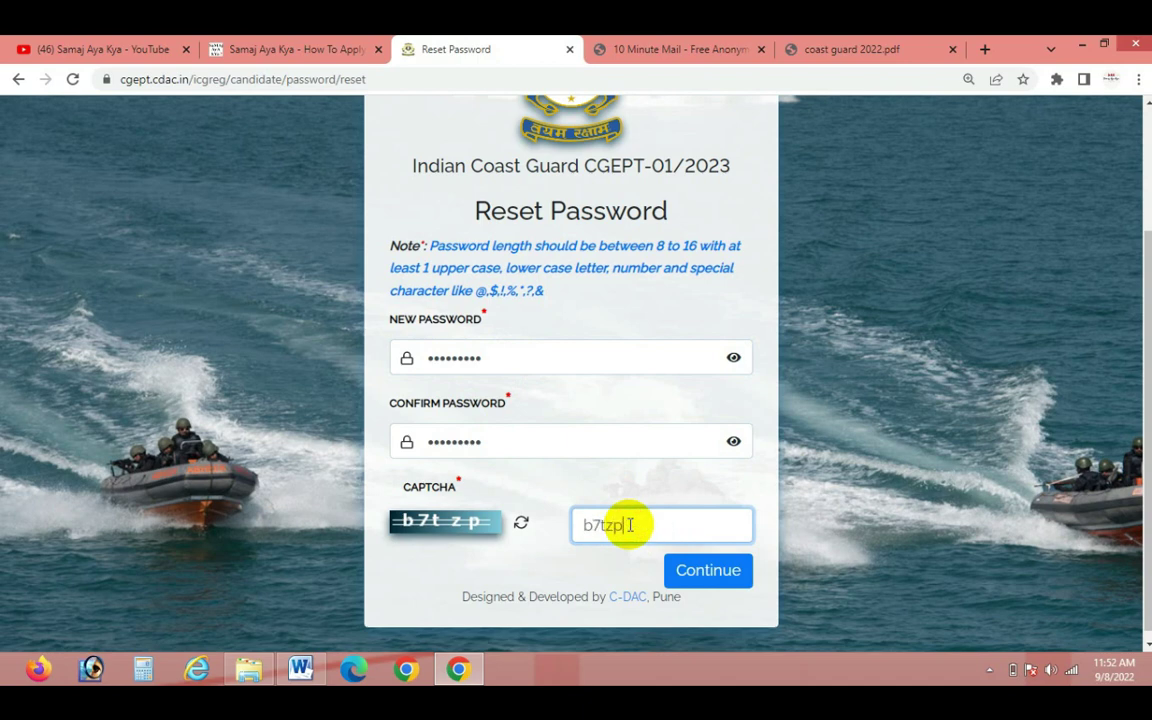
pyautogui.click(301, 668)
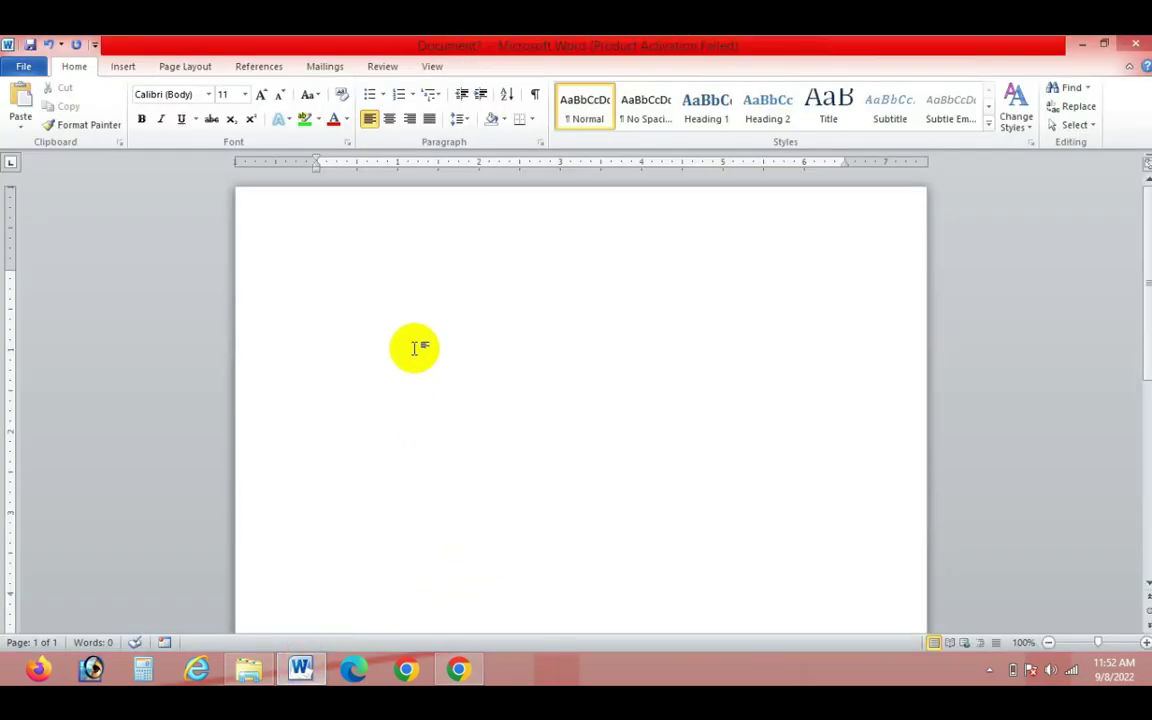
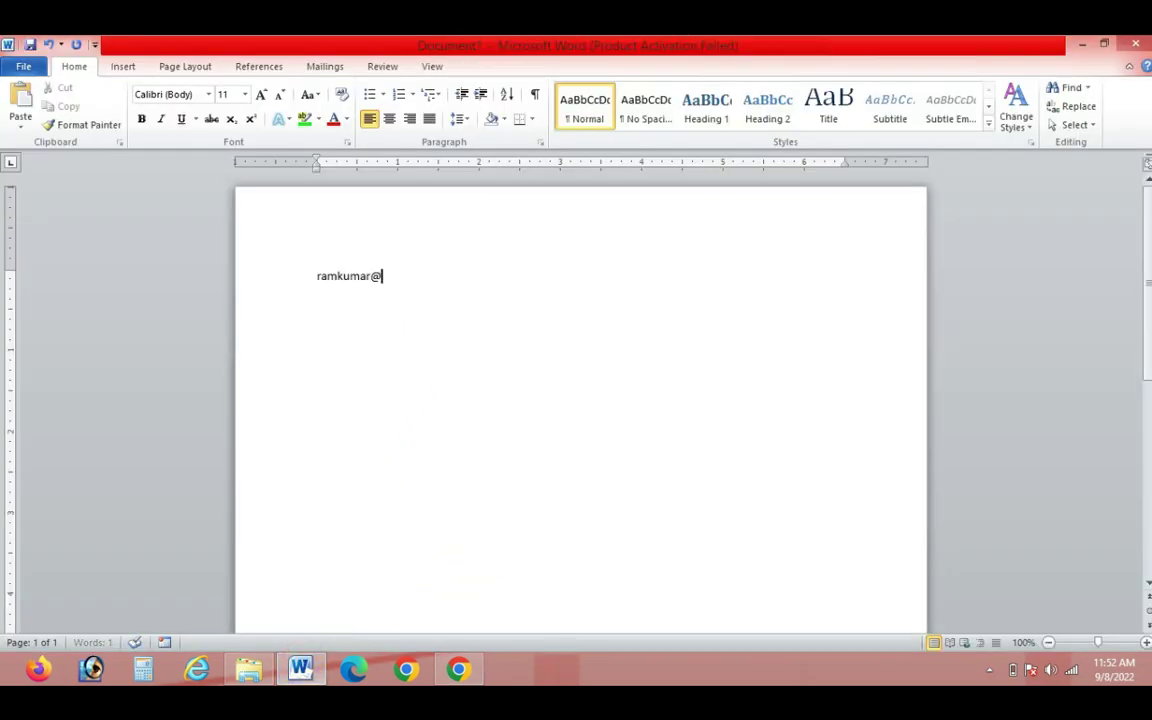
# Type the new password as a note in Word, replacing its lowercase first letter with a capital
pyautogui.click(320, 276)
pyautogui.press('BackSpace')
pyautogui.write('R')
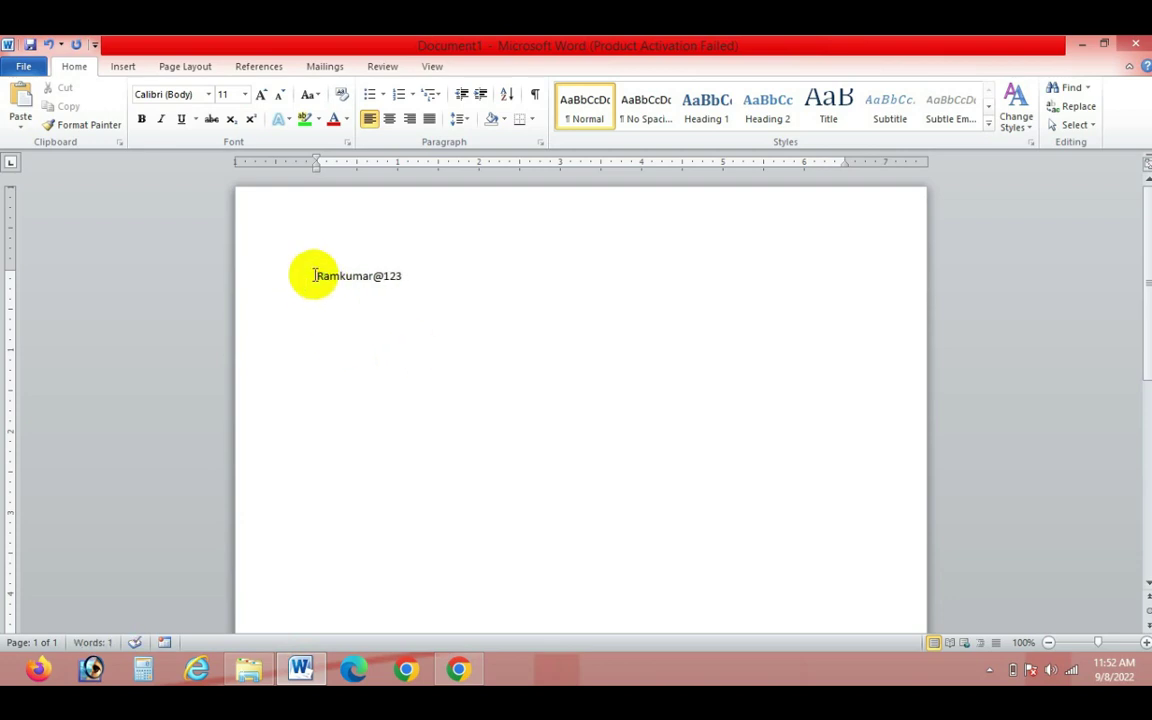
pyautogui.moveTo(316, 277); pyautogui.dragTo(326, 279)
pyautogui.click(341, 276)
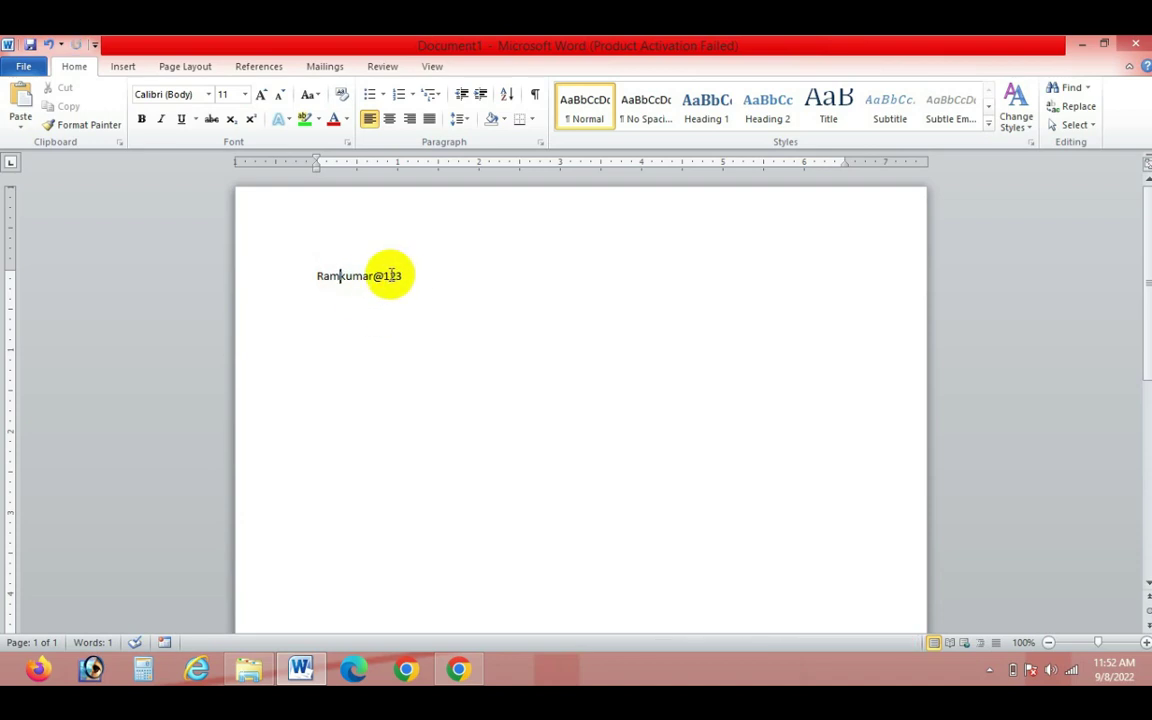
pyautogui.moveTo(388, 277); pyautogui.dragTo(415, 296)
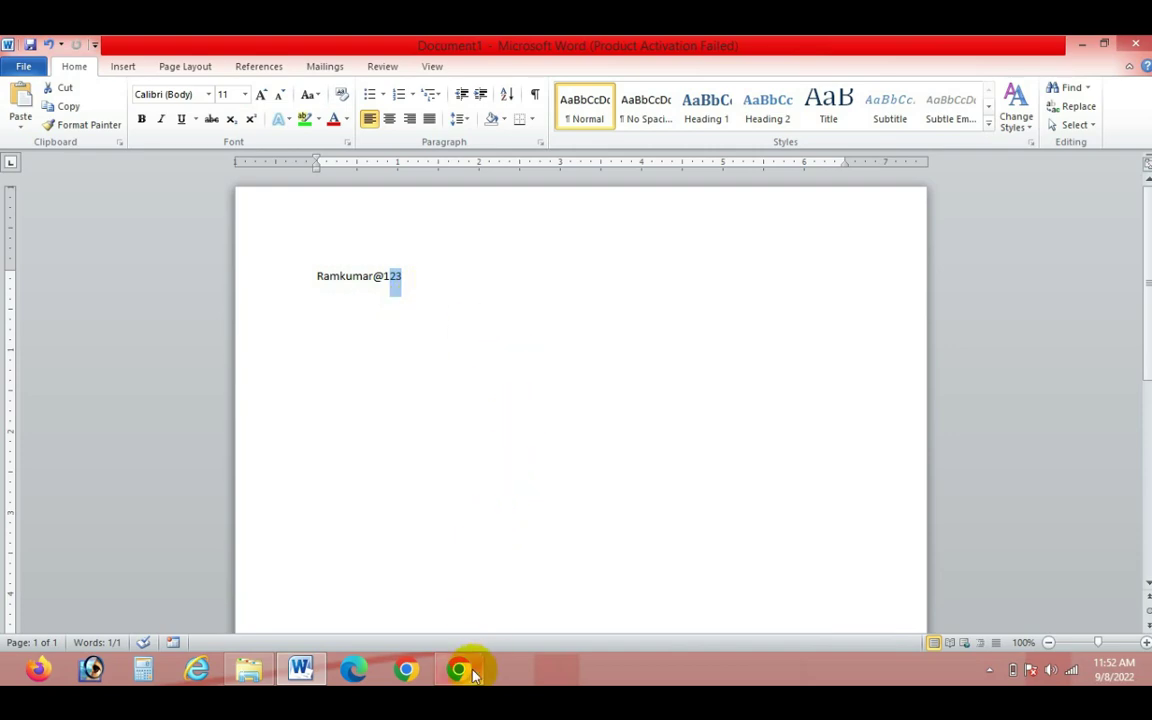
# Submit the new password on Reset Password and dismiss the success message
pyautogui.moveTo(463, 666)
pyautogui.click(463, 600)
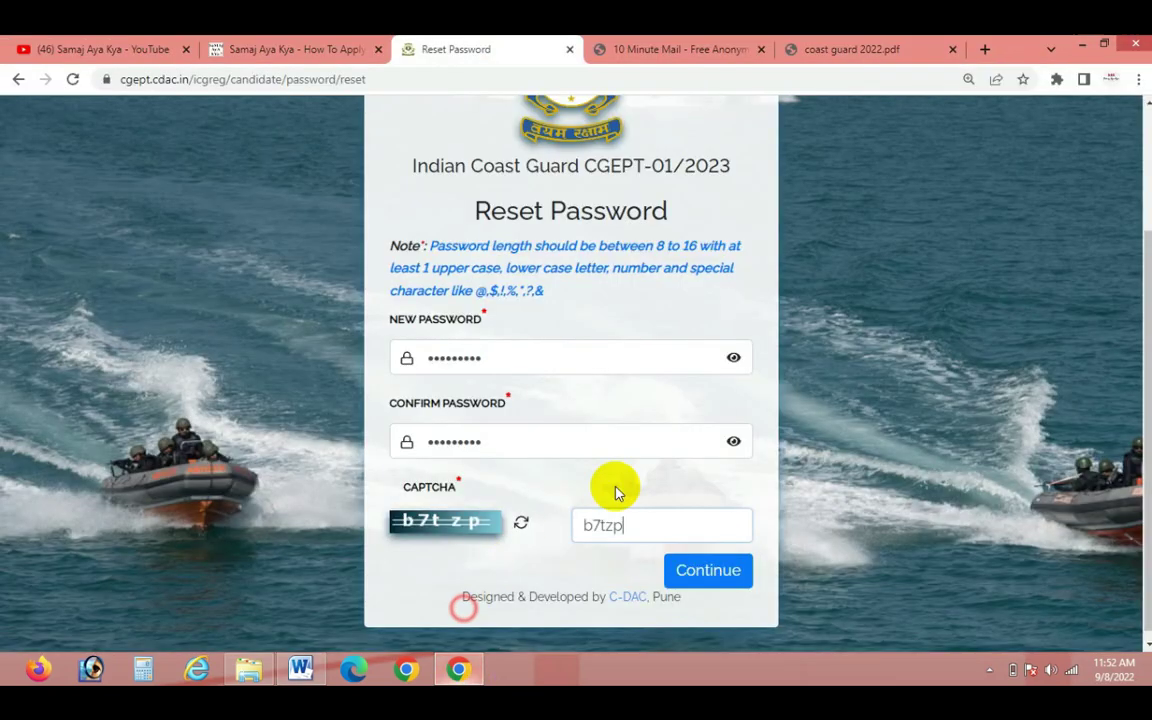
pyautogui.click(745, 568)
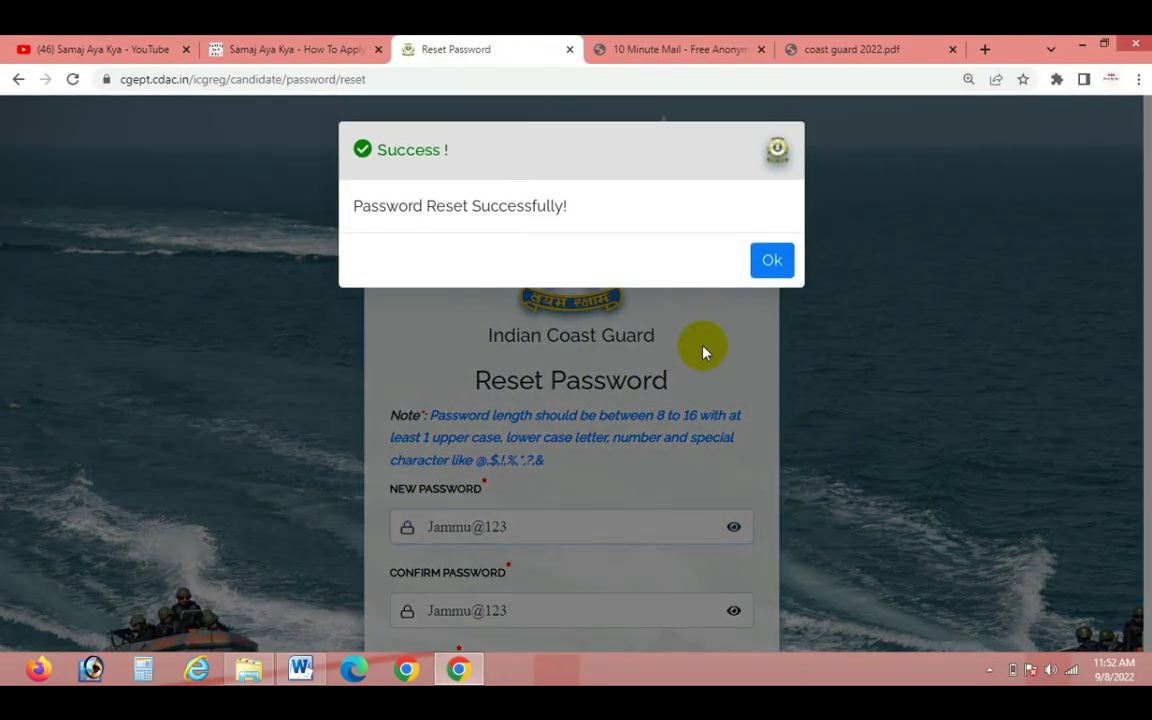
pyautogui.click(770, 262)
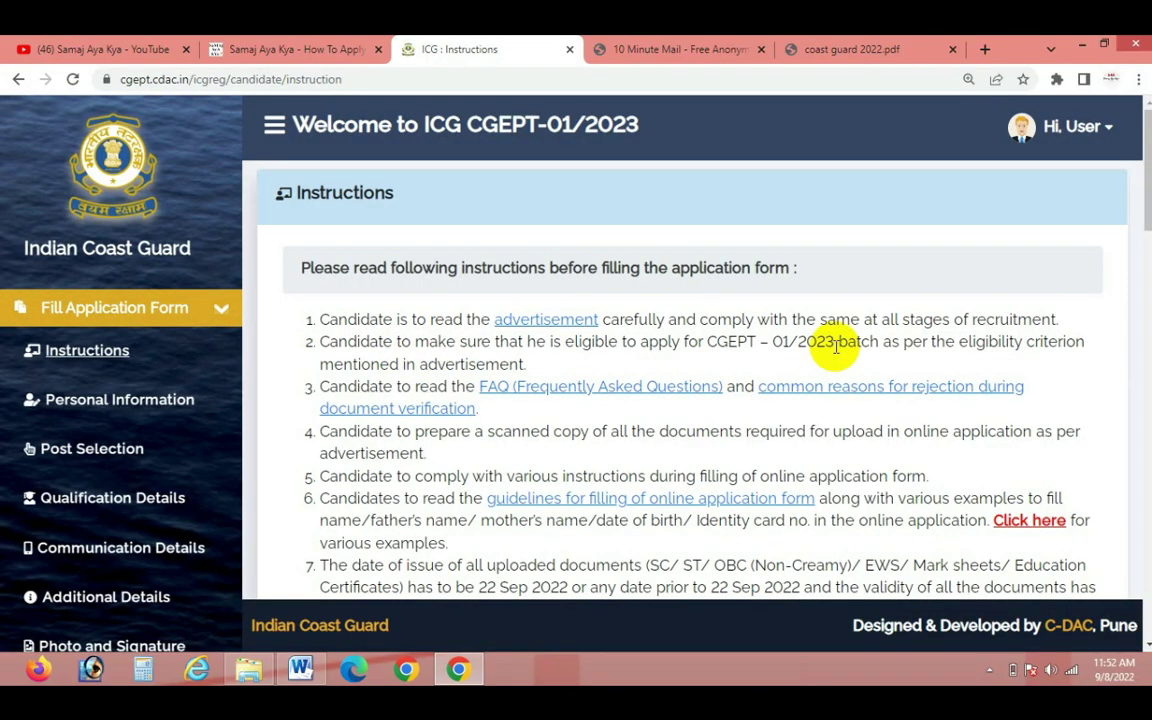
# Tick the read-and-understood declaration on the Instructions page and submit it
pyautogui.scroll(-15, 832, 340)
pyautogui.scroll(-4, 838, 336)
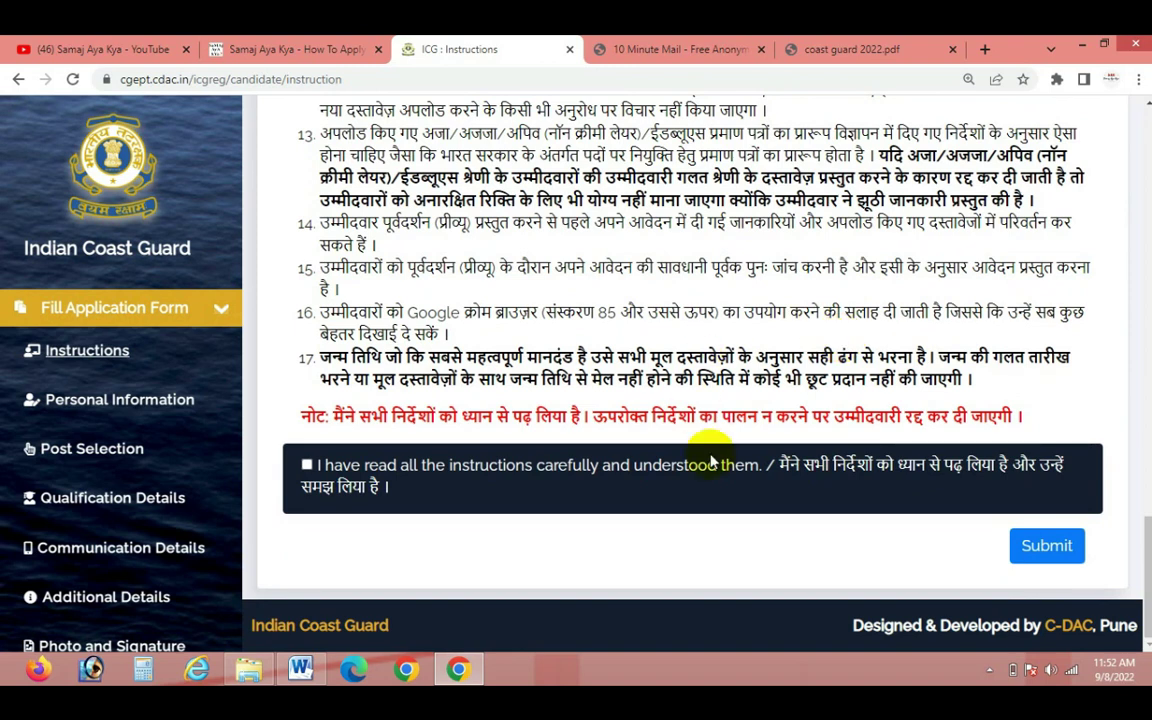
pyautogui.click(307, 467)
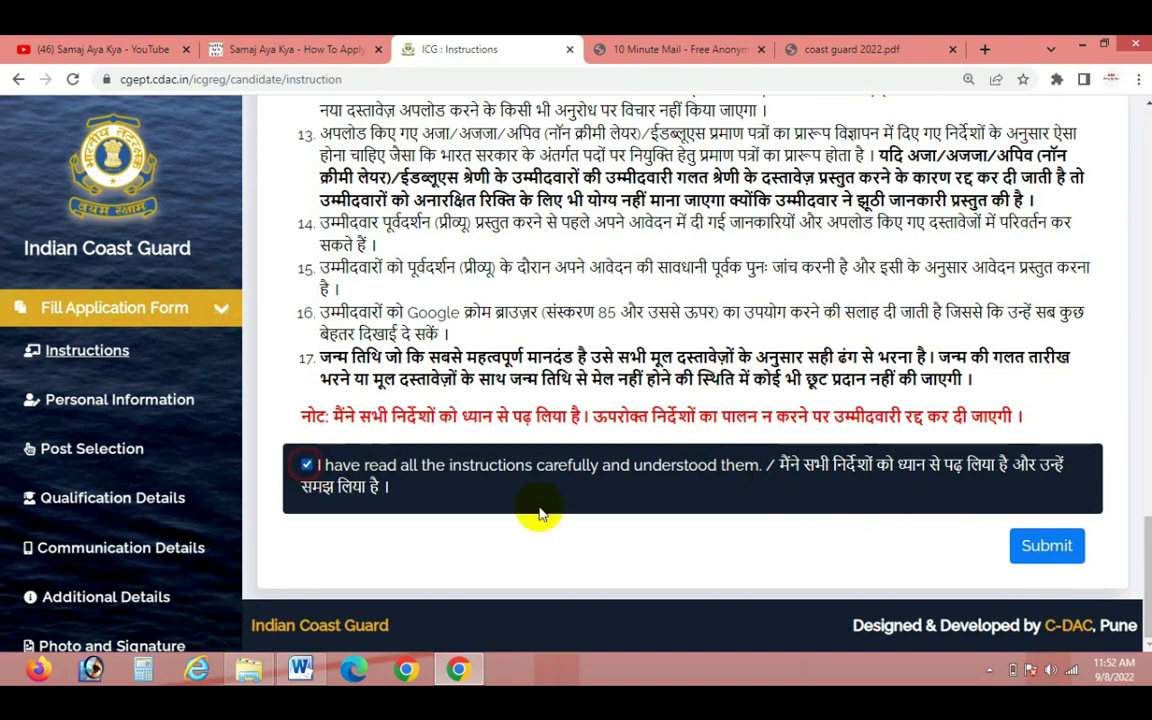
pyautogui.click(1045, 545)
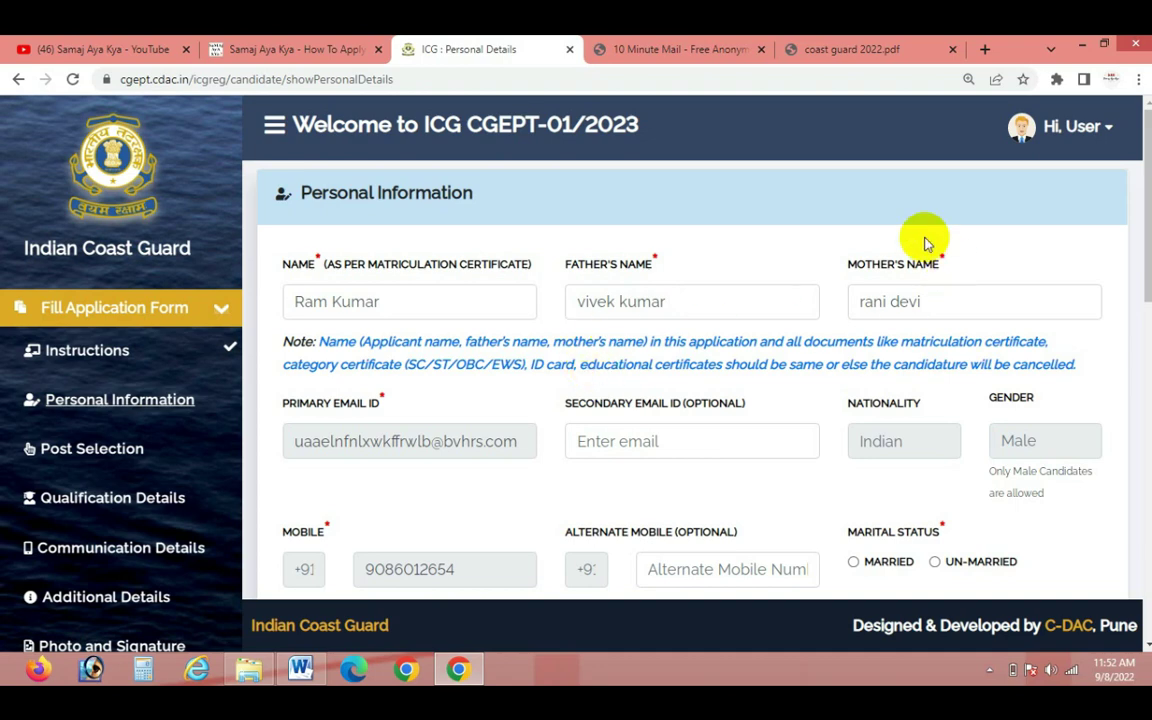
# Set marital status to UN-MARRIED and choose Voter ID as the ID card
pyautogui.scroll(-2, 600, 420)
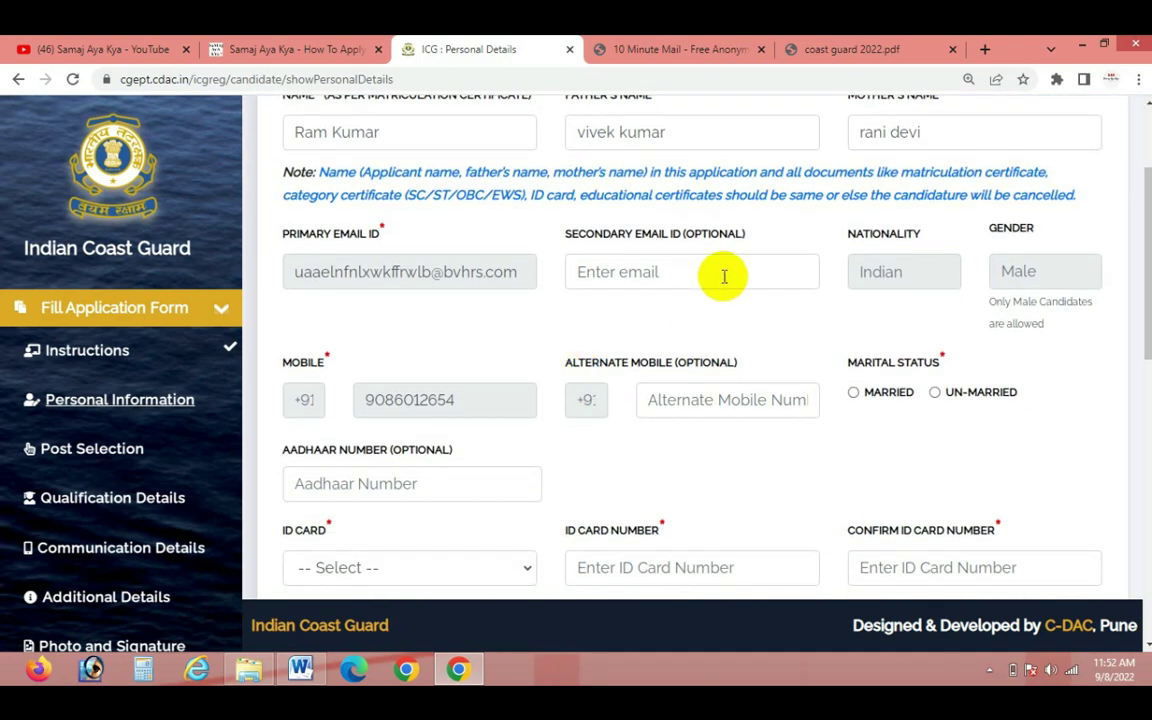
pyautogui.click(856, 396)
pyautogui.click(935, 393)
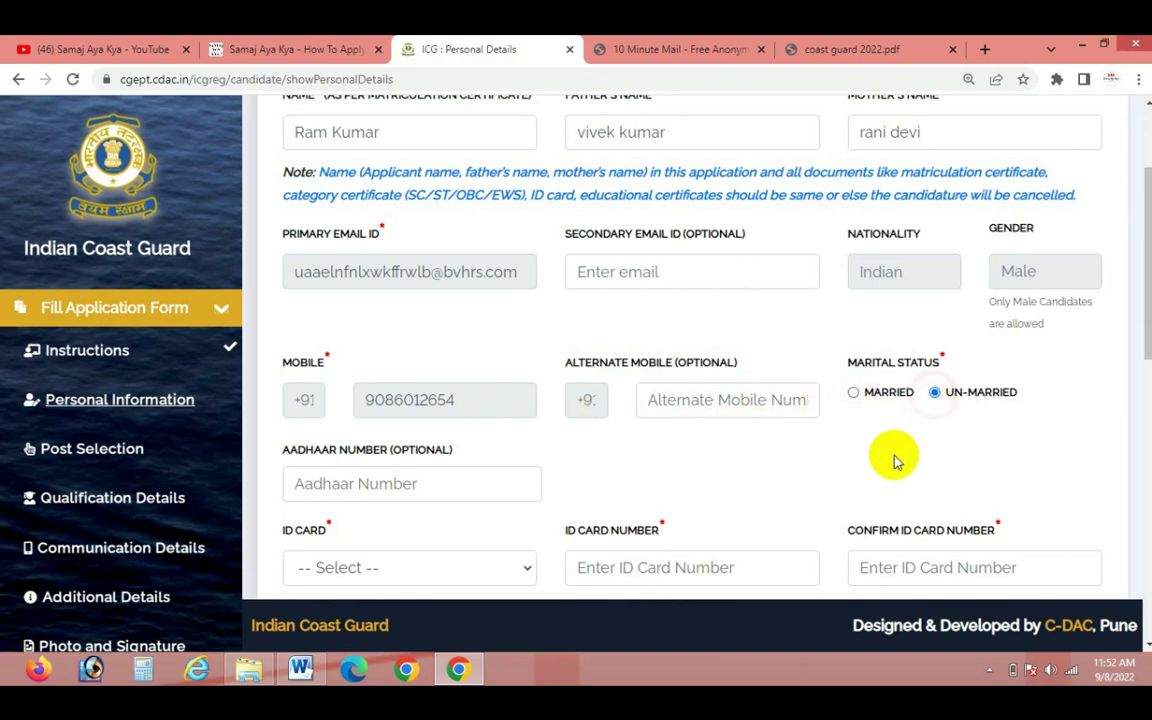
pyautogui.scroll(-2, 429, 311)
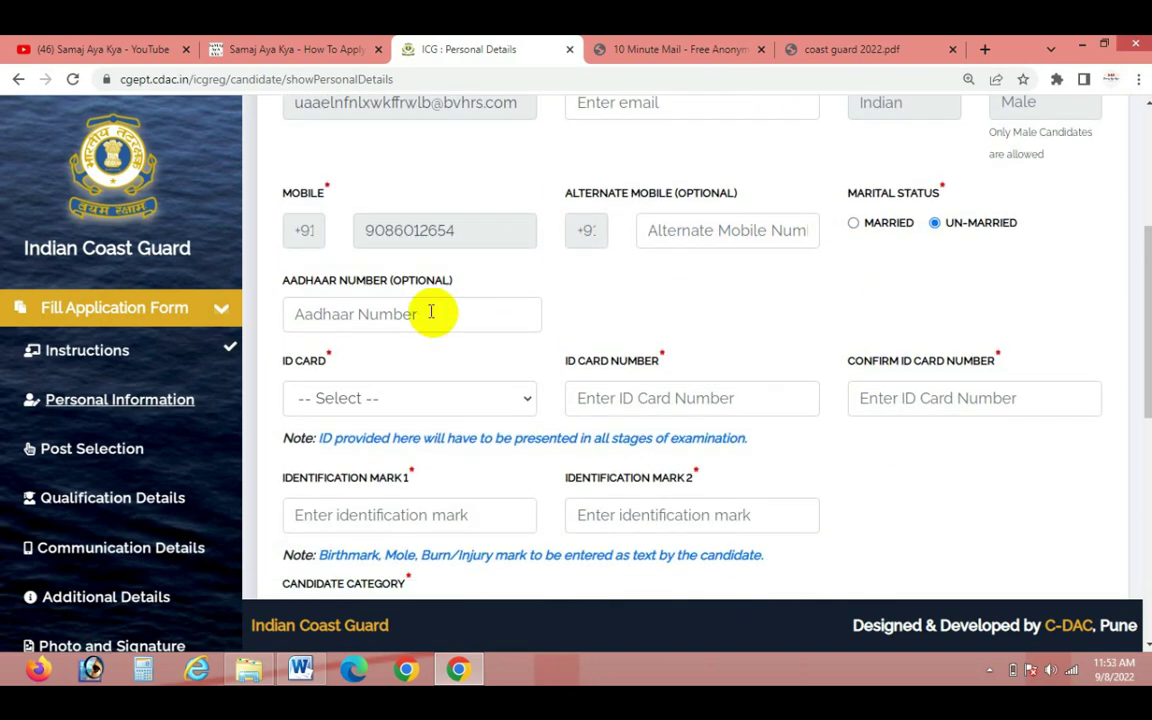
pyautogui.click(417, 403)
pyautogui.click(337, 504)
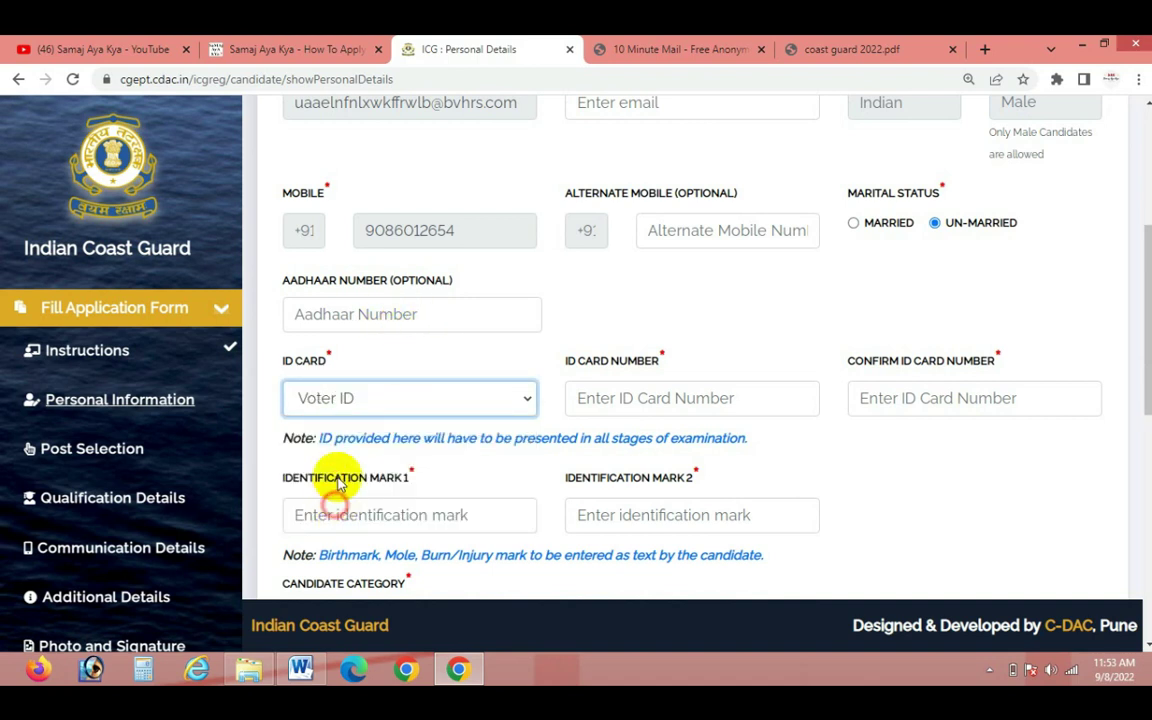
pyautogui.click(652, 398)
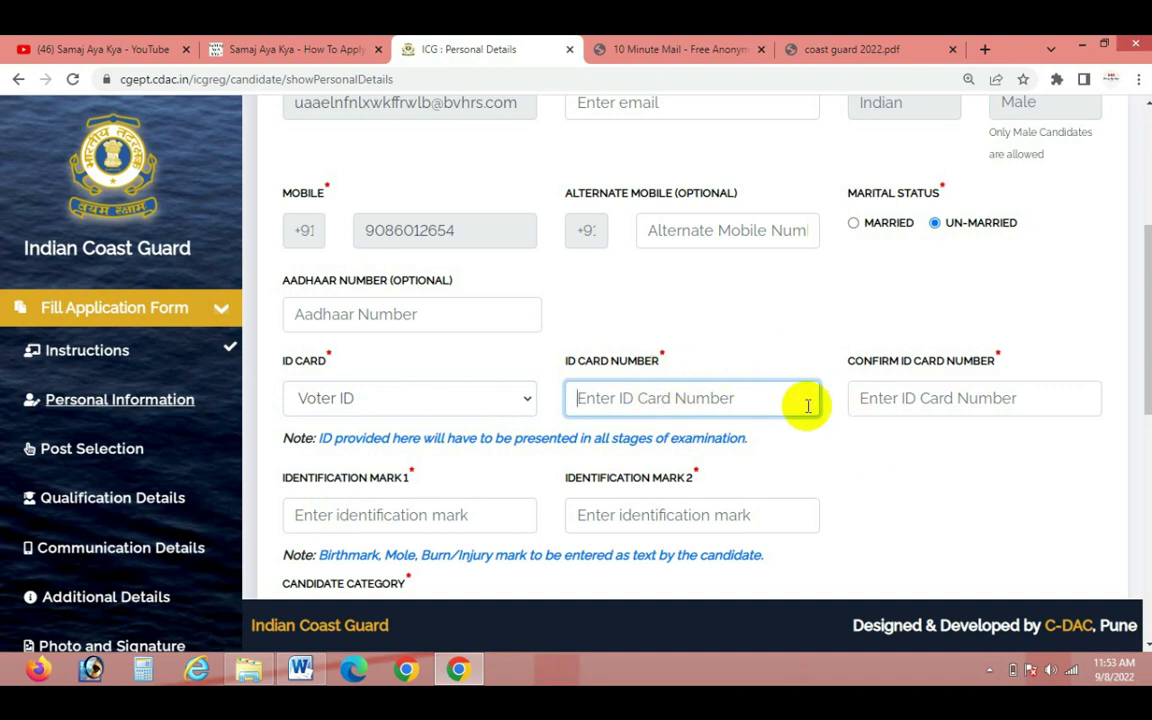
pyautogui.click(403, 404)
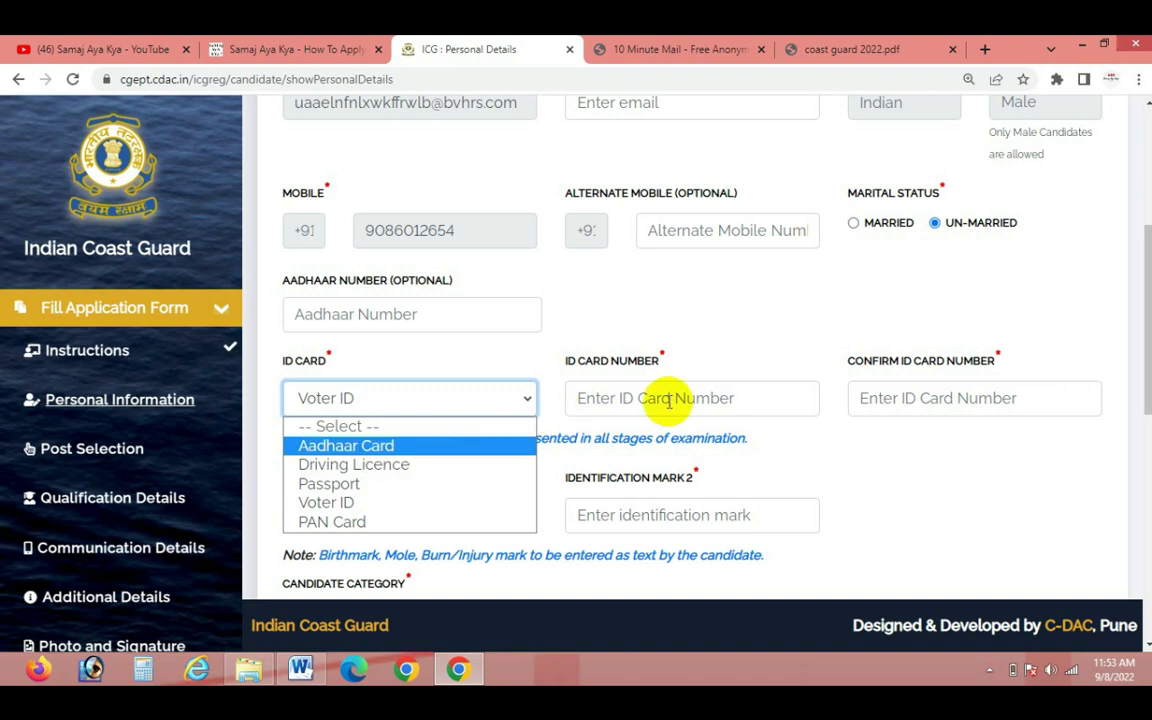
pyautogui.click(766, 399)
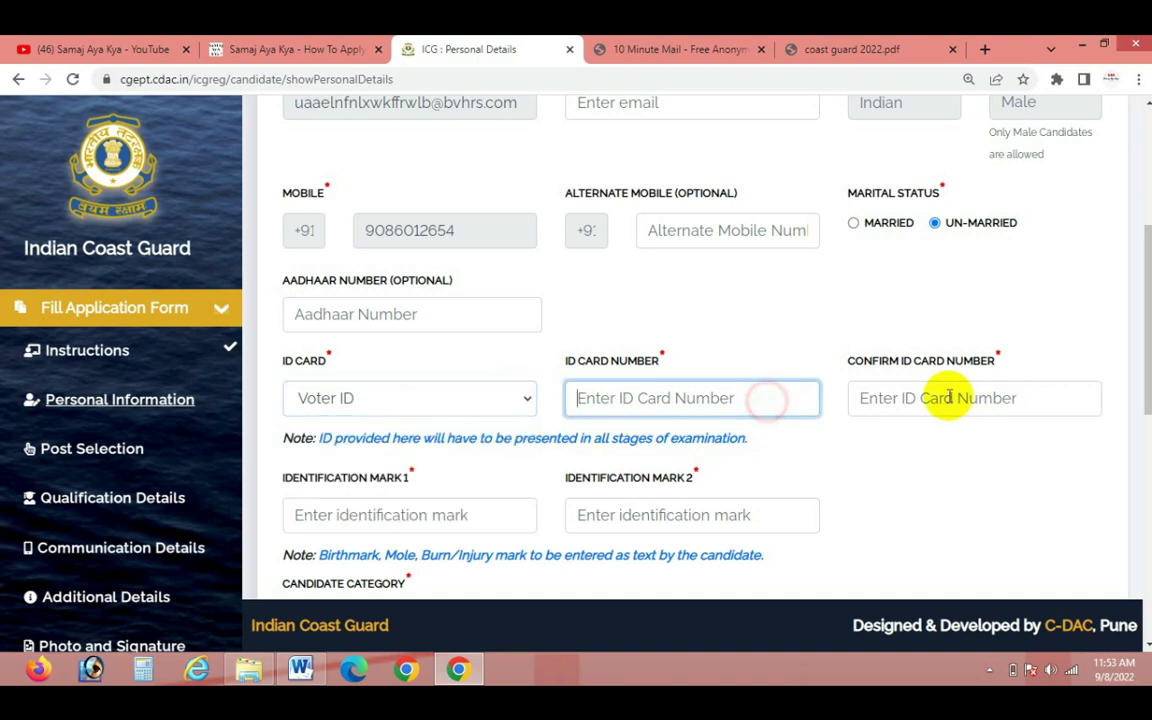
pyautogui.scroll(-1, 908, 457)
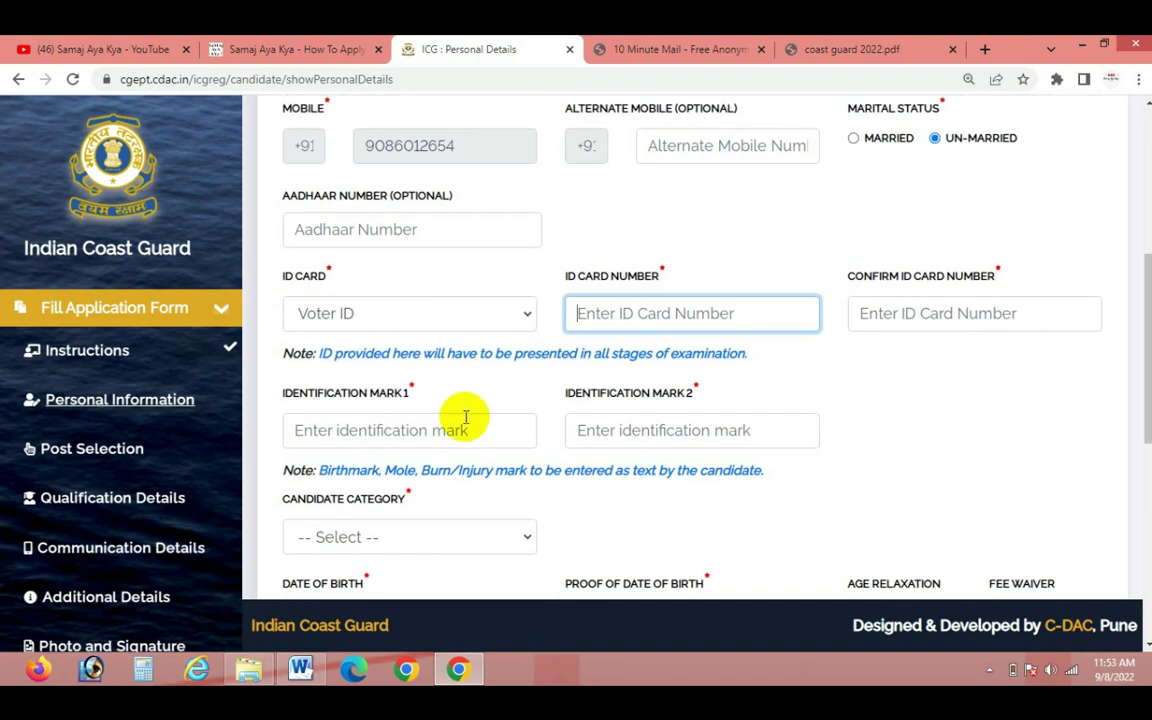
# Enter identification marks 'mole on neck' and 'mole on leg'
pyautogui.click(379, 431)
pyautogui.write('mole on neck')
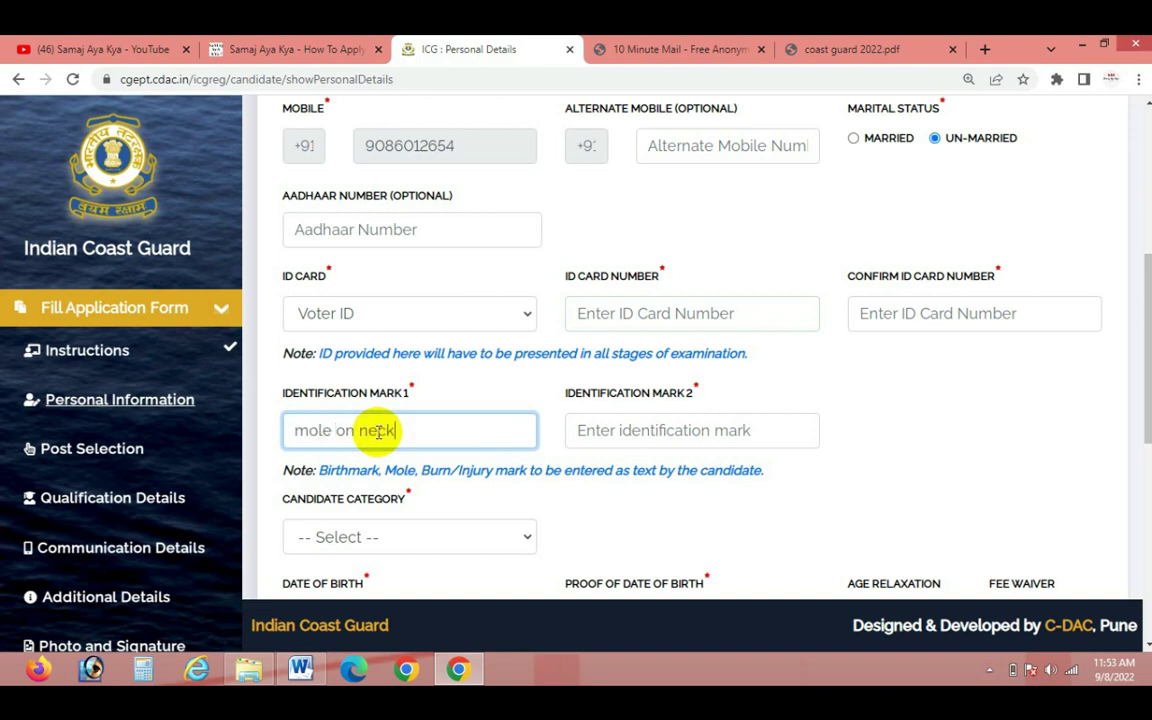
pyautogui.click(590, 430)
pyautogui.write('mole on leg')
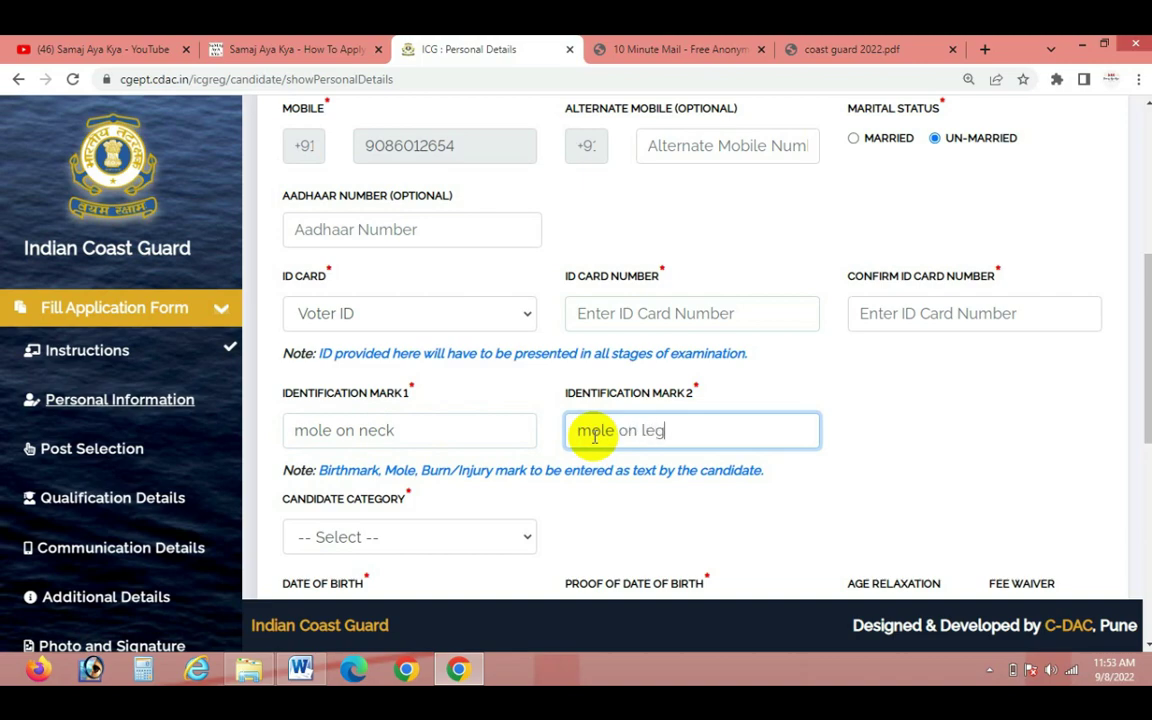
pyautogui.scroll(-3, 594, 435)
# Choose Scheduled Caste (SC) with certificate issued 01-Jan-2020 and marked Always valid
pyautogui.click(380, 285)
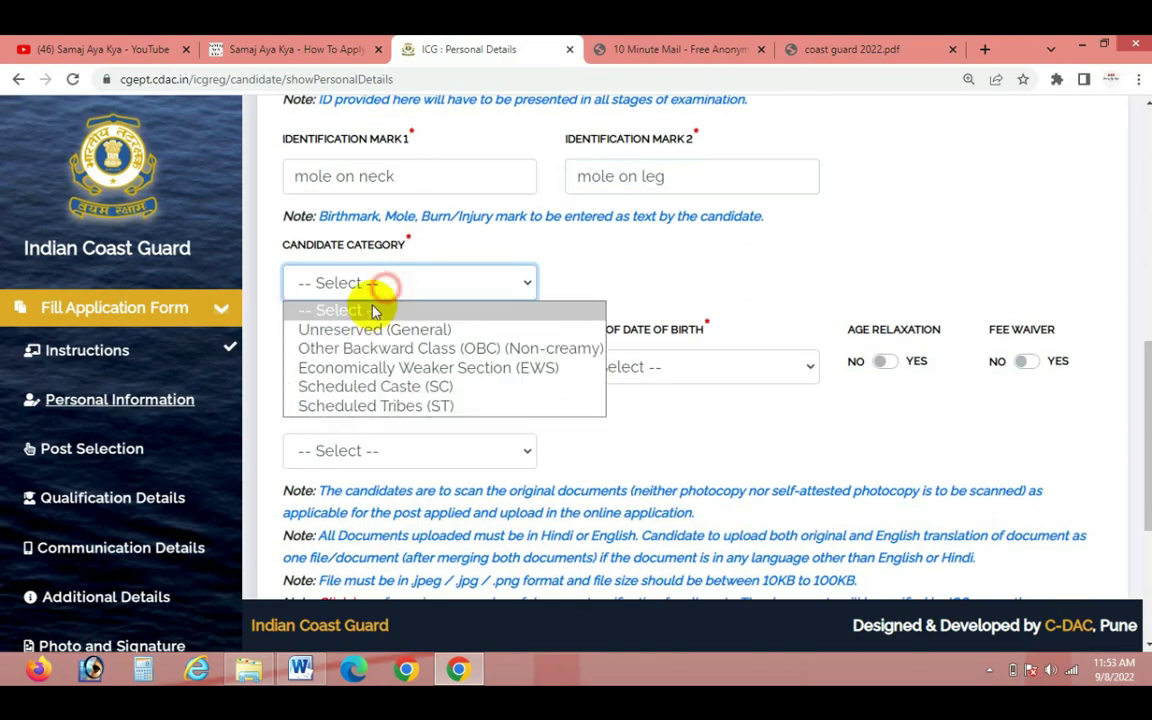
pyautogui.click(375, 386)
pyautogui.click(750, 307)
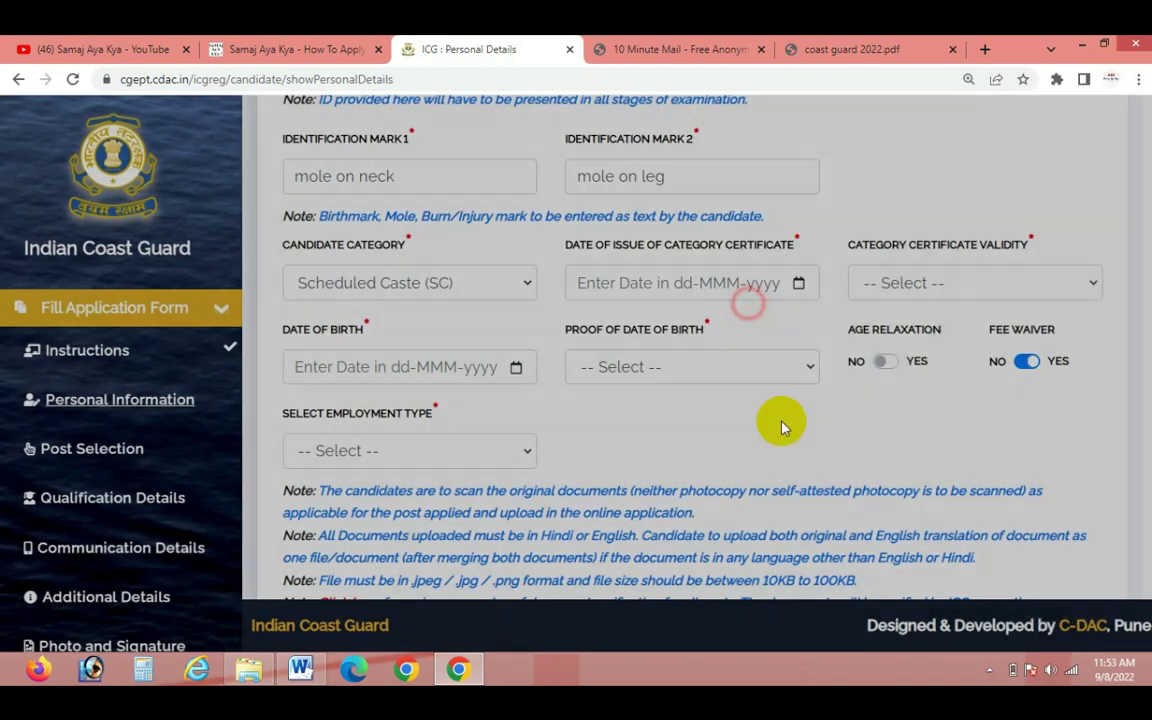
pyautogui.click(660, 283)
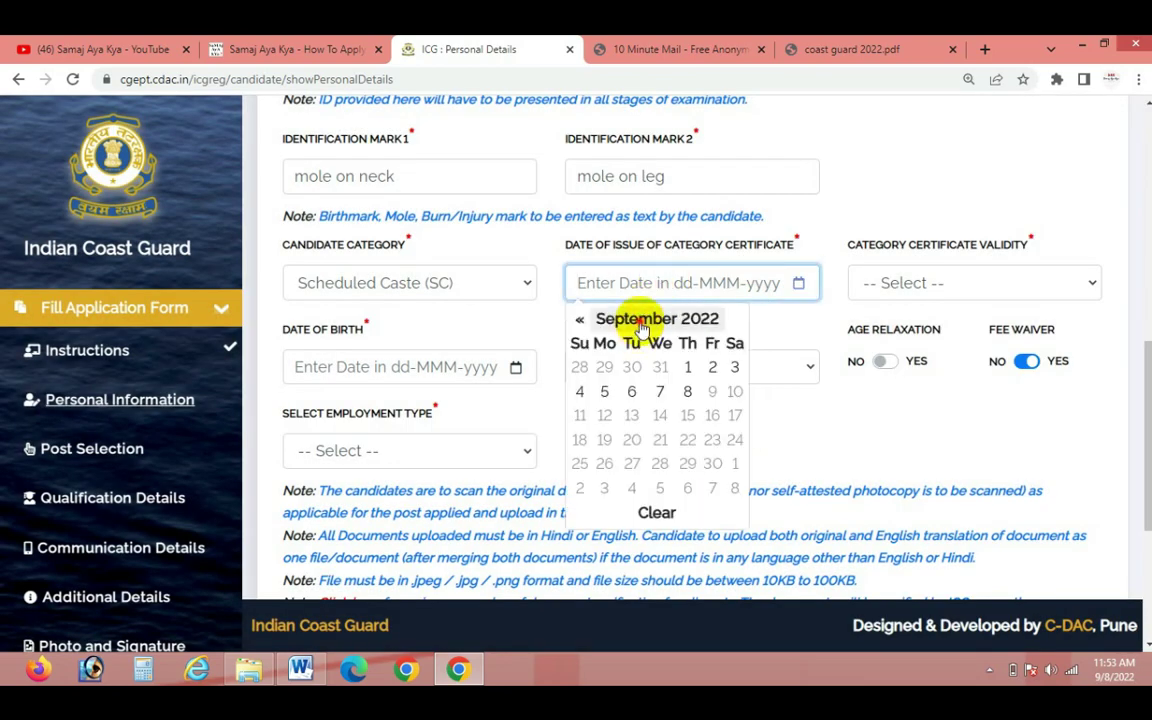
pyautogui.doubleClick(641, 320)
pyautogui.click(632, 362)
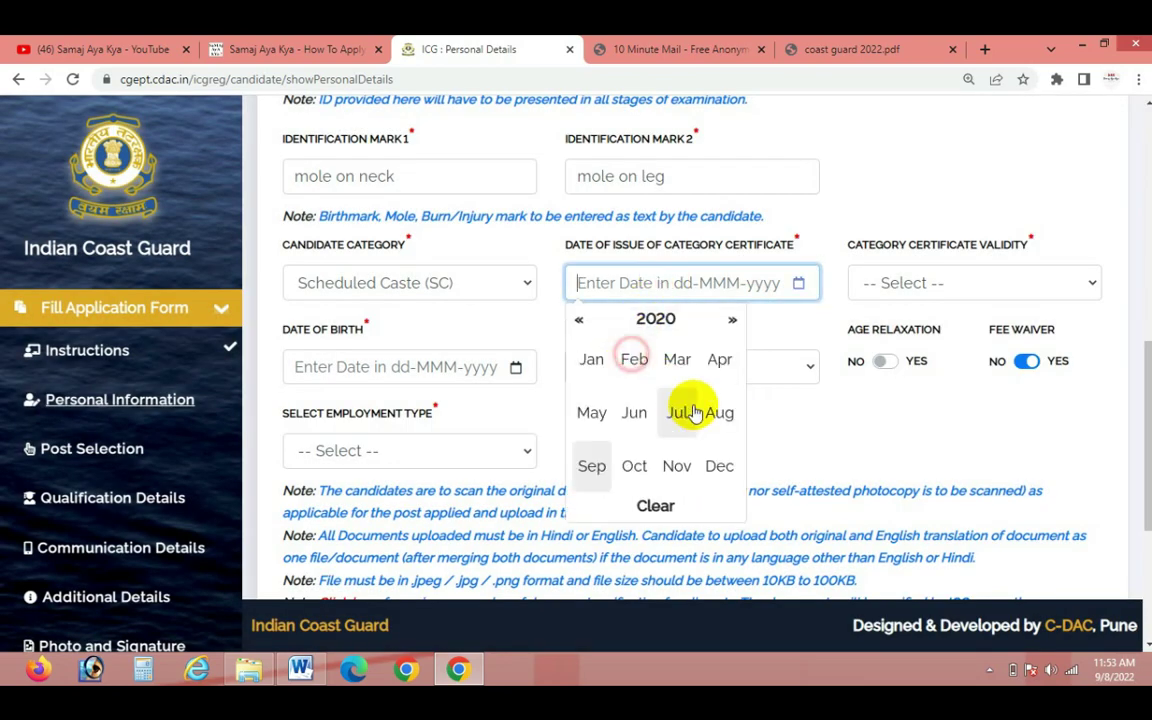
pyautogui.click(604, 366)
pyautogui.click(662, 366)
pyautogui.click(919, 292)
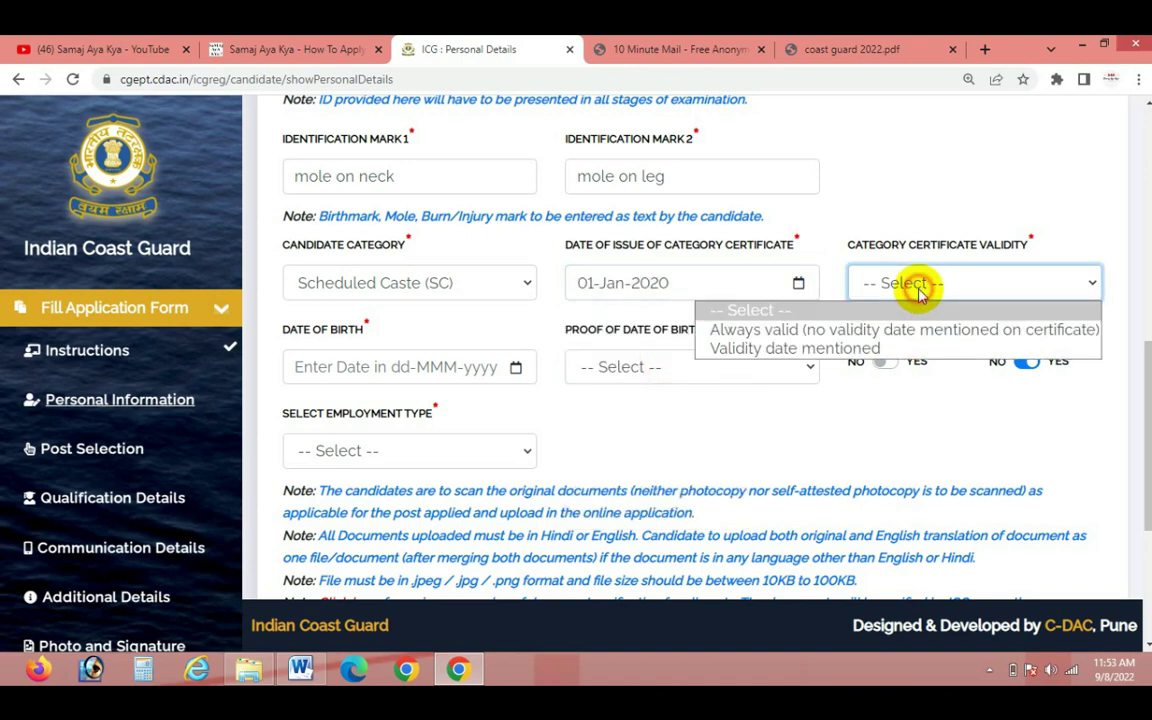
pyautogui.click(861, 329)
pyautogui.click(913, 283)
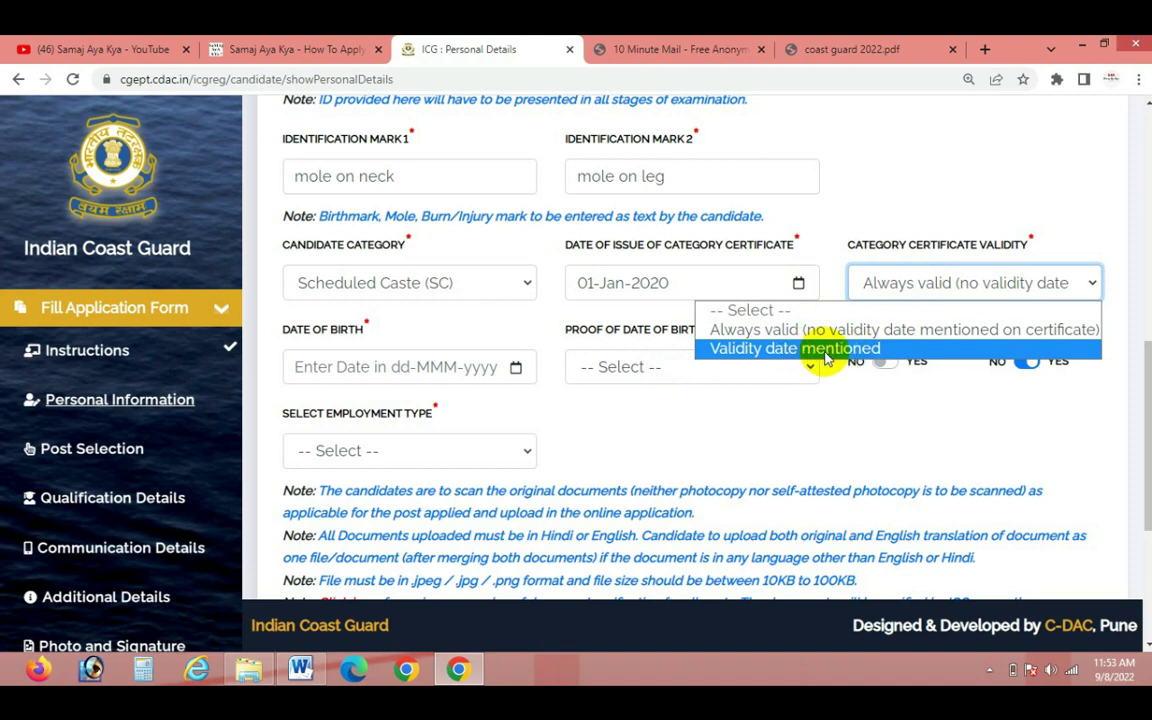
pyautogui.click(843, 437)
pyautogui.click(449, 290)
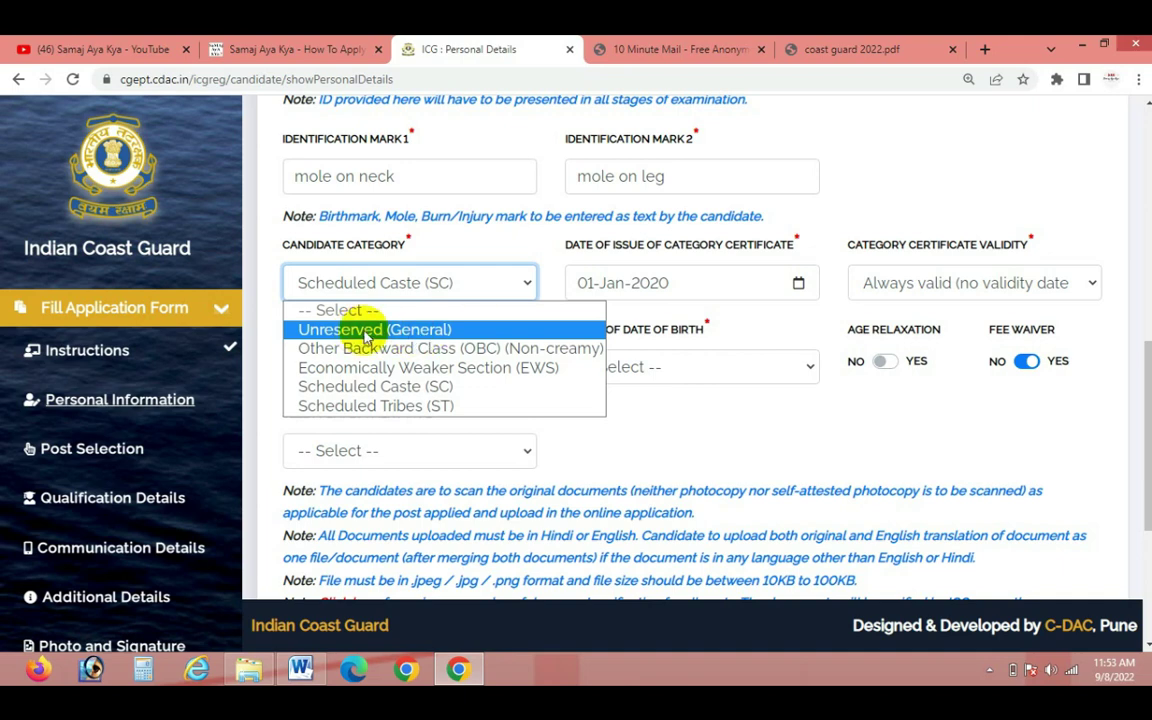
pyautogui.click(795, 410)
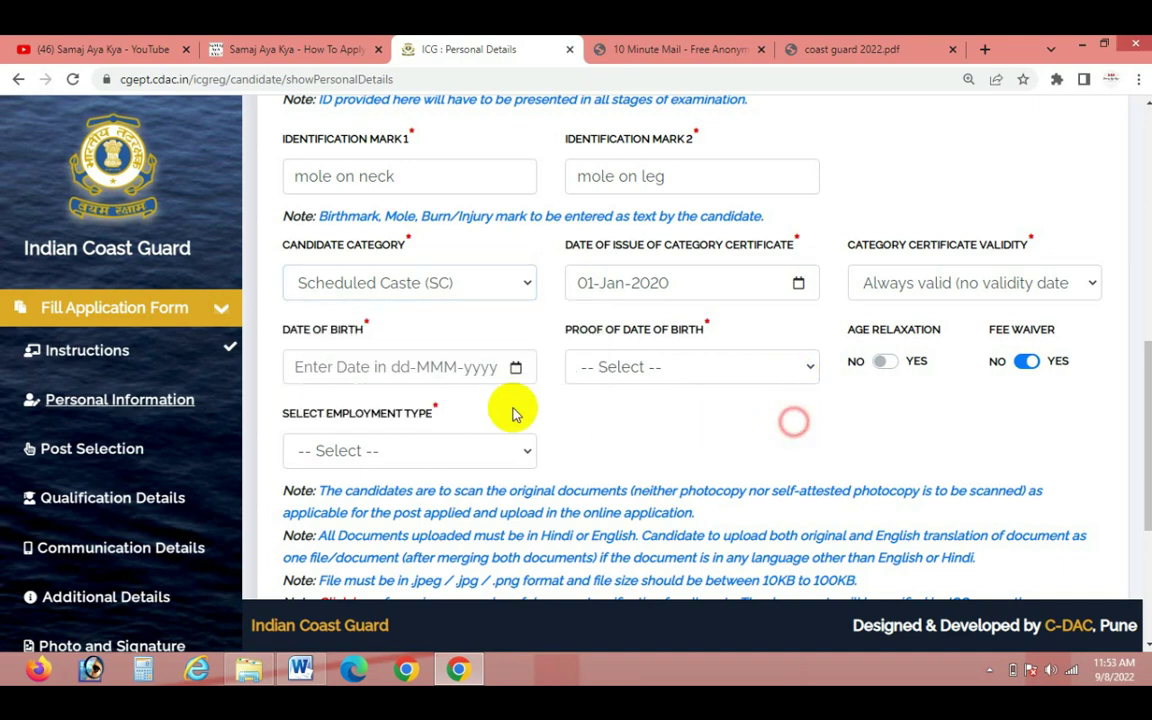
# Set date of birth to 01-Jan-2003 with Birth Certificate as proof
pyautogui.click(374, 364)
pyautogui.click(355, 401)
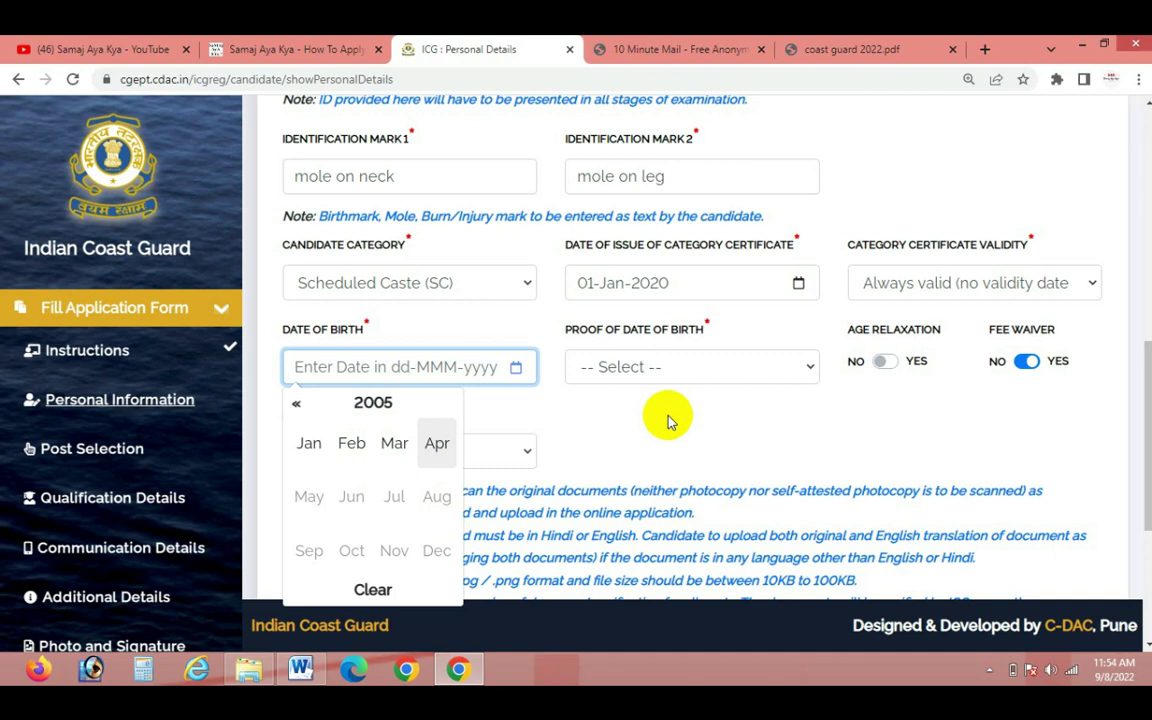
pyautogui.click(368, 403)
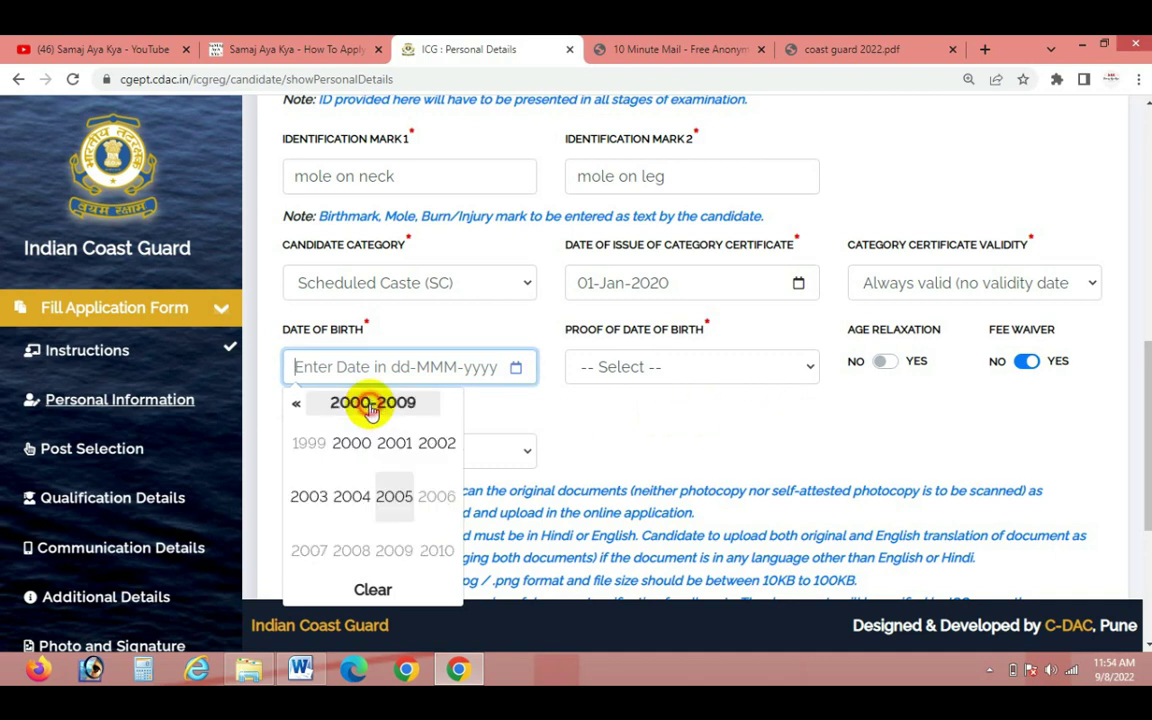
pyautogui.click(309, 496)
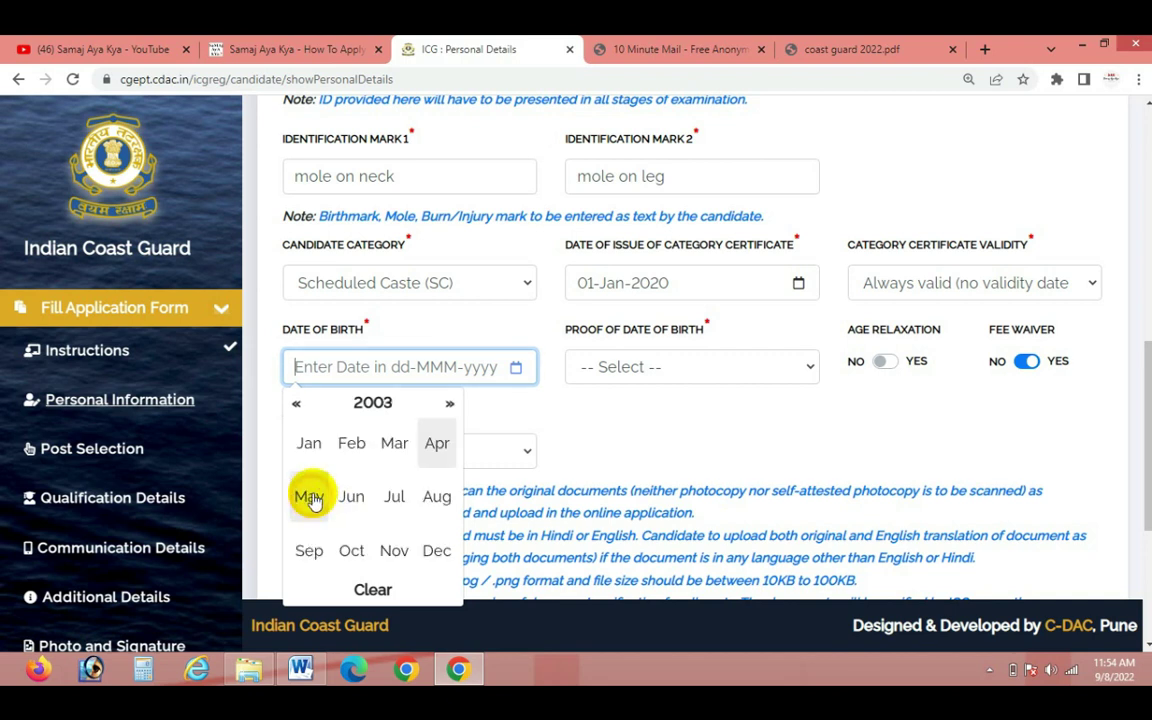
pyautogui.click(306, 443)
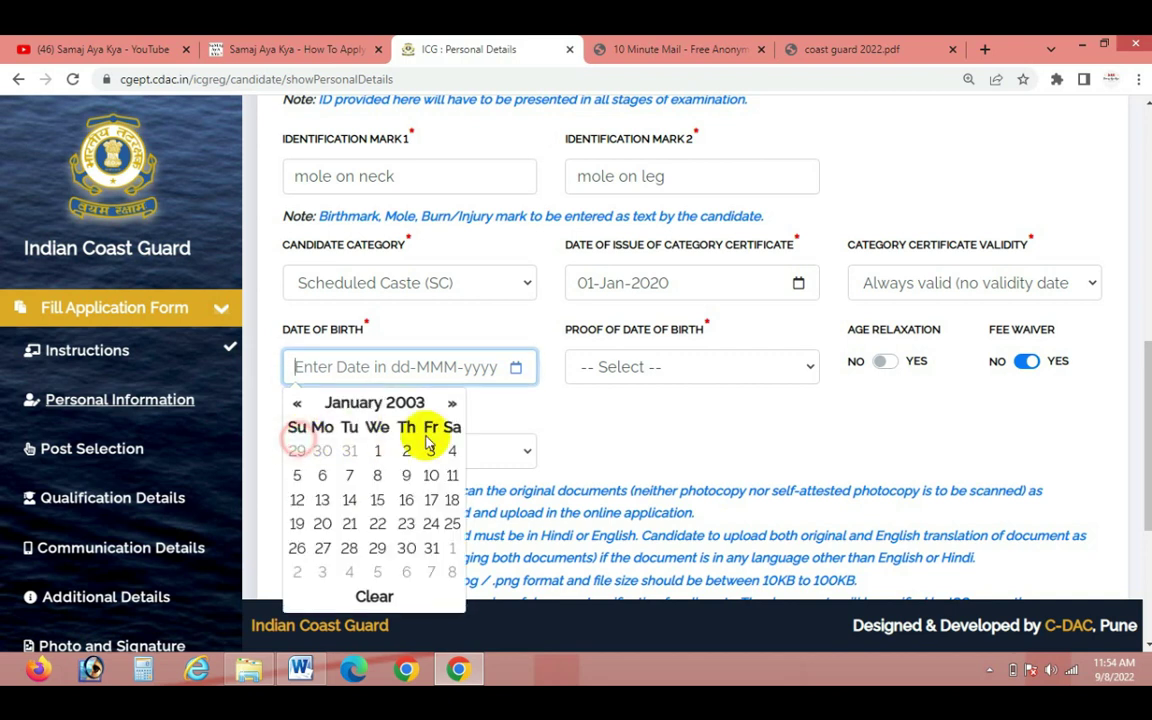
pyautogui.click(377, 451)
pyautogui.click(666, 369)
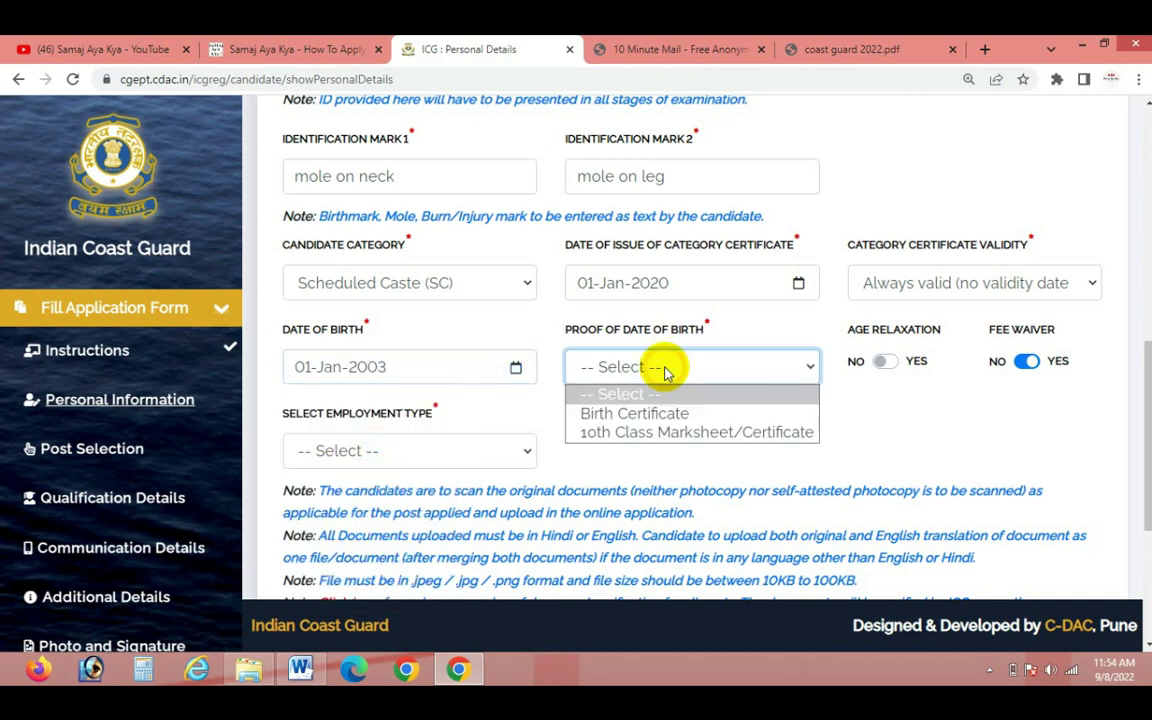
pyautogui.click(640, 420)
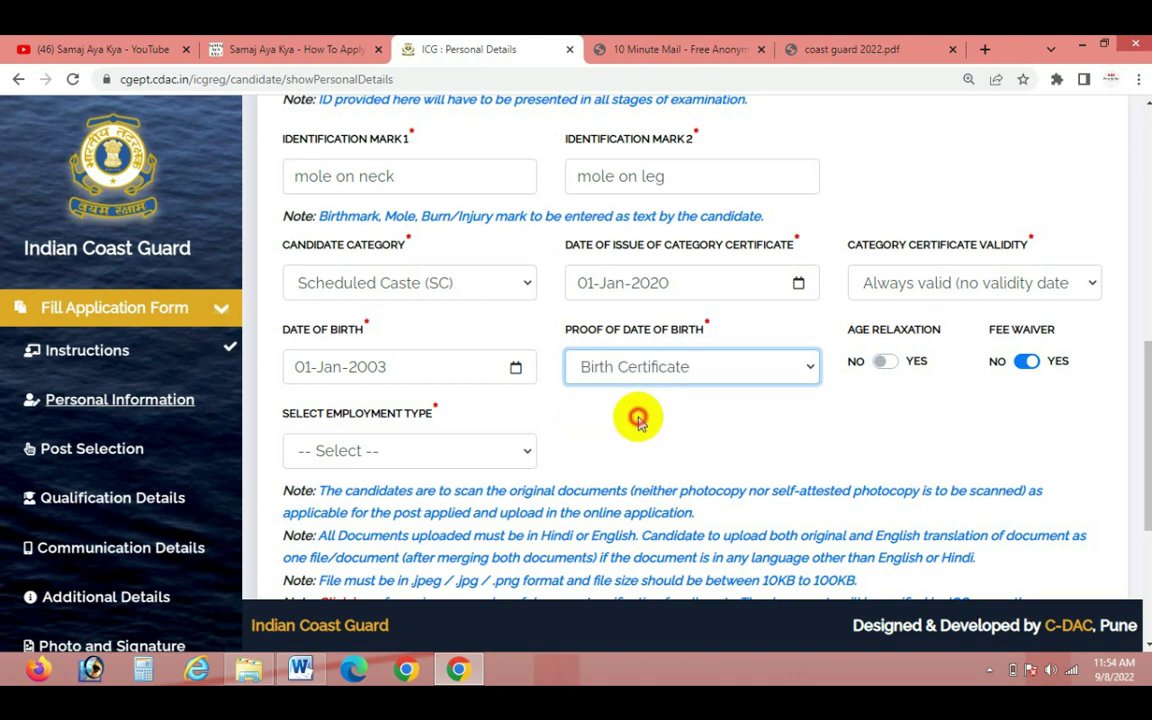
pyautogui.click(683, 368)
pyautogui.click(659, 465)
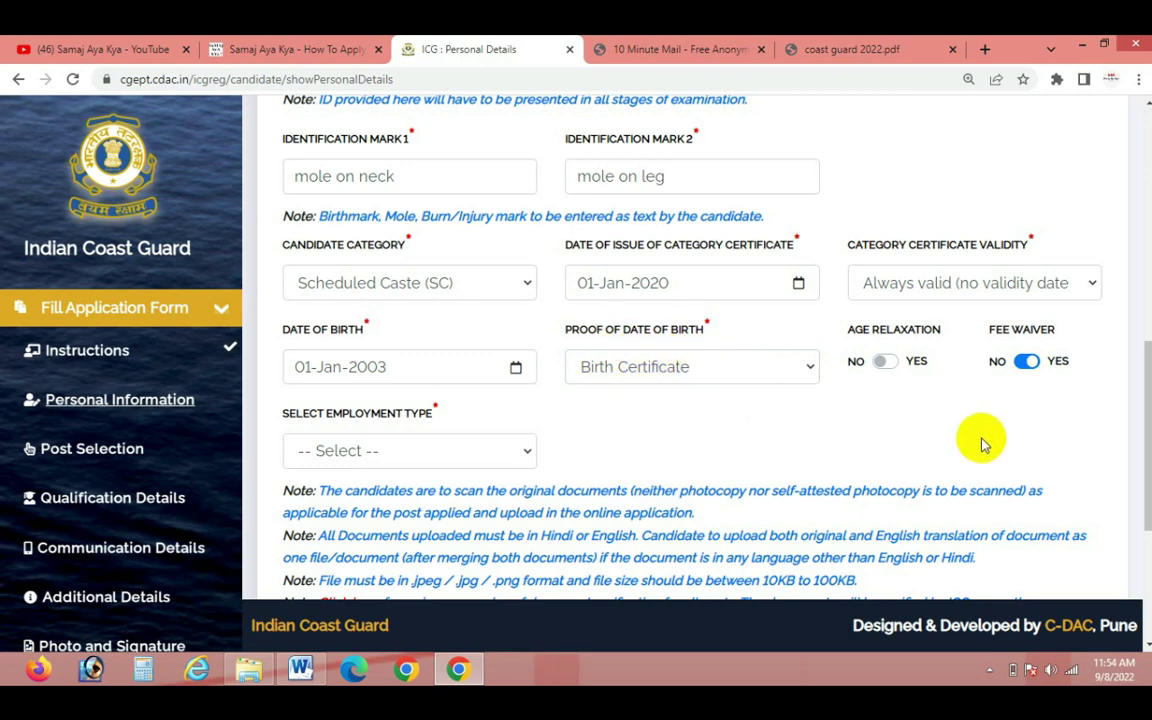
pyautogui.scroll(-1, 940, 420)
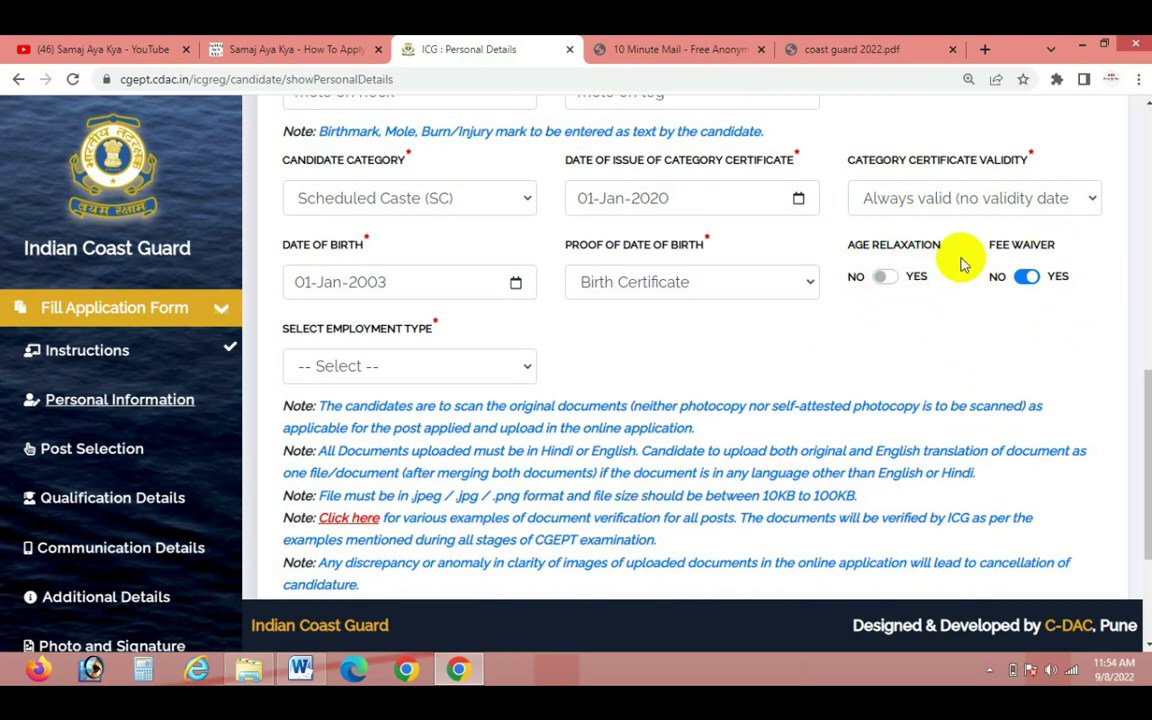
# Set employment type to Unemployed and attach 'id 400 - Copy (2)' as ID proof
pyautogui.click(370, 367)
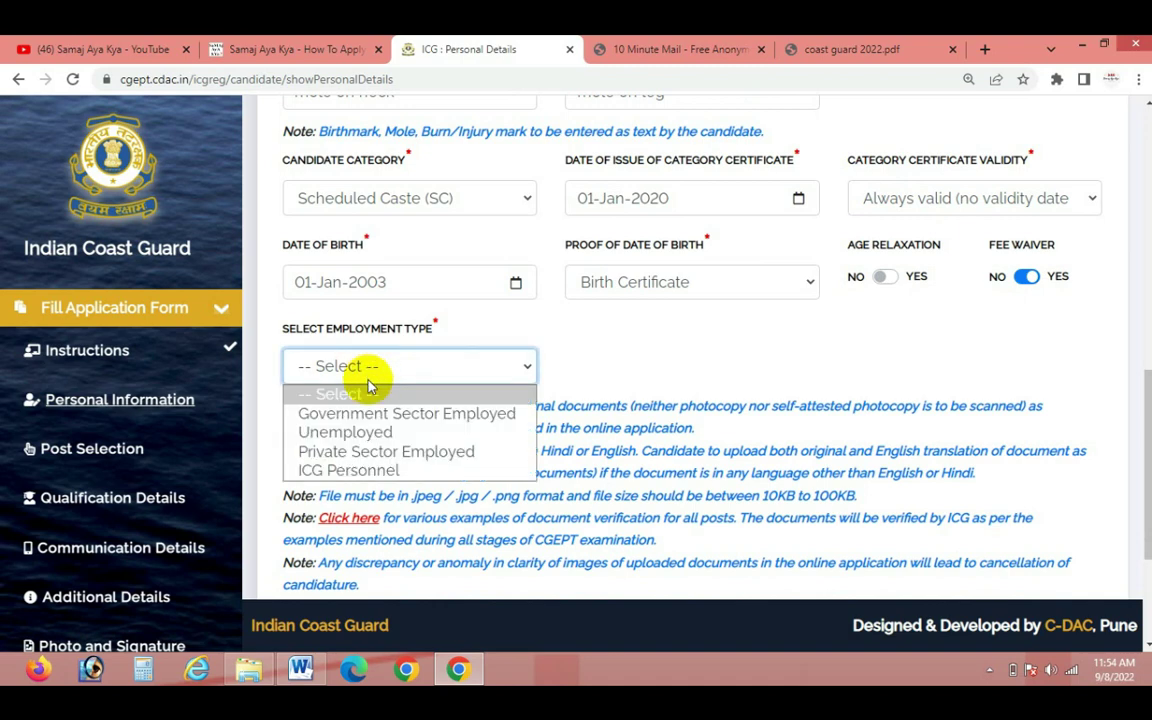
pyautogui.click(345, 433)
pyautogui.scroll(-3, 655, 410)
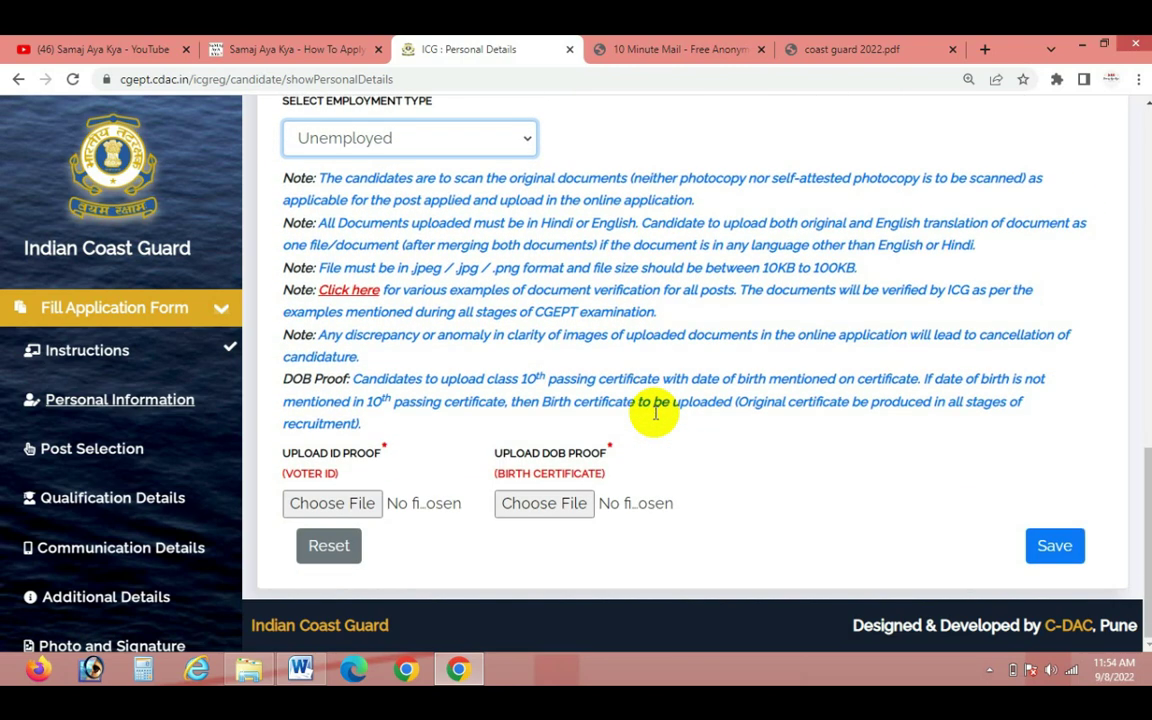
pyautogui.click(318, 510)
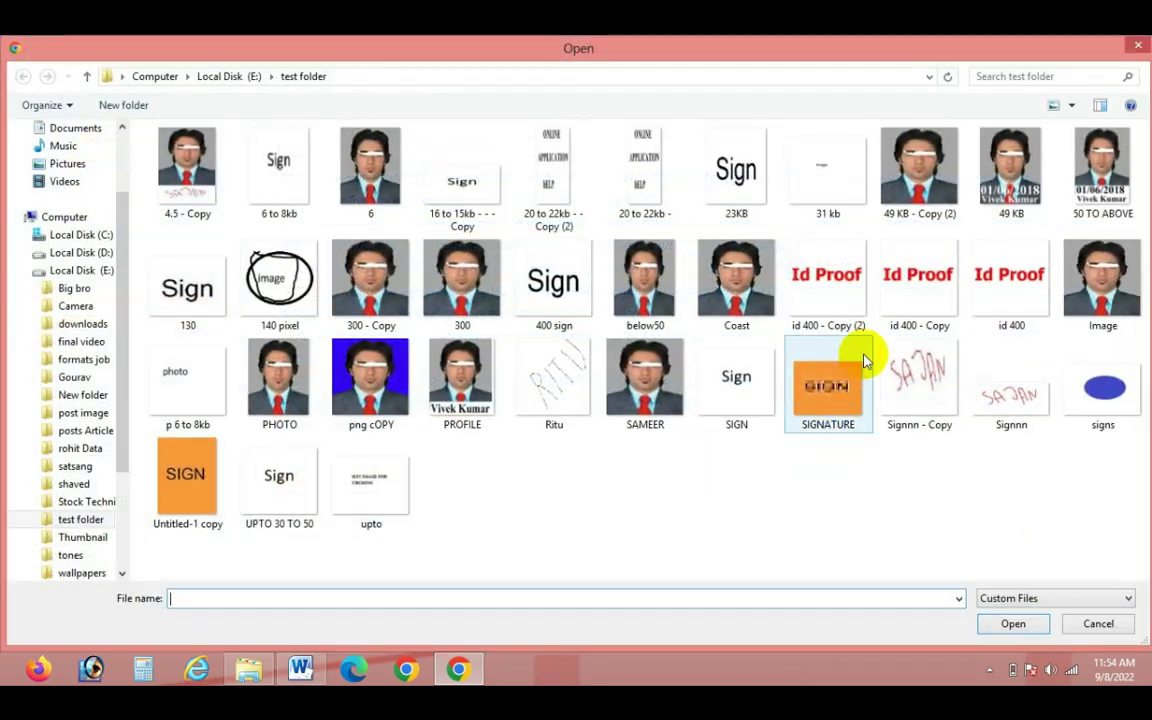
pyautogui.click(848, 303)
pyautogui.click(1010, 626)
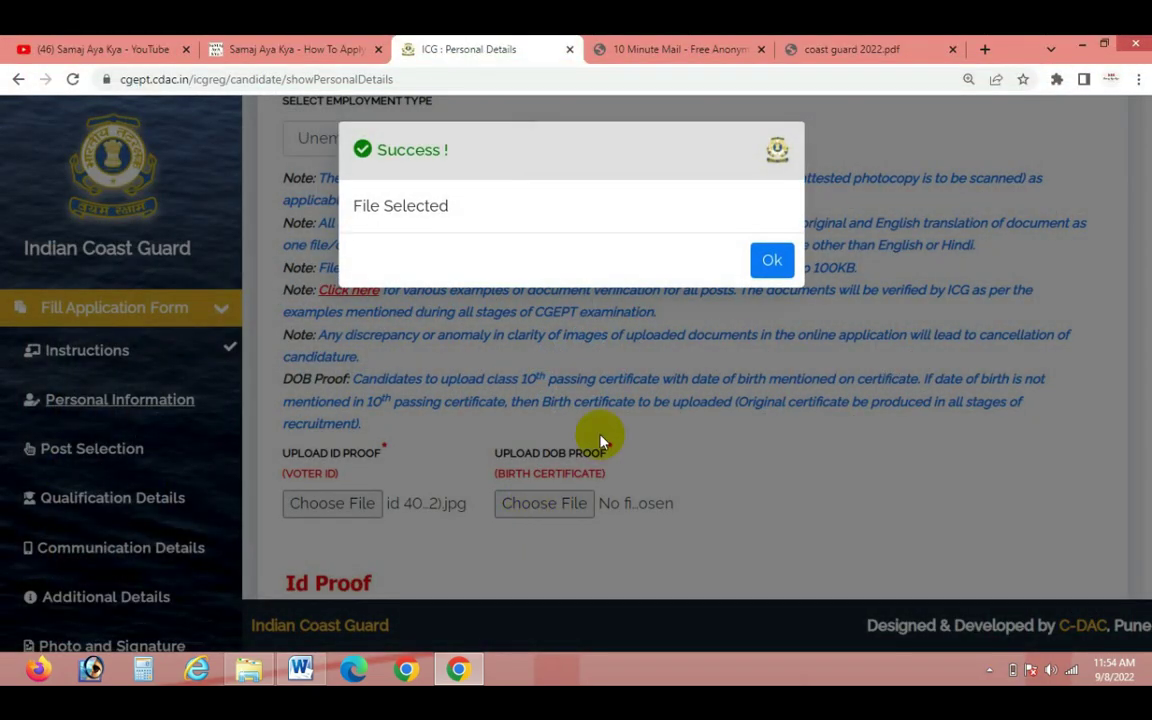
pyautogui.click(772, 262)
# Attach the same 'id 400 - Copy (2)' image as DOB proof
pyautogui.click(553, 506)
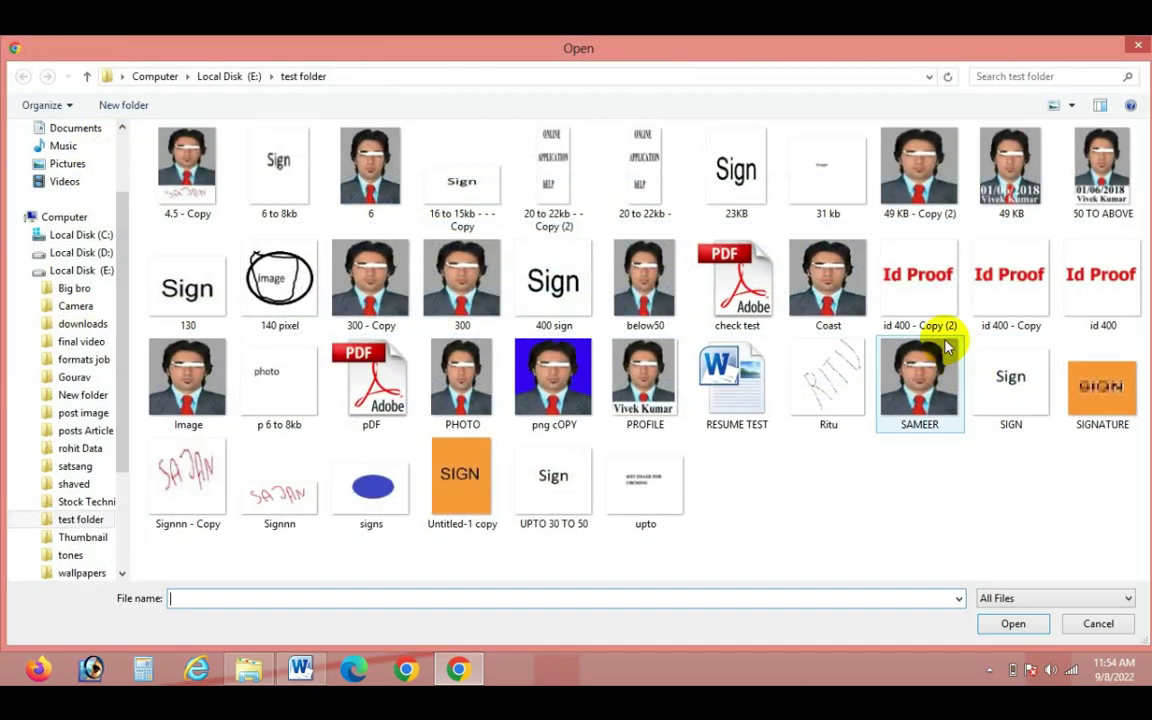
pyautogui.click(933, 305)
pyautogui.click(1012, 626)
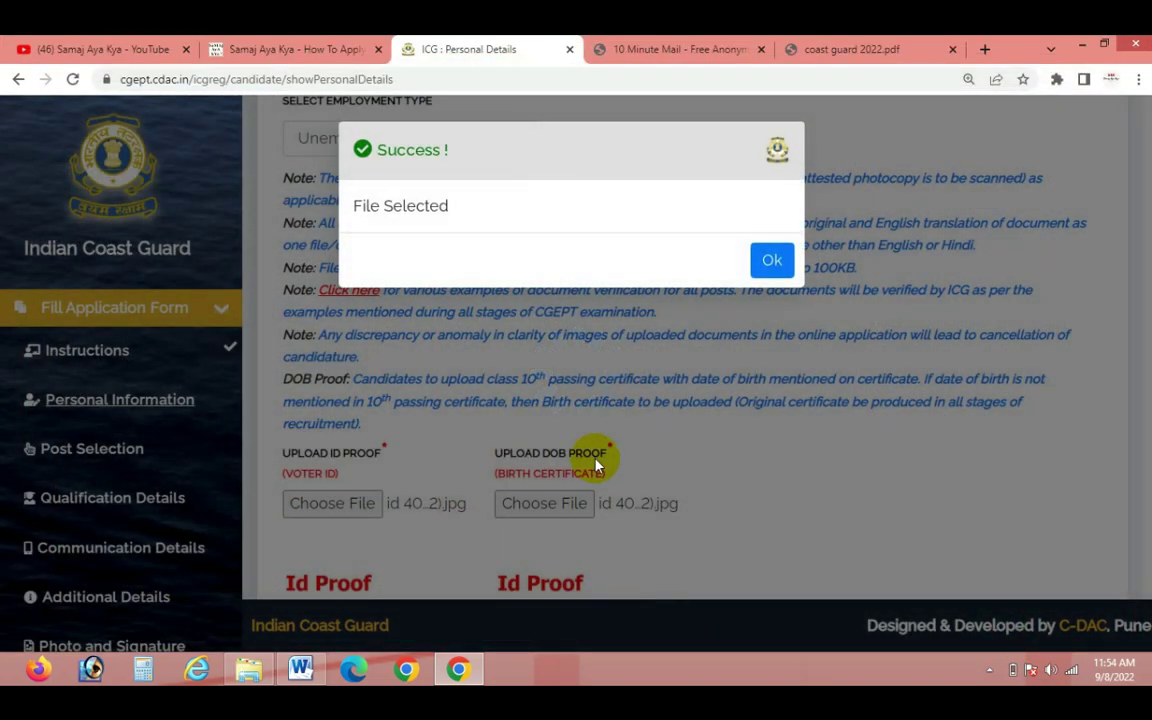
pyautogui.click(772, 262)
# Save the personal details and acknowledge the saved confirmation
pyautogui.scroll(-2, 1000, 560)
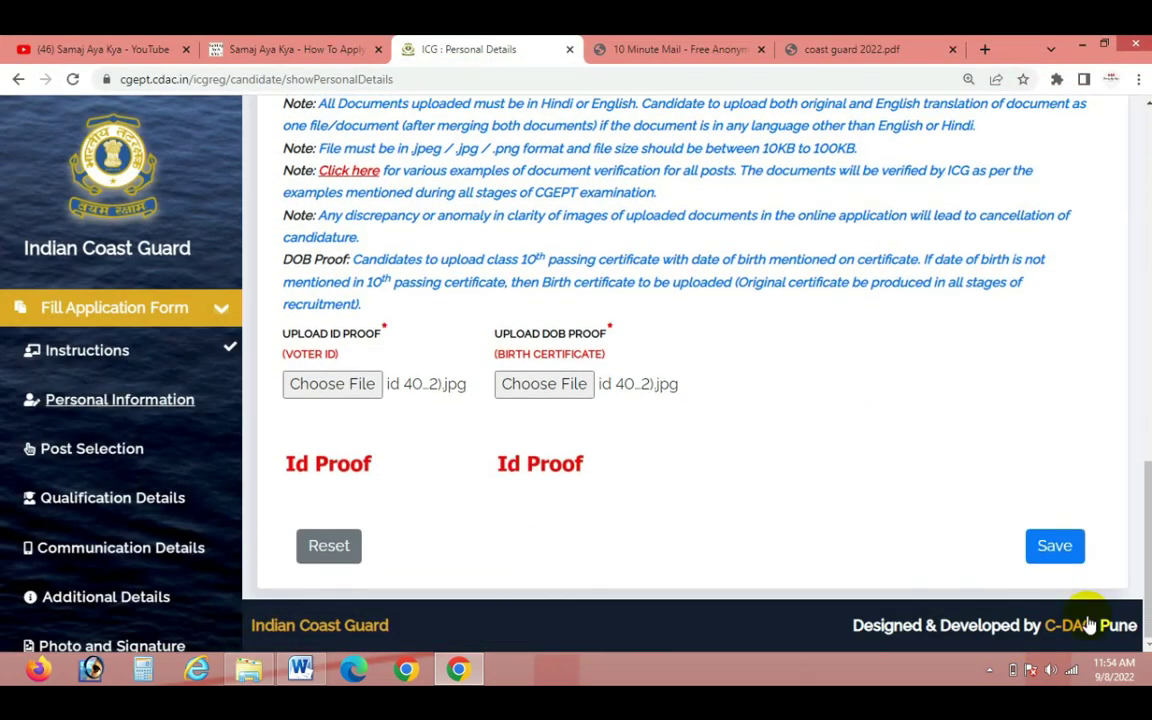
pyautogui.click(1052, 556)
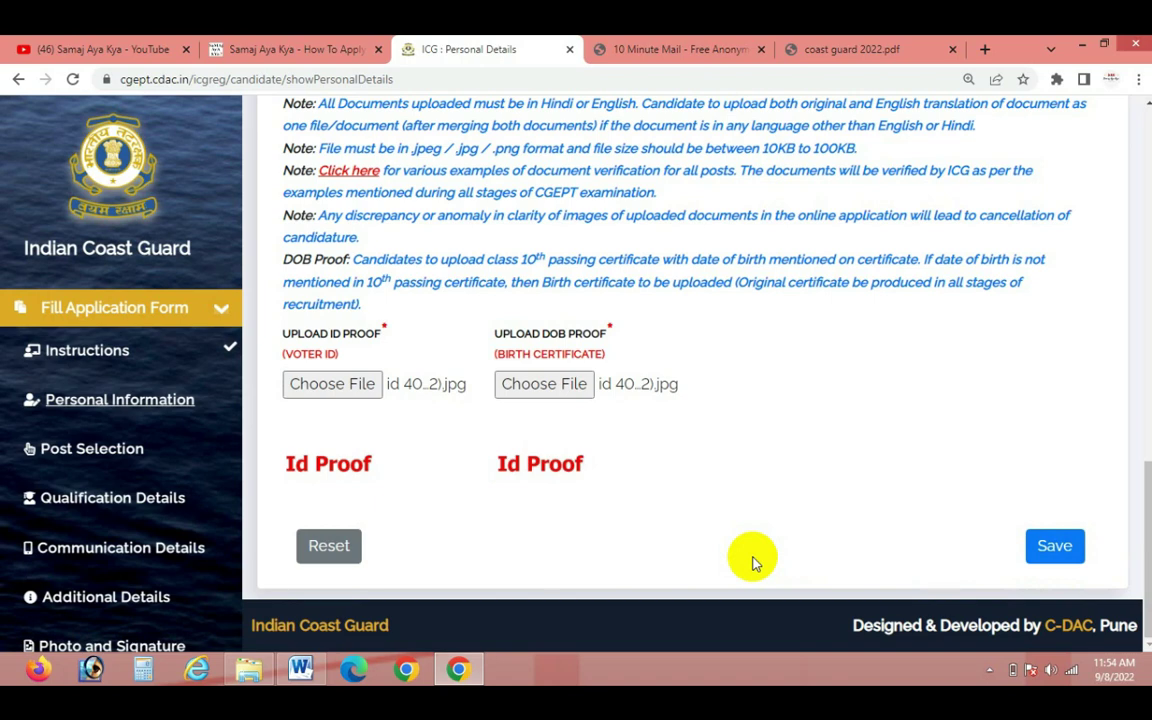
pyautogui.click(781, 463)
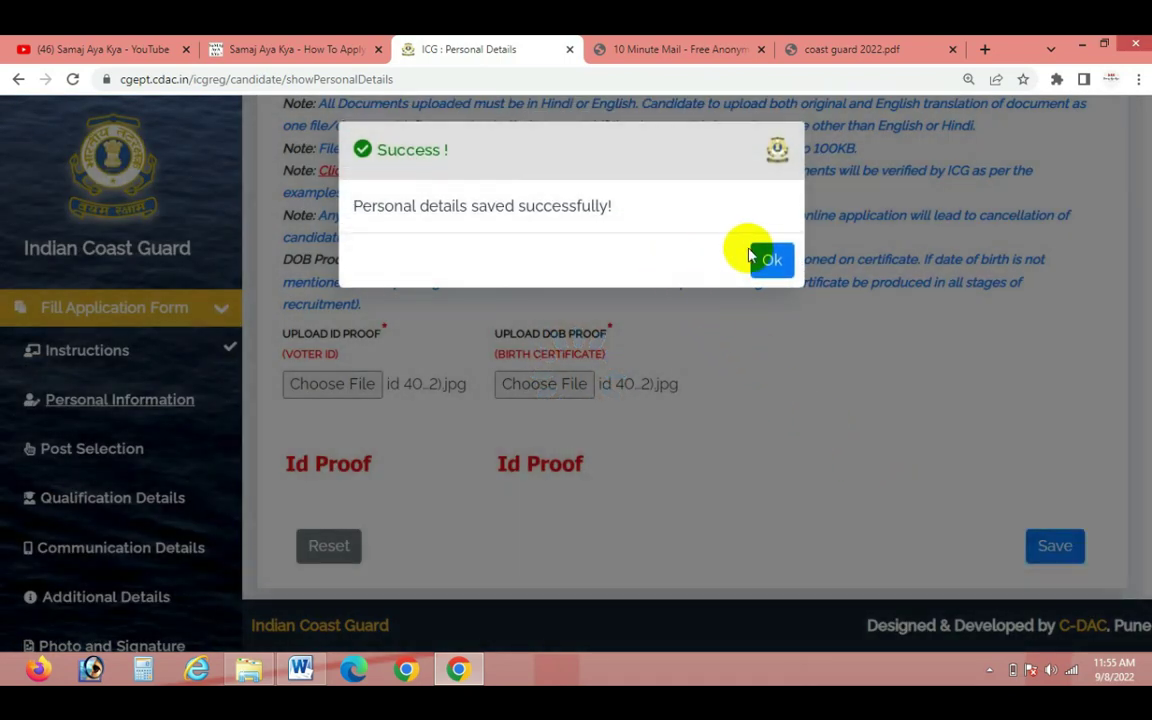
pyautogui.click(767, 268)
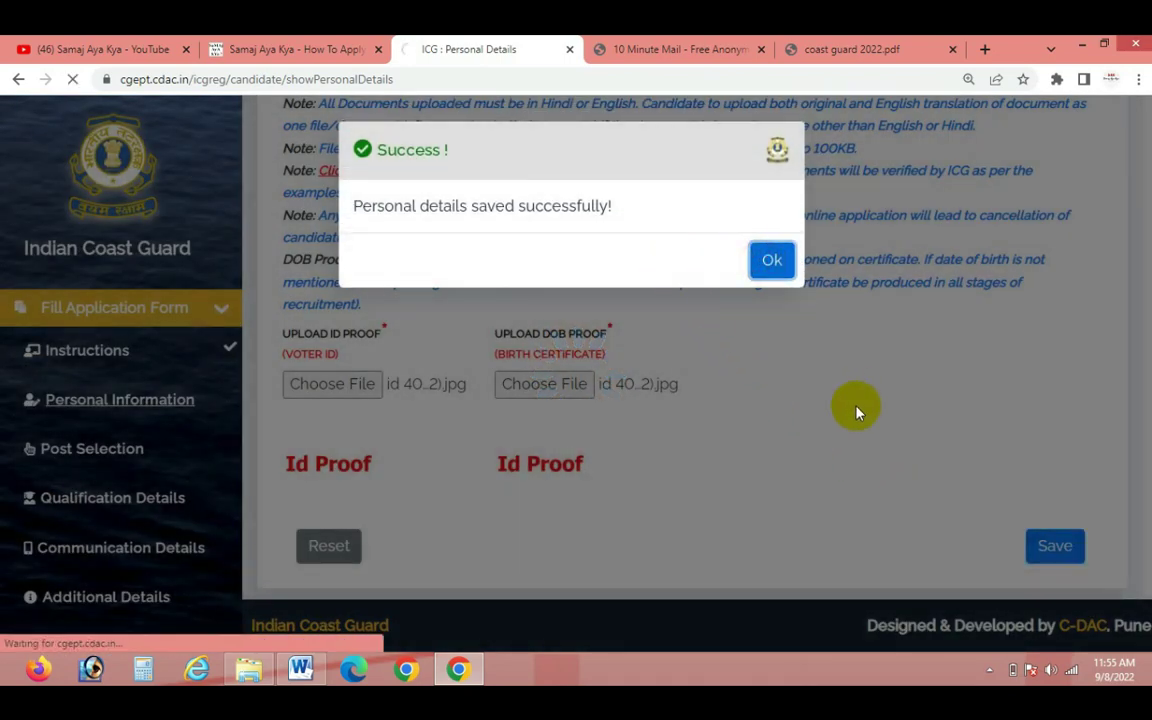
# Make a series of drags across the Post Selection page, then cancel with Escape
pyautogui.scroll(-2, 833, 442)
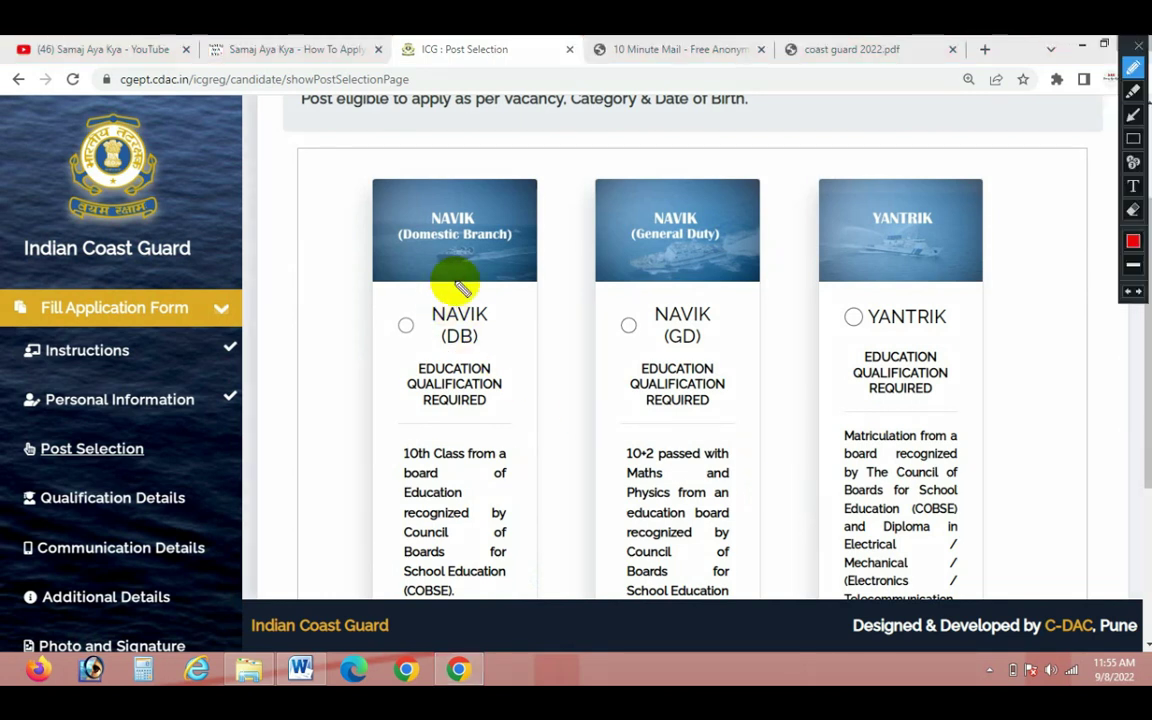
pyautogui.moveTo(468, 272)
pyautogui.mouseDown()
pyautogui.moveTo(442, 468)
pyautogui.moveTo(498, 363)
pyautogui.mouseUp()
pyautogui.moveTo(648, 268); pyautogui.dragTo(709, 352)
pyautogui.moveTo(676, 290); pyautogui.dragTo(663, 273)
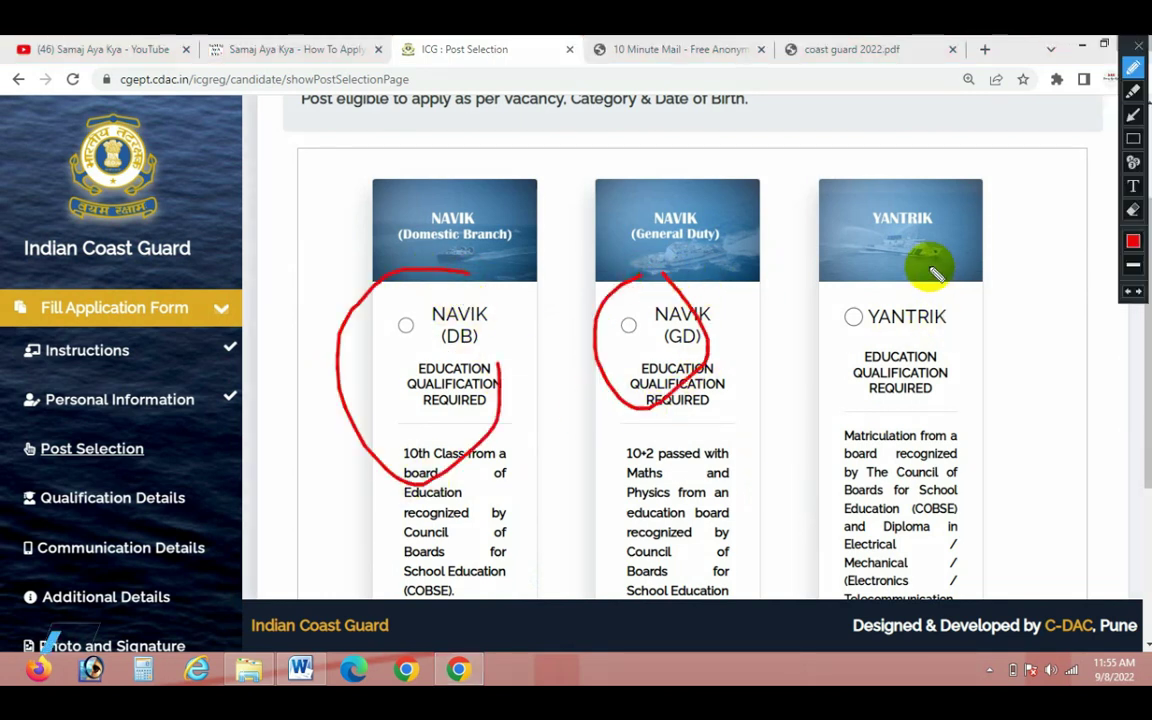
pyautogui.moveTo(910, 262)
pyautogui.mouseDown()
pyautogui.moveTo(995, 318)
pyautogui.moveTo(900, 254)
pyautogui.mouseUp()
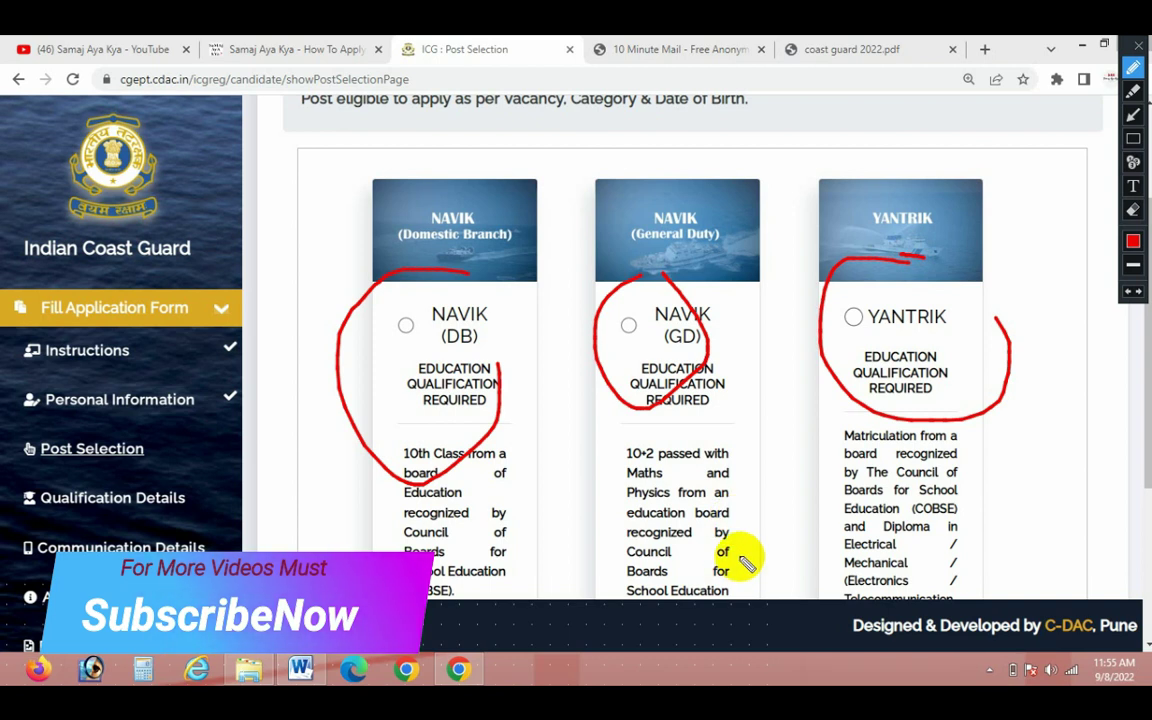
pyautogui.moveTo(717, 334); pyautogui.dragTo(773, 299)
pyautogui.moveTo(762, 487); pyautogui.dragTo(782, 558)
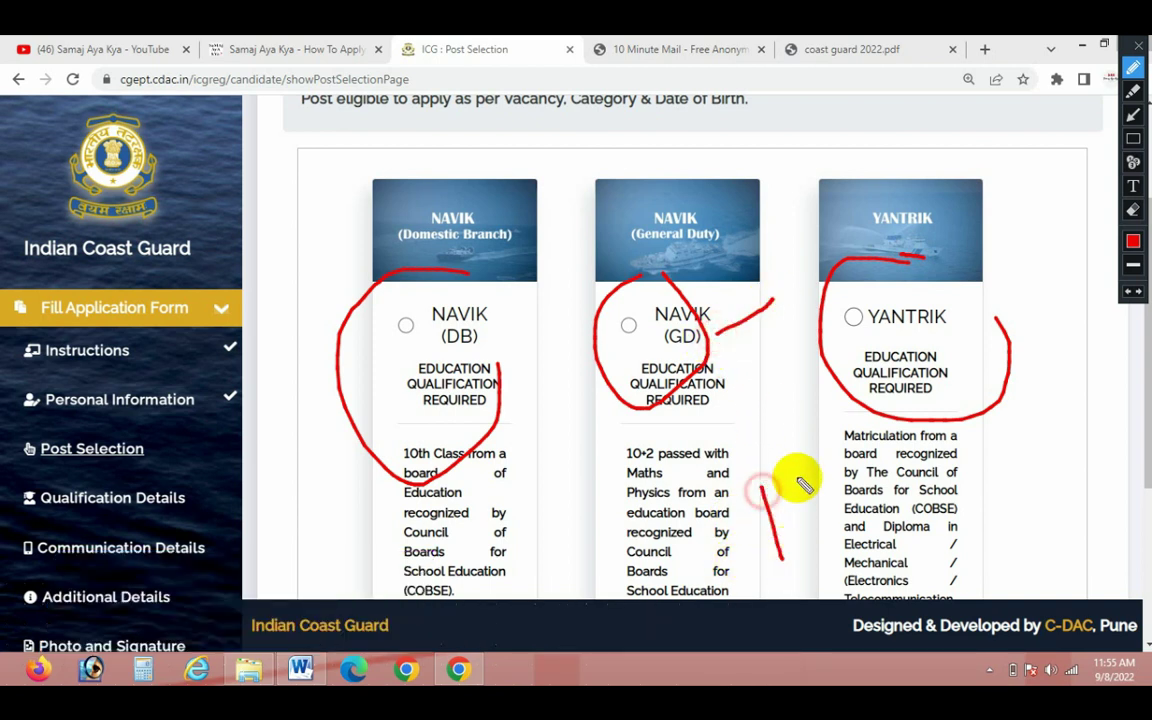
pyautogui.moveTo(788, 471); pyautogui.dragTo(820, 513)
pyautogui.moveTo(503, 277)
pyautogui.mouseDown()
pyautogui.moveTo(483, 277)
pyautogui.moveTo(519, 347)
pyautogui.moveTo(524, 325)
pyautogui.mouseUp()
pyautogui.click(473, 294)
pyautogui.moveTo(491, 424); pyautogui.dragTo(515, 500)
pyautogui.moveTo(537, 407); pyautogui.dragTo(563, 400)
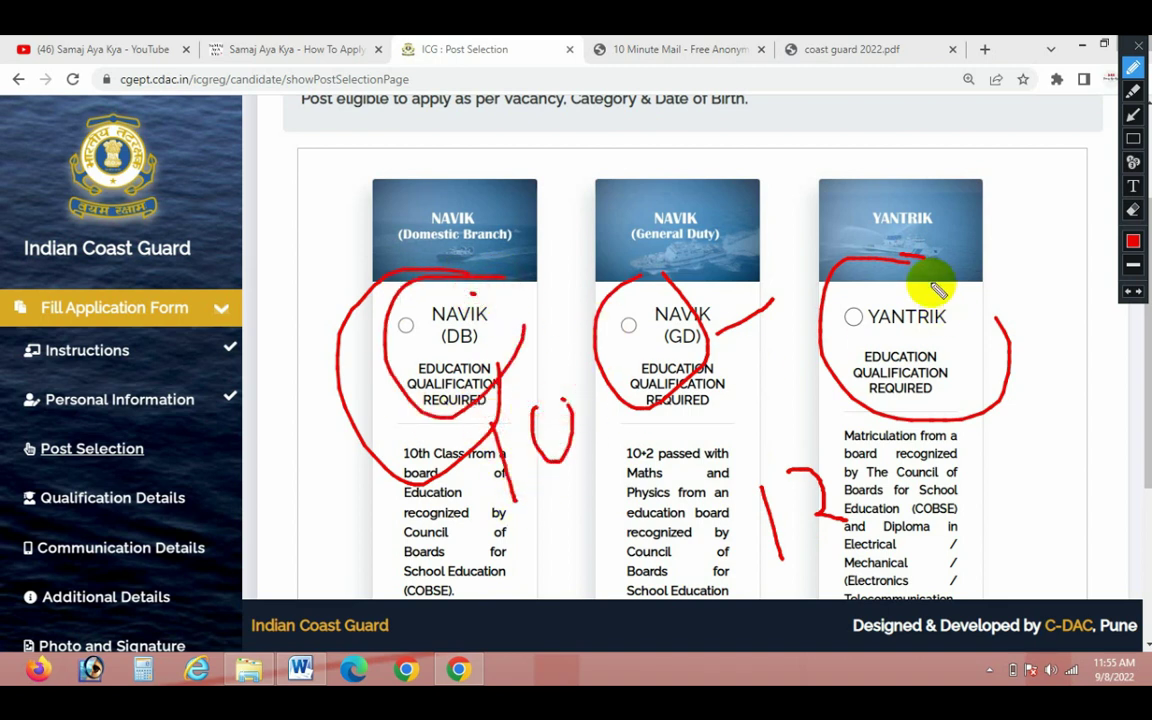
pyautogui.moveTo(927, 279); pyautogui.dragTo(955, 336)
pyautogui.moveTo(913, 450); pyautogui.dragTo(940, 525)
pyautogui.moveTo(967, 455); pyautogui.dragTo(1028, 512)
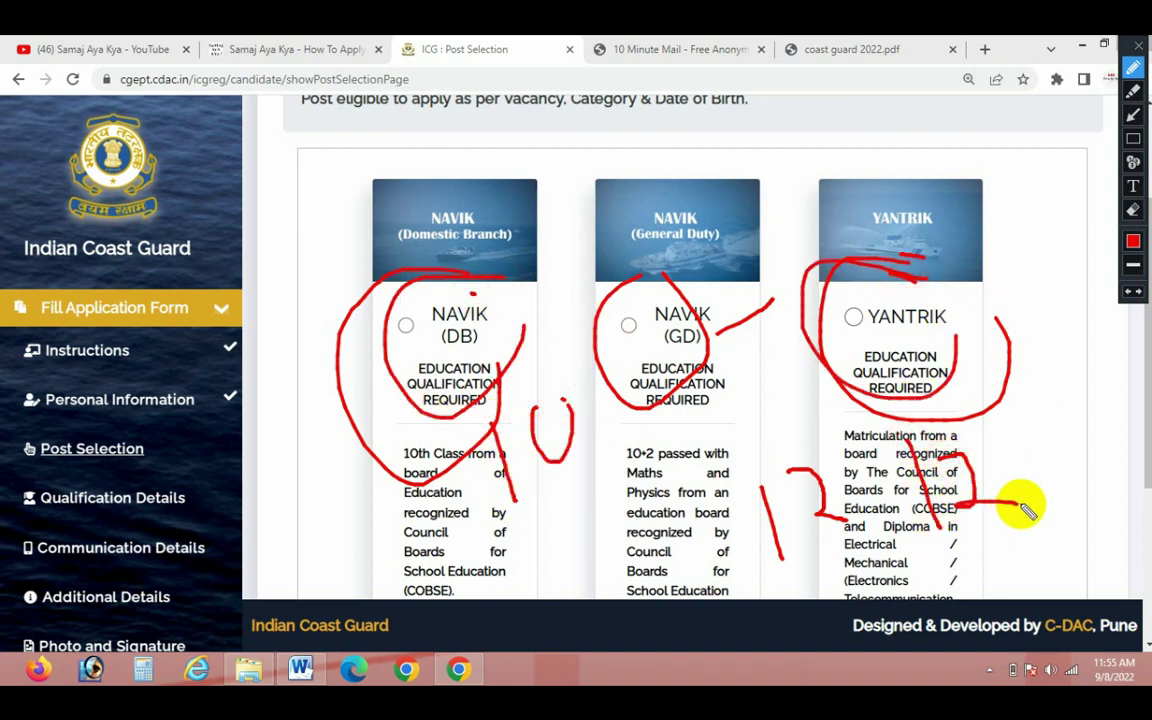
pyautogui.press('Escape')
pyautogui.scroll(-2, 1022, 508)
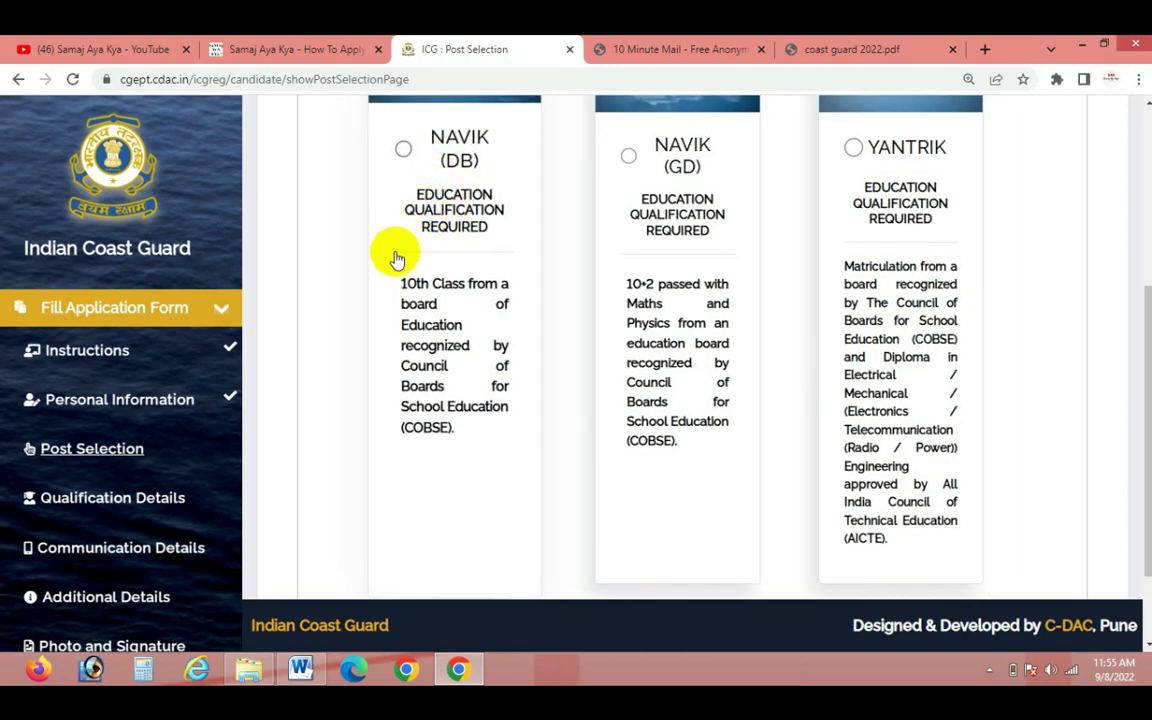
# Select the NAVIK (DB) post, save it, and acknowledge the confirmation
pyautogui.click(403, 150)
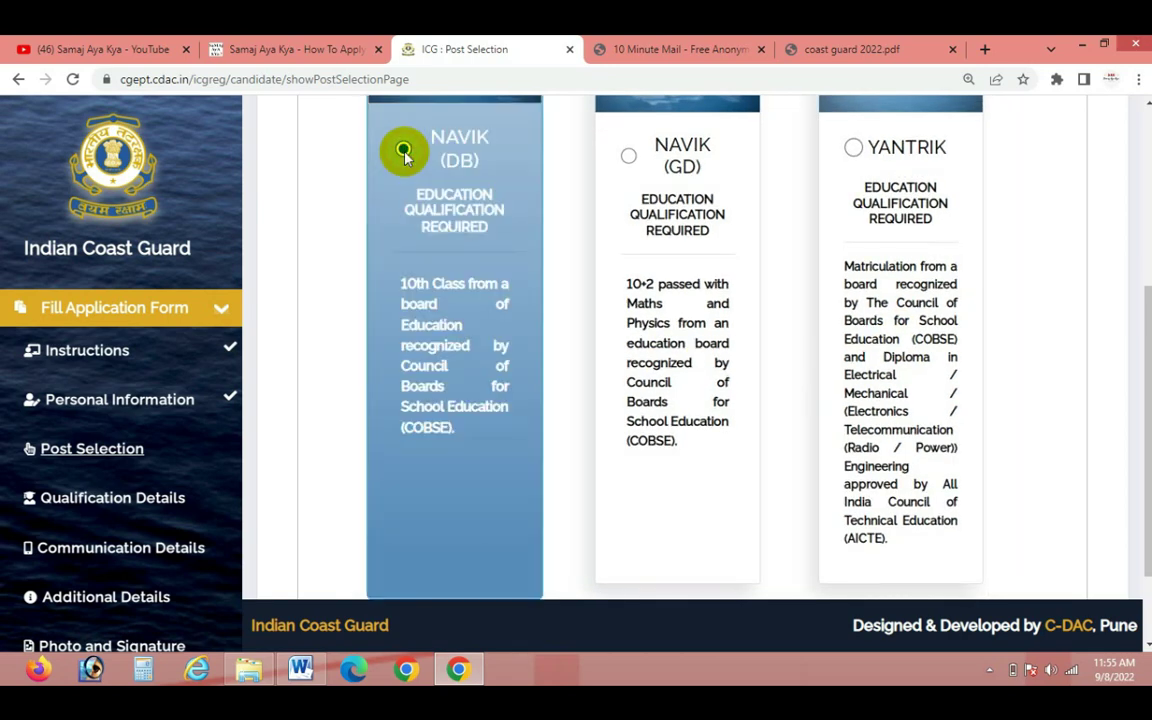
pyautogui.scroll(-2, 442, 360)
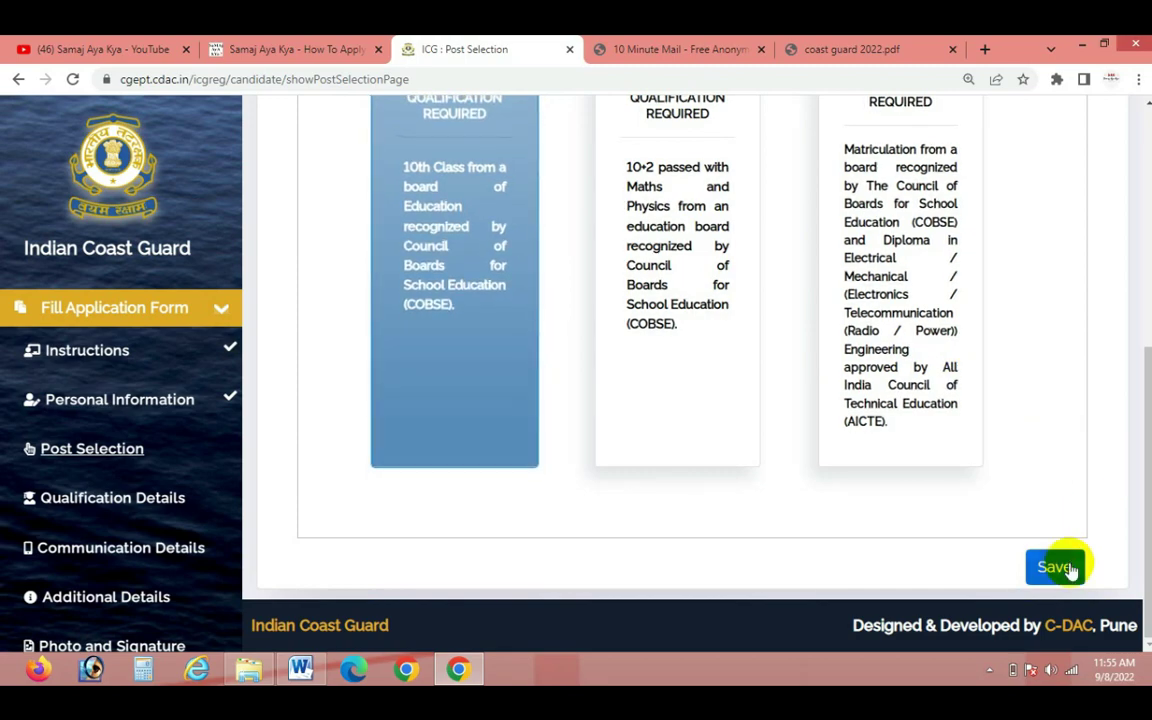
pyautogui.click(1066, 568)
pyautogui.click(770, 262)
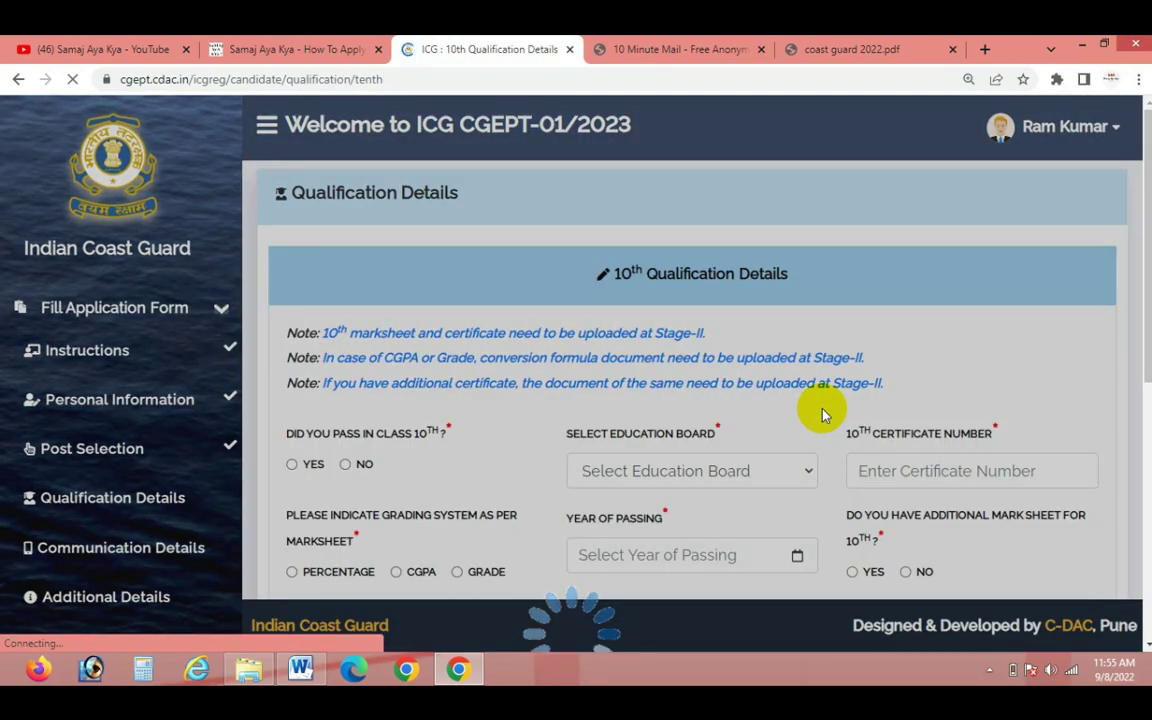
# Return to Personal Information and save the personal details again
pyautogui.scroll(-2, 822, 415)
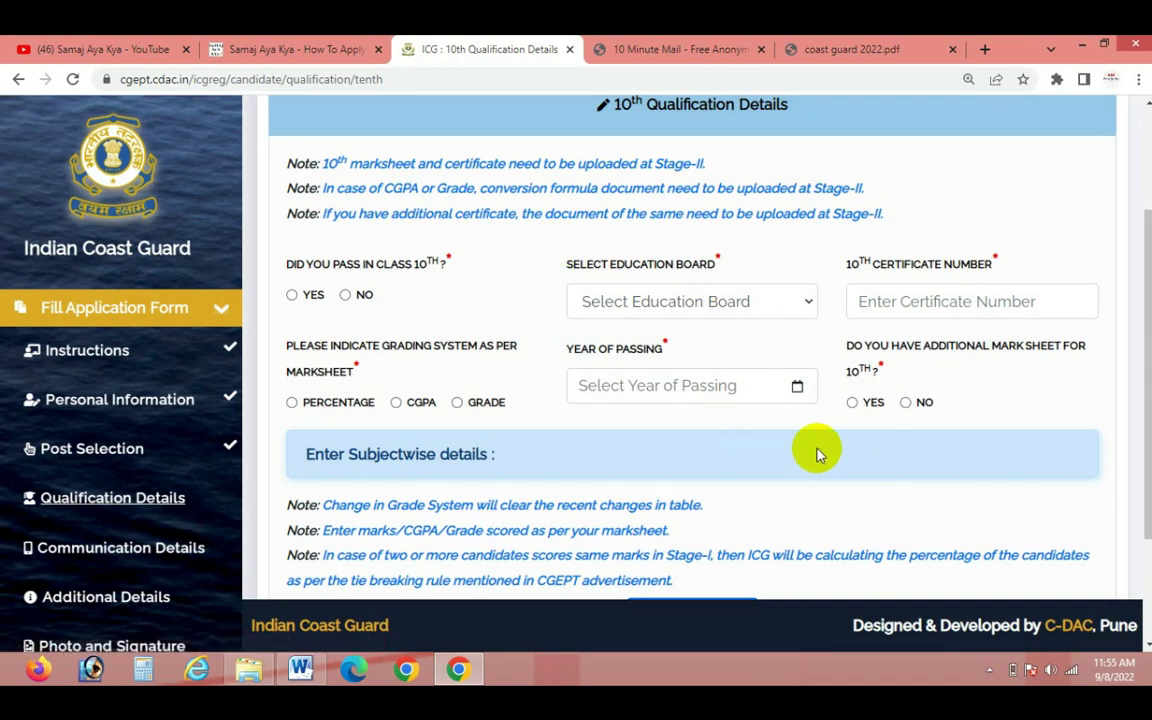
pyautogui.scroll(-1, 677, 464)
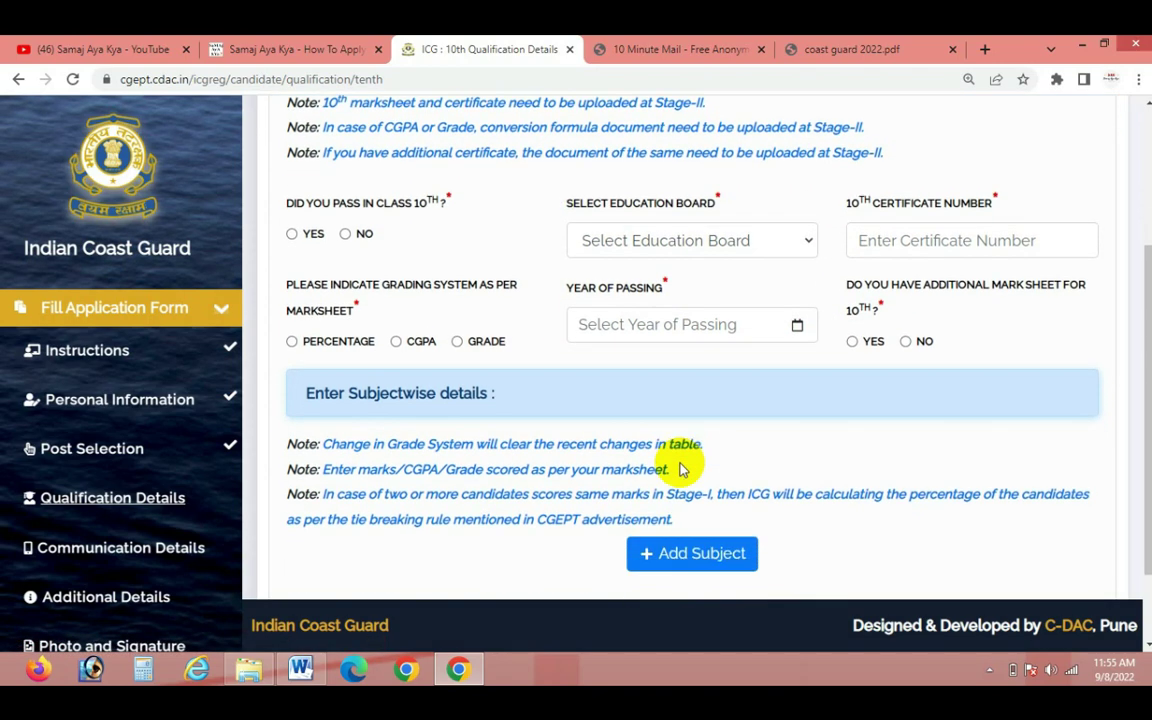
pyautogui.scroll(-1, 679, 469)
pyautogui.scroll(3, 728, 380)
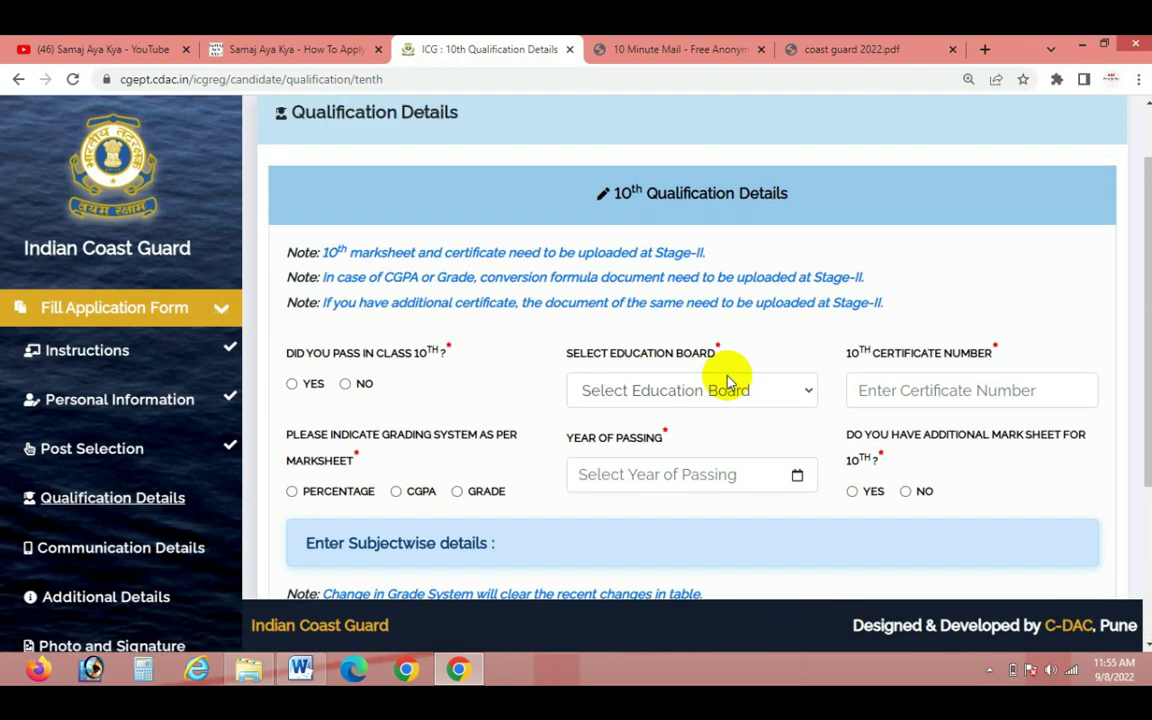
pyautogui.click(219, 312)
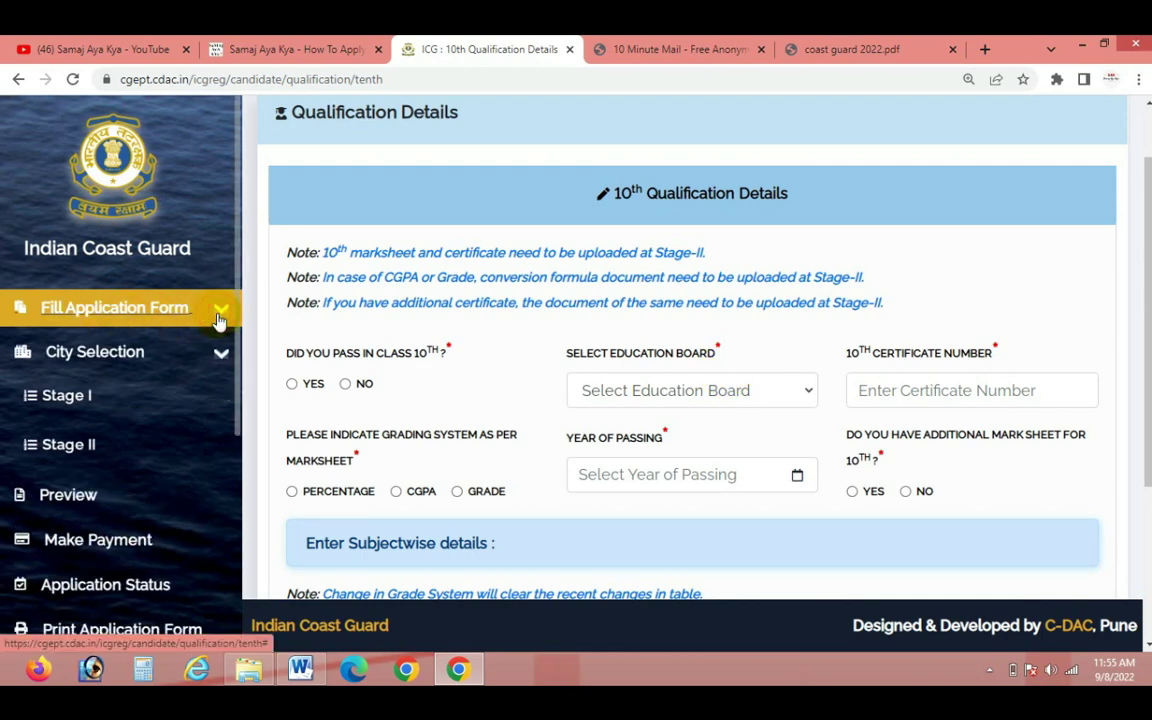
pyautogui.click(219, 316)
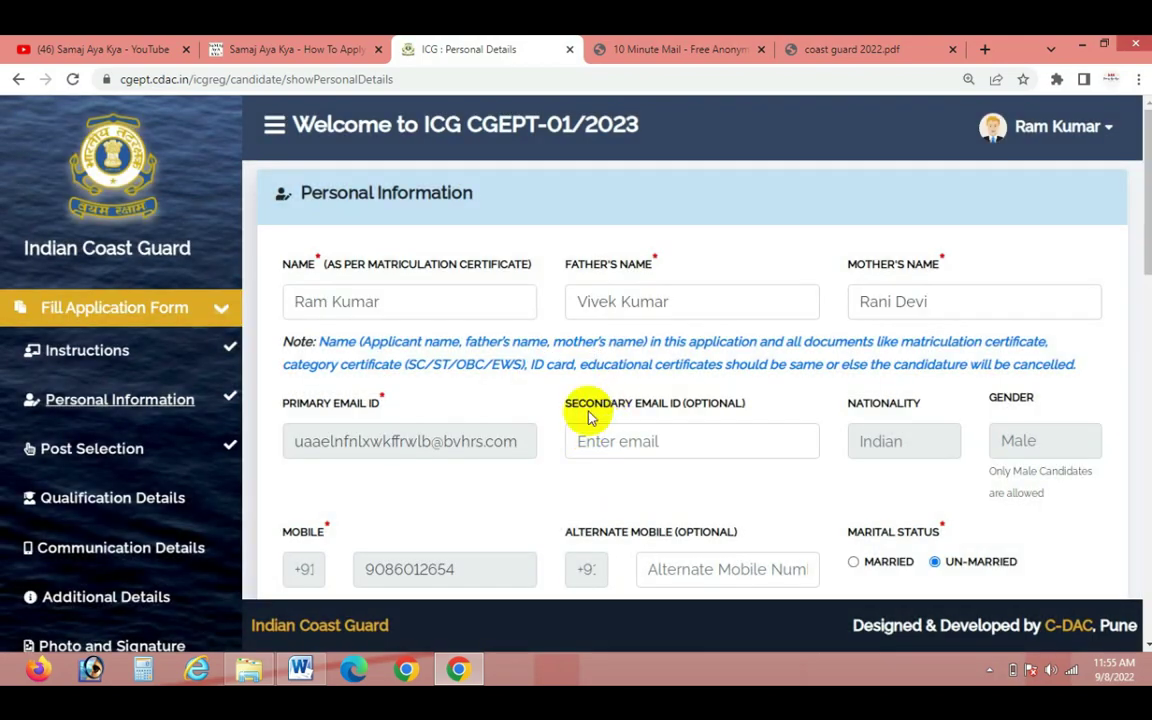
pyautogui.scroll(-15, 585, 415)
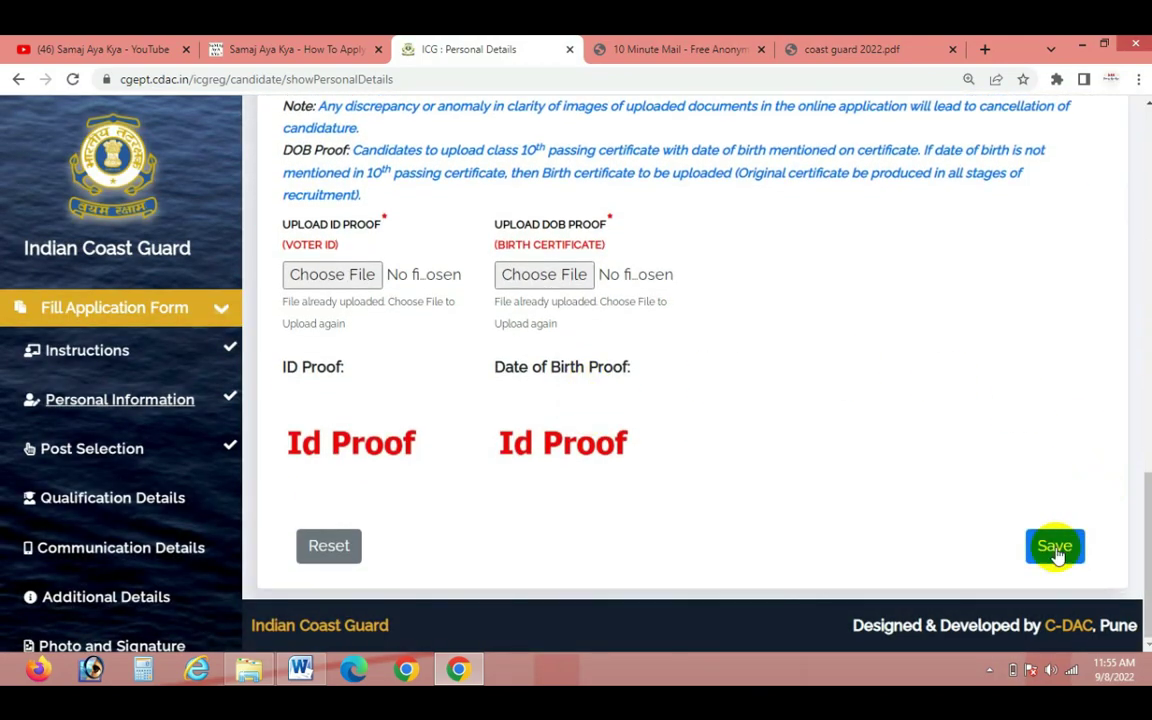
pyautogui.click(1054, 545)
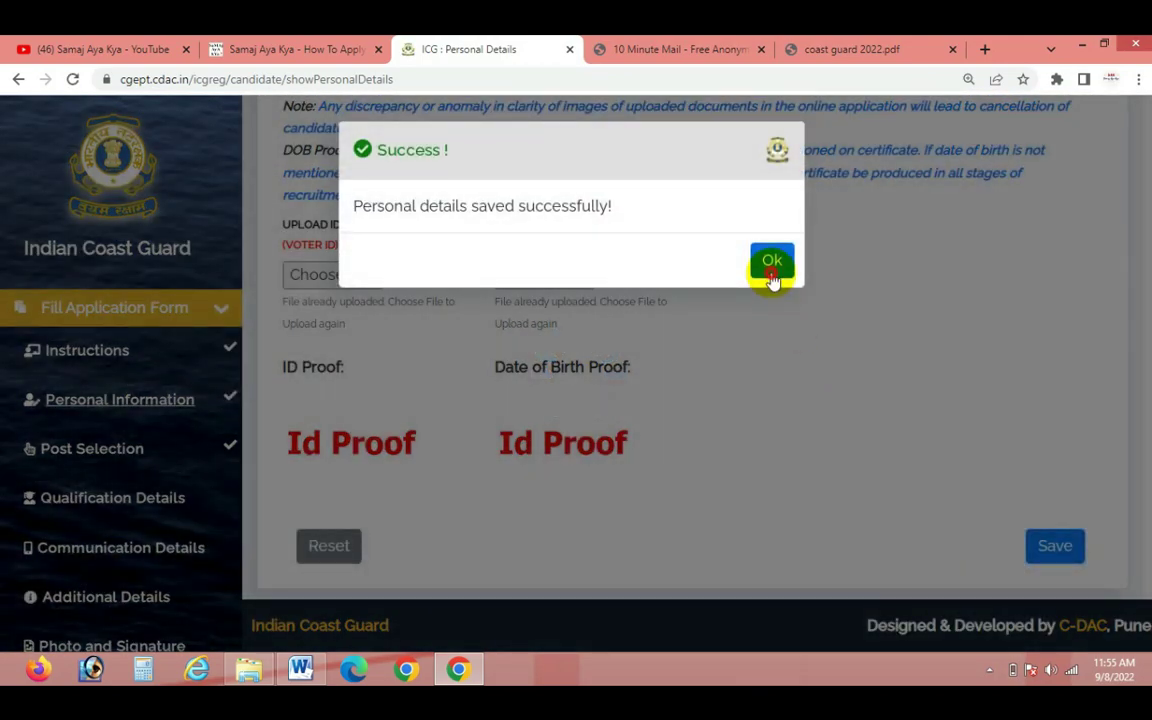
pyautogui.click(771, 272)
# Change the chosen post to NAVIK (GD), save it, and acknowledge the confirmation
pyautogui.scroll(-1, 540, 500)
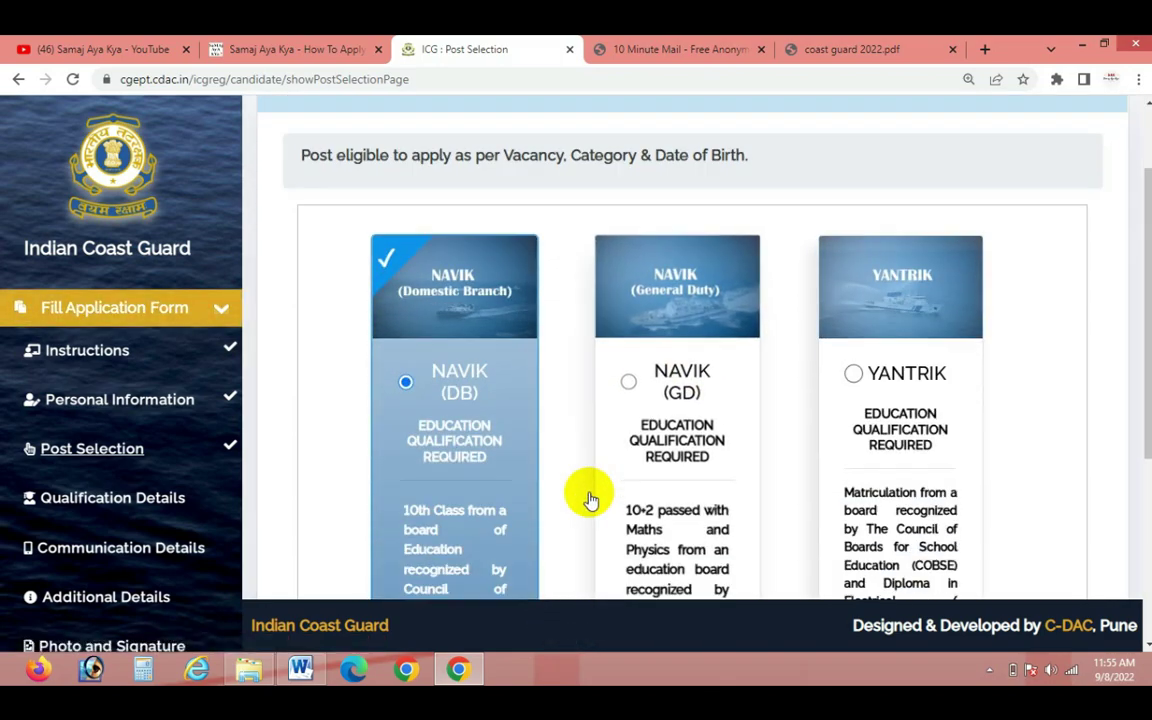
pyautogui.scroll(-2, 591, 500)
pyautogui.click(622, 235)
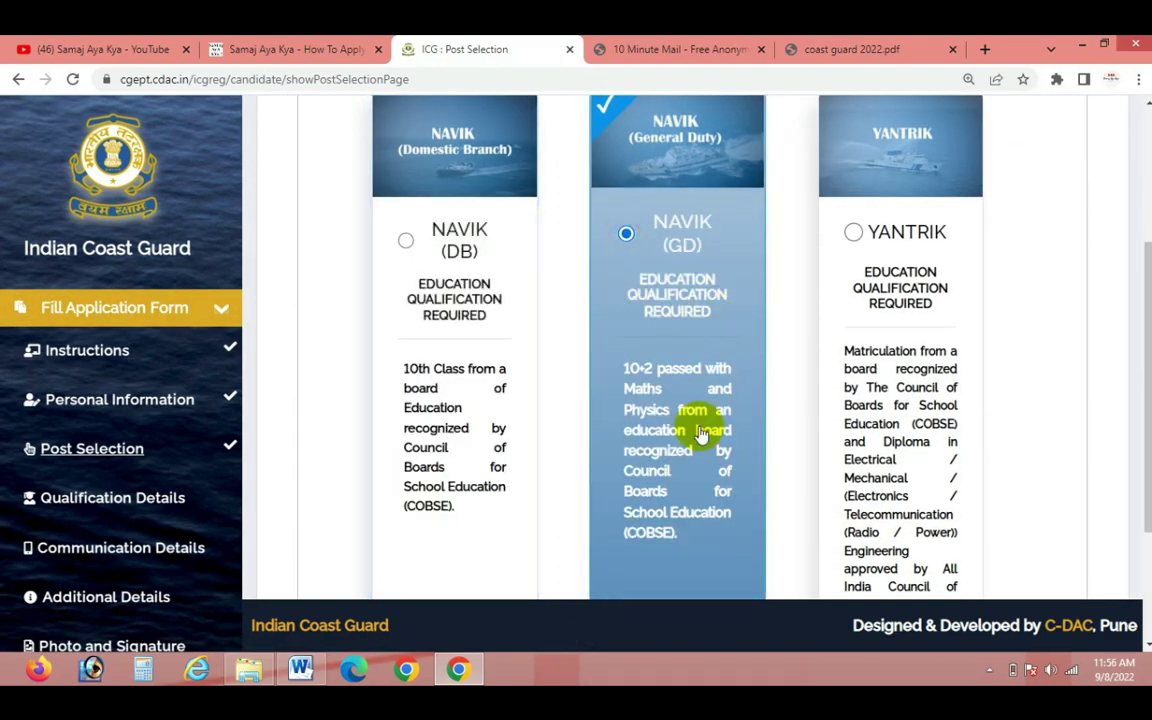
pyautogui.scroll(-2, 703, 432)
pyautogui.click(1060, 574)
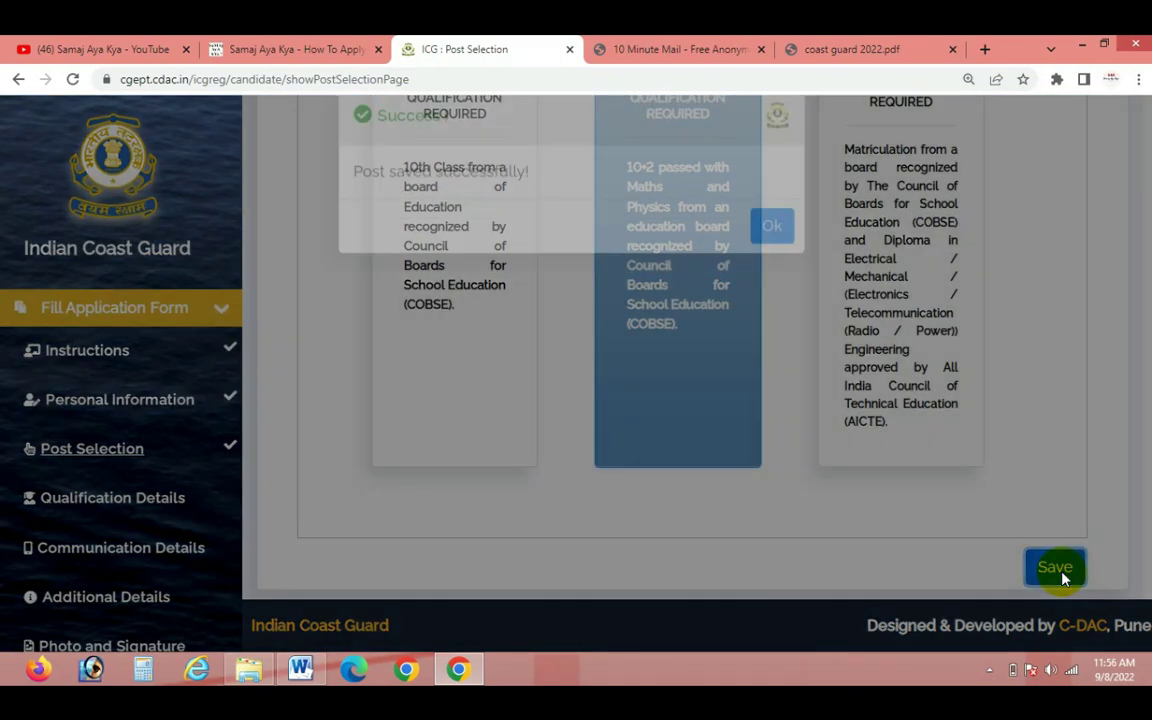
pyautogui.click(778, 262)
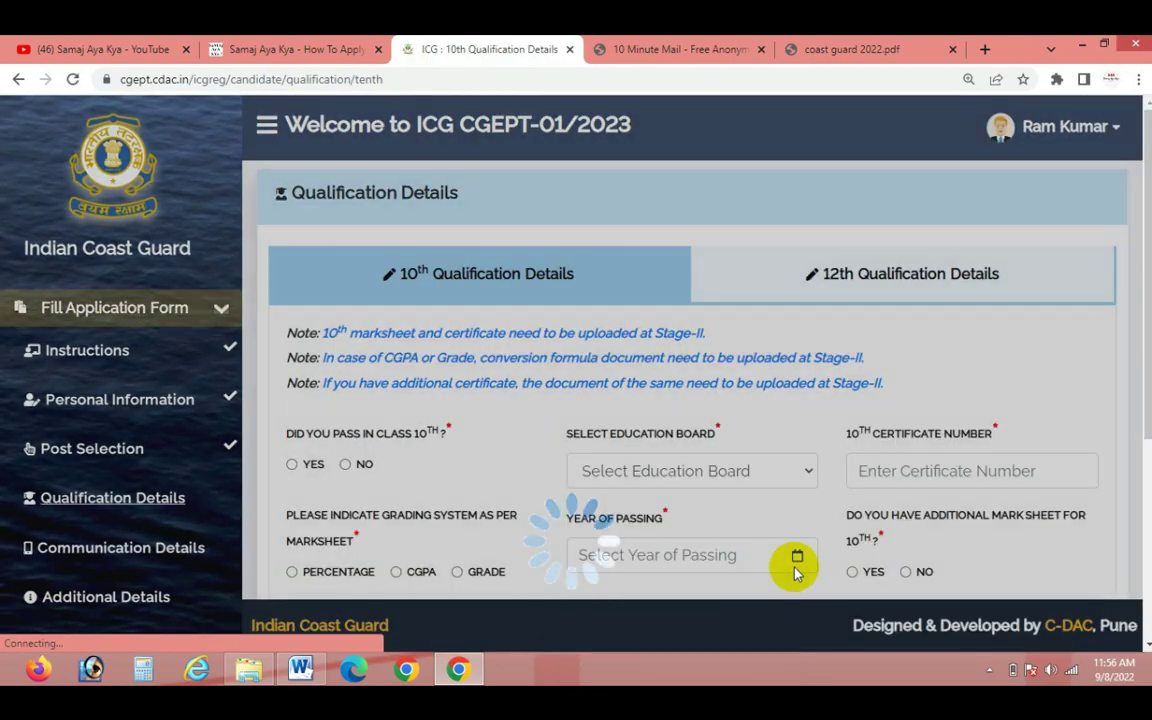
# Re-save the Personal Information page and confirm the saved message
pyautogui.scroll(-3, 797, 565)
pyautogui.scroll(3, 905, 329)
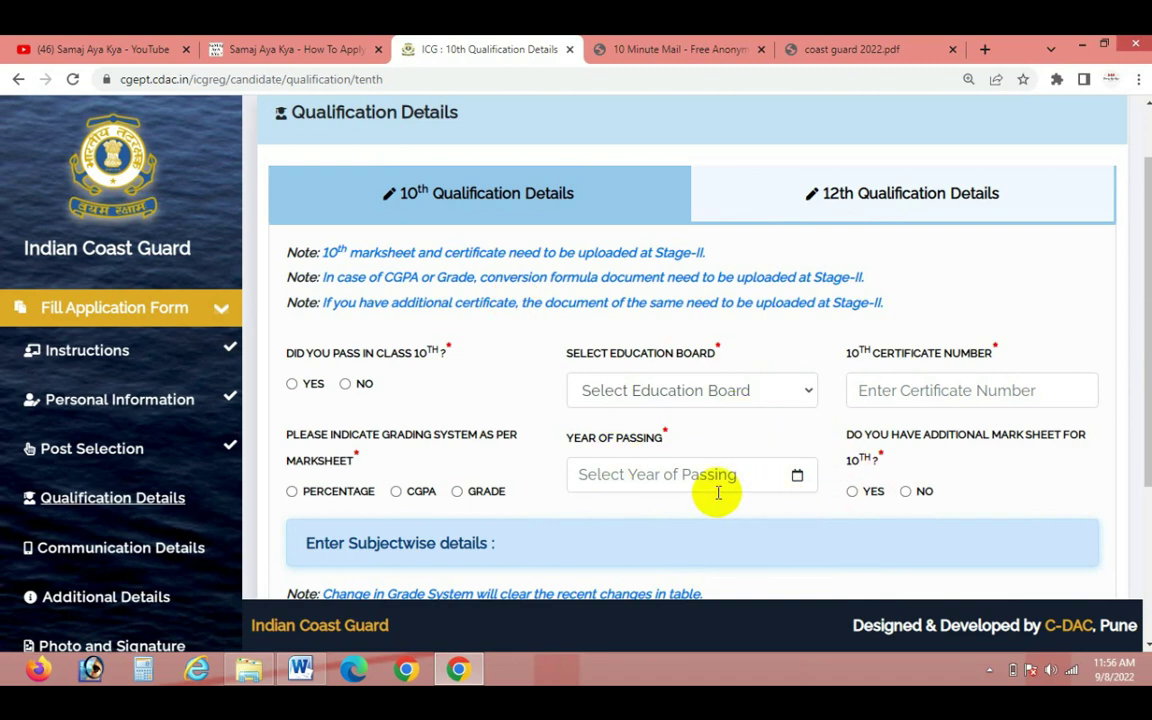
pyautogui.scroll(-3, 716, 490)
pyautogui.click(217, 311)
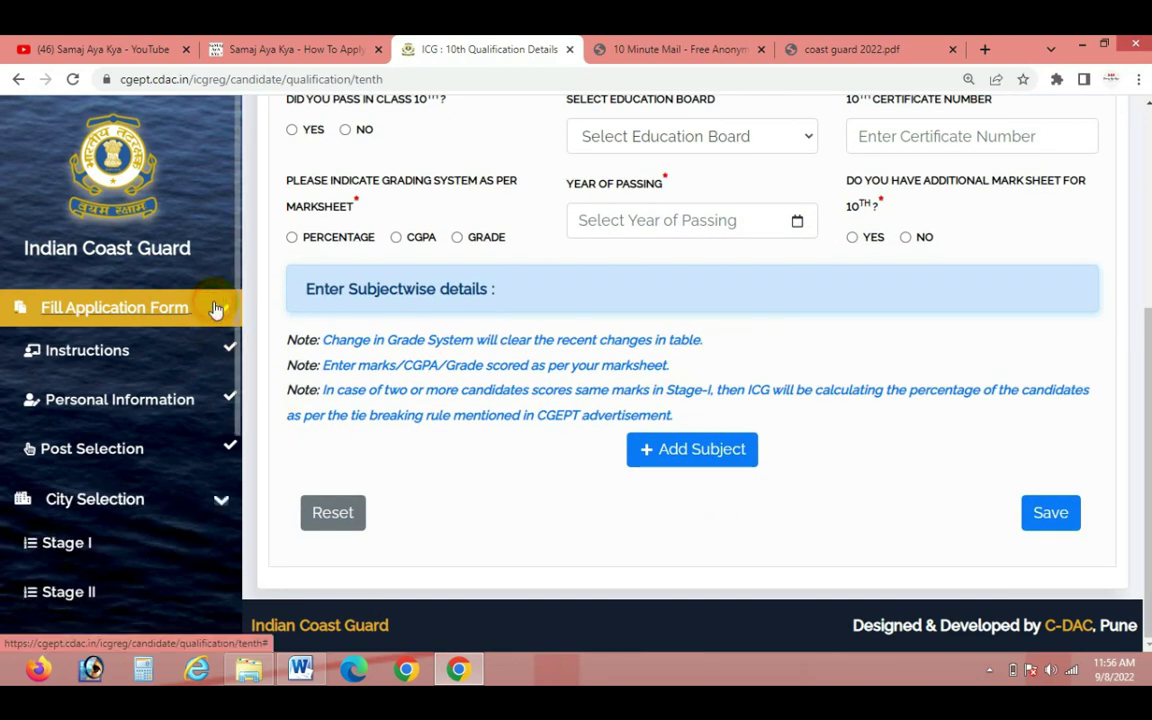
pyautogui.click(213, 323)
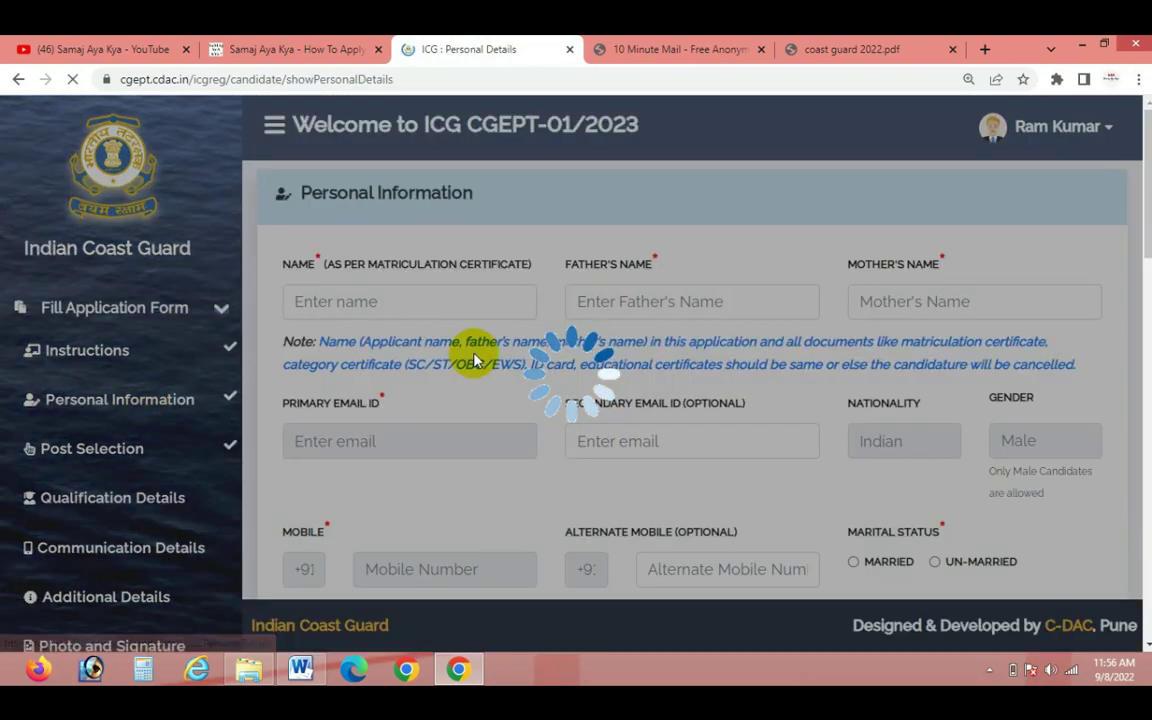
pyautogui.scroll(-4, 1120, 515)
pyautogui.scroll(-10, 1122, 516)
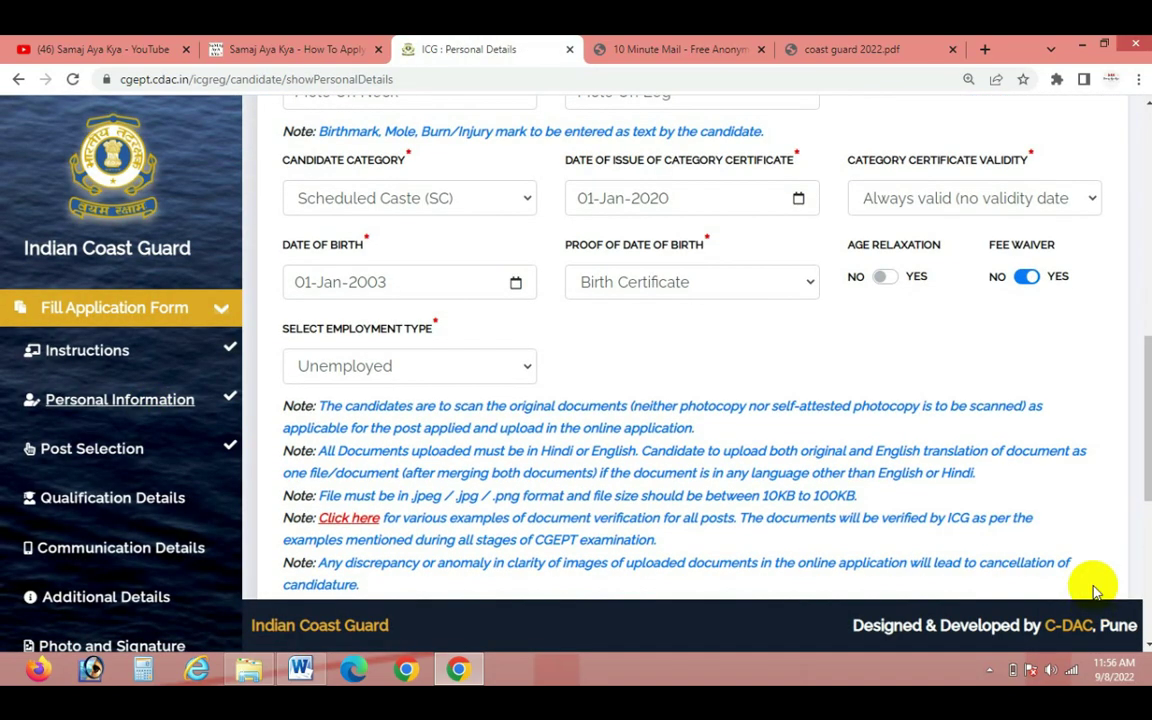
pyautogui.click(1065, 558)
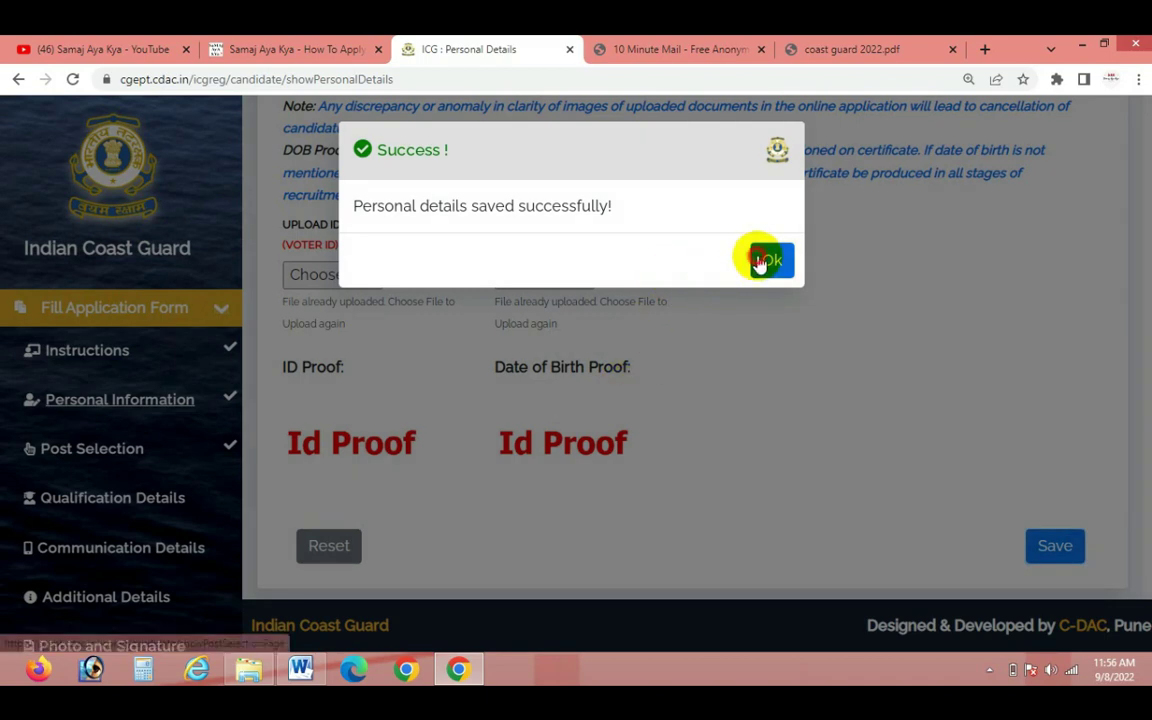
pyautogui.click(762, 259)
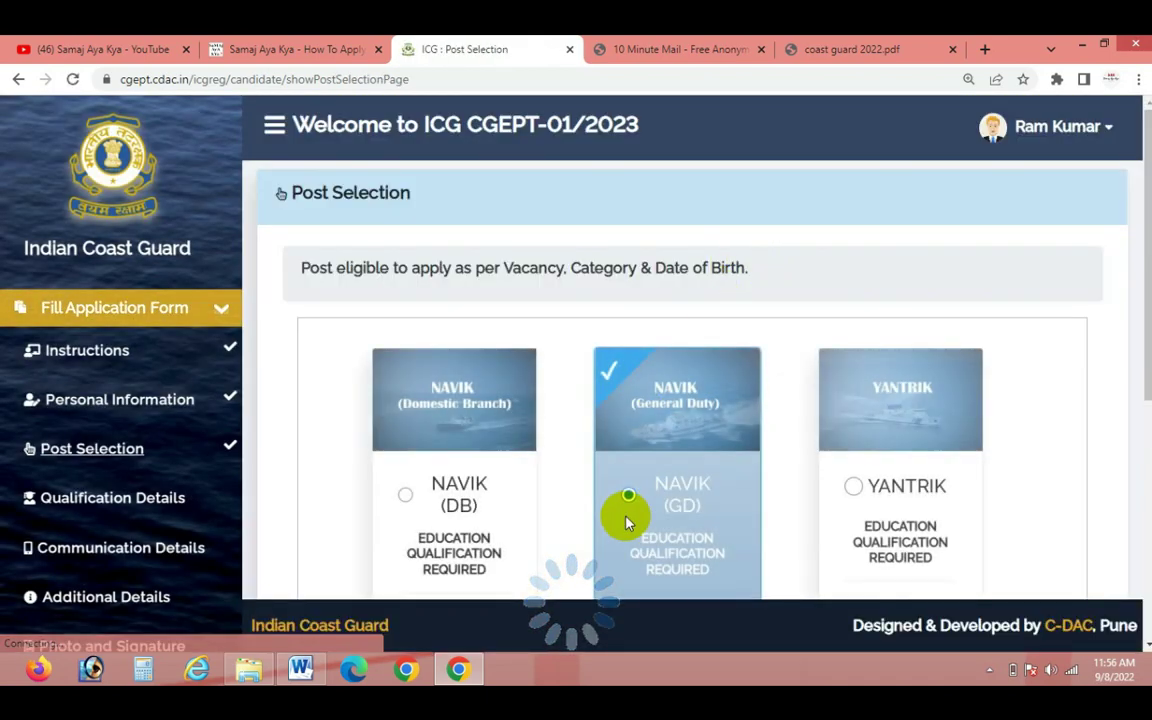
# Select the NAVIK (DB) post and save the post selection
pyautogui.scroll(-2, 391, 347)
pyautogui.click(401, 313)
pyautogui.scroll(-3, 514, 456)
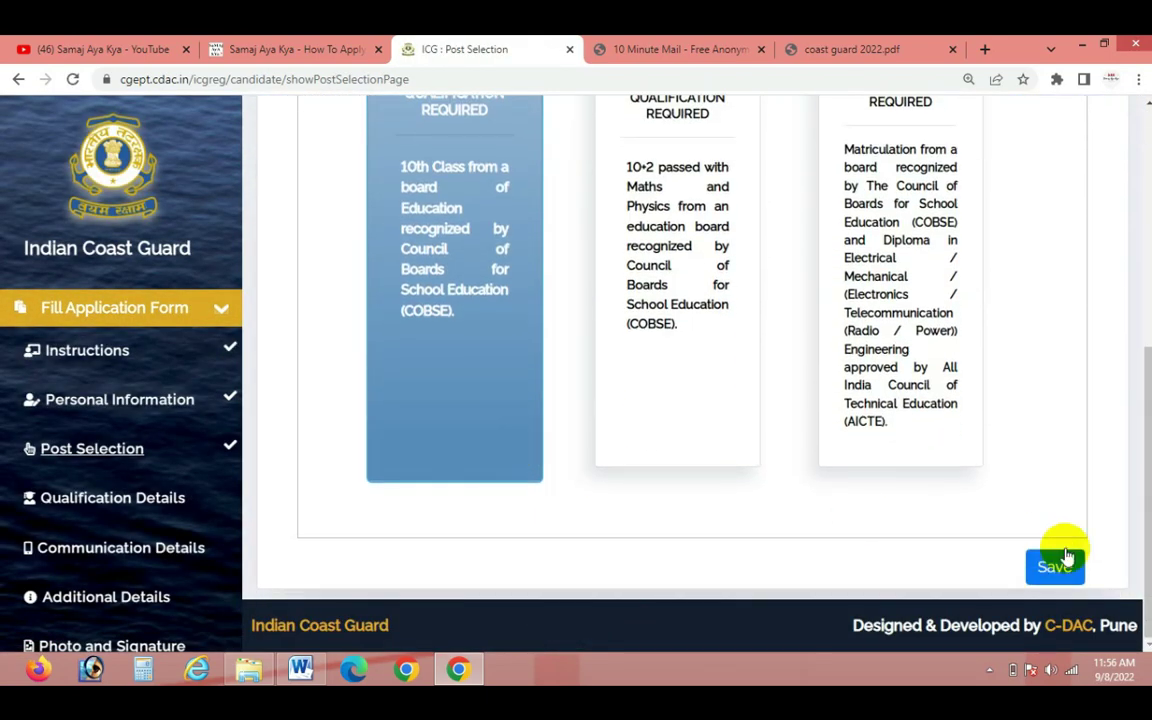
pyautogui.click(1057, 567)
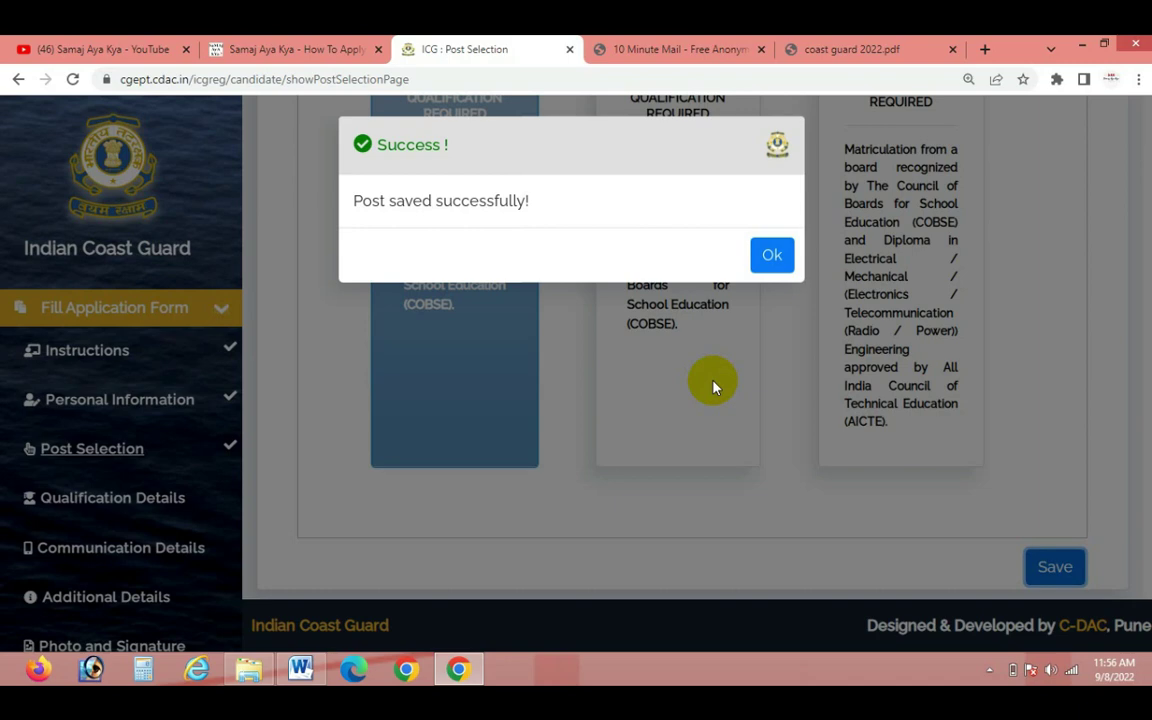
pyautogui.click(769, 256)
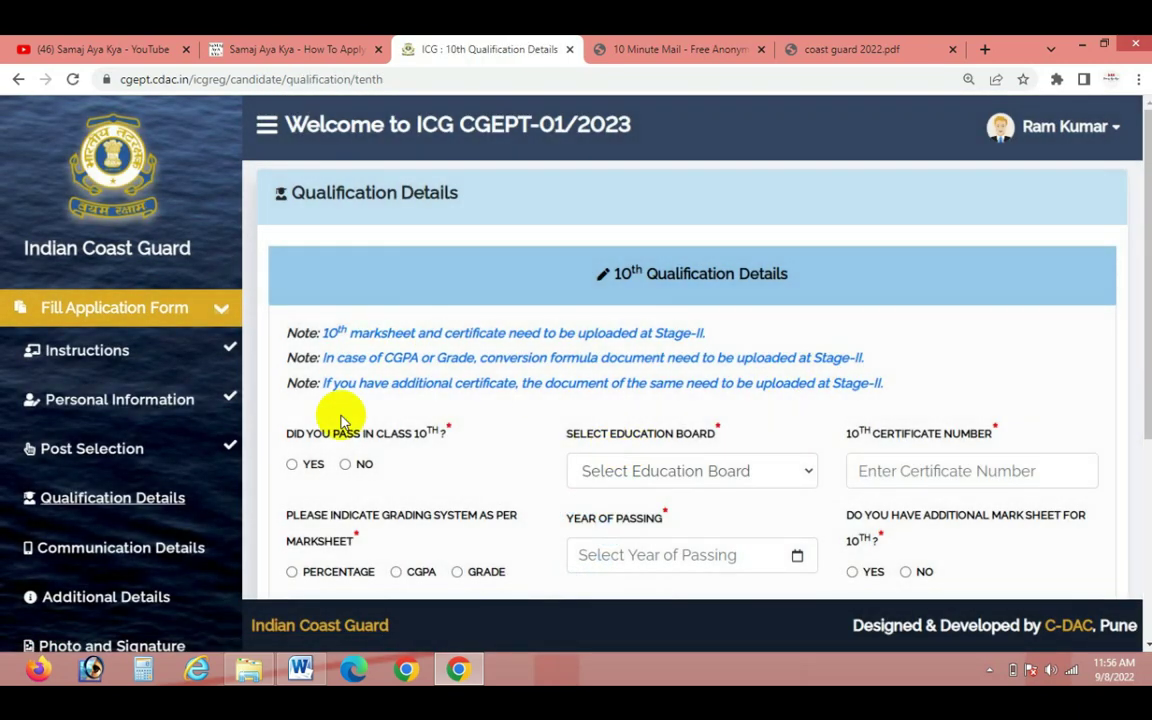
# Choose Jammu and Kashmir State Open School as the 10th board and enter the certificate number
pyautogui.scroll(-4, 638, 411)
pyautogui.scroll(2, 640, 393)
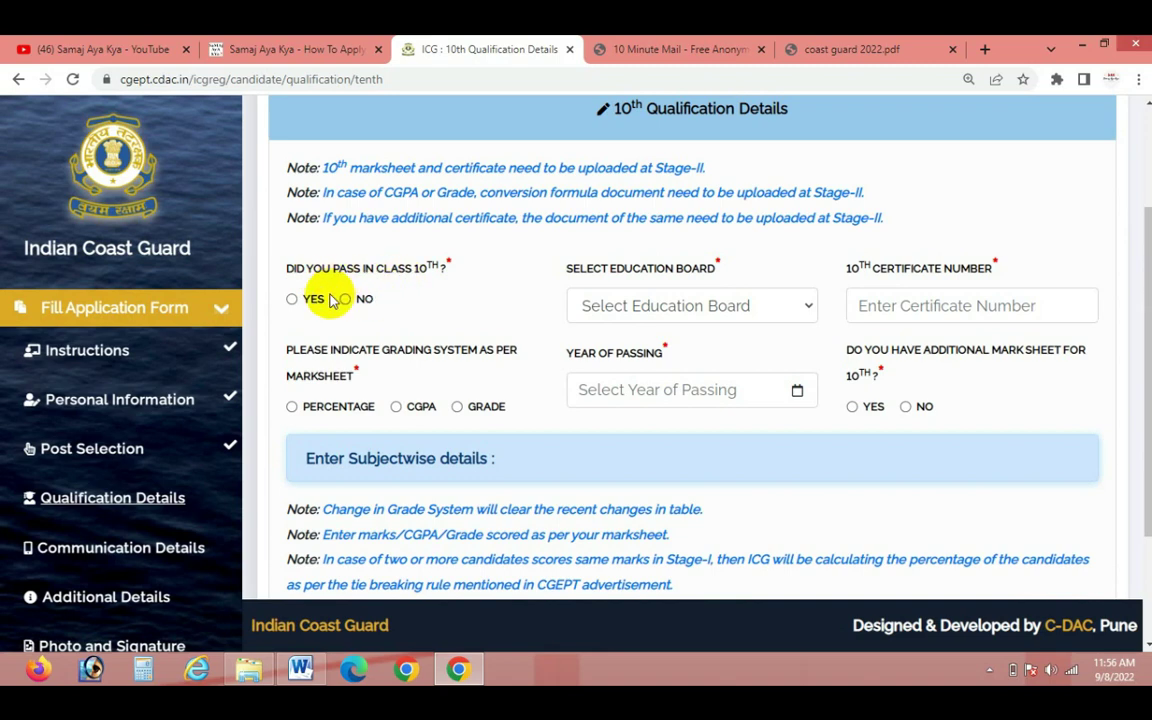
pyautogui.click(707, 304)
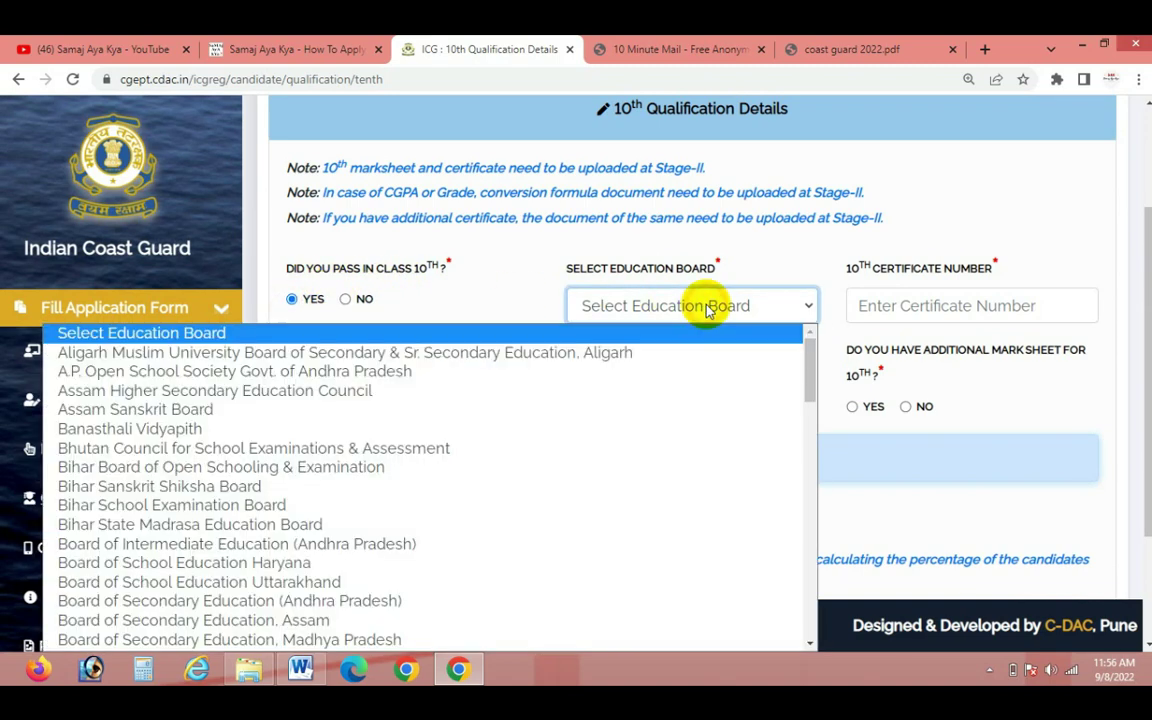
pyautogui.press('j')
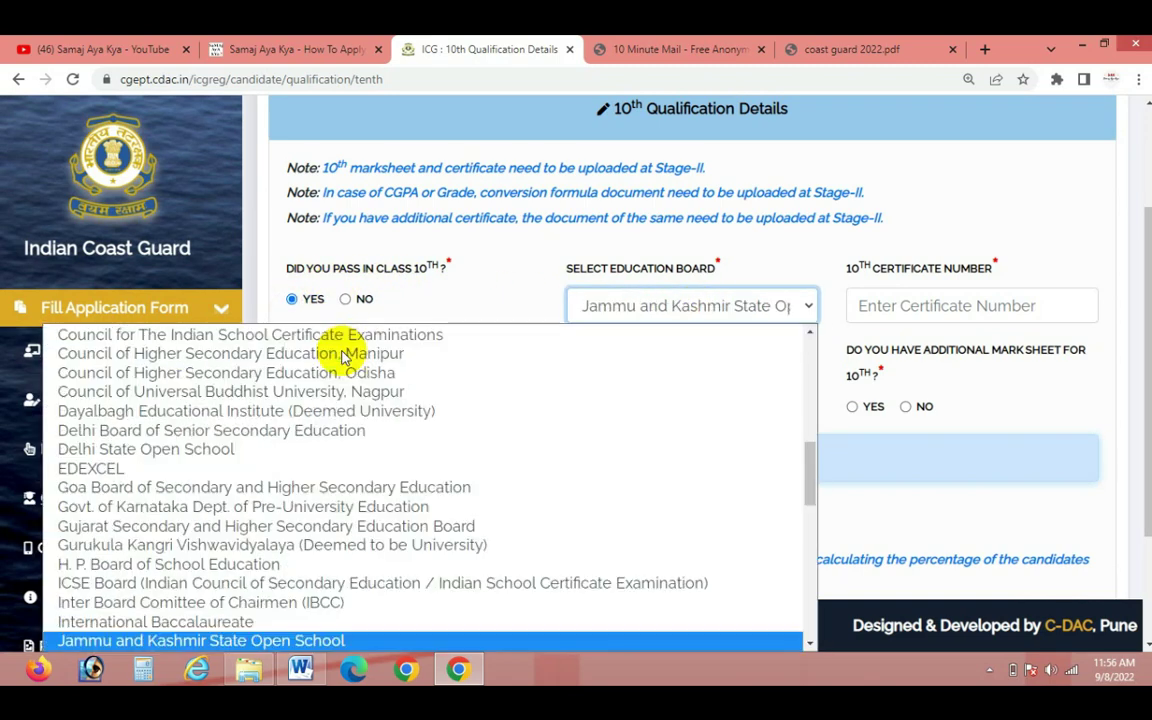
pyautogui.press('Return')
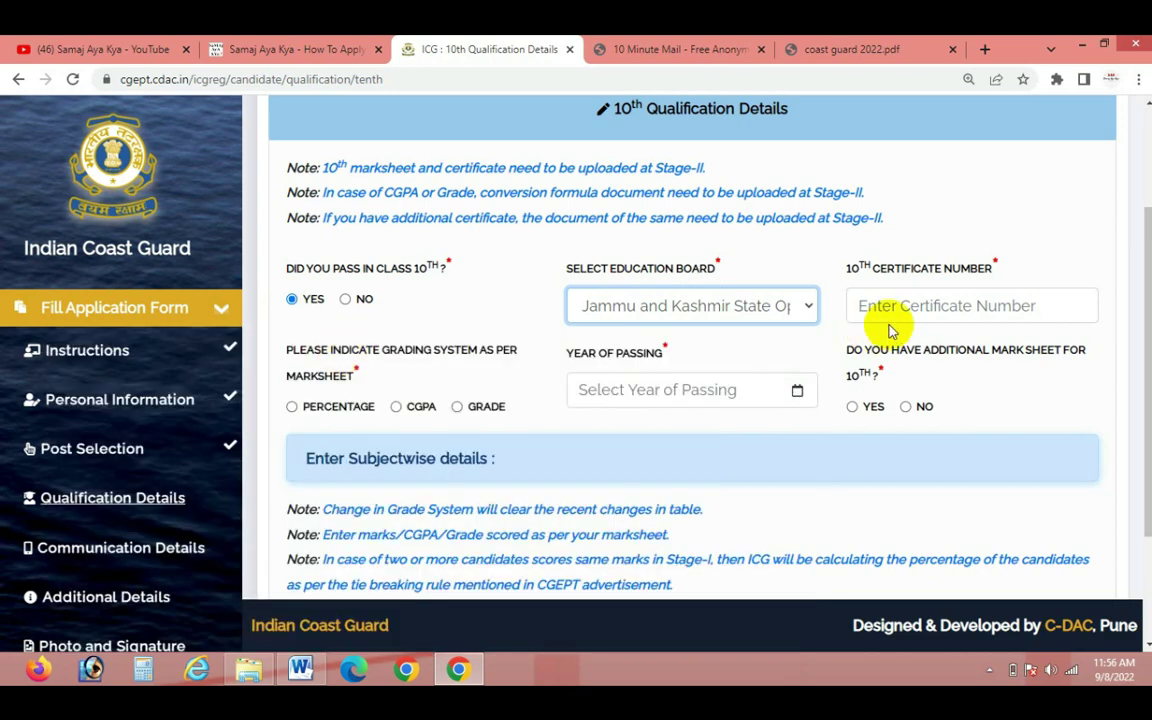
pyautogui.click(905, 306)
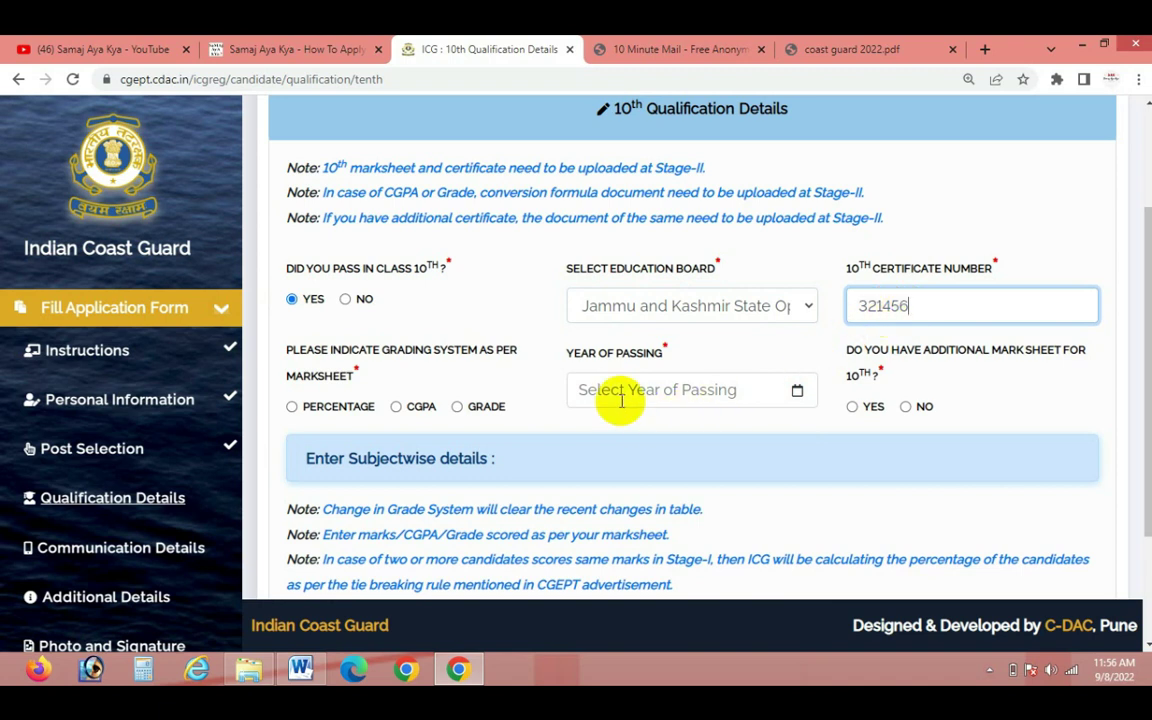
# Set percentage grading, year of passing 2020, and No for an additional marksheet
pyautogui.click(292, 408)
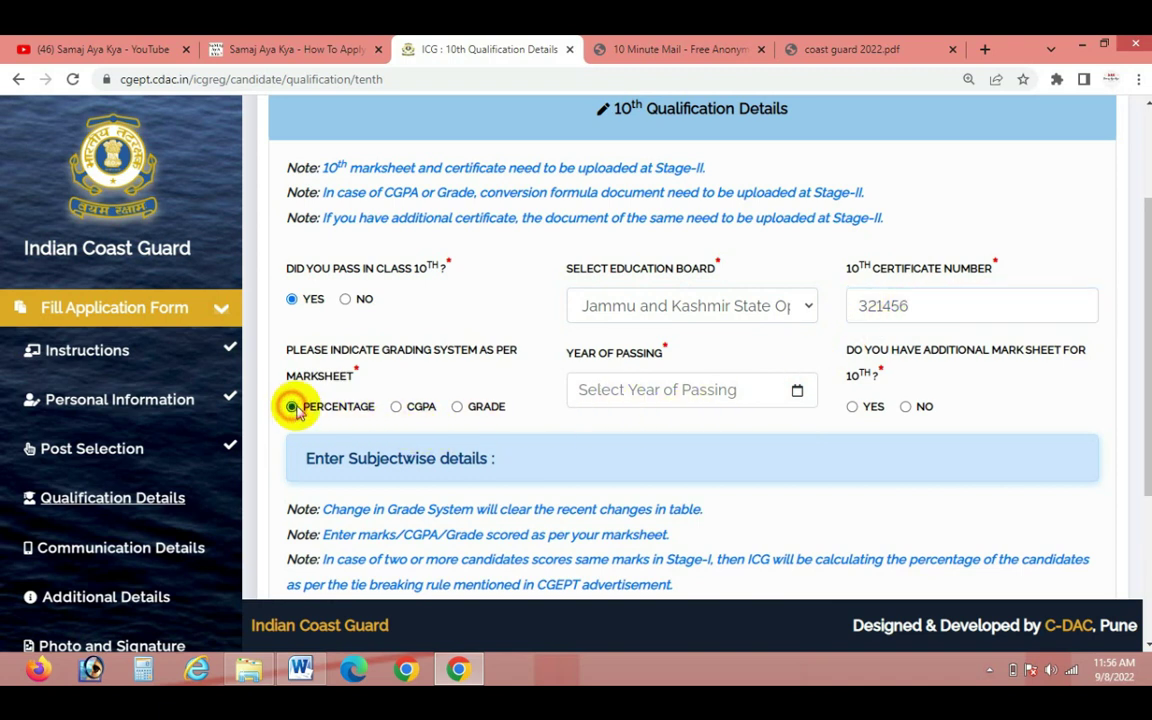
pyautogui.click(675, 389)
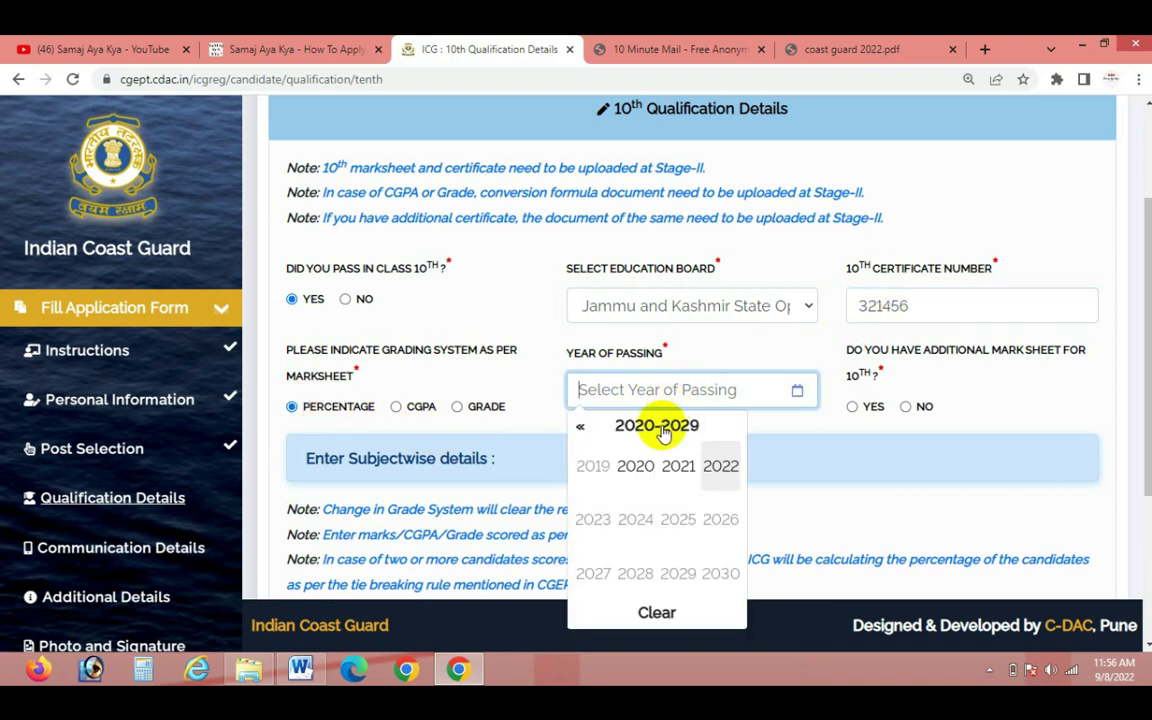
pyautogui.click(638, 478)
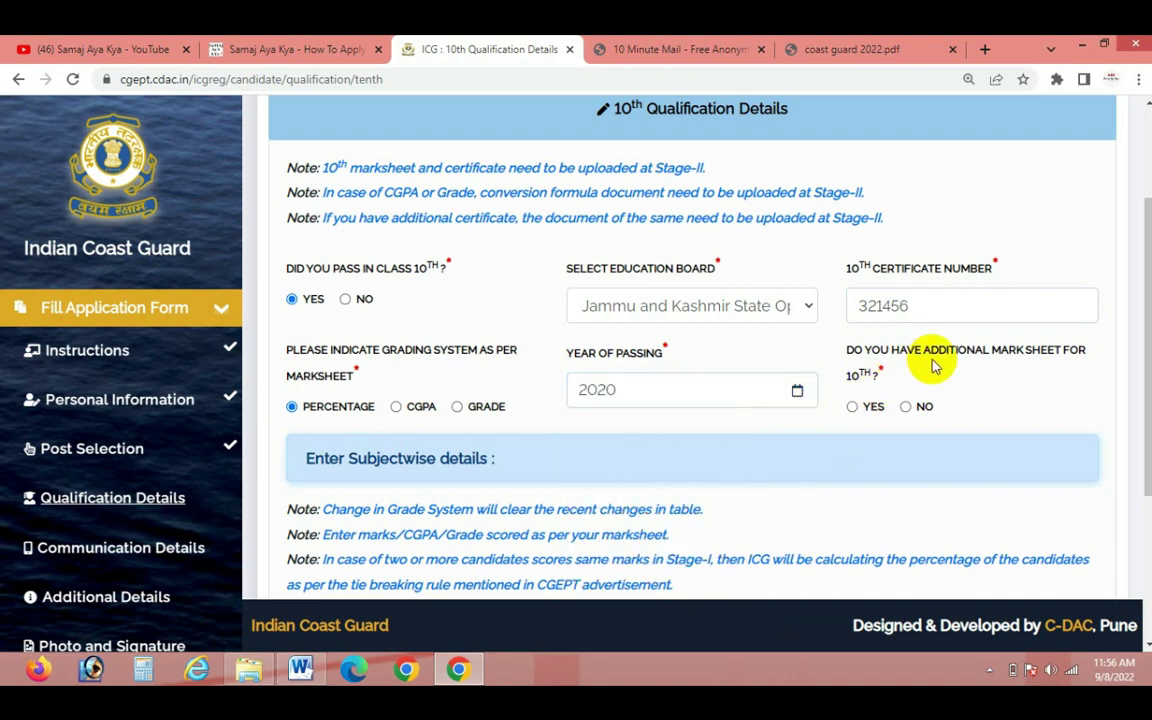
pyautogui.click(906, 406)
pyautogui.scroll(-3, 990, 410)
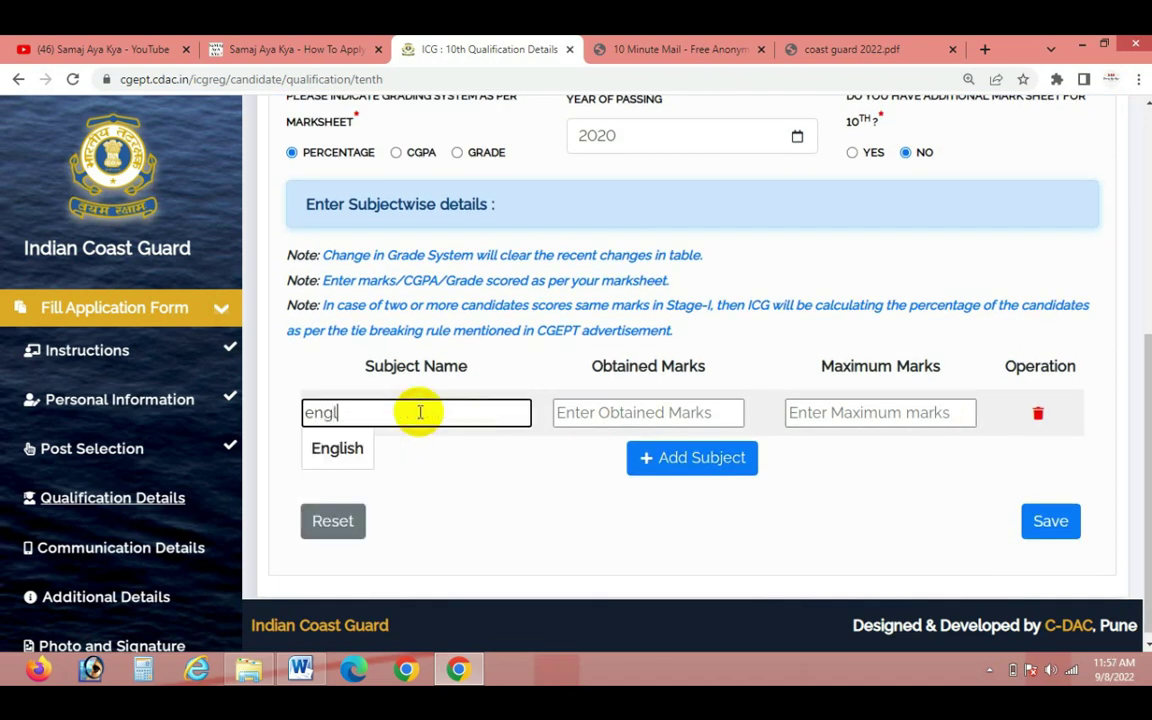
# Enter English as the first subject and add Mathematics as the second
pyautogui.click(360, 449)
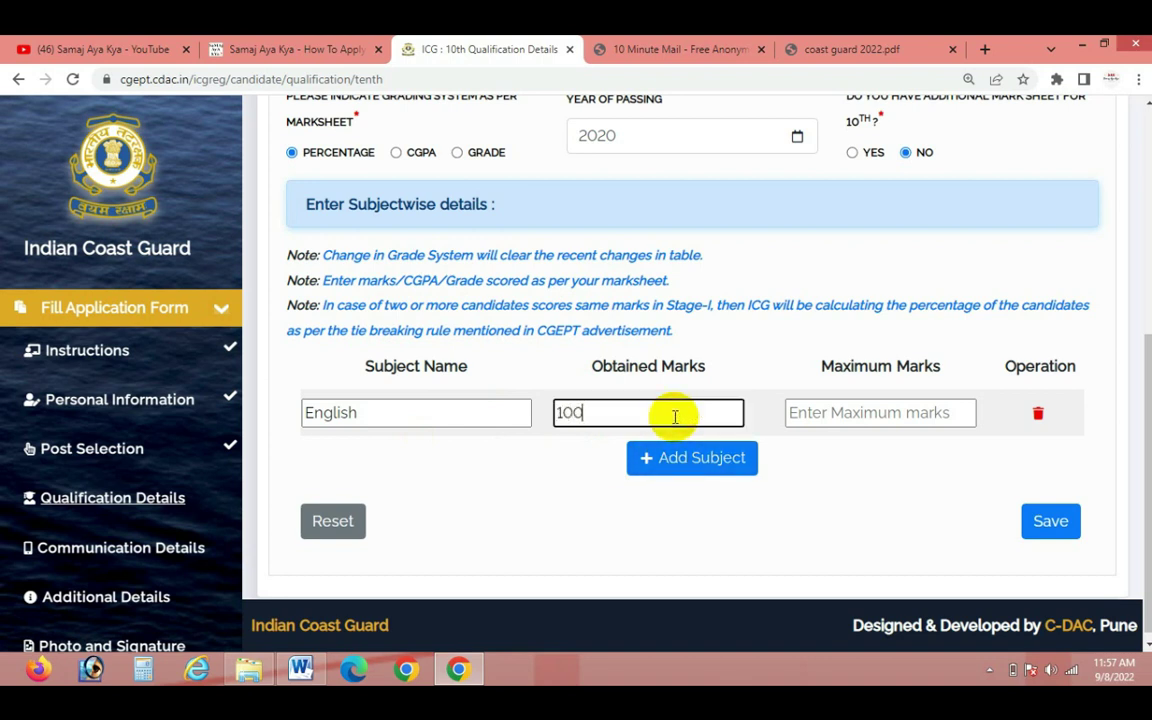
pyautogui.moveTo(675, 416); pyautogui.dragTo(467, 416)
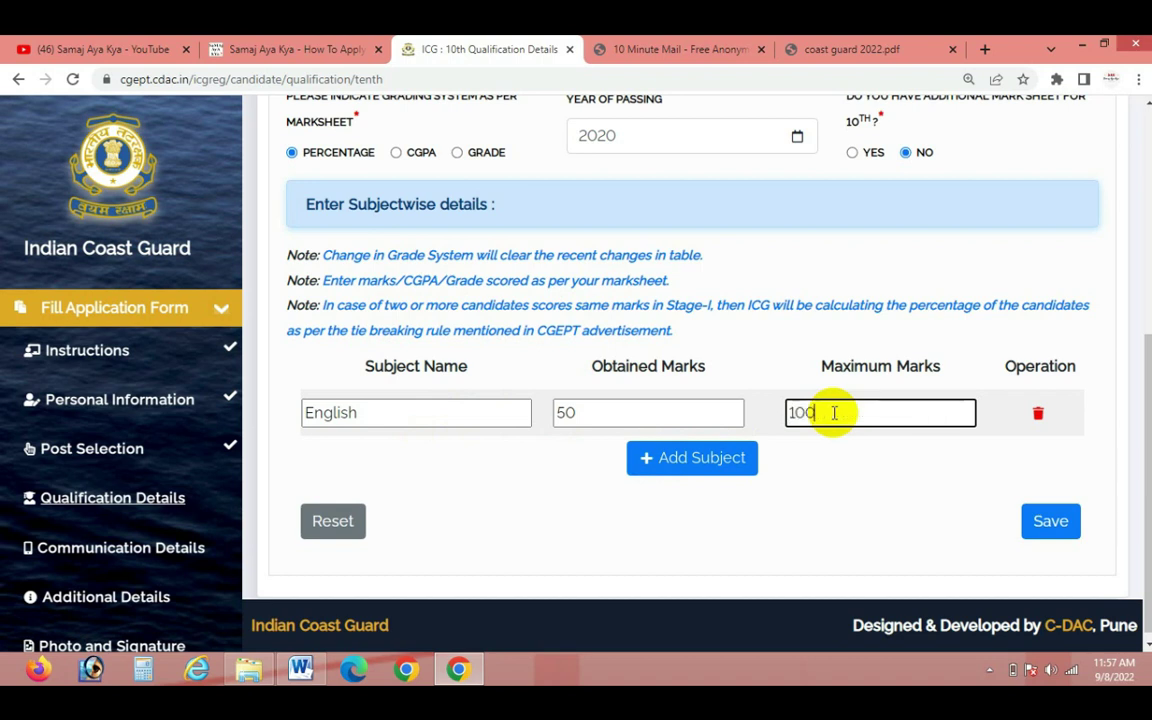
pyautogui.click(700, 457)
pyautogui.click(363, 459)
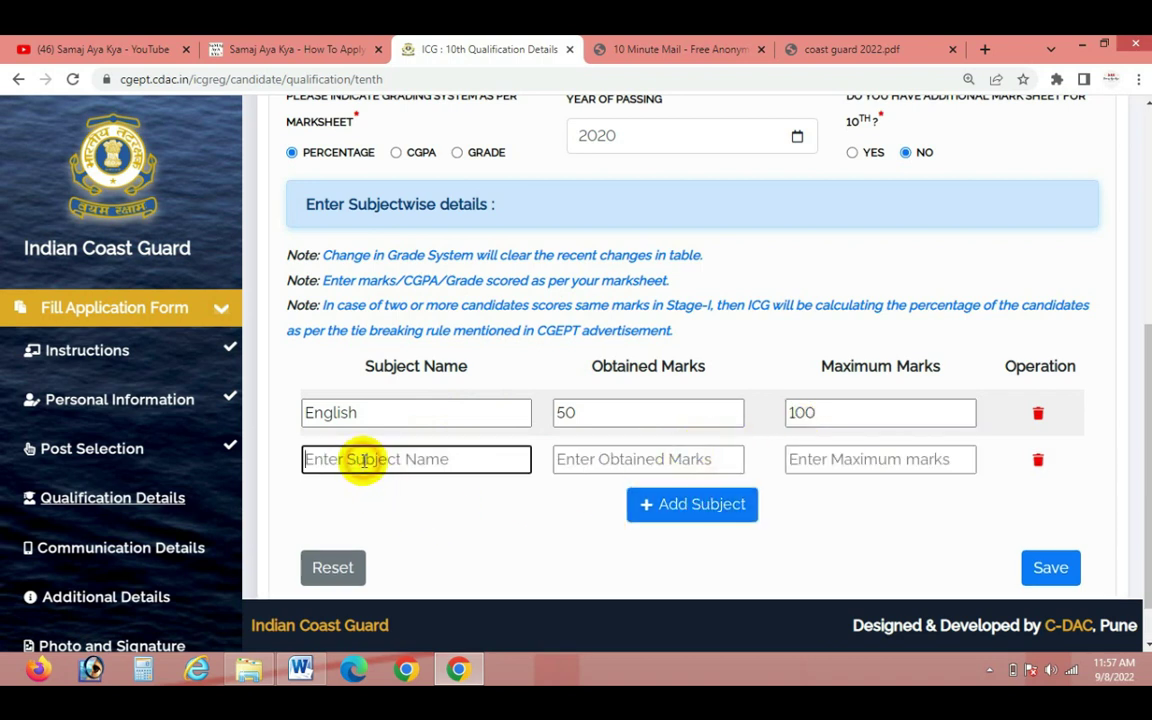
pyautogui.write('math')
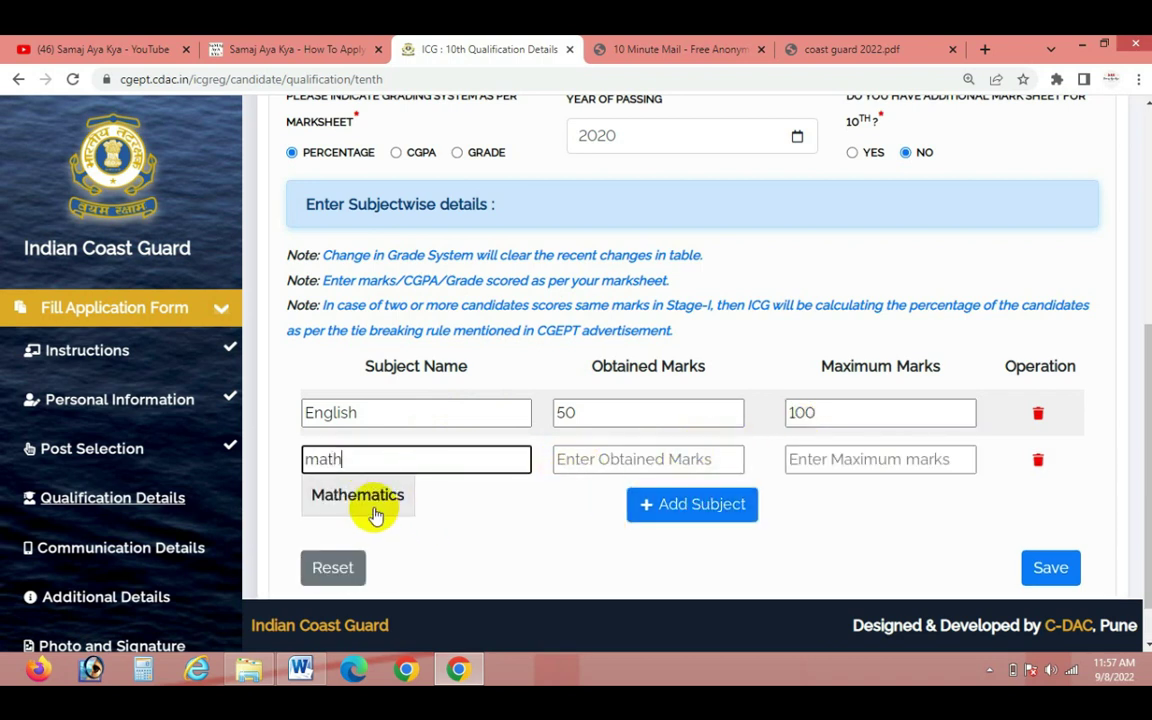
pyautogui.click(370, 500)
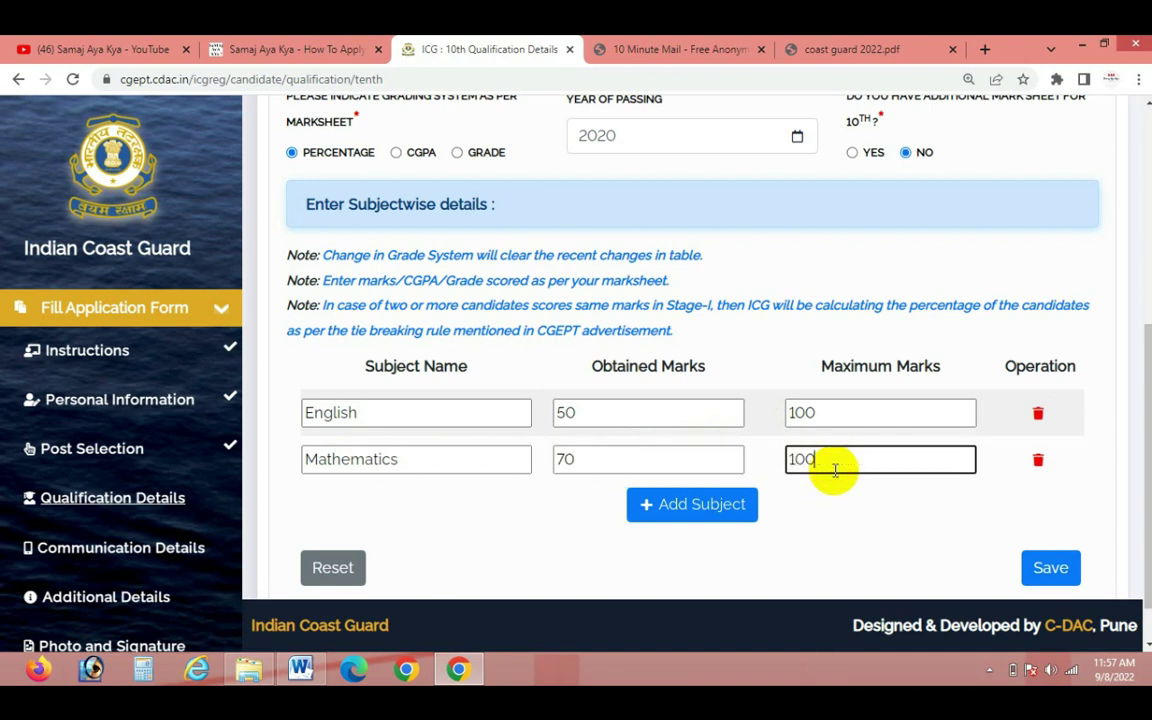
# Add Hindi as the third subject with maximum marks 100
pyautogui.click(670, 507)
pyautogui.click(386, 501)
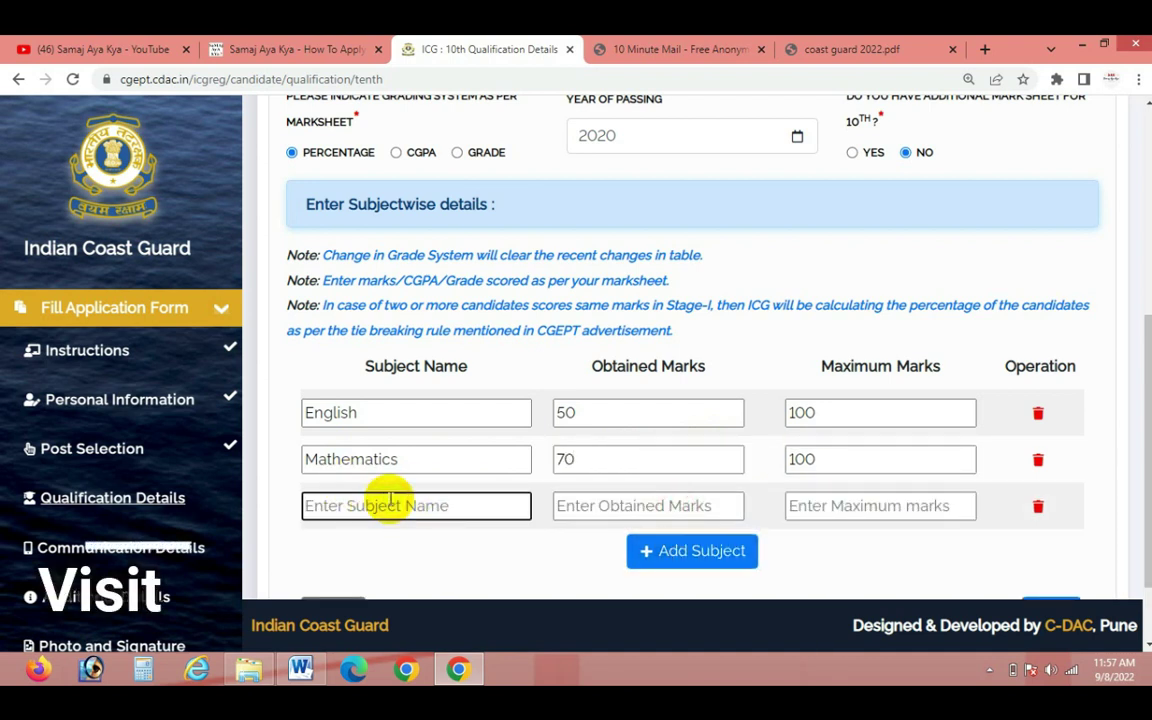
pyautogui.write('hind')
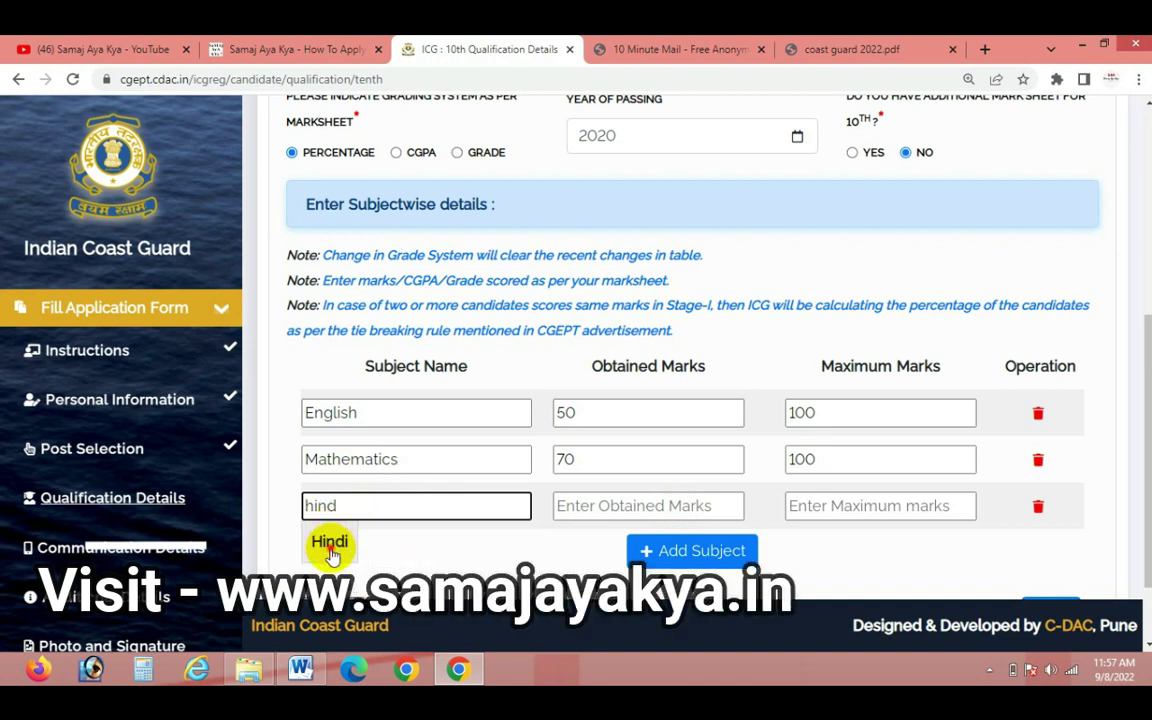
pyautogui.click(331, 553)
pyautogui.click(651, 503)
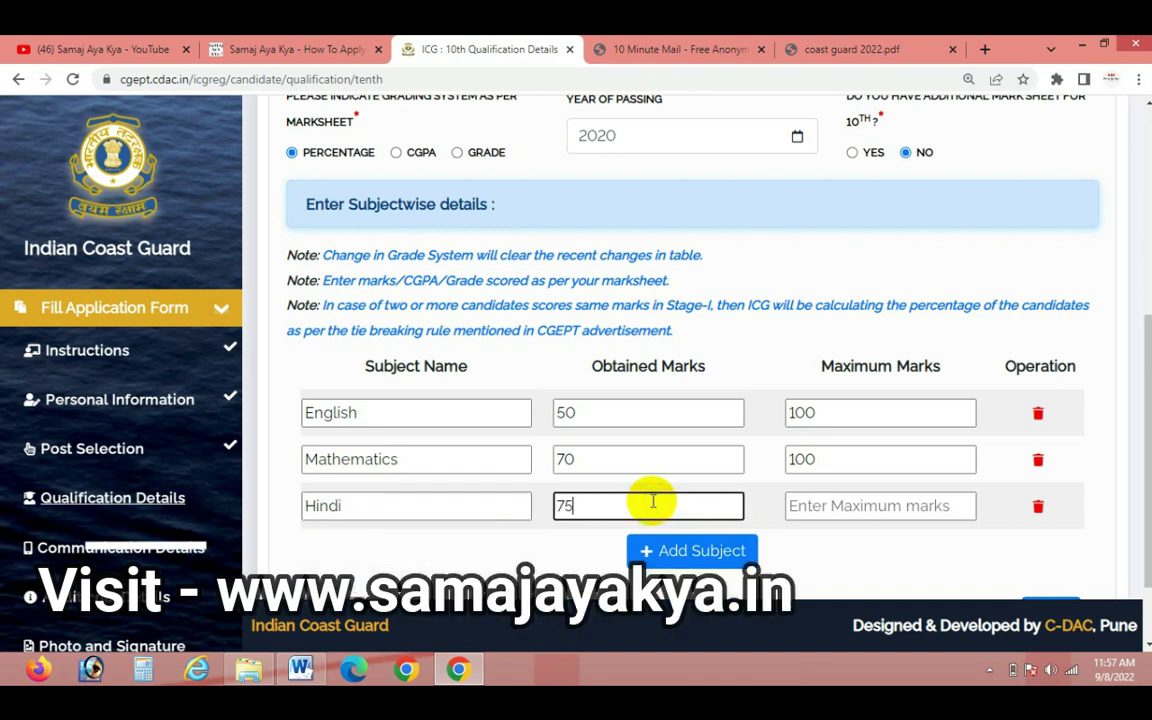
pyautogui.click(906, 510)
pyautogui.write('100')
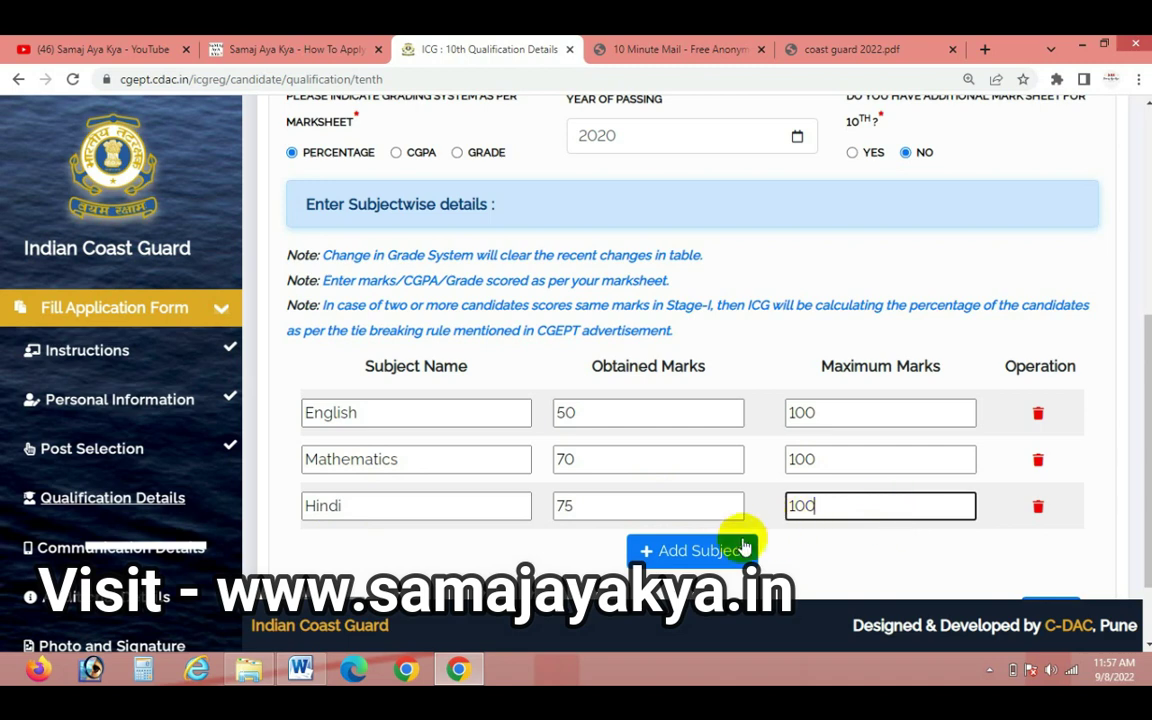
# Add Science as the fourth subject in the marks table
pyautogui.click(733, 549)
pyautogui.scroll(-2, 386, 404)
pyautogui.click(393, 403)
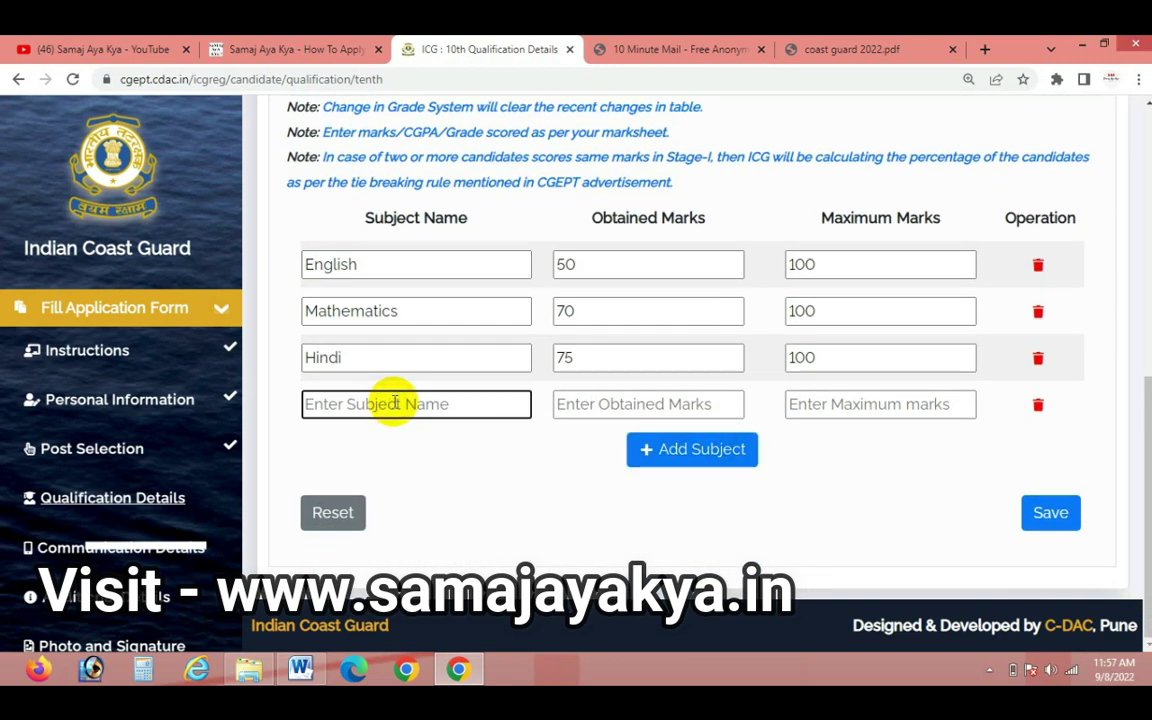
pyautogui.write('sc')
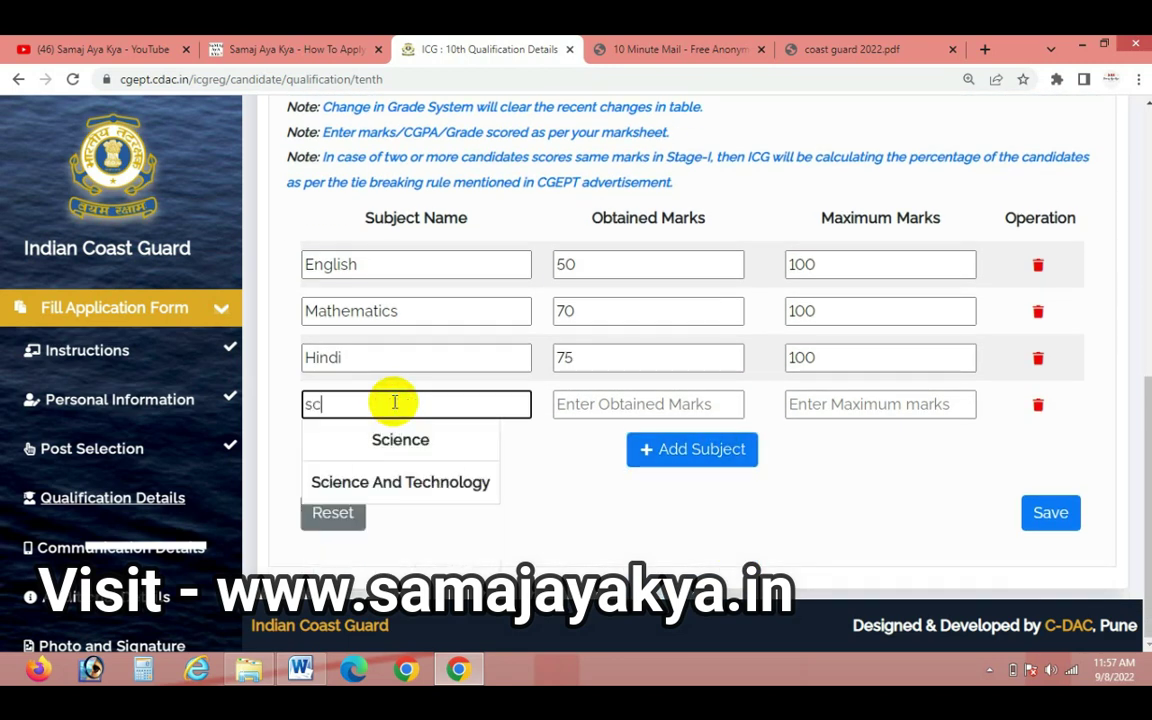
pyautogui.click(399, 437)
pyautogui.click(622, 406)
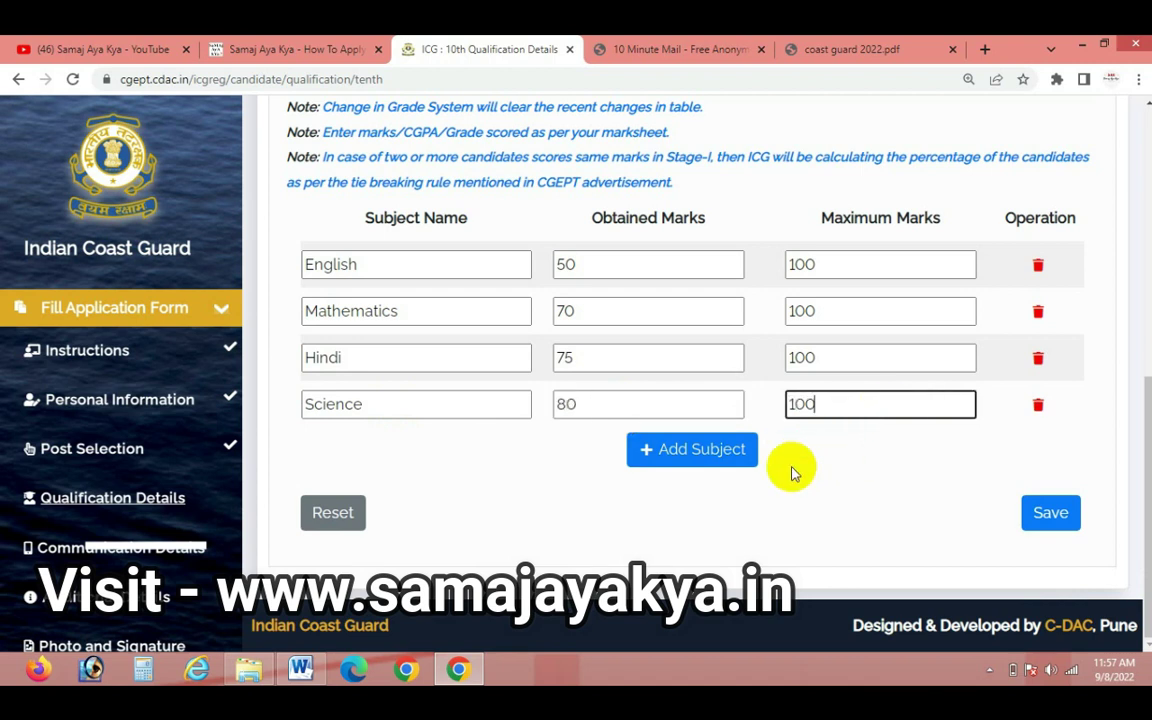
# Add Social Sciences with 95 out of 100 and save the 10th qualification details
pyautogui.click(718, 451)
pyautogui.click(427, 451)
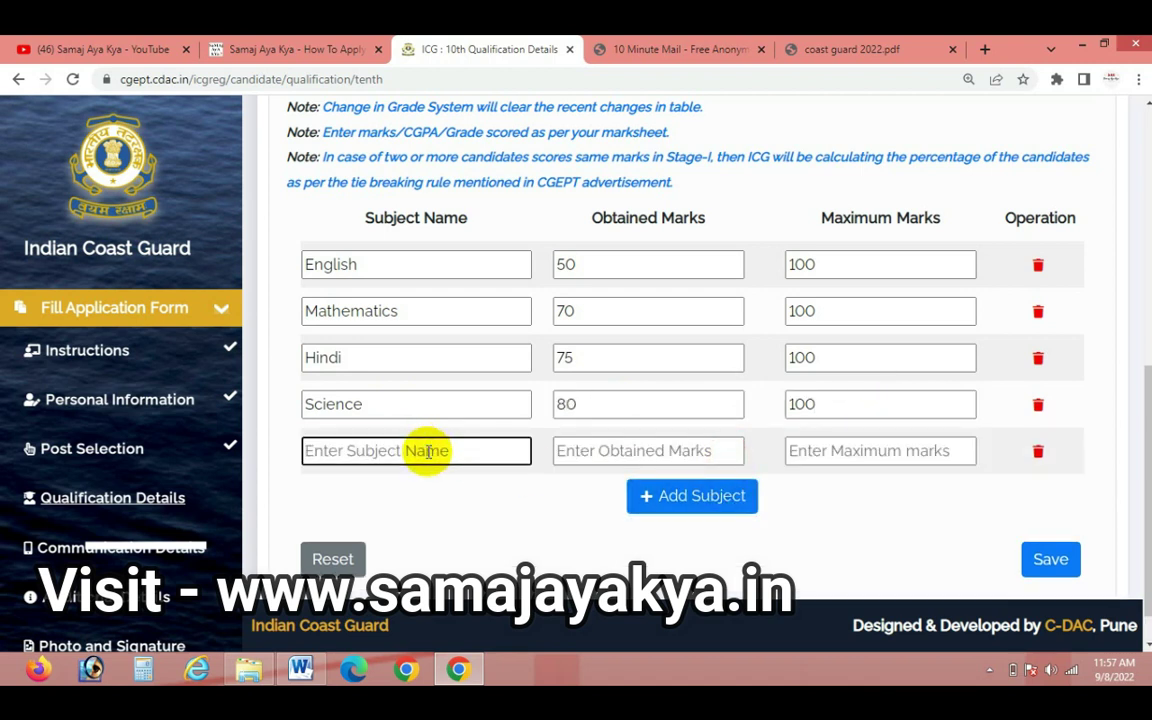
pyautogui.write('ss')
pyautogui.press('BackSpace')
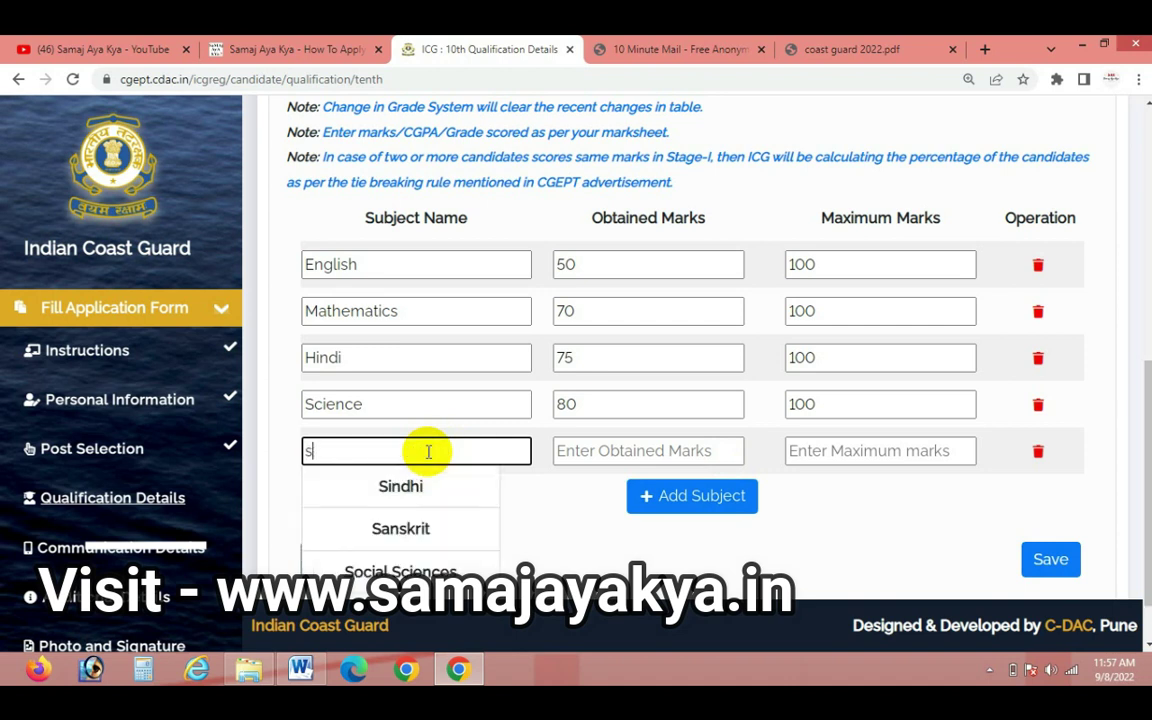
pyautogui.click(400, 571)
pyautogui.click(627, 452)
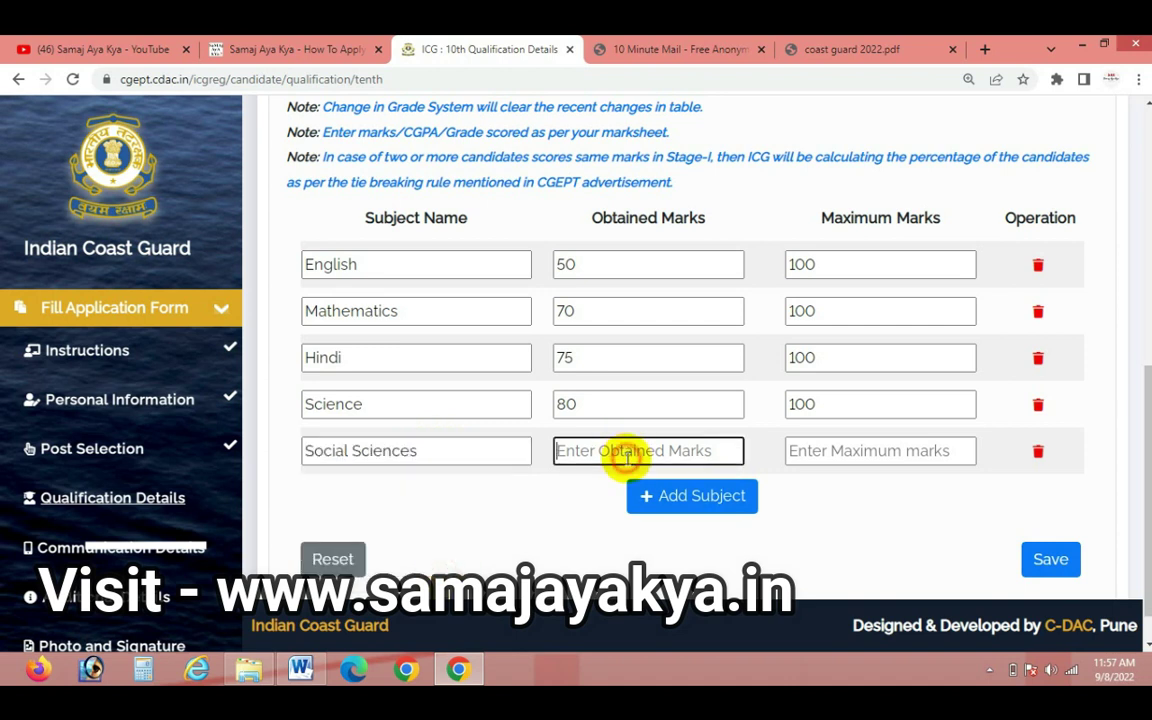
pyautogui.write('95')
pyautogui.click(861, 452)
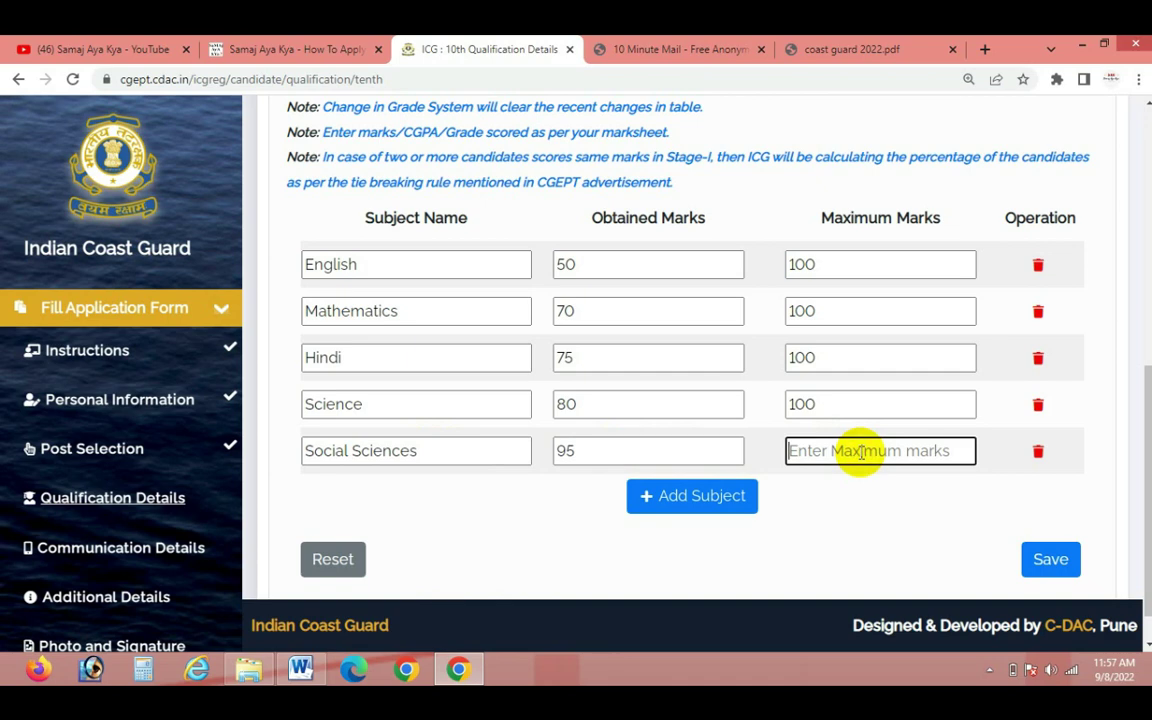
pyautogui.write('100')
pyautogui.click(880, 519)
pyautogui.click(1051, 564)
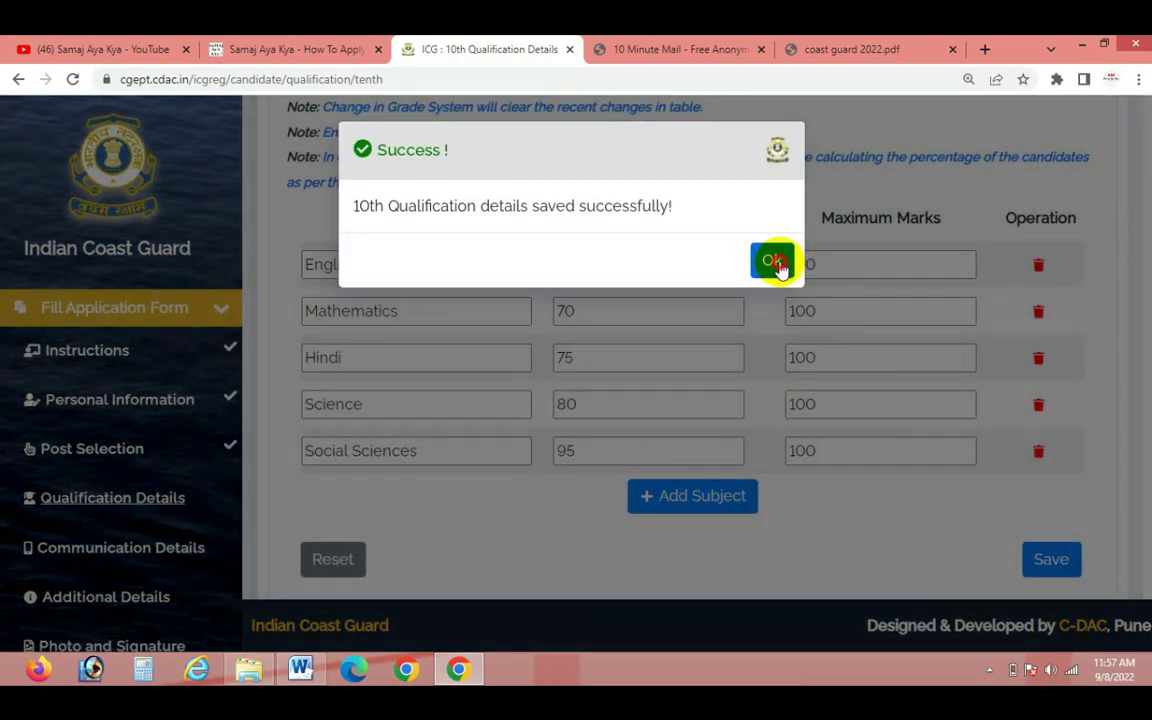
pyautogui.click(771, 260)
# Set the permanent address state to Jammu And Kashmir and district to Jammu
pyautogui.scroll(-1, 784, 447)
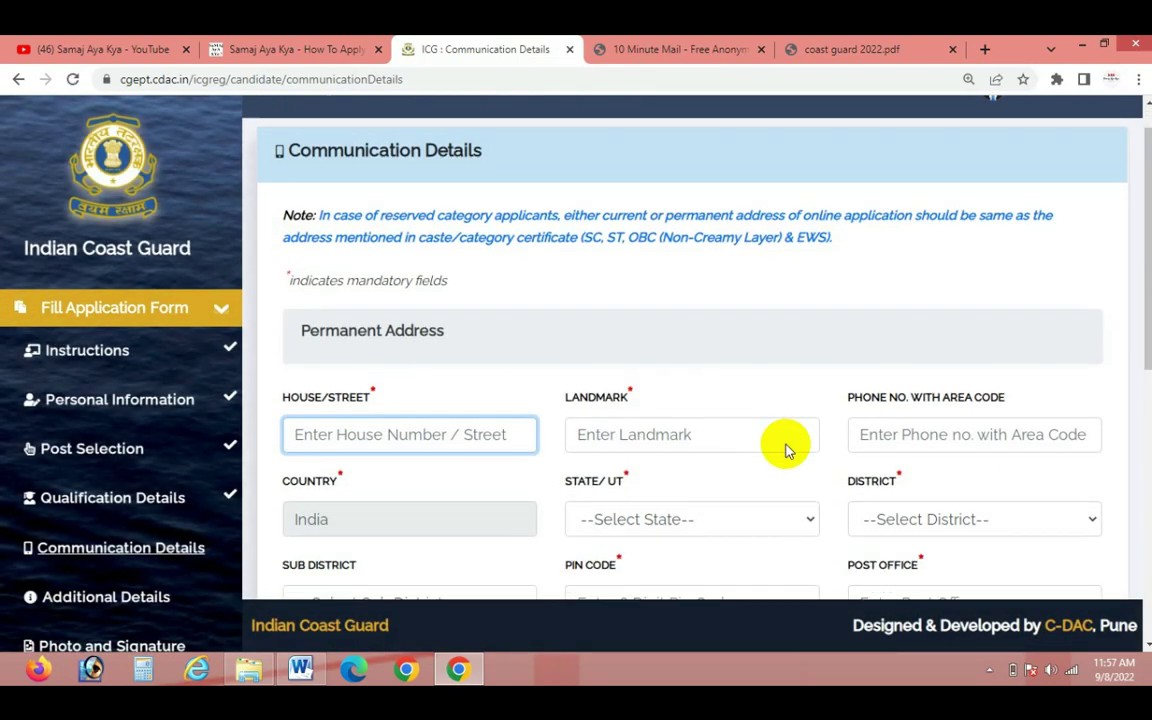
pyautogui.scroll(-3, 711, 404)
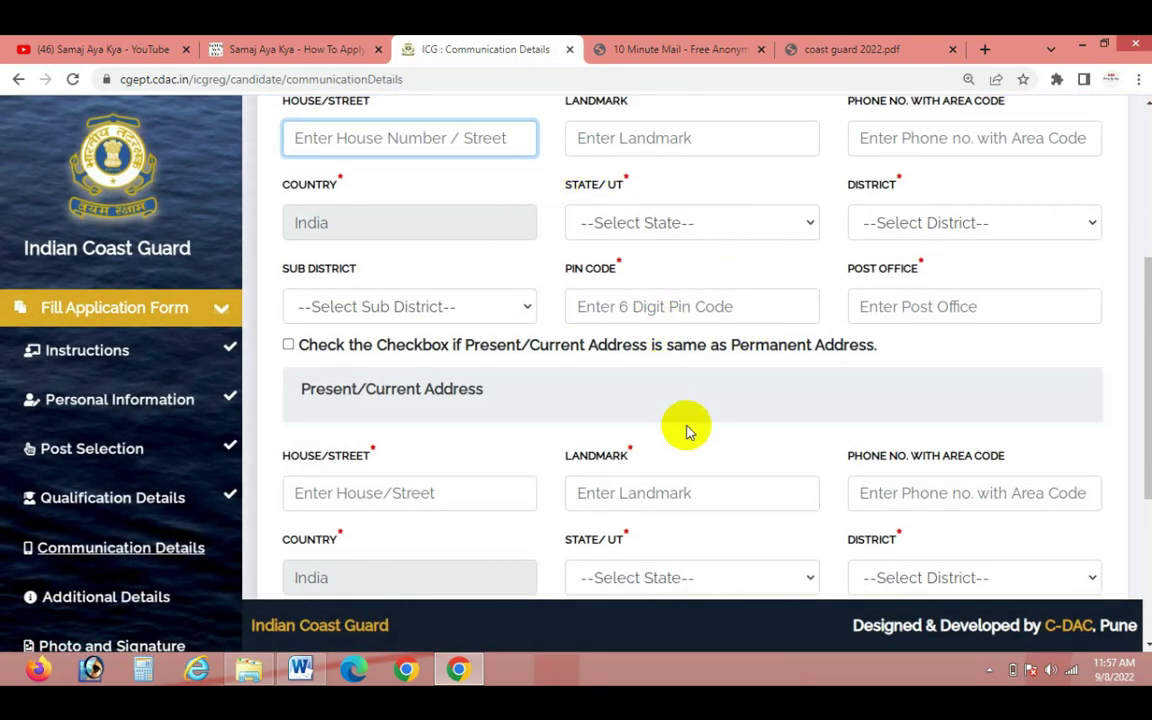
pyautogui.scroll(2, 506, 260)
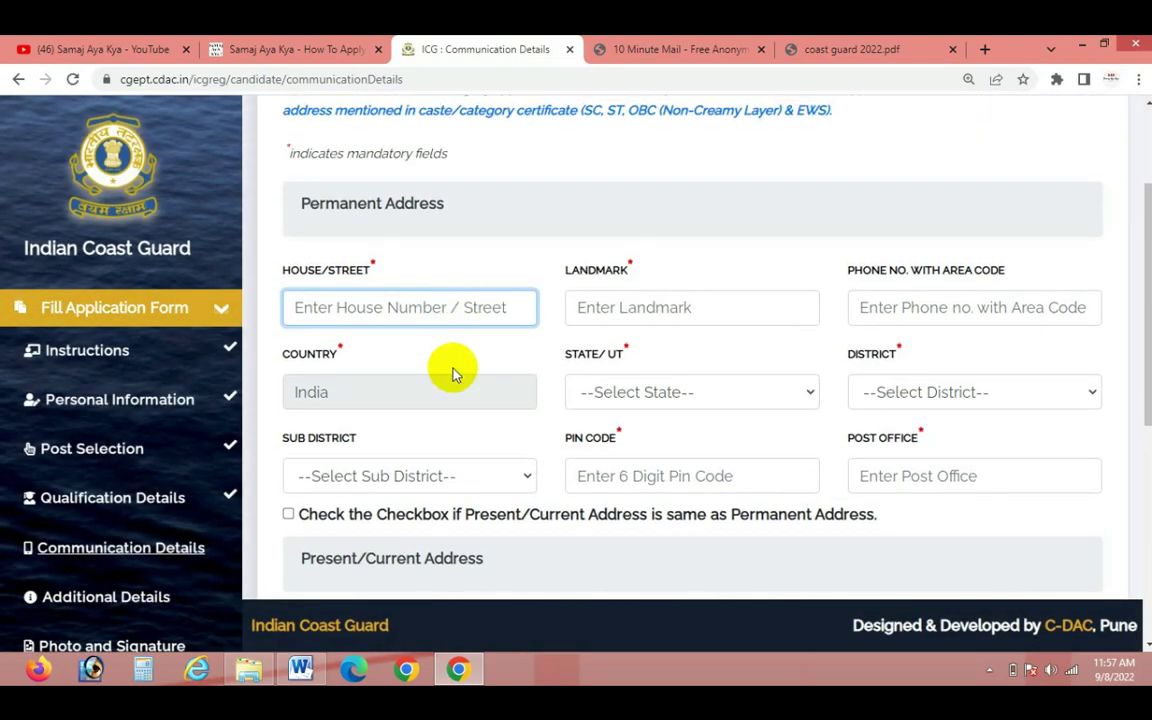
pyautogui.click(341, 308)
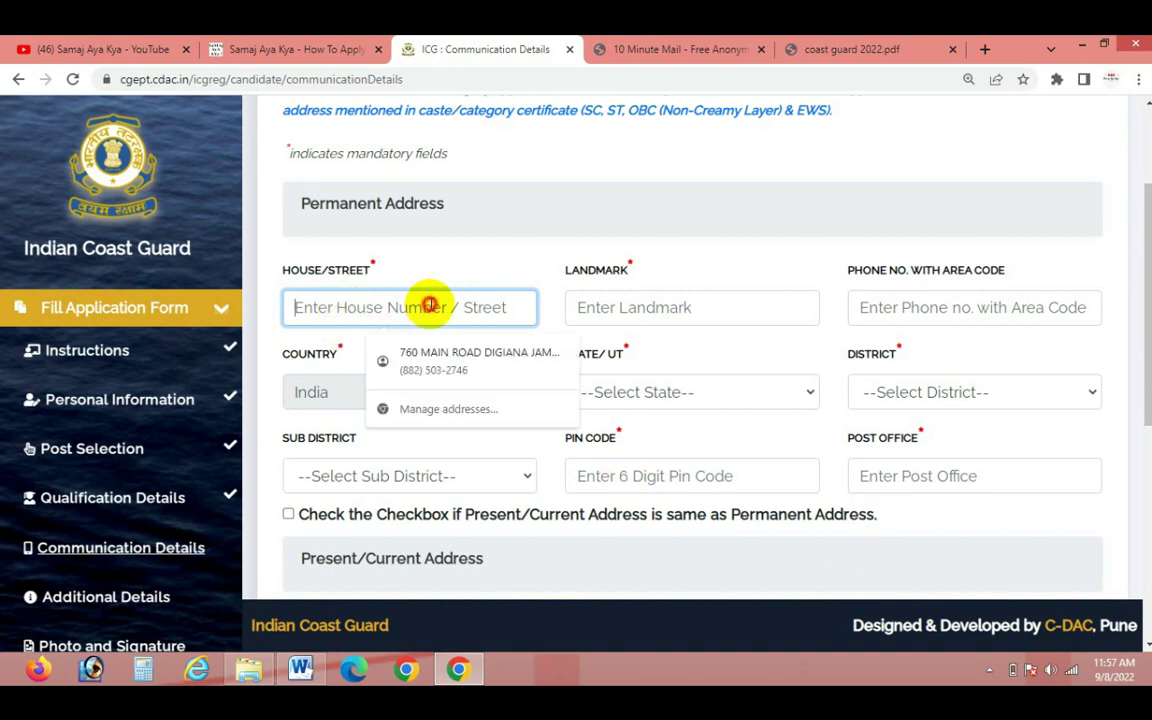
pyautogui.click(532, 249)
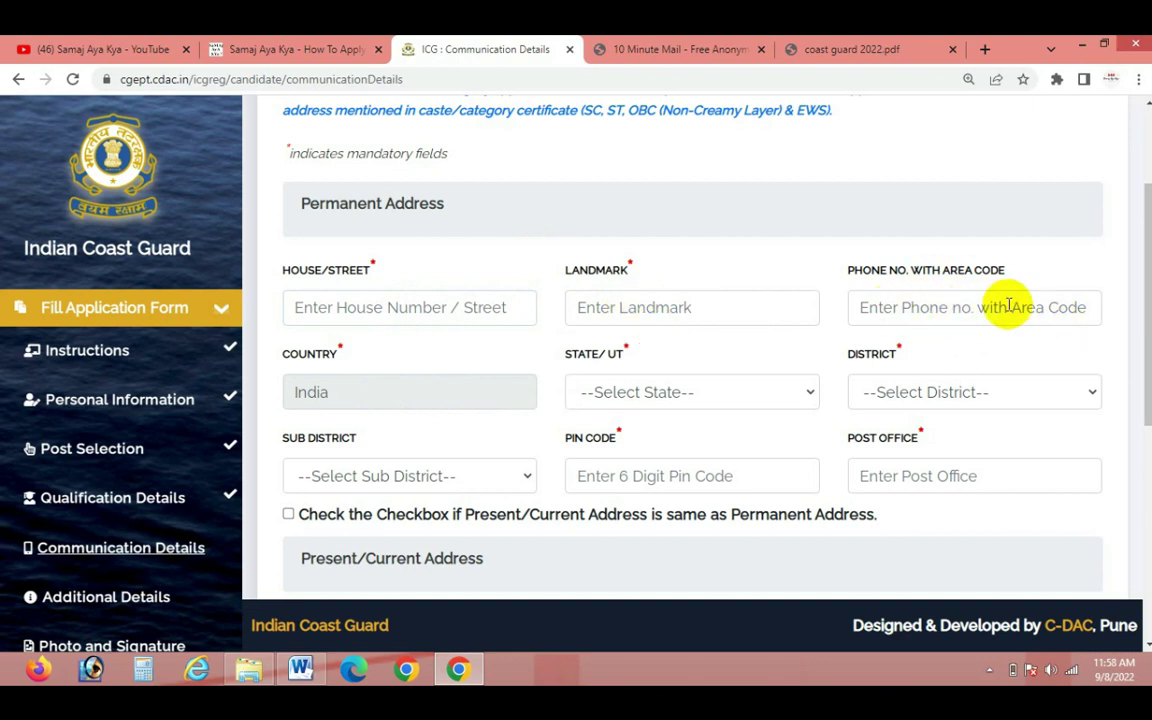
pyautogui.scroll(-1, 905, 401)
pyautogui.click(688, 310)
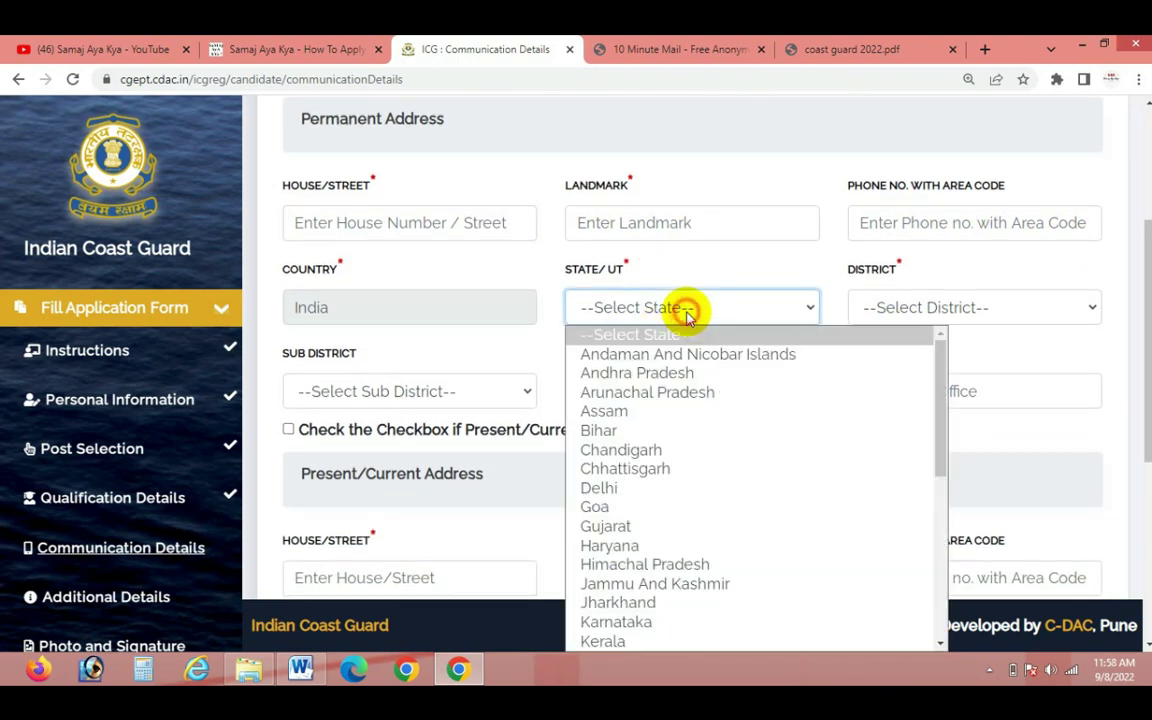
pyautogui.press('j')
pyautogui.click(688, 312)
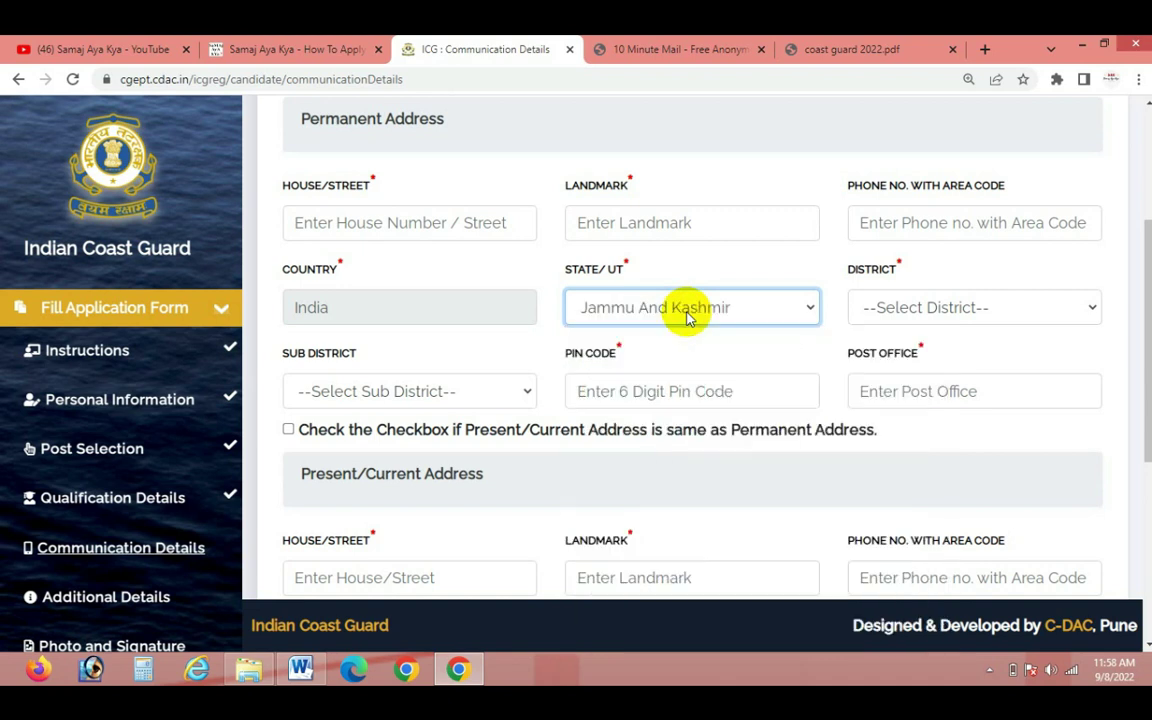
pyautogui.click(908, 300)
pyautogui.press('j')
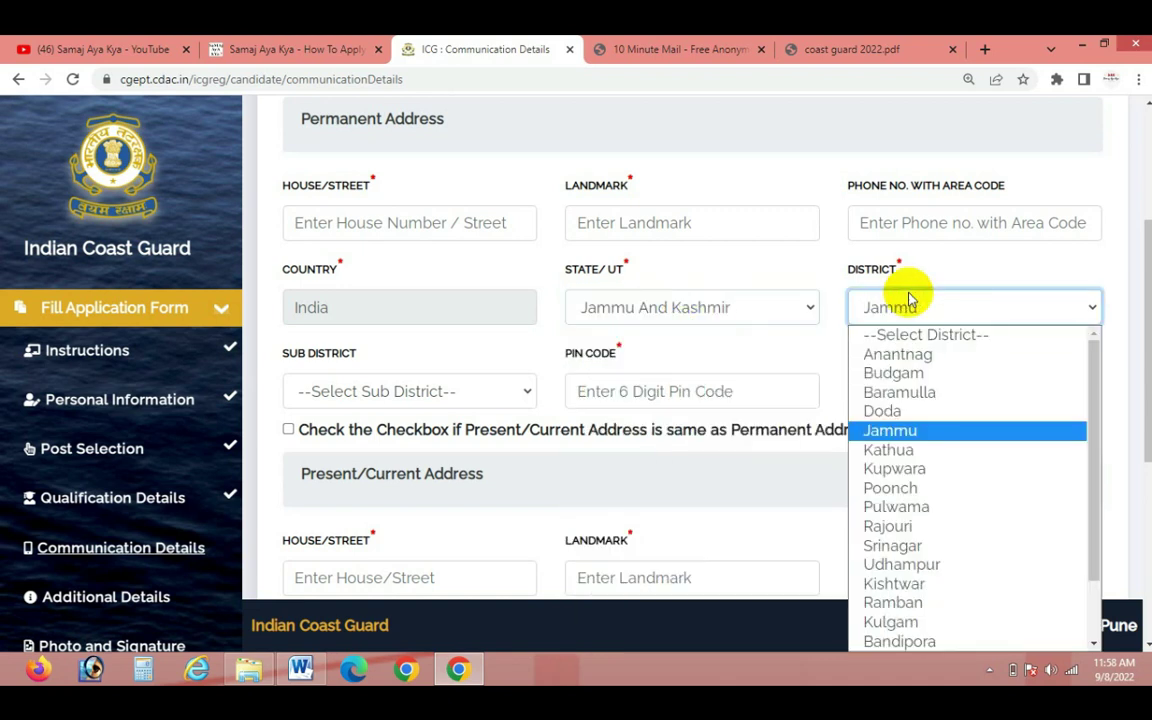
pyautogui.click(908, 300)
# Enter the post office and PIN code, and choose Jammu as the sub district
pyautogui.click(930, 398)
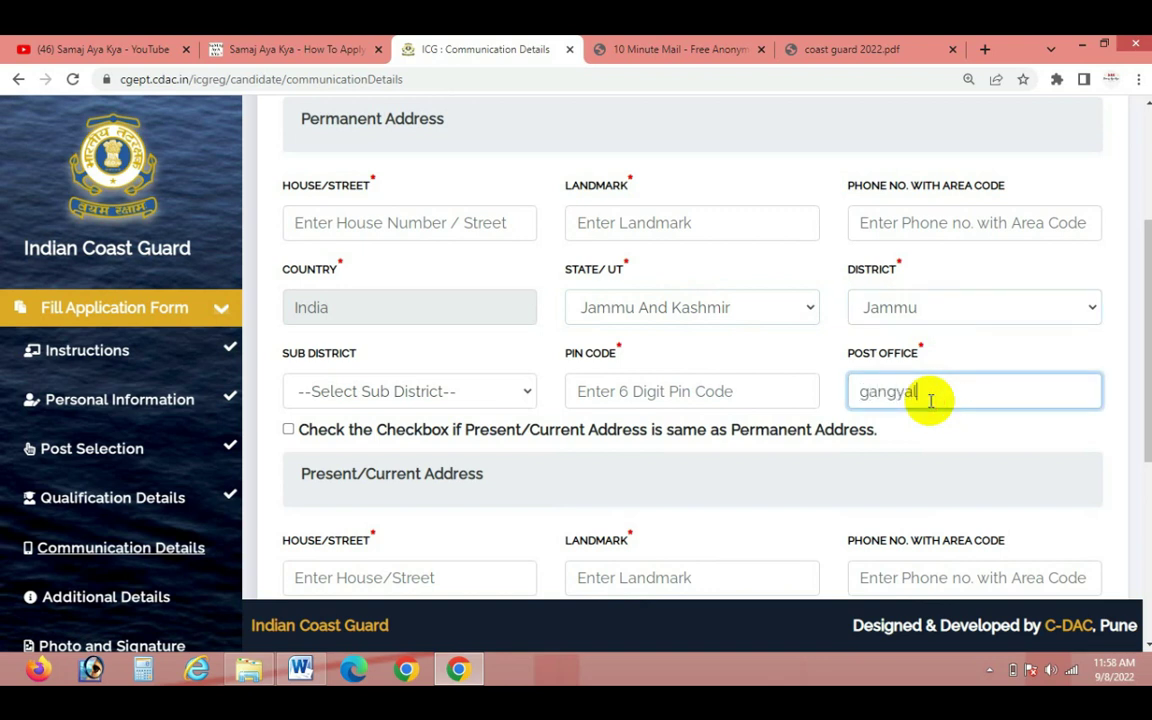
pyautogui.click(727, 395)
pyautogui.write('18')
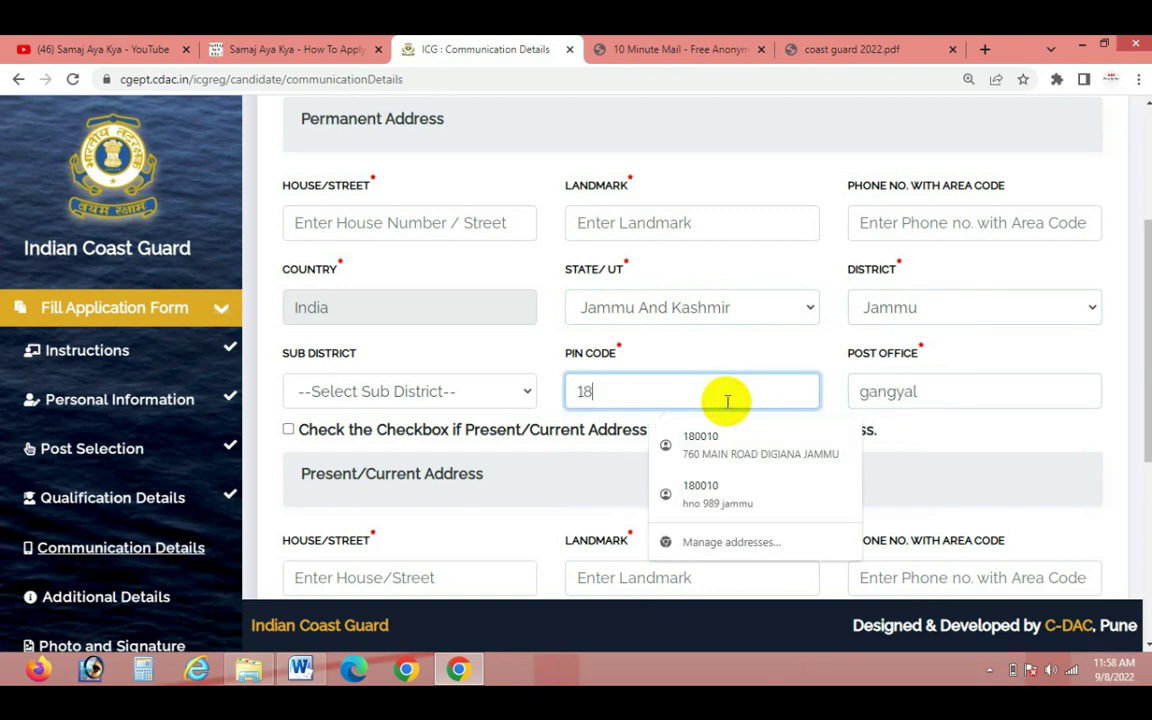
pyautogui.write('1132')
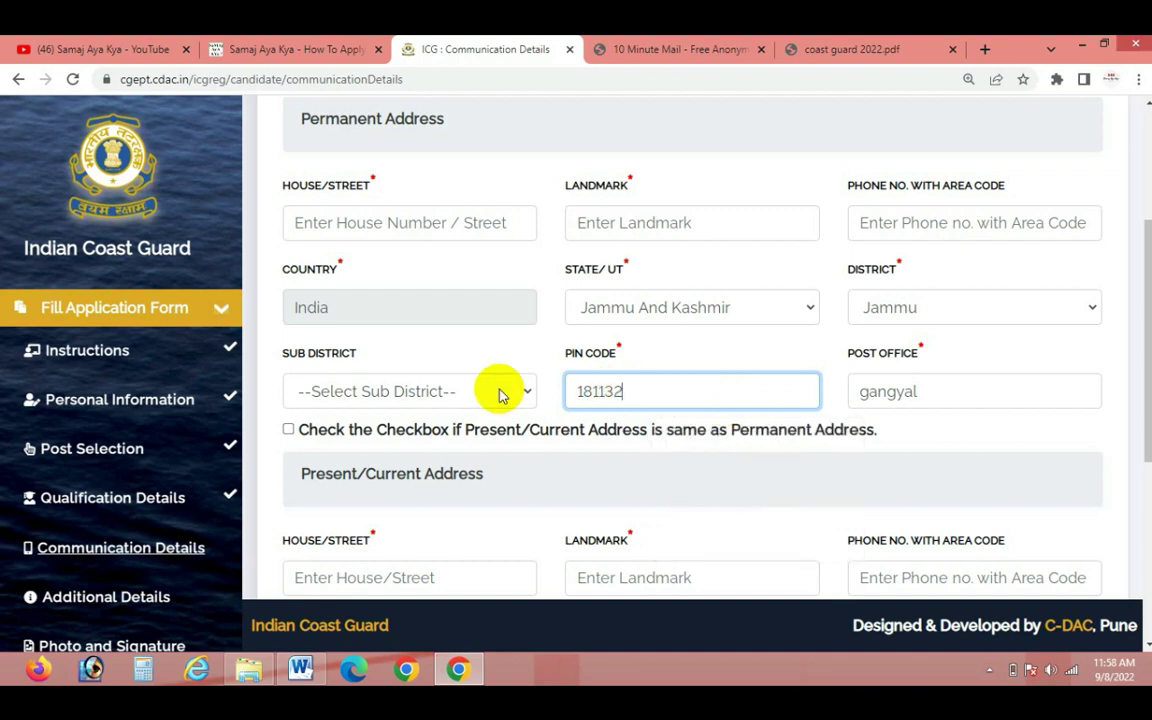
pyautogui.click(452, 394)
pyautogui.press('j')
pyautogui.press('Return')
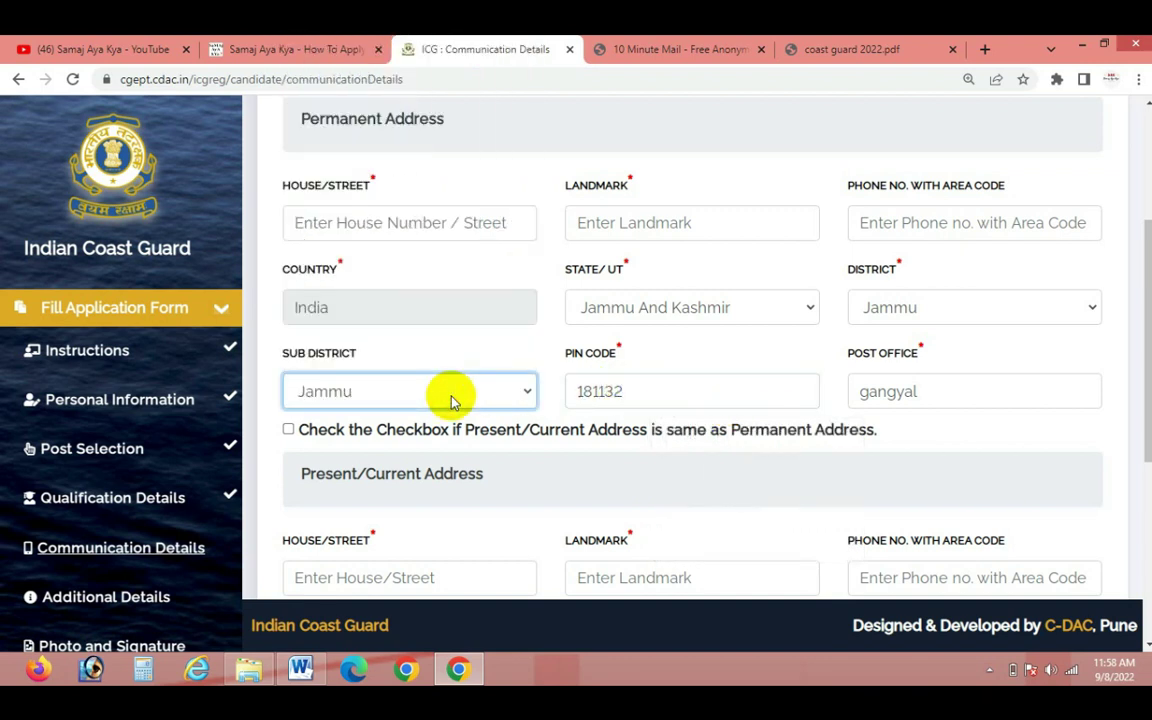
# Enter the permanent address house number and landmark
pyautogui.click(426, 222)
pyautogui.write('789')
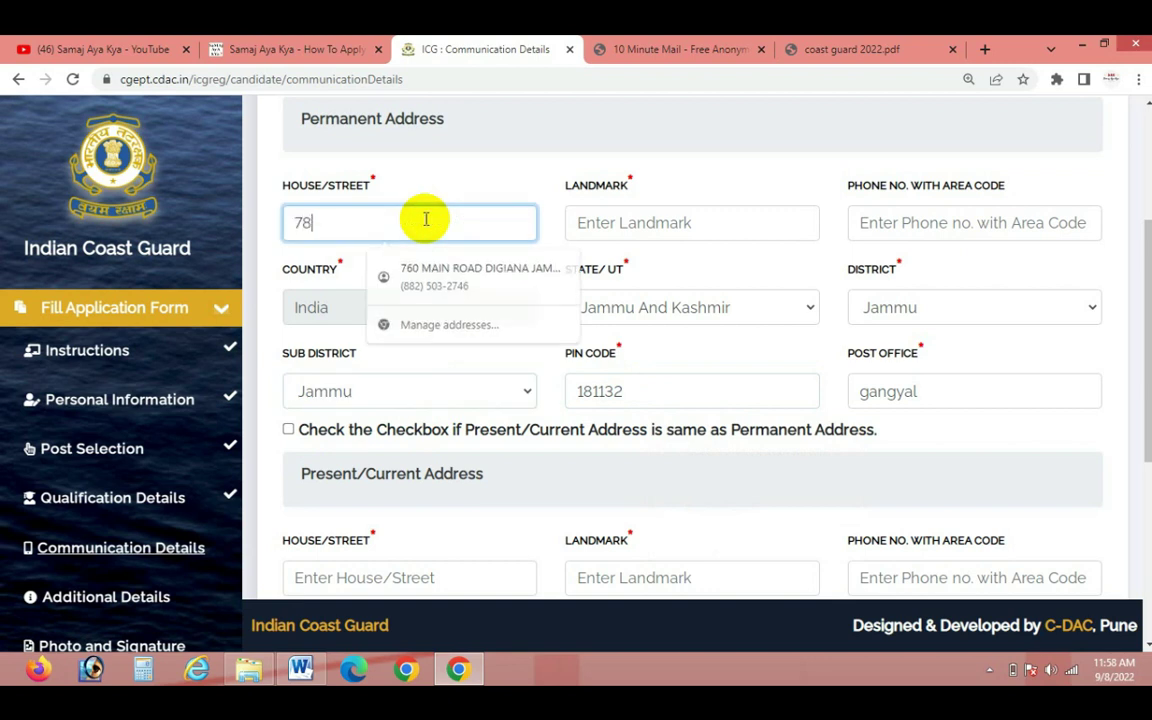
pyautogui.click(597, 224)
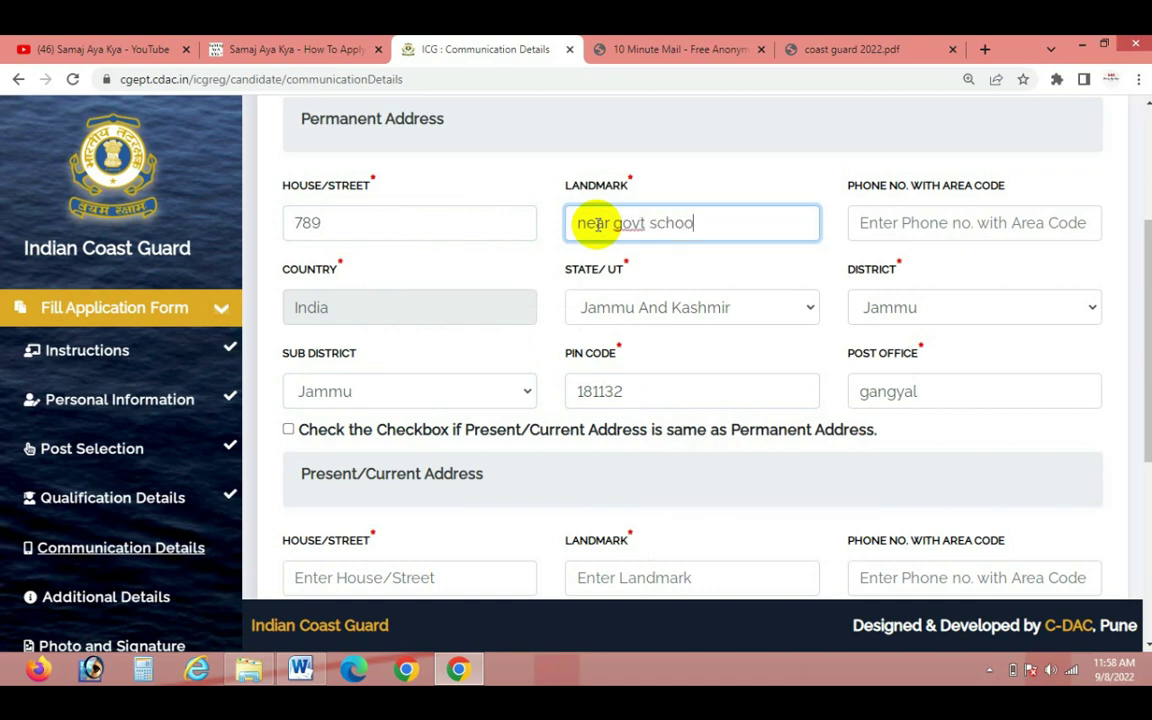
pyautogui.write('near govt schoolk')
pyautogui.press('BackSpace')
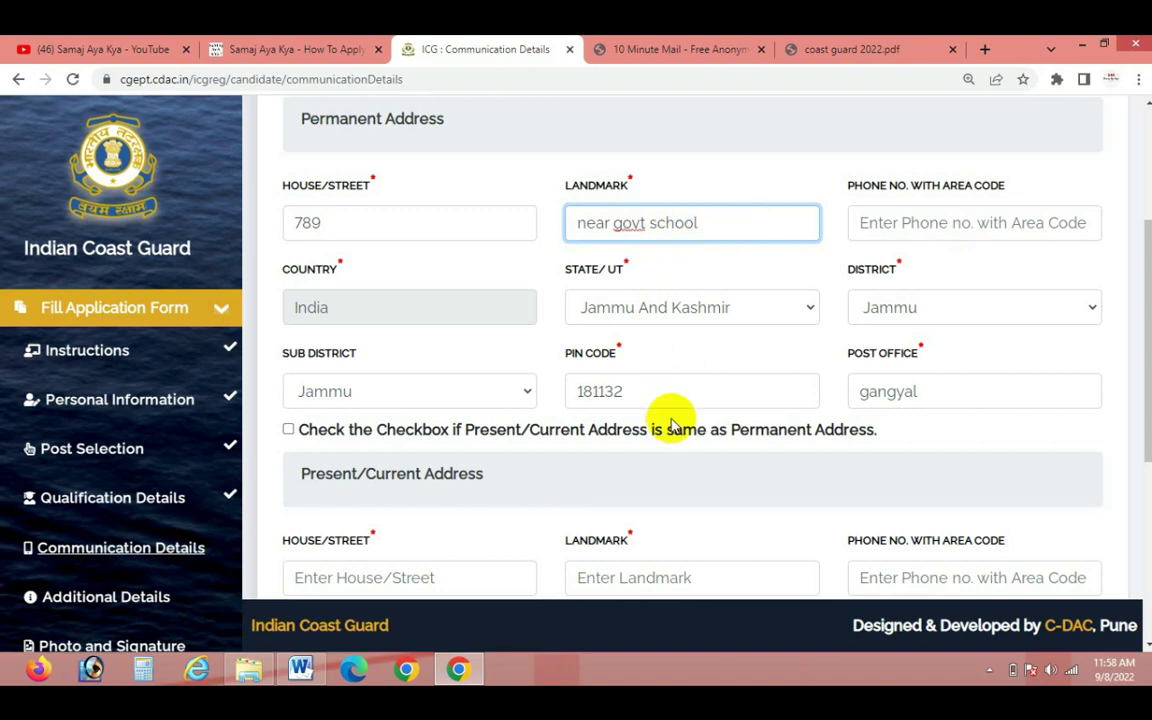
# Copy the permanent address to present, set domicile Jammu and Kashmir, and save
pyautogui.scroll(-1, 668, 417)
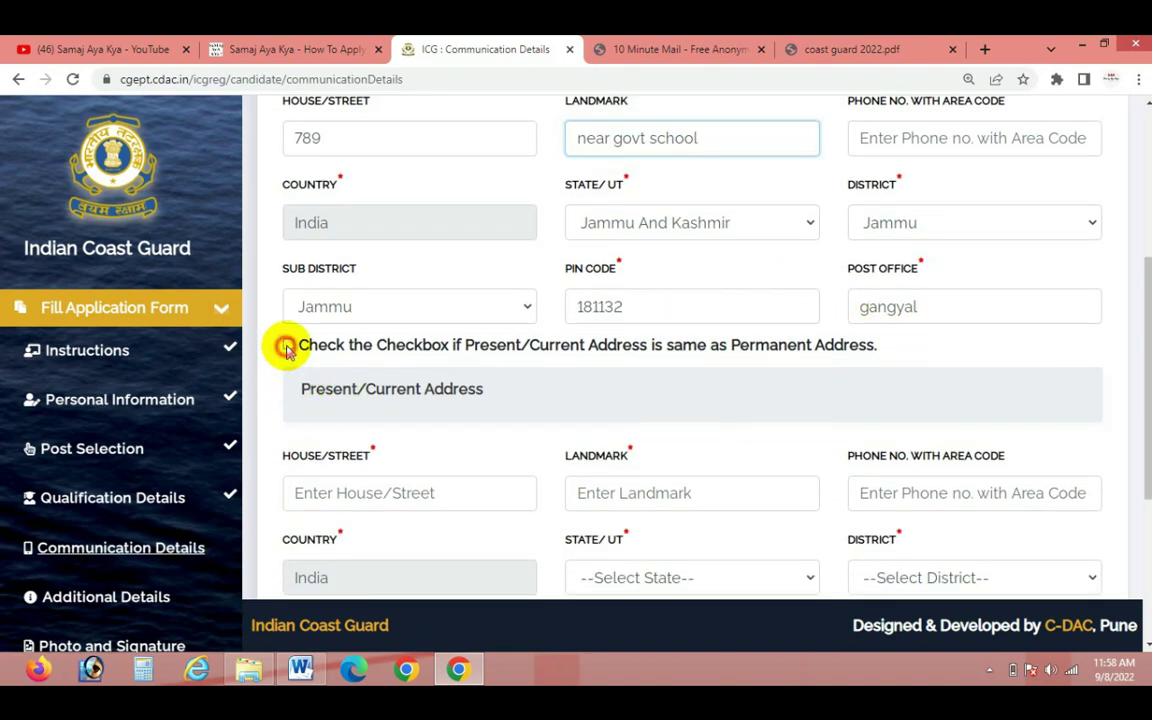
pyautogui.click(470, 344)
pyautogui.scroll(-1, 560, 450)
pyautogui.scroll(-3, 660, 450)
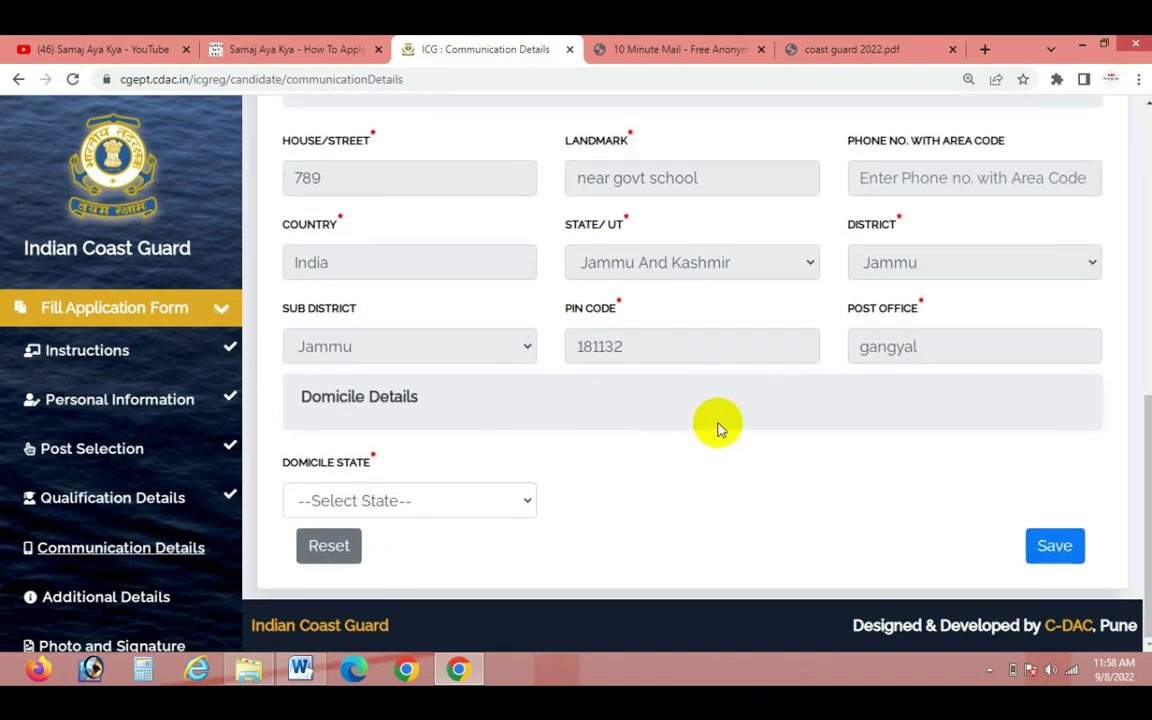
pyautogui.scroll(4, 694, 576)
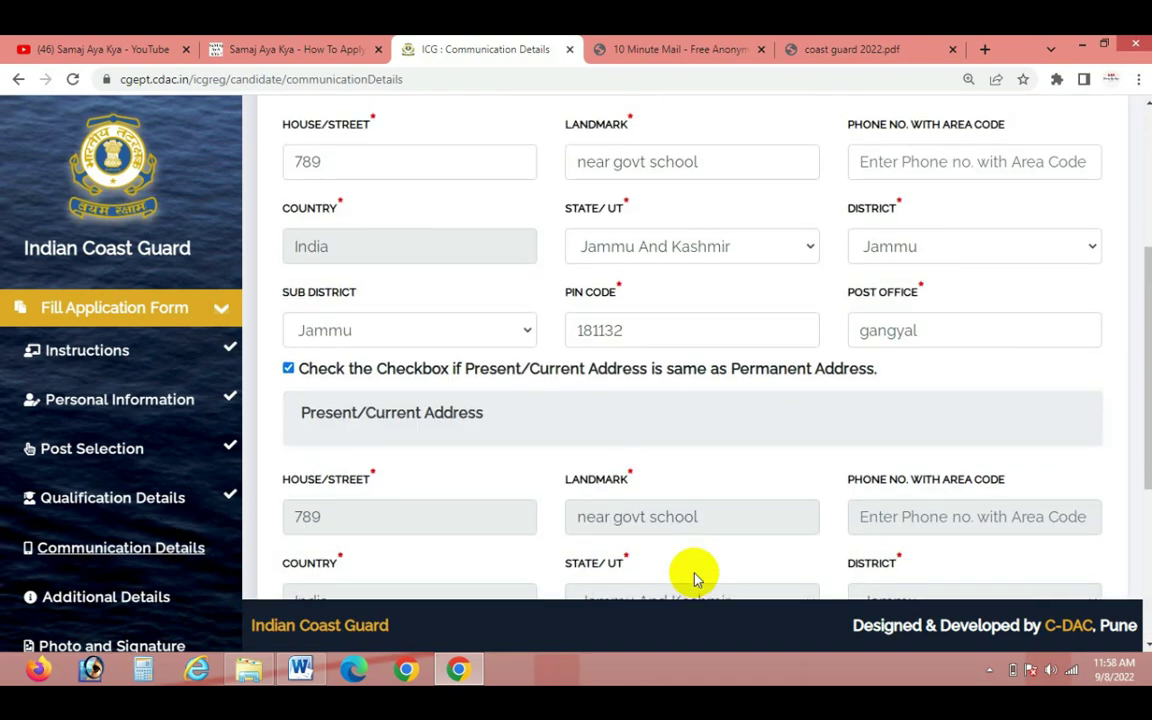
pyautogui.scroll(-4, 694, 576)
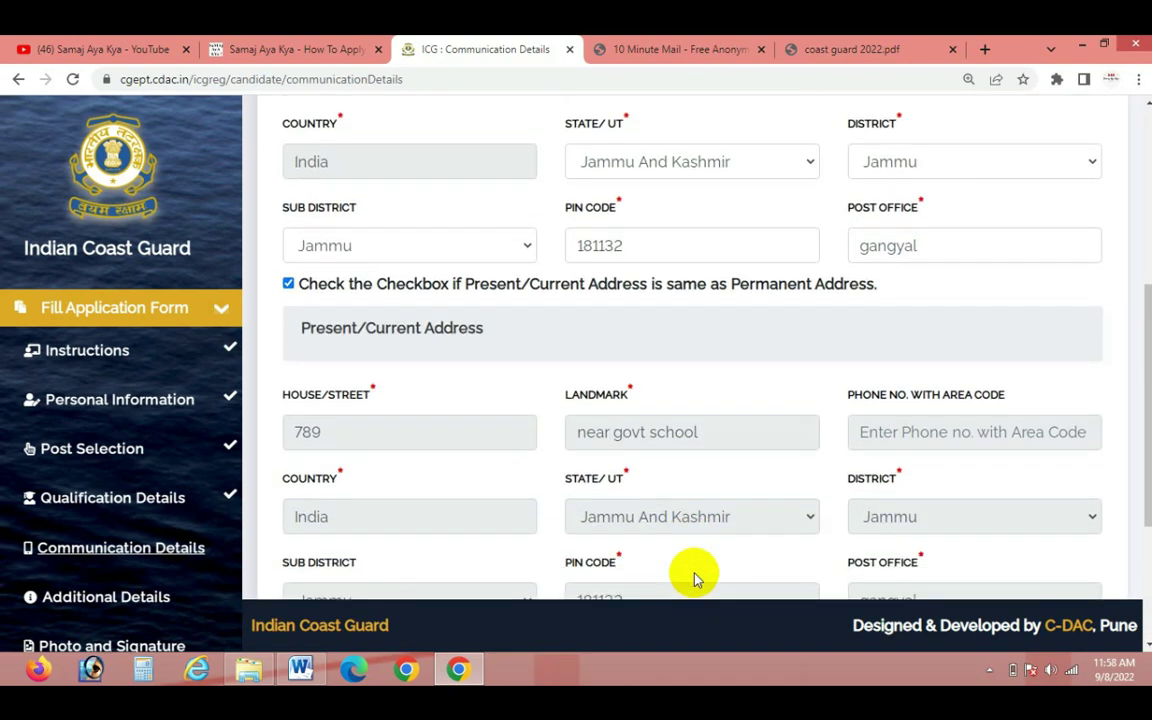
pyautogui.click(370, 508)
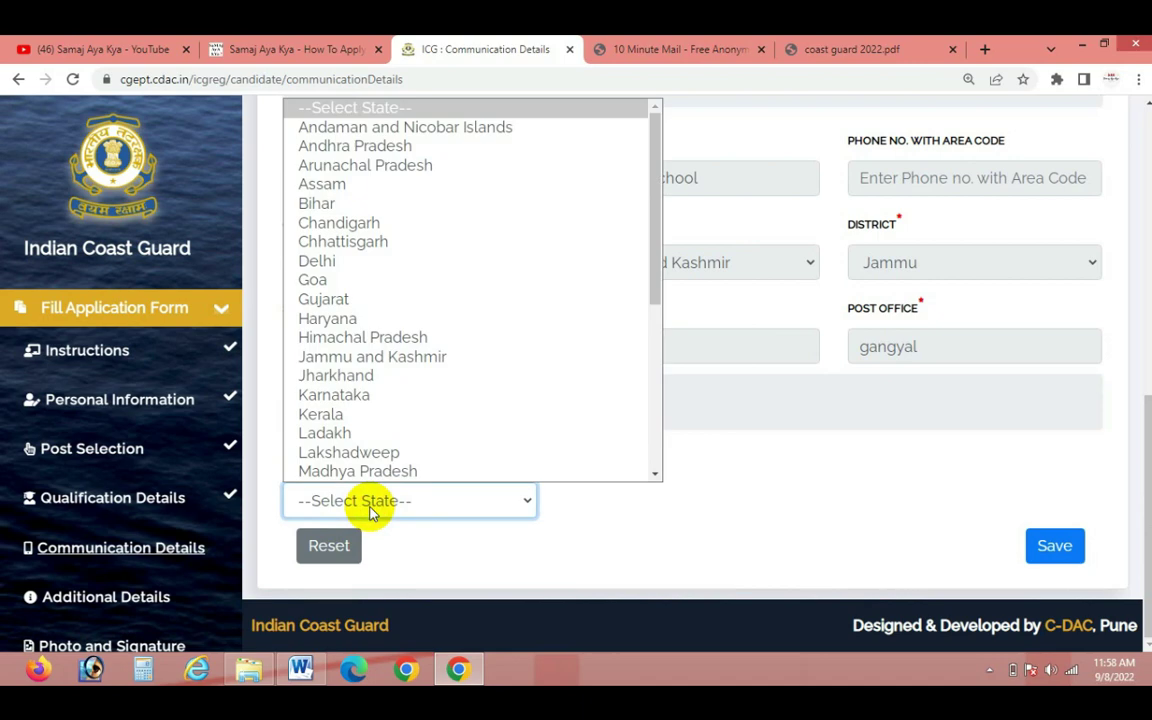
pyautogui.press('j')
pyautogui.press('Return')
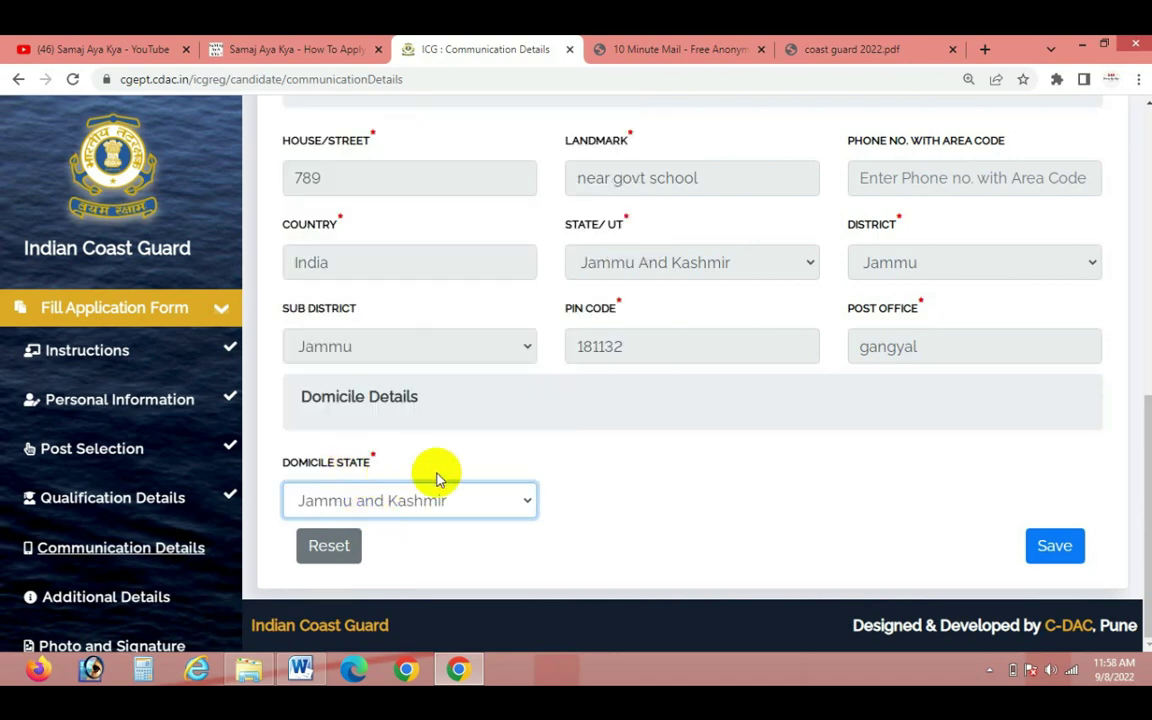
pyautogui.click(1052, 548)
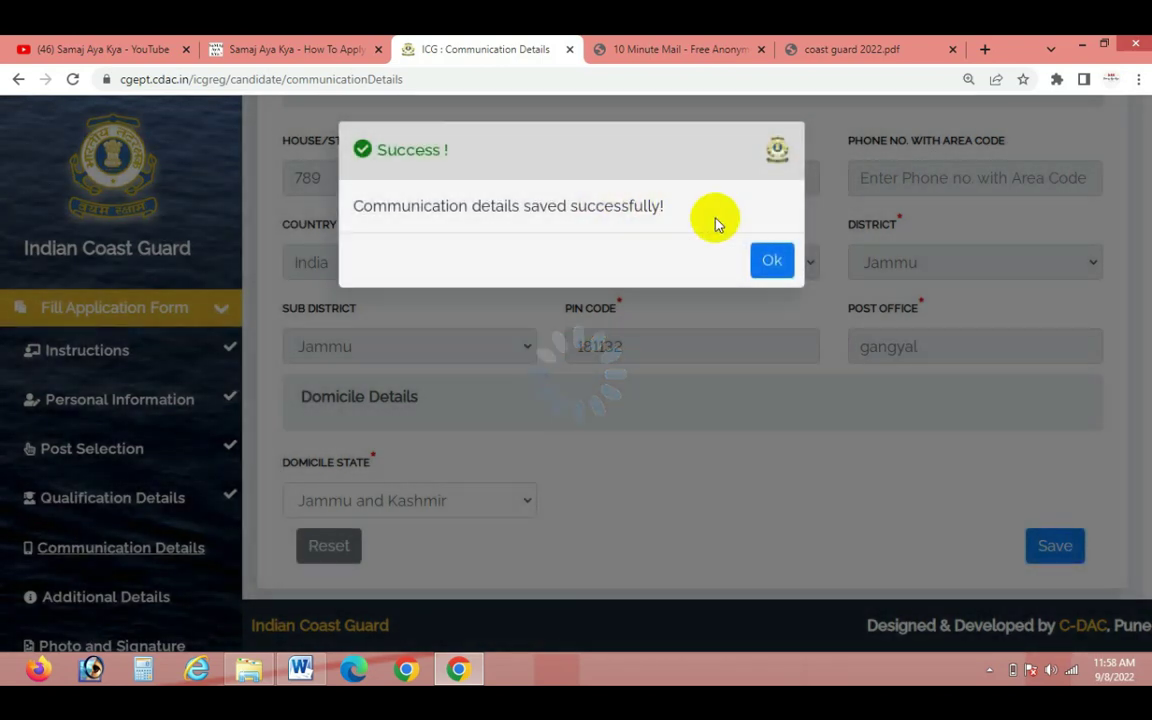
pyautogui.click(771, 260)
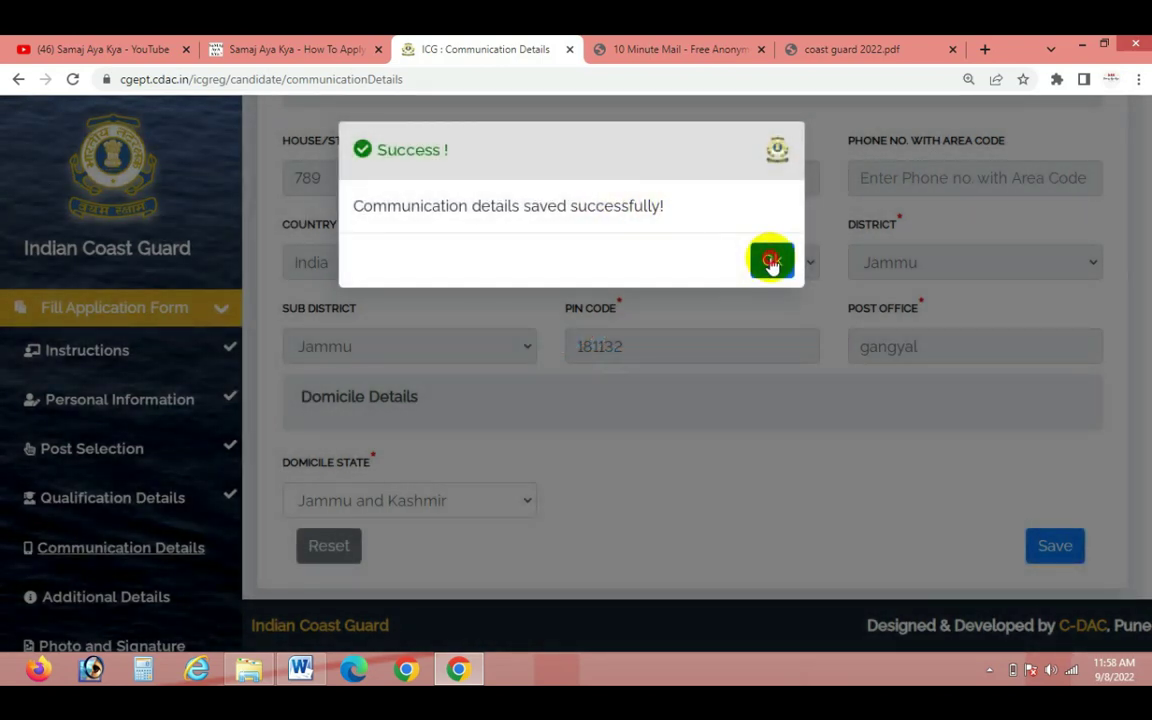
# Answer No to NCC, Sainik School, armed forces, sports and Coast Guard parent; Yes to swimming
pyautogui.scroll(-3, 826, 478)
pyautogui.scroll(2, 826, 478)
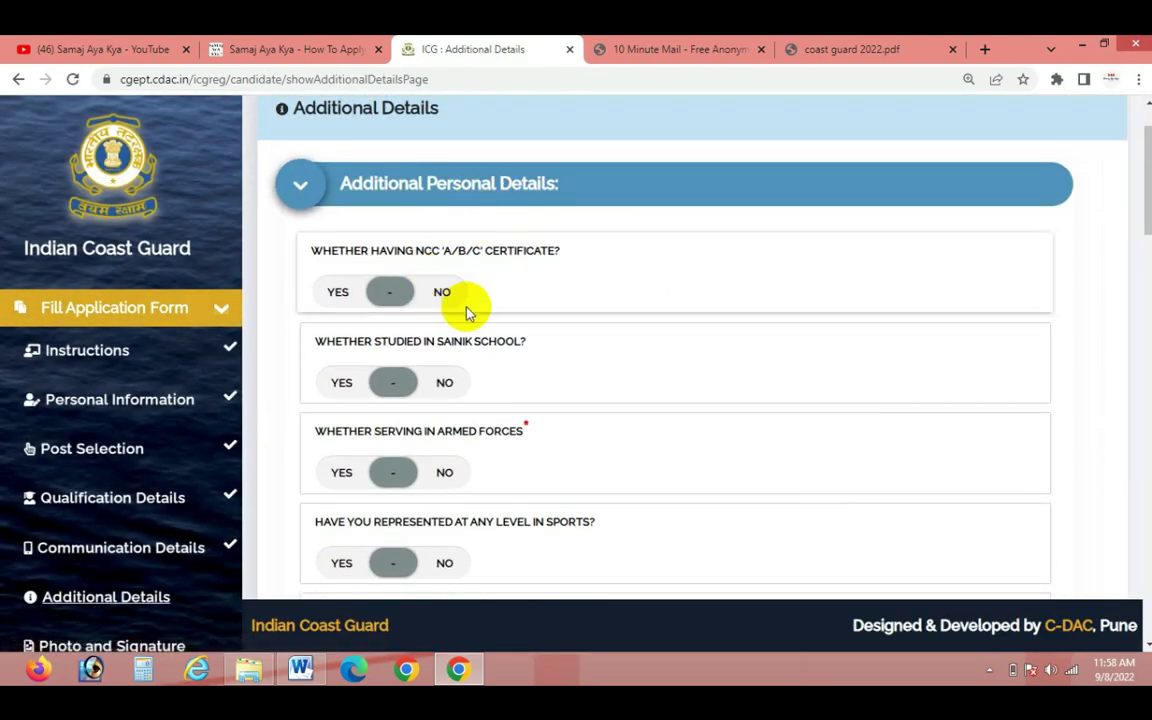
pyautogui.click(443, 293)
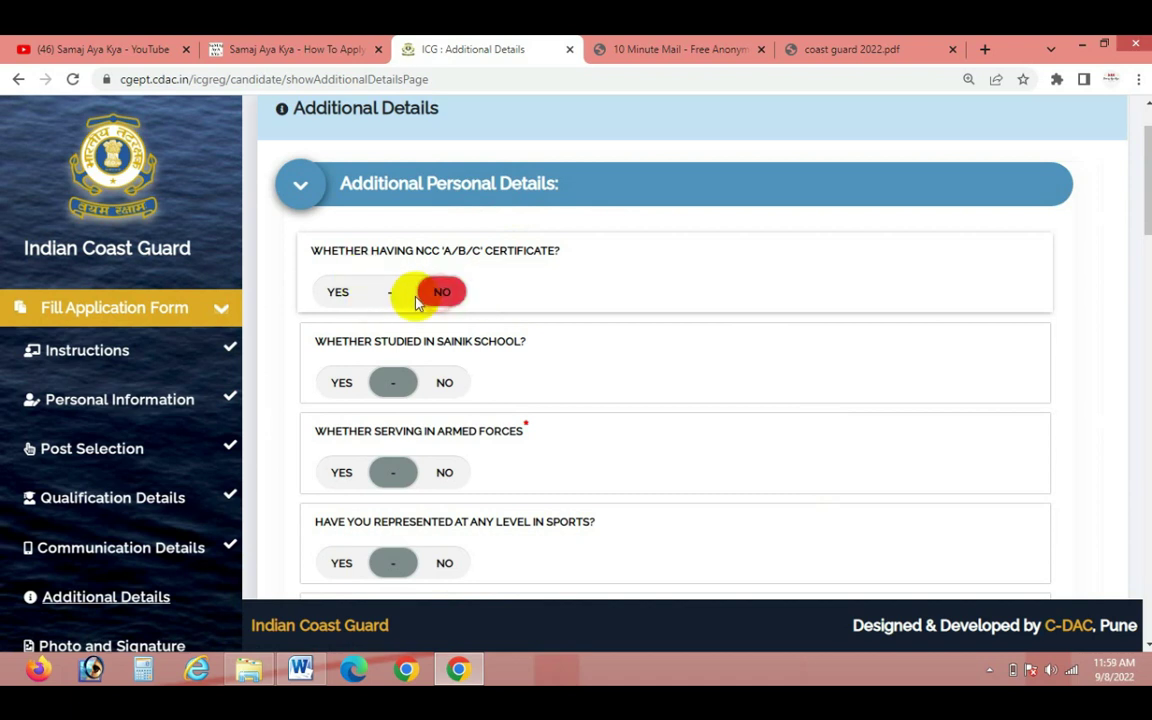
pyautogui.click(442, 384)
pyautogui.scroll(-1, 599, 411)
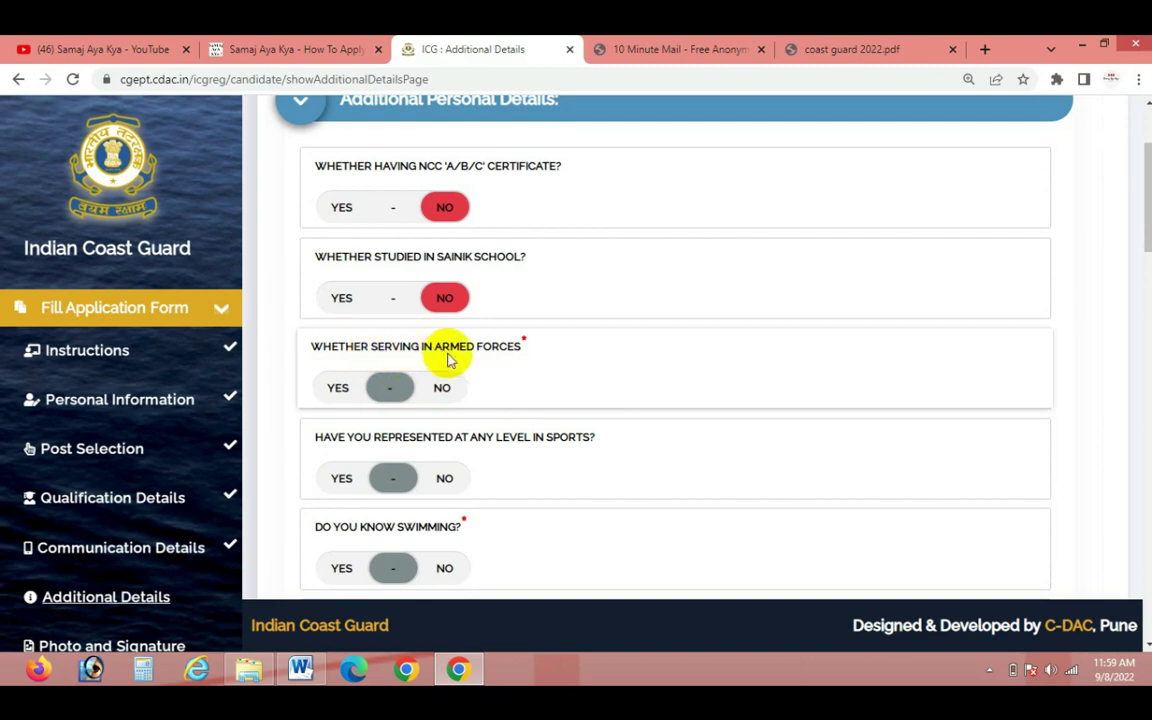
pyautogui.click(444, 389)
pyautogui.scroll(-1, 566, 398)
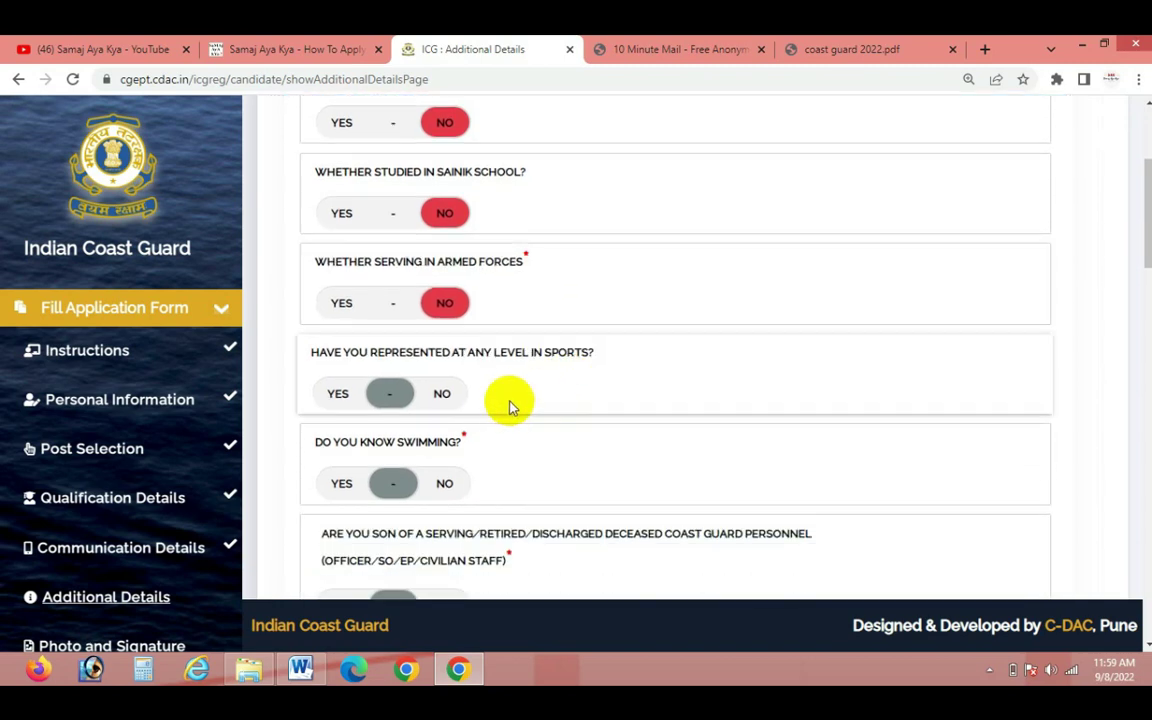
pyautogui.click(443, 395)
pyautogui.scroll(-2, 548, 404)
pyautogui.click(338, 317)
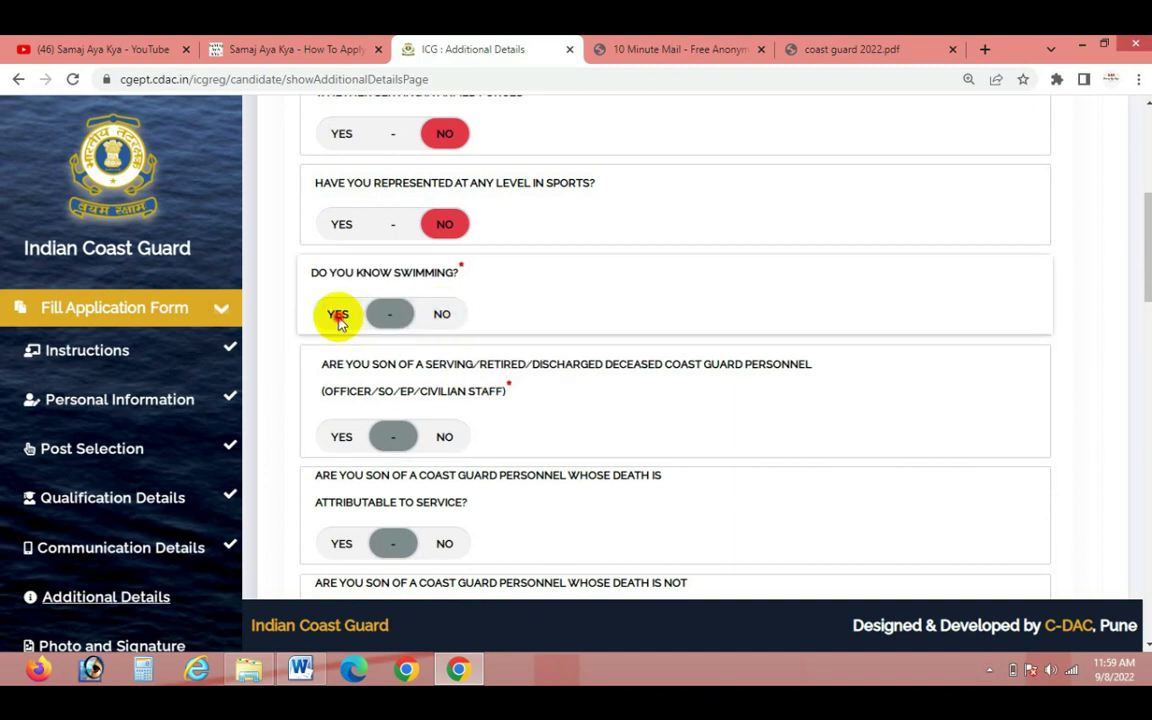
pyautogui.scroll(-1, 610, 395)
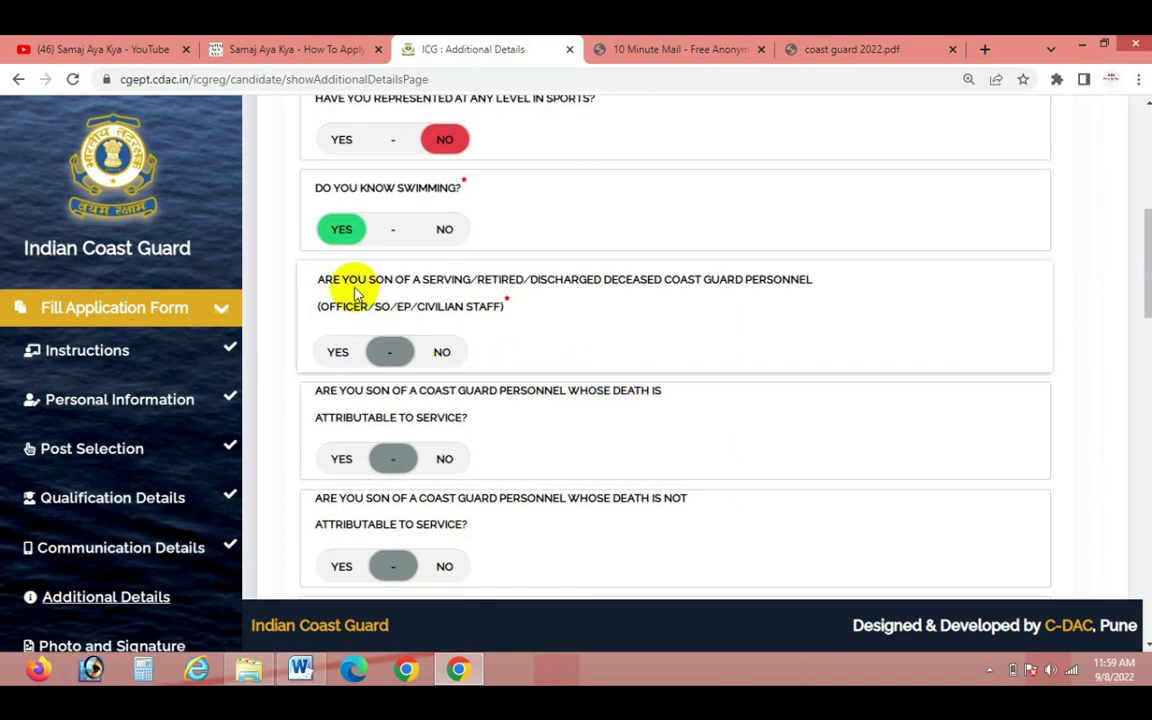
pyautogui.click(446, 354)
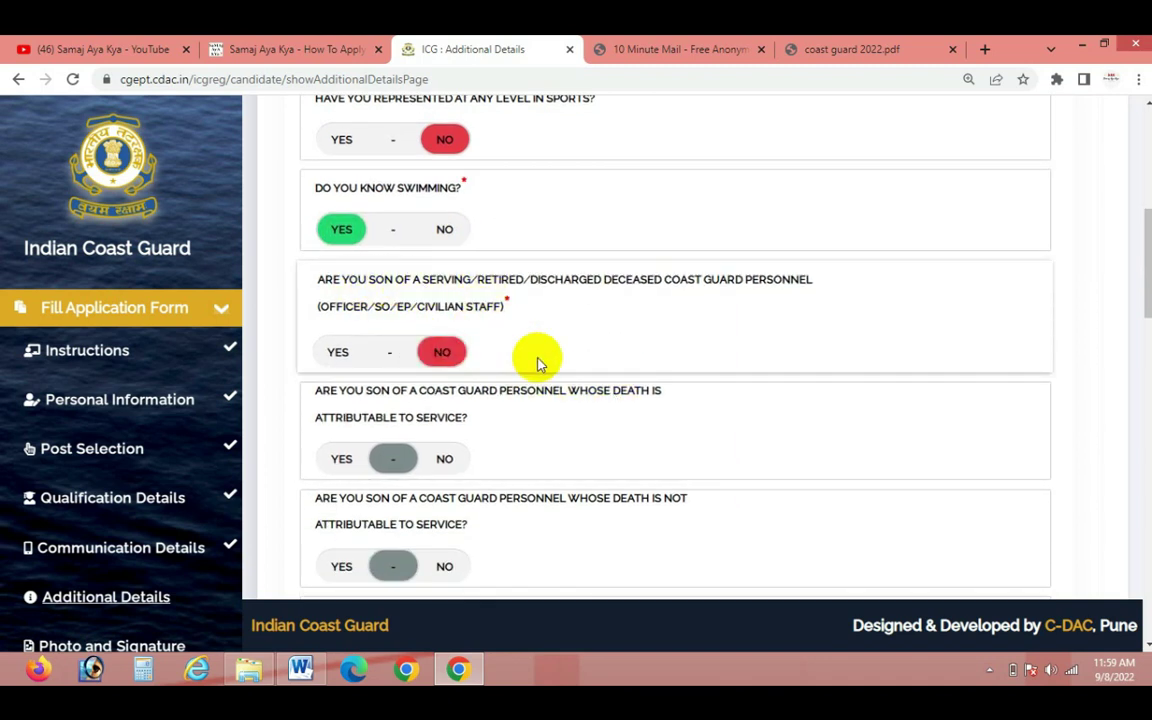
# Answer No to service death, war widow, defence parents, government employment and discharge questions
pyautogui.scroll(-1, 538, 364)
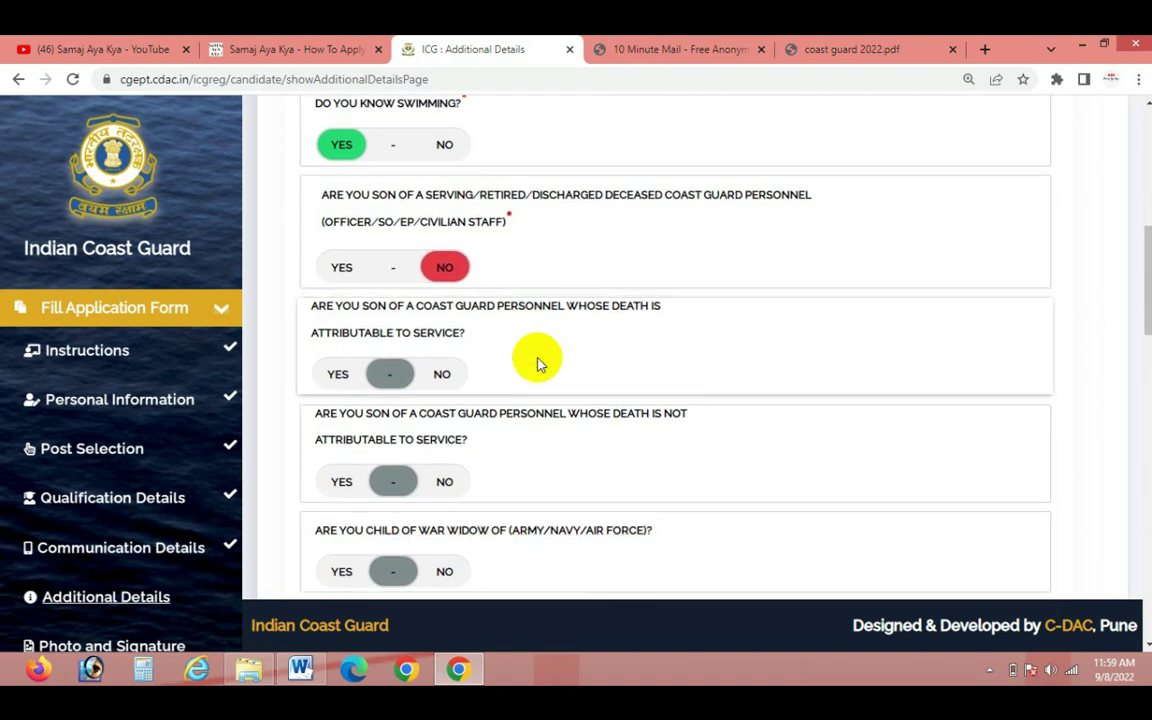
pyautogui.click(444, 375)
pyautogui.scroll(-1, 550, 377)
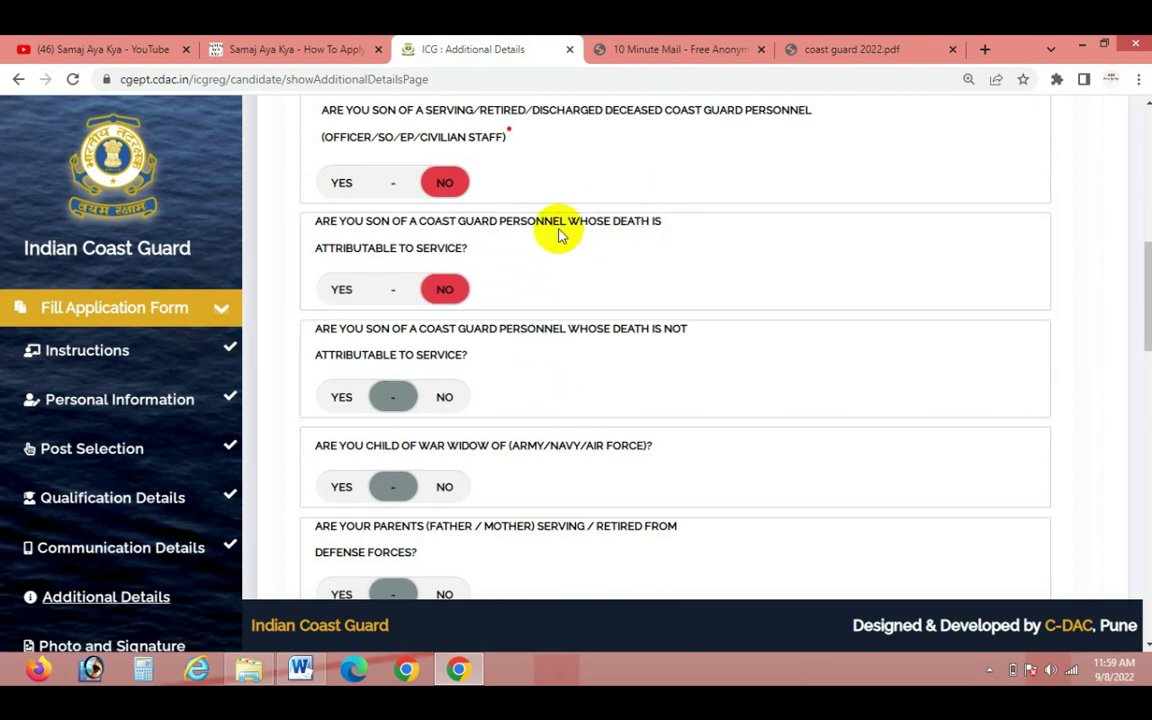
pyautogui.click(443, 397)
pyautogui.scroll(-1, 560, 406)
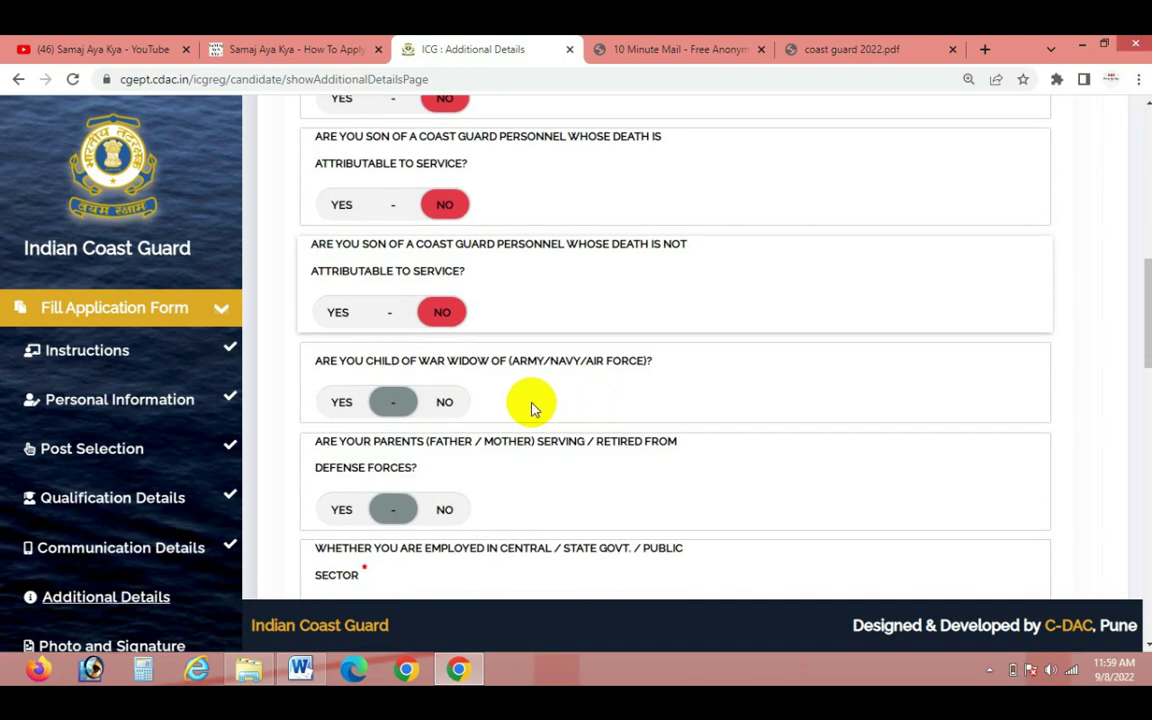
pyautogui.click(441, 403)
pyautogui.scroll(-1, 468, 447)
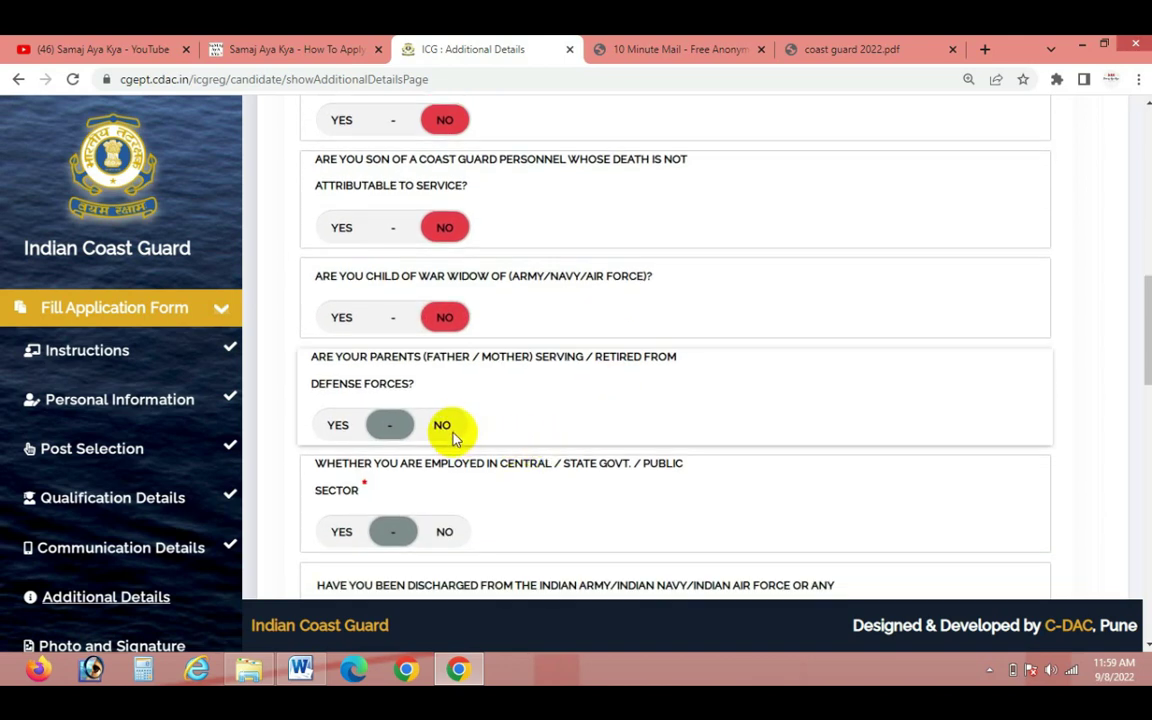
pyautogui.click(449, 433)
pyautogui.scroll(-1, 525, 455)
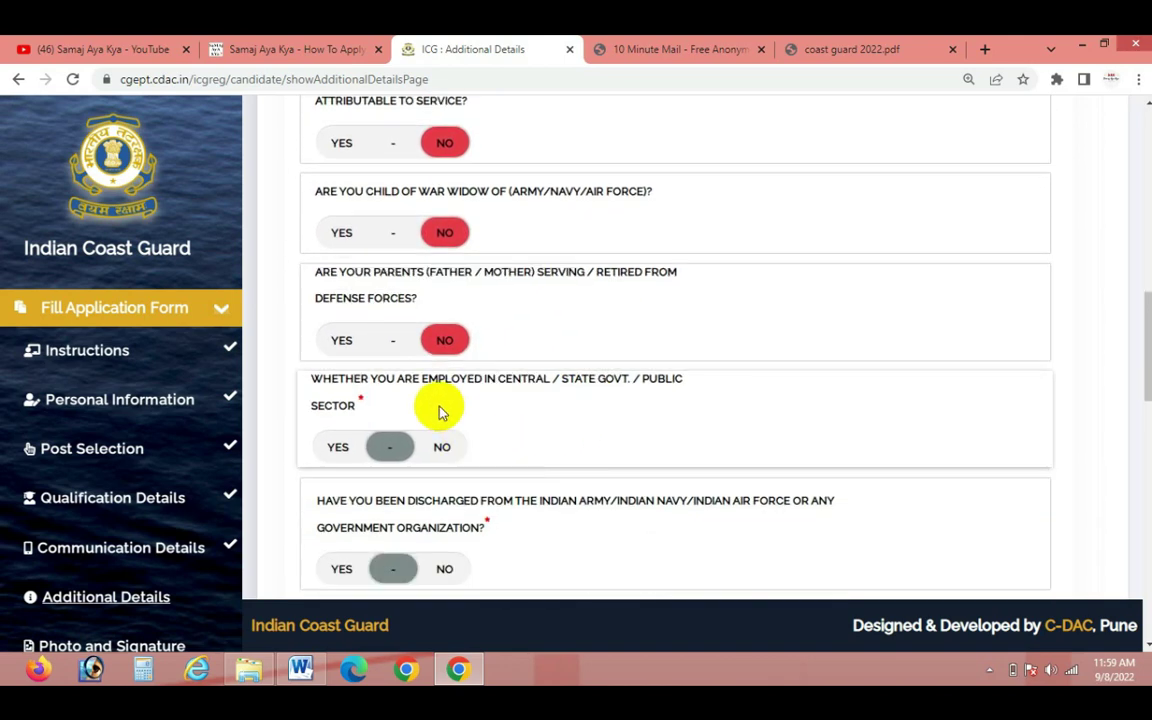
pyautogui.click(455, 450)
pyautogui.scroll(-2, 625, 468)
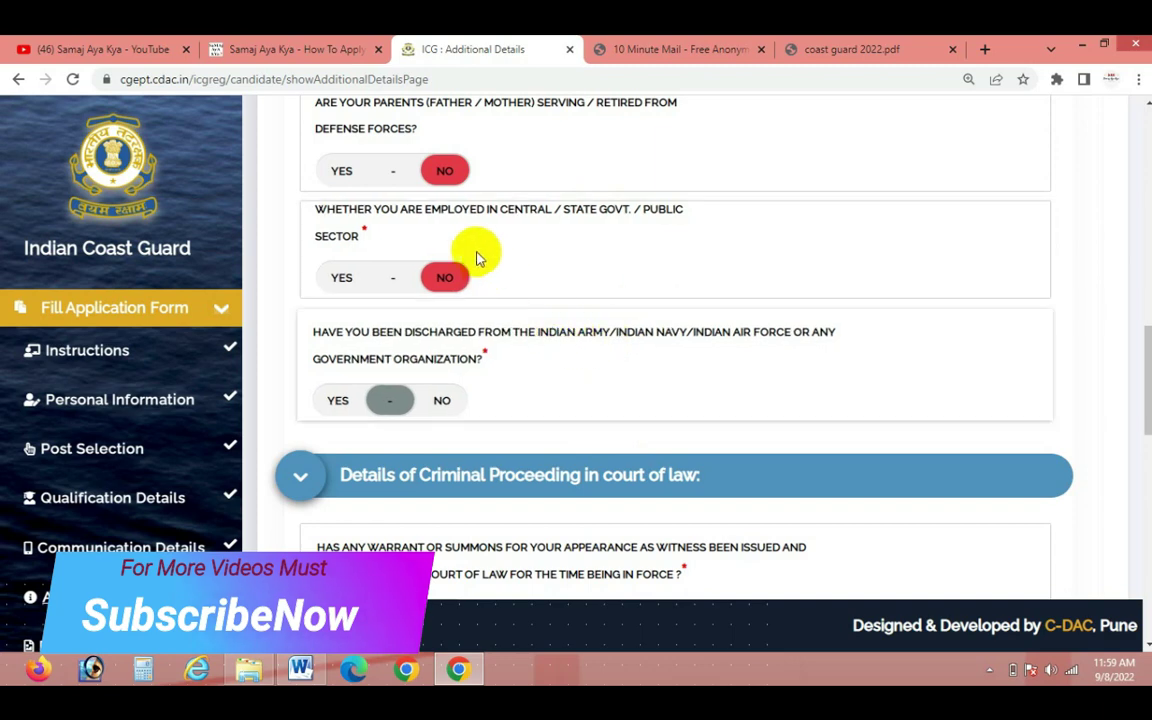
pyautogui.click(442, 399)
pyautogui.scroll(-4, 617, 390)
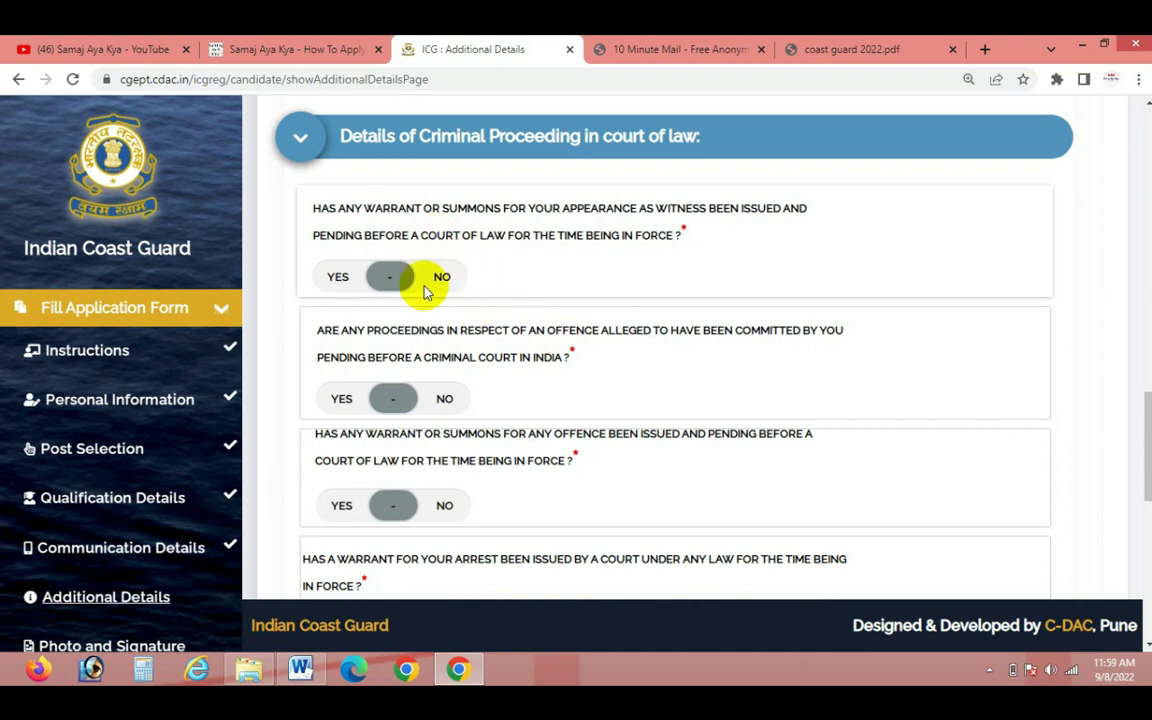
# Answer No to all summons, warrant, conviction, acquittal and debarment questions, then submit
pyautogui.click(442, 277)
pyautogui.click(444, 398)
pyautogui.click(444, 505)
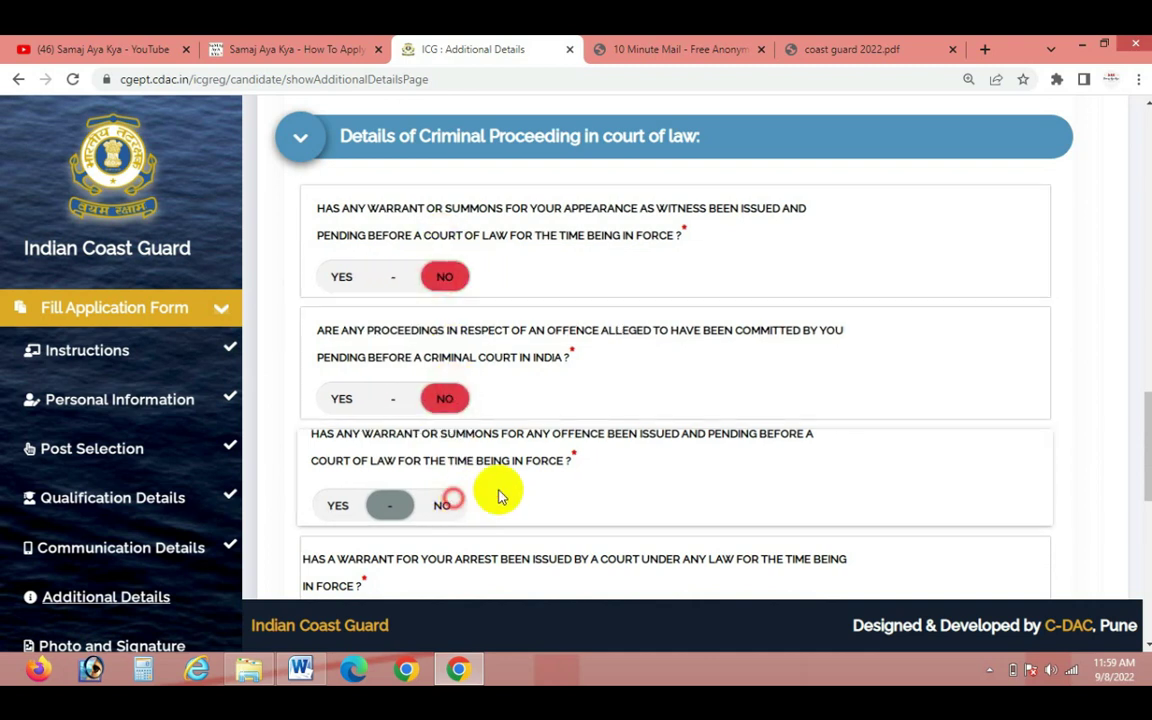
pyautogui.scroll(-1, 500, 494)
pyautogui.click(444, 543)
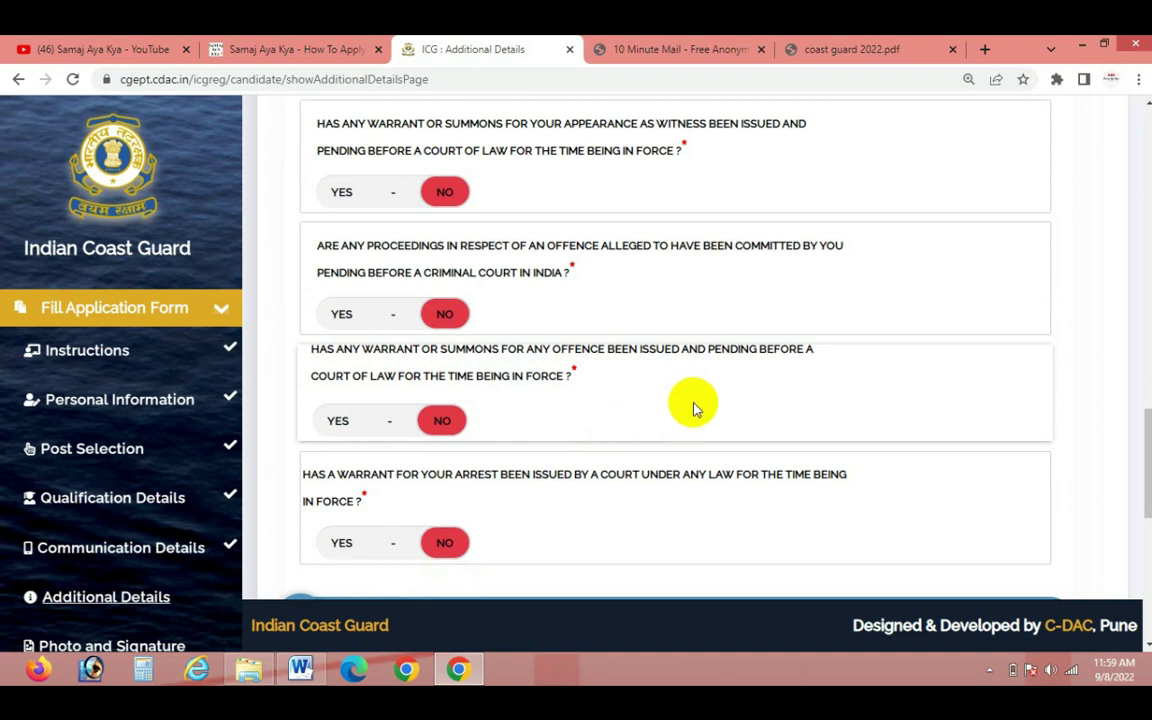
pyautogui.scroll(-4, 704, 535)
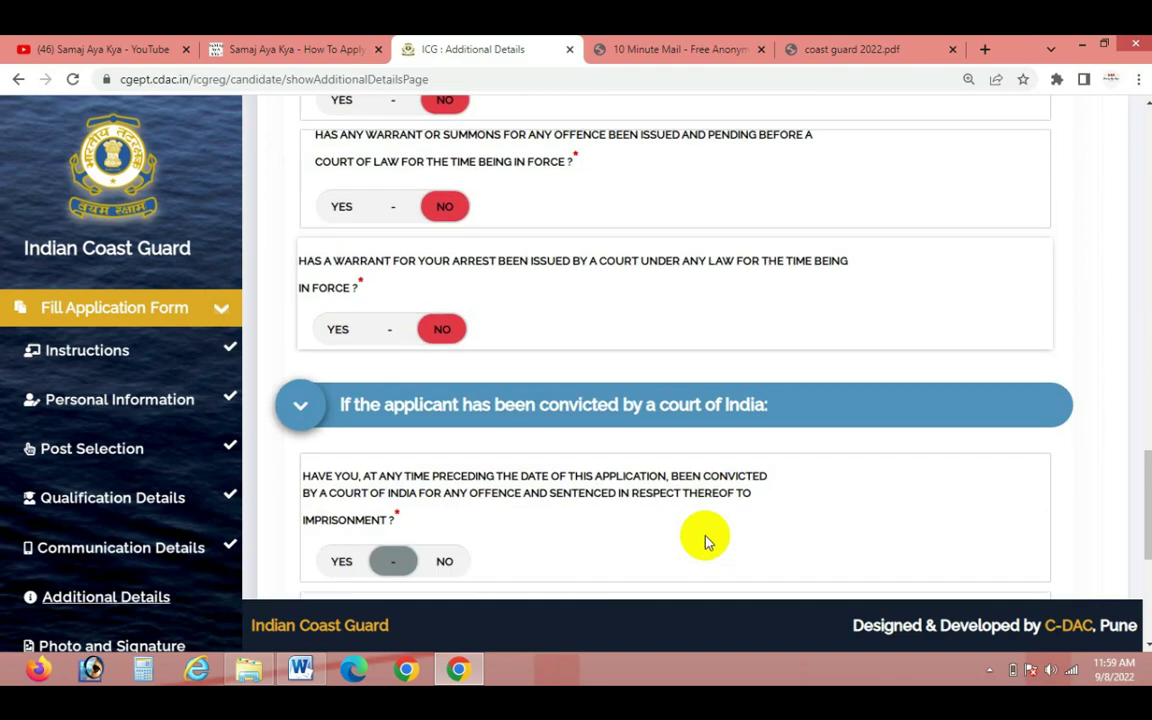
pyautogui.scroll(-1, 704, 540)
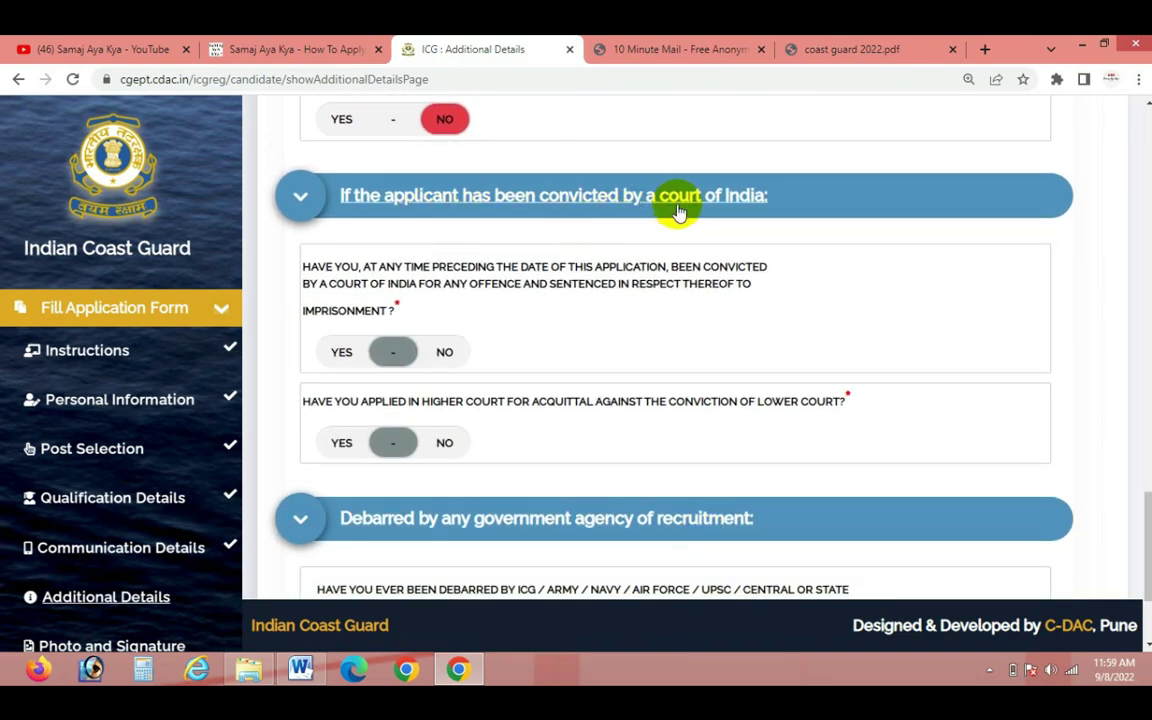
pyautogui.click(441, 354)
pyautogui.click(443, 442)
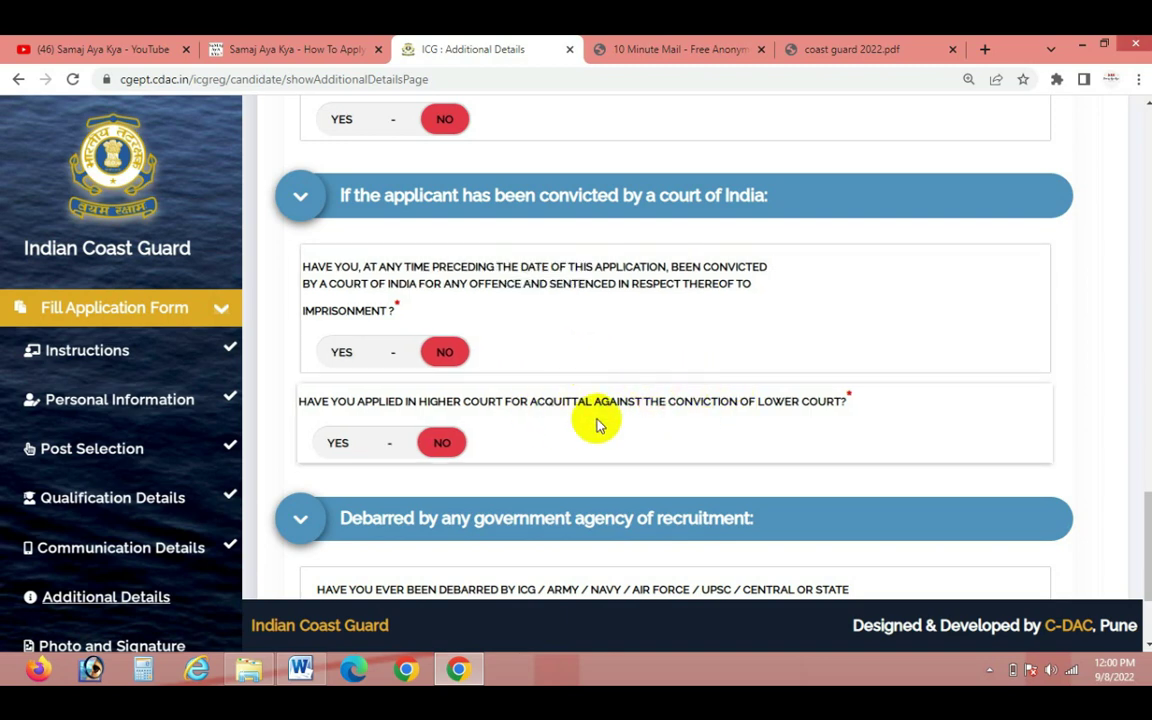
pyautogui.scroll(-2, 596, 424)
pyautogui.scroll(-1, 598, 424)
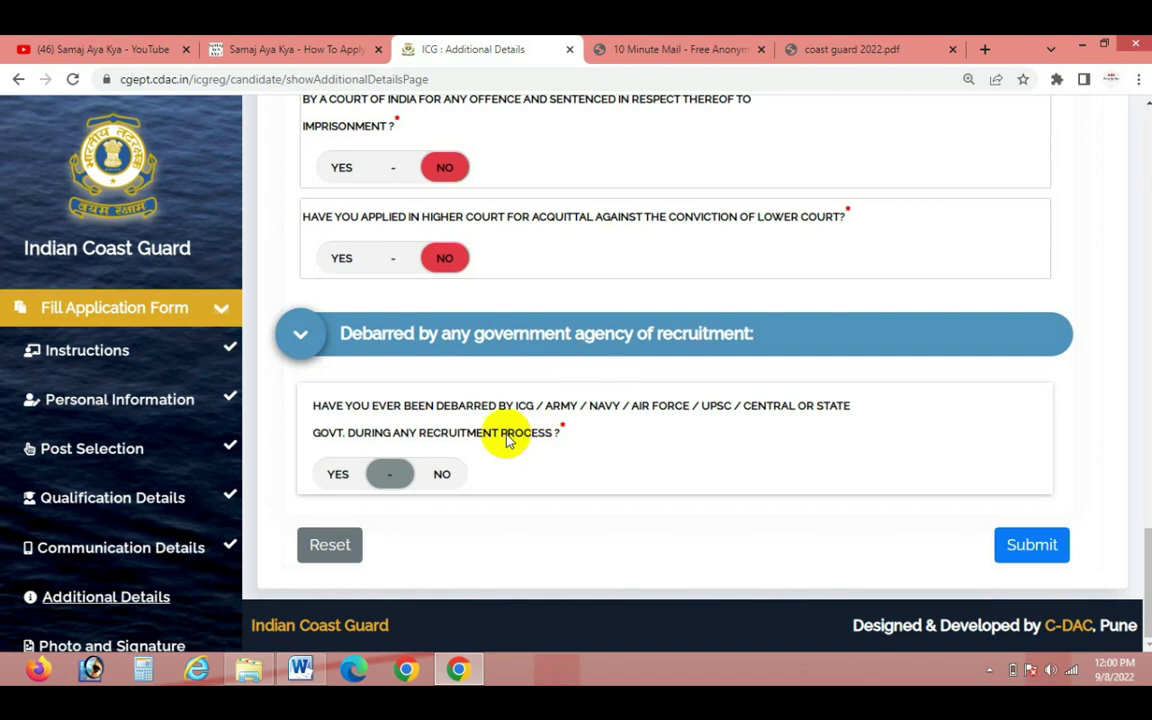
pyautogui.click(448, 477)
pyautogui.click(1025, 546)
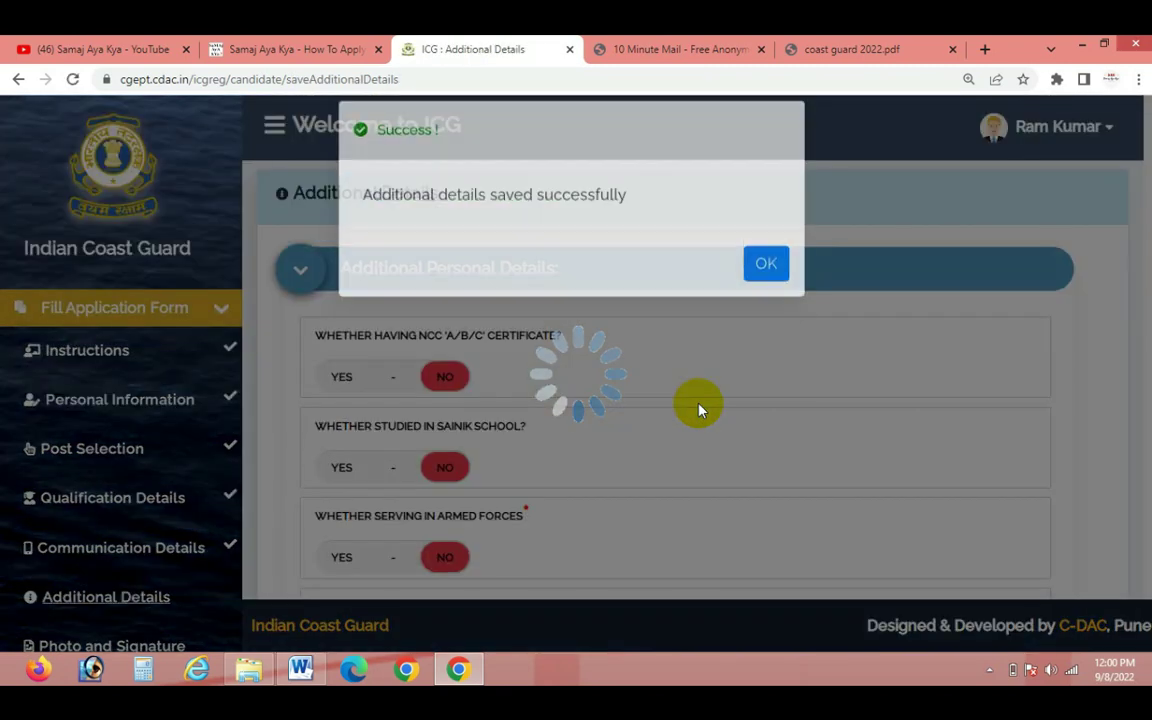
# Rename the photo file to Passport_Photograph in the file picker
pyautogui.click(771, 289)
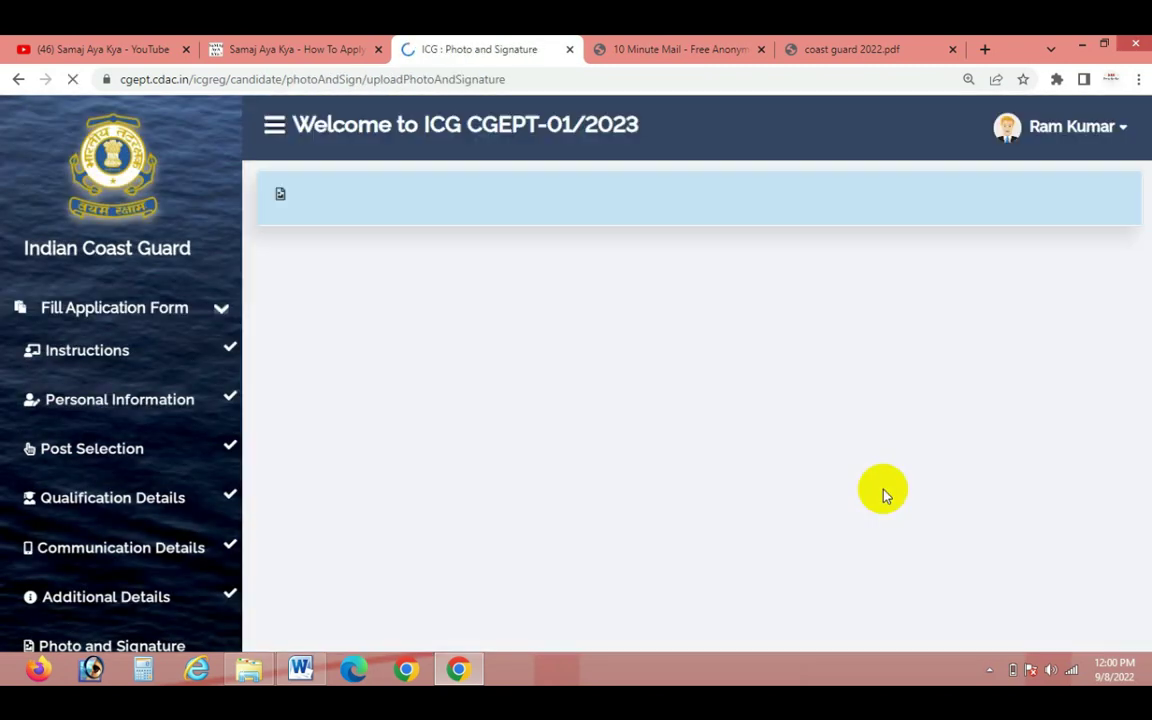
pyautogui.scroll(-2, 784, 485)
pyautogui.scroll(-1, 784, 493)
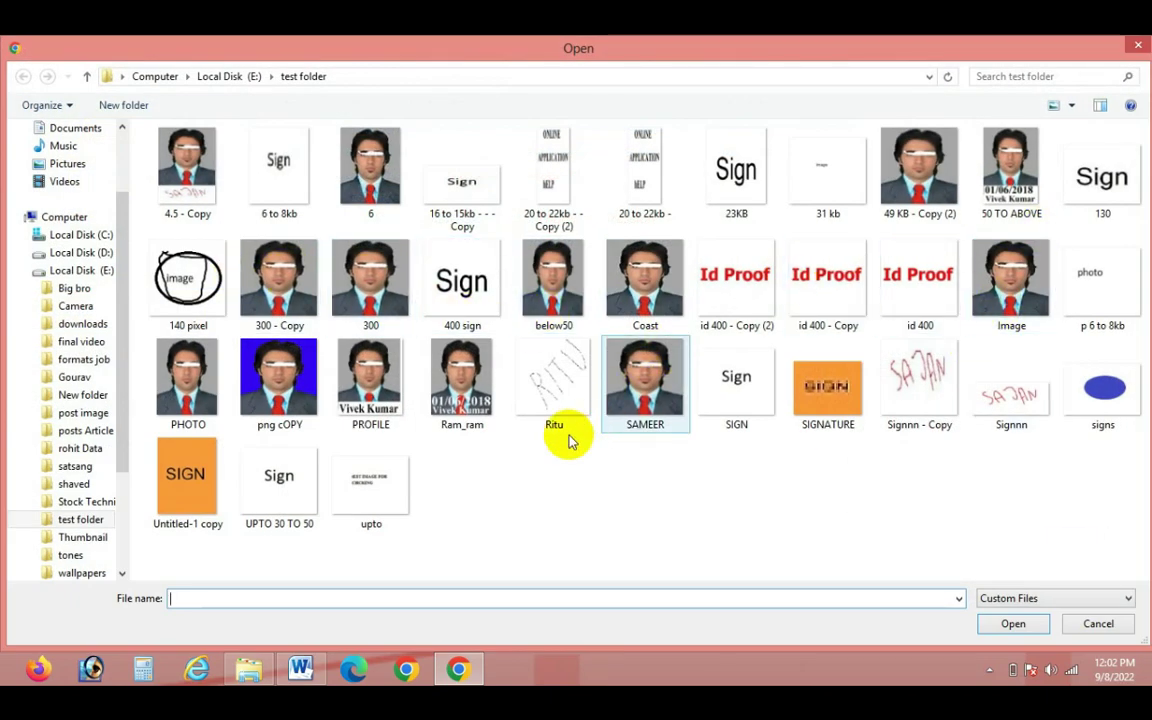
pyautogui.click(453, 395)
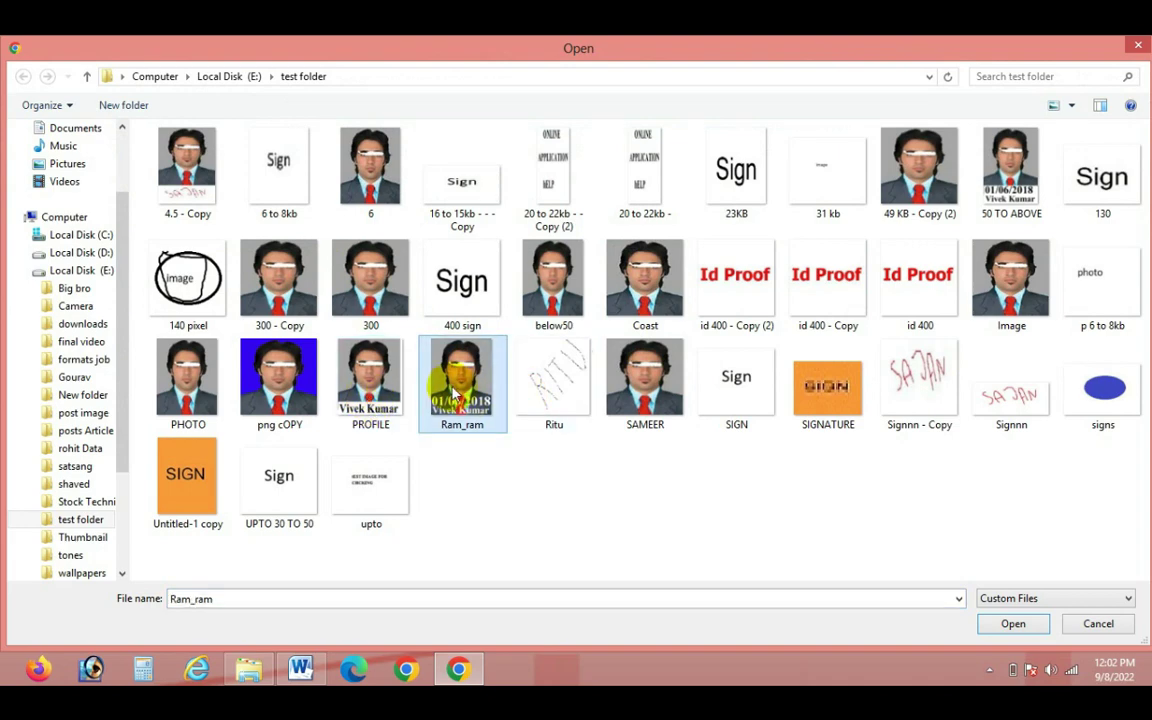
pyautogui.rightClick(468, 388)
pyautogui.click(517, 612)
pyautogui.write('Passport_Photograph')
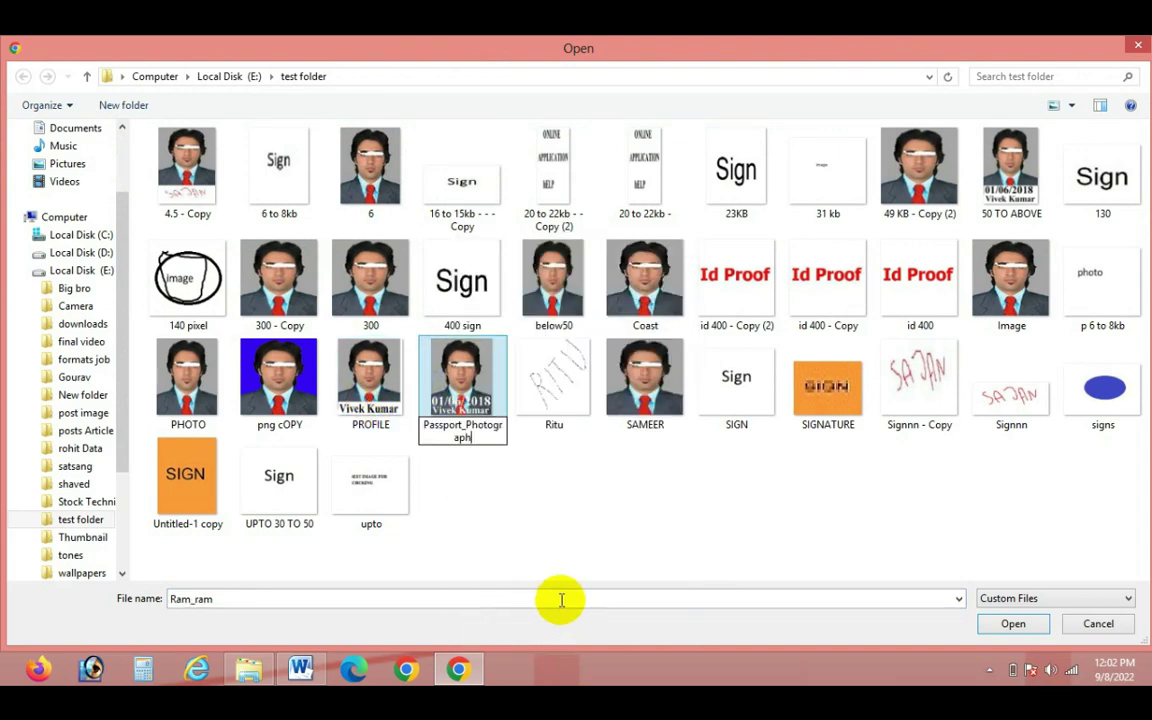
pyautogui.click(625, 553)
# Upload Passport_Photograph as the passport-size photo, skipping image correction
pyautogui.click(213, 398)
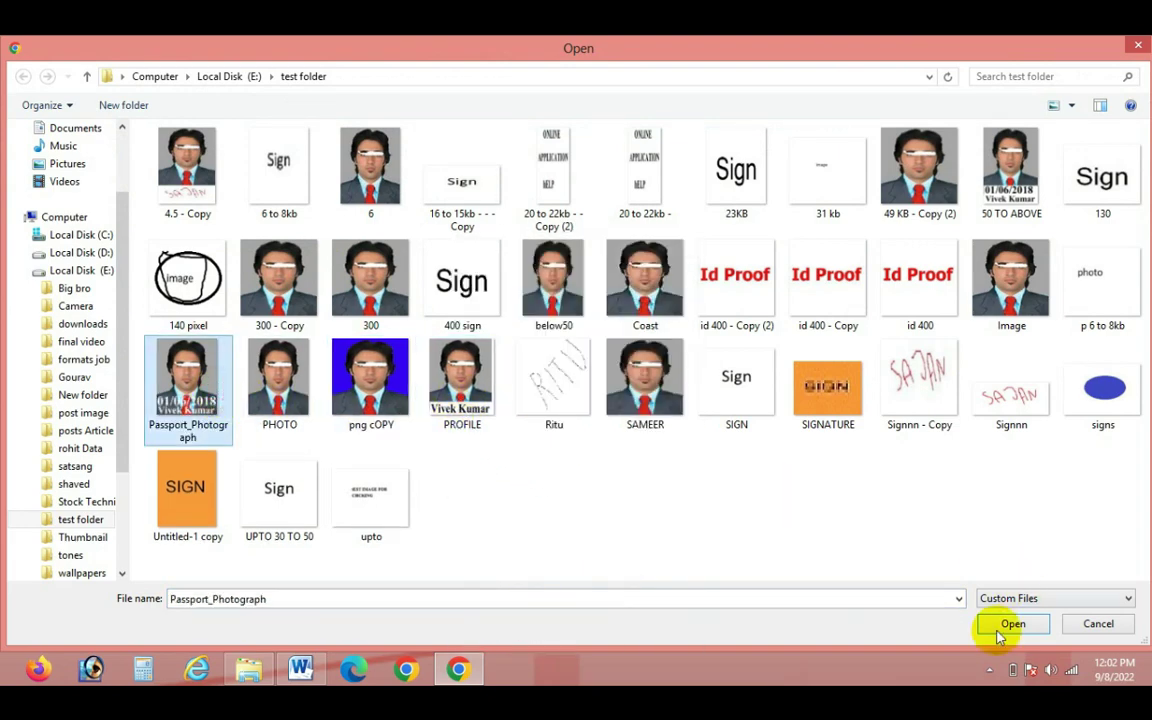
pyautogui.click(1008, 624)
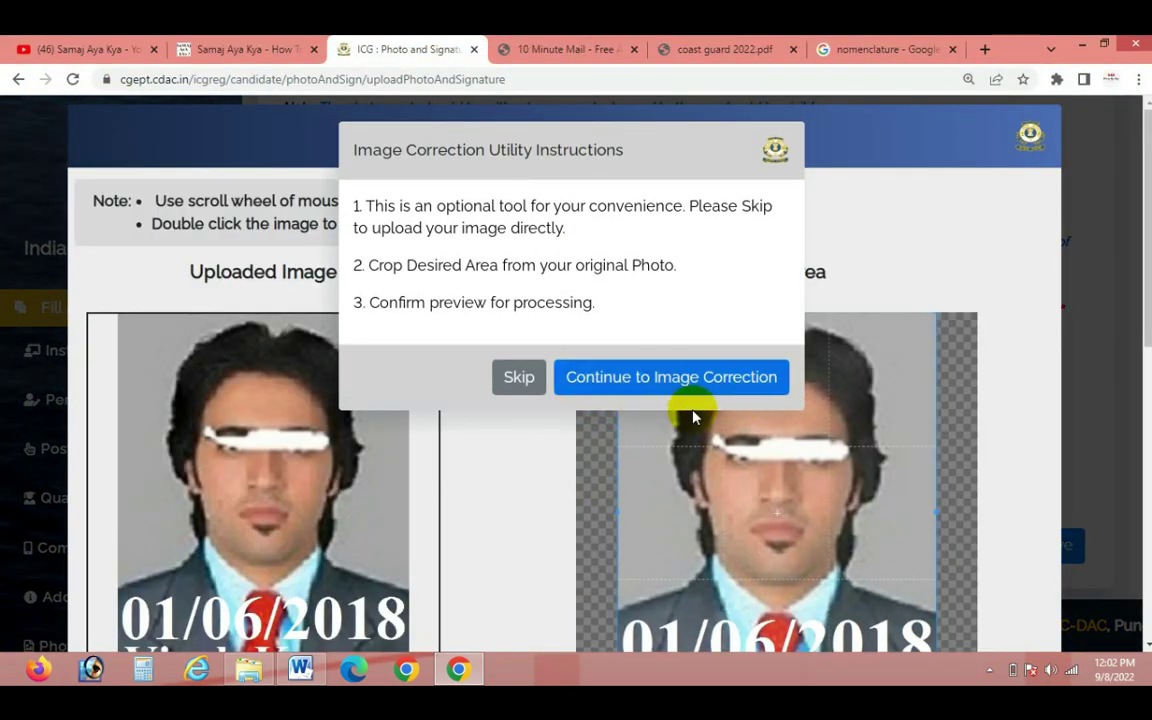
pyautogui.click(533, 390)
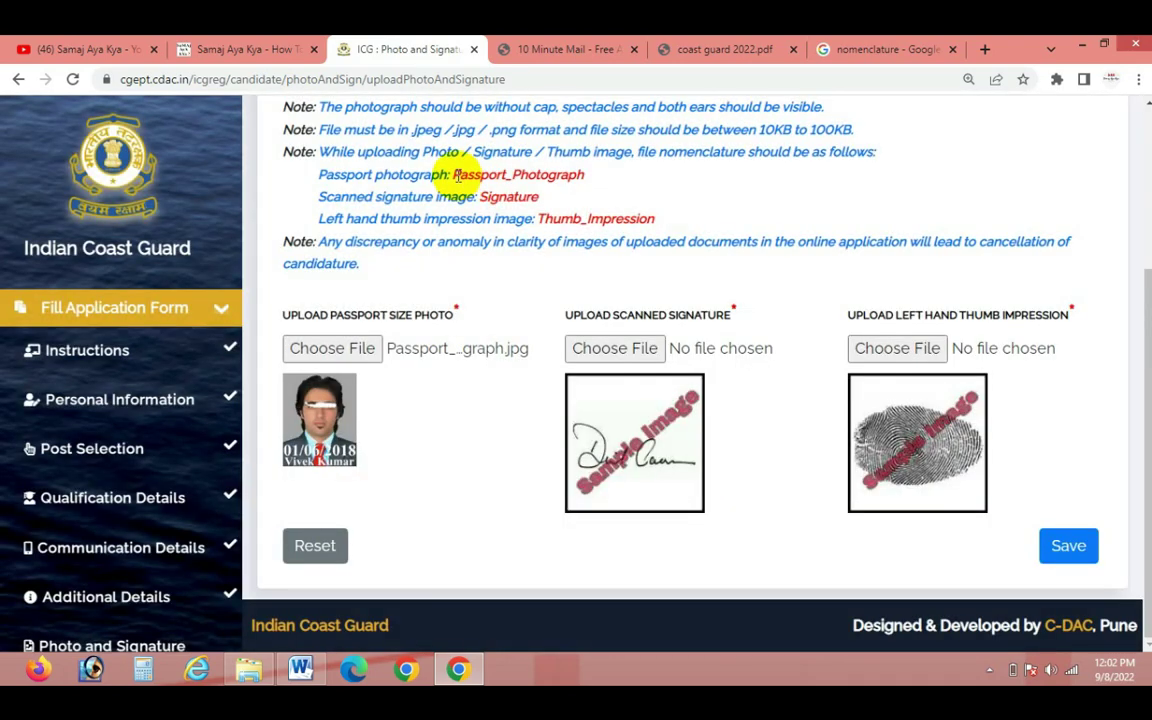
pyautogui.moveTo(455, 175); pyautogui.dragTo(573, 175)
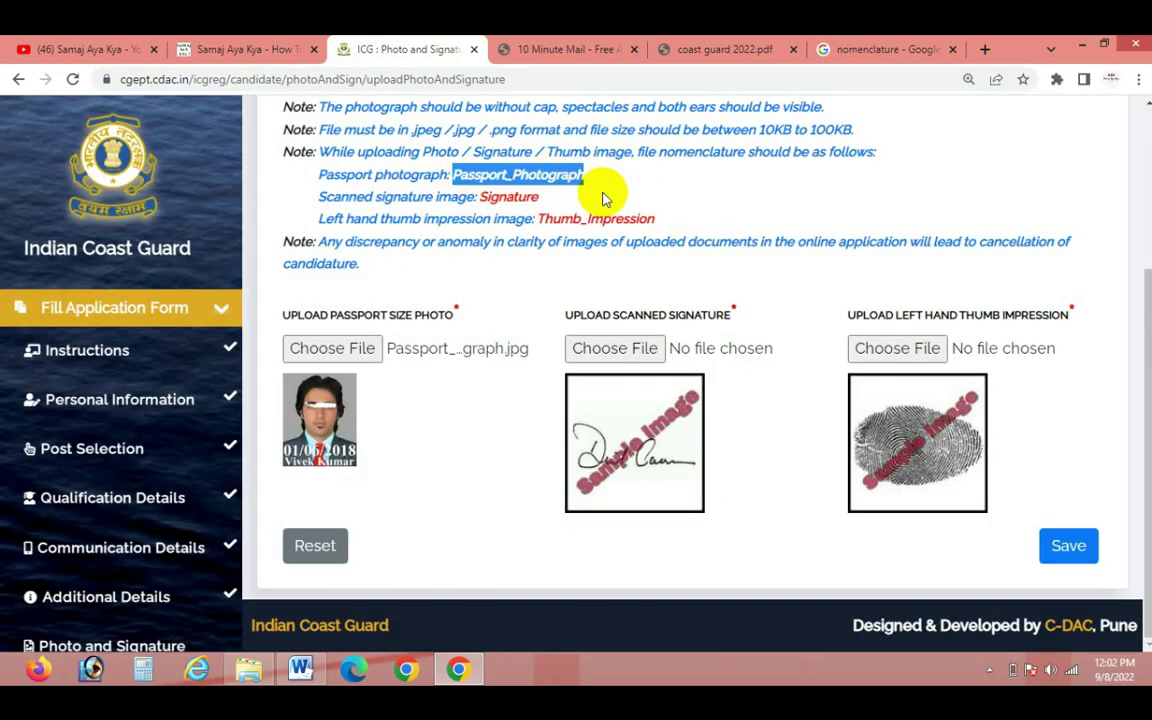
# Upload Signature.jpg as the signature image, skipping image correction
pyautogui.click(503, 200)
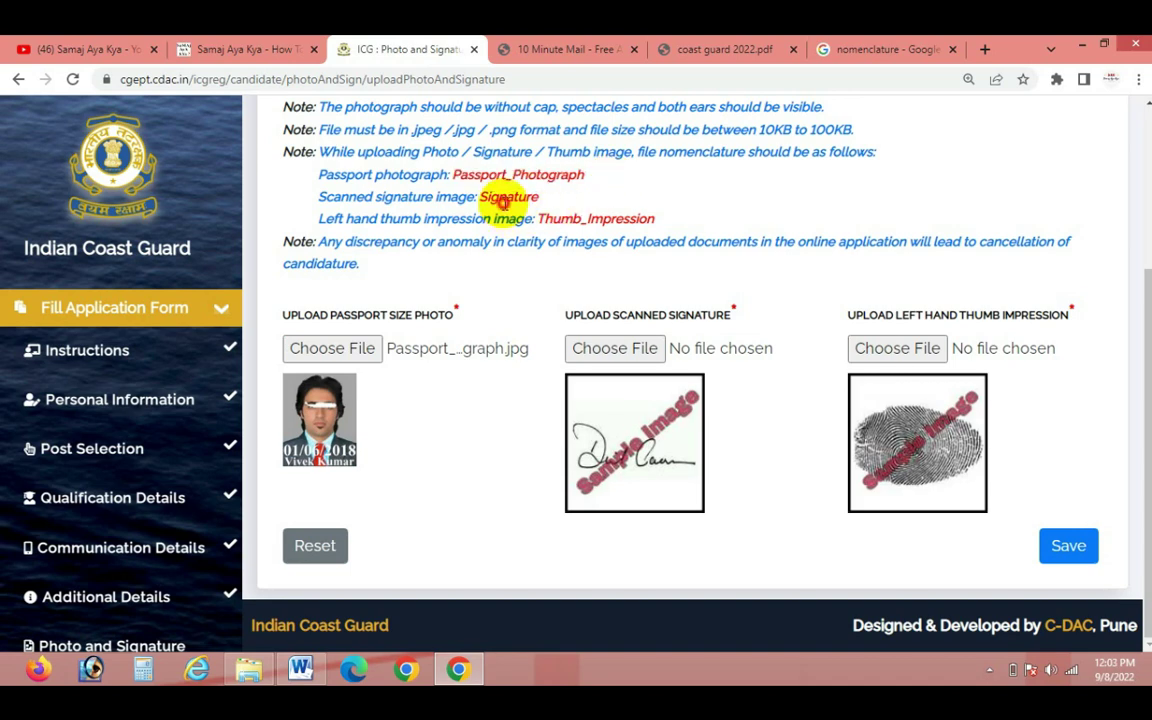
pyautogui.moveTo(480, 197); pyautogui.dragTo(536, 195)
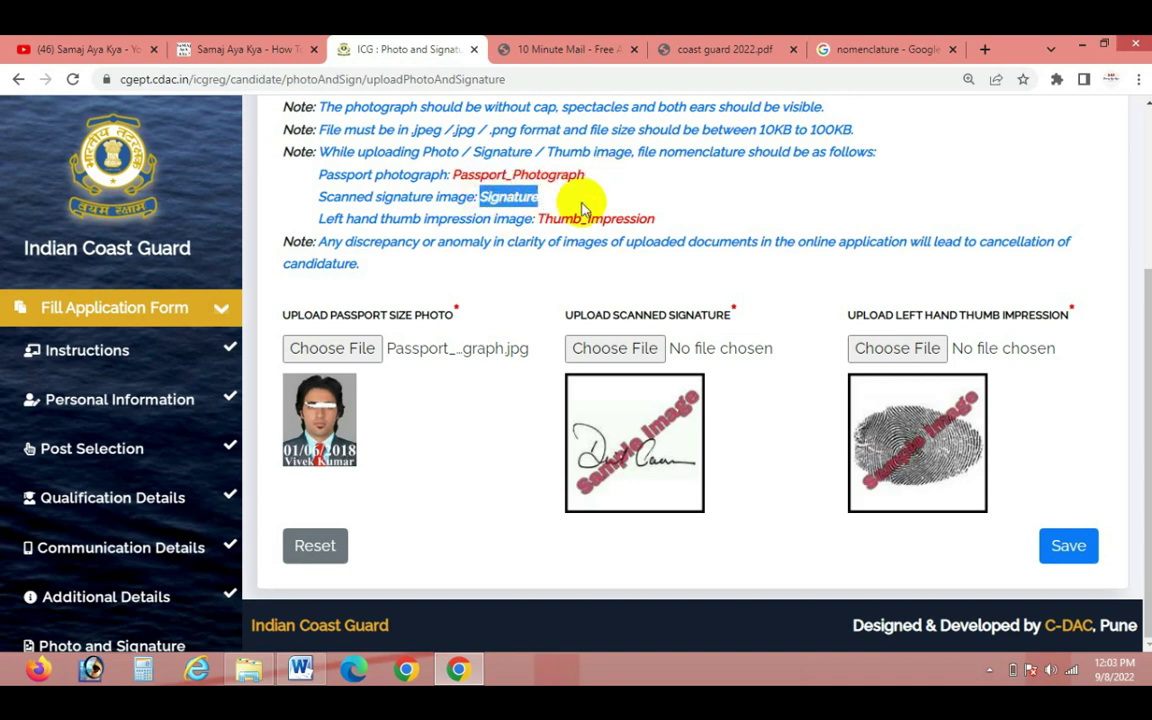
pyautogui.click(614, 350)
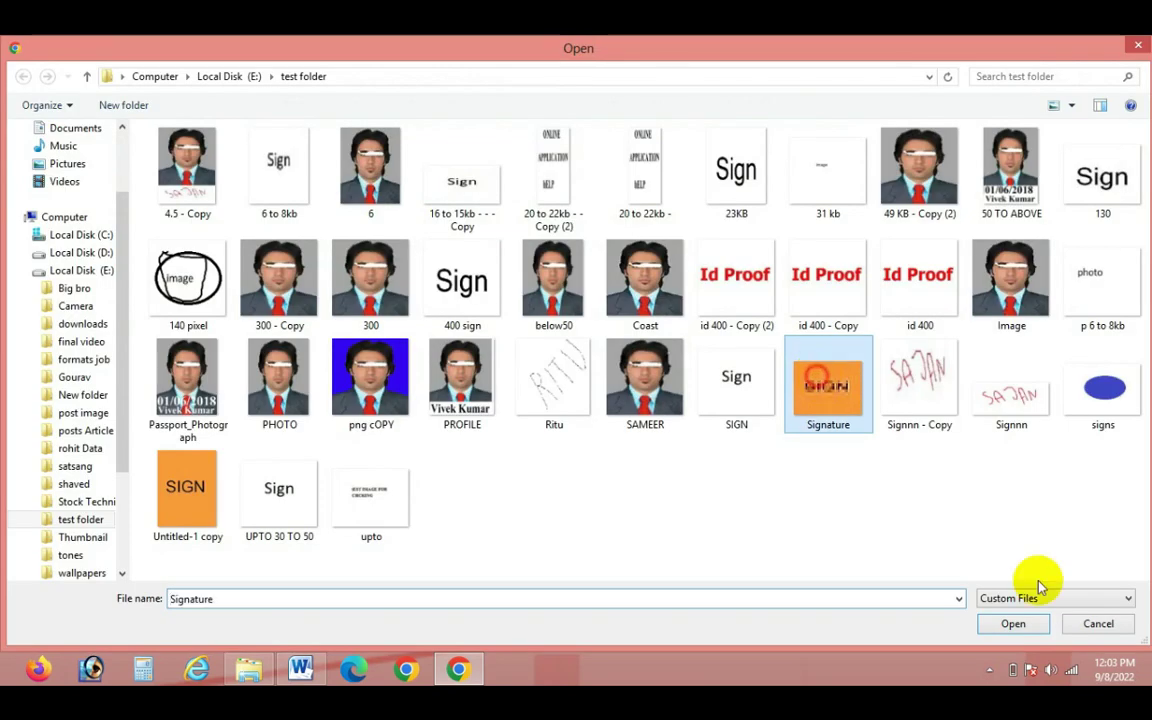
pyautogui.rightClick(828, 404)
pyautogui.click(880, 640)
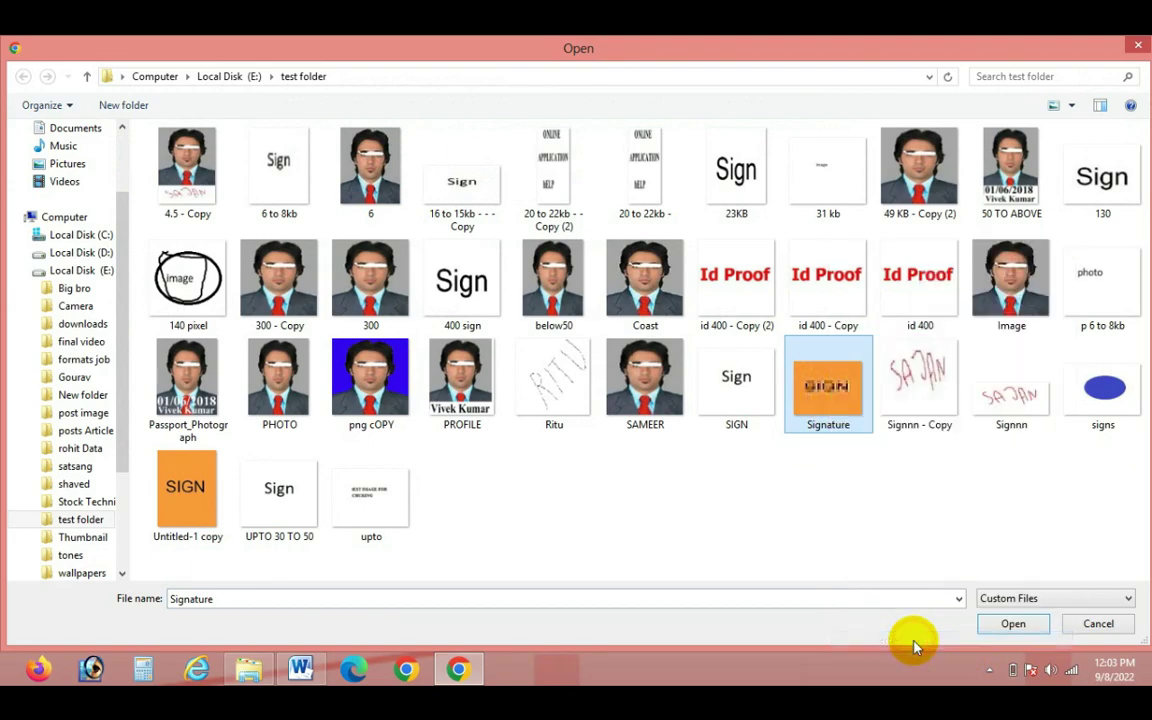
pyautogui.click(1123, 230)
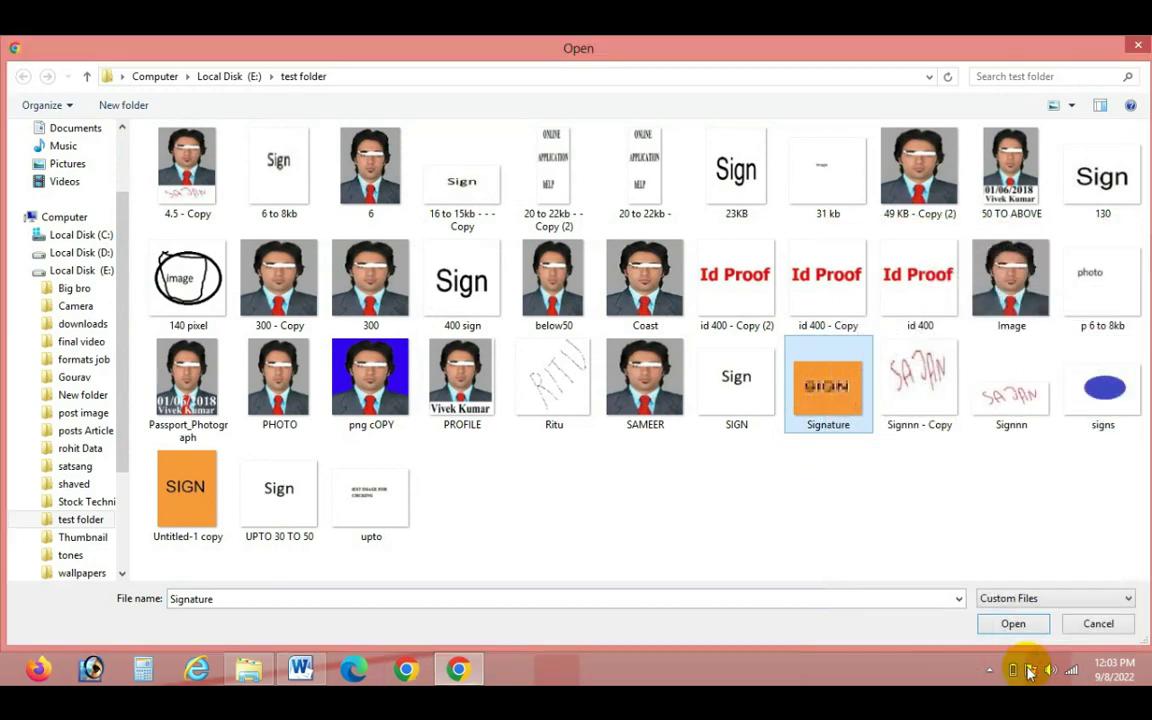
pyautogui.click(1010, 621)
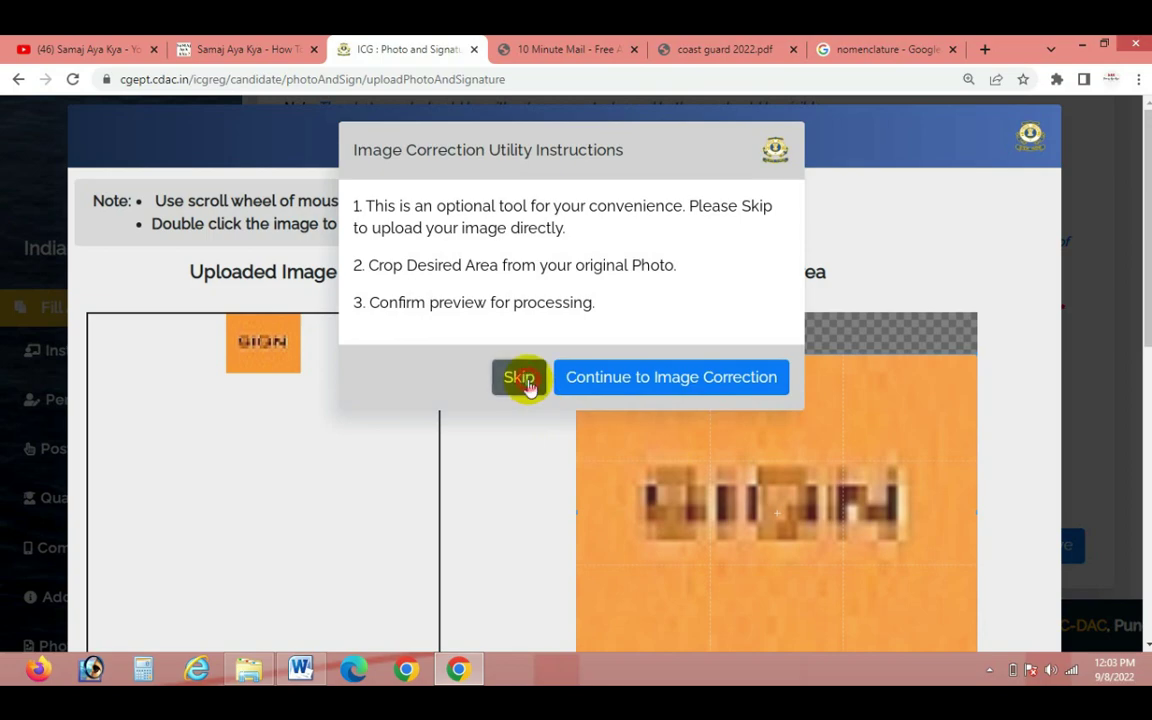
pyautogui.click(520, 378)
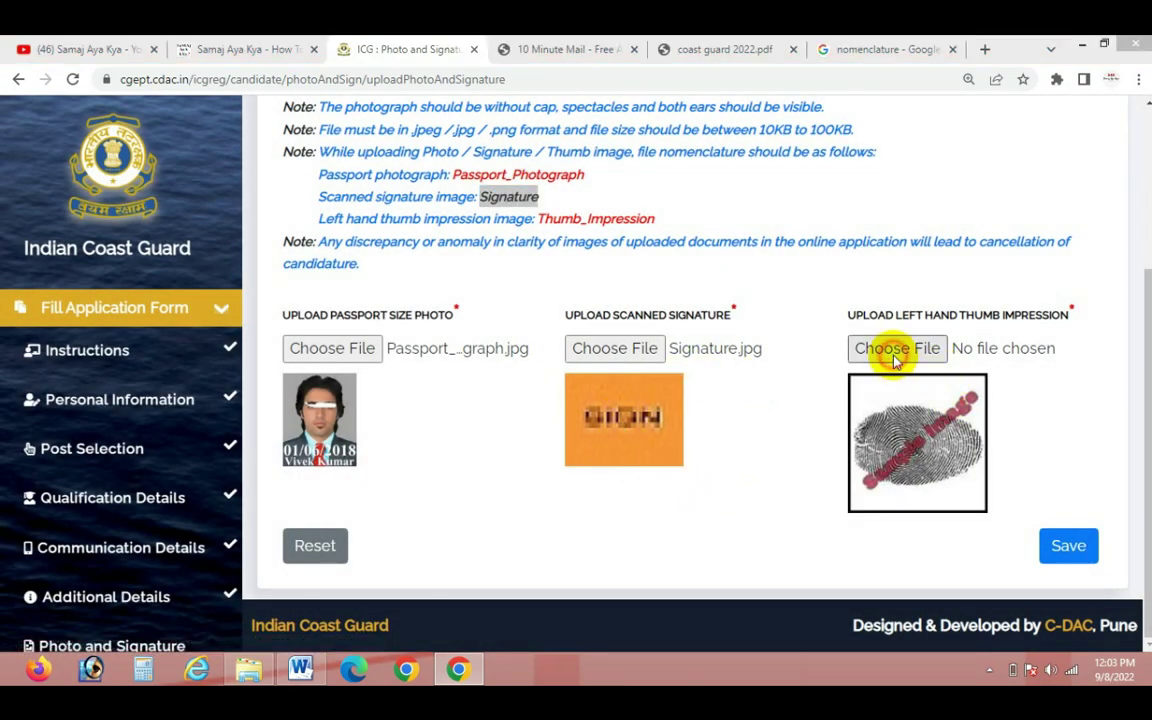
# Pick the signs image for the thumb impression, then cancel the file selection
pyautogui.click(897, 350)
pyautogui.click(1100, 386)
pyautogui.rightClick(1100, 388)
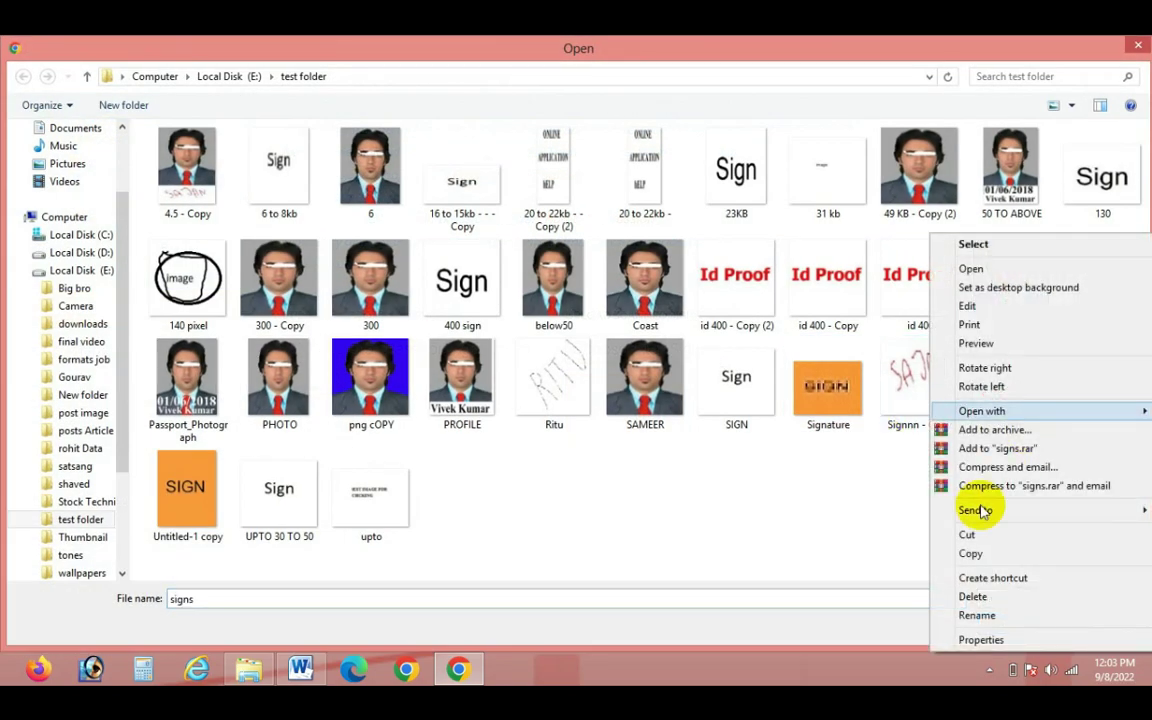
pyautogui.click(966, 534)
pyautogui.click(1098, 622)
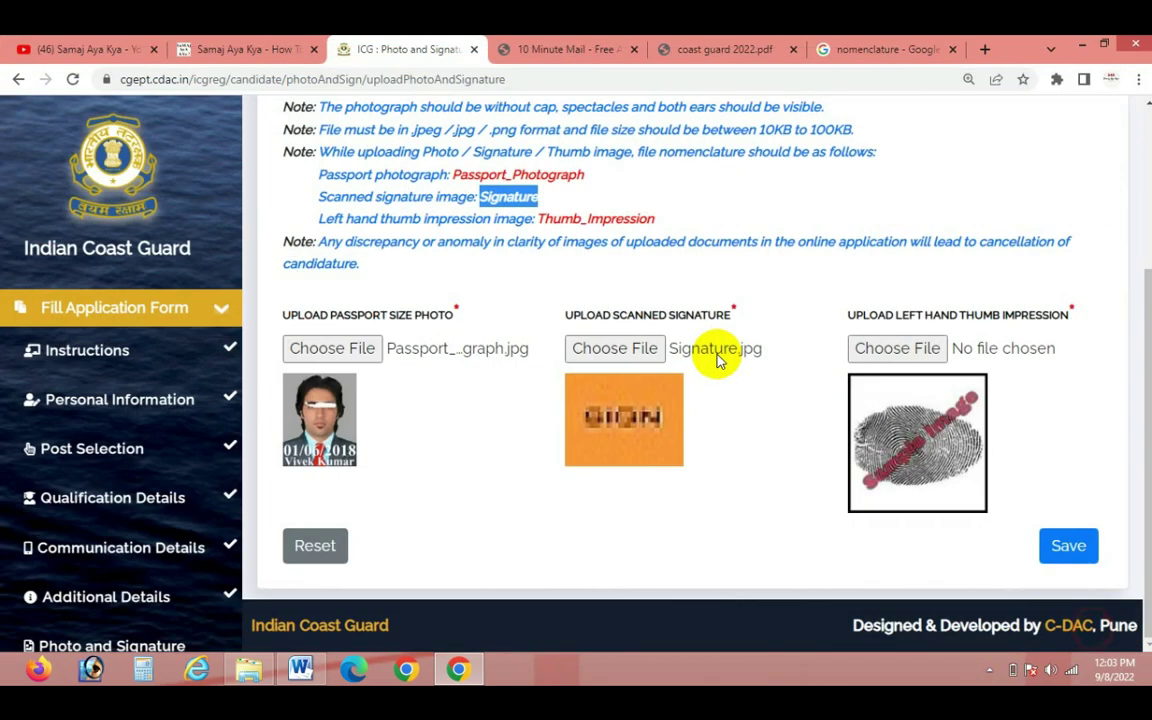
# Rename the signs image to Thumb_Impression, upload it as the thumb impression, and save
pyautogui.moveTo(540, 218); pyautogui.dragTo(657, 219)
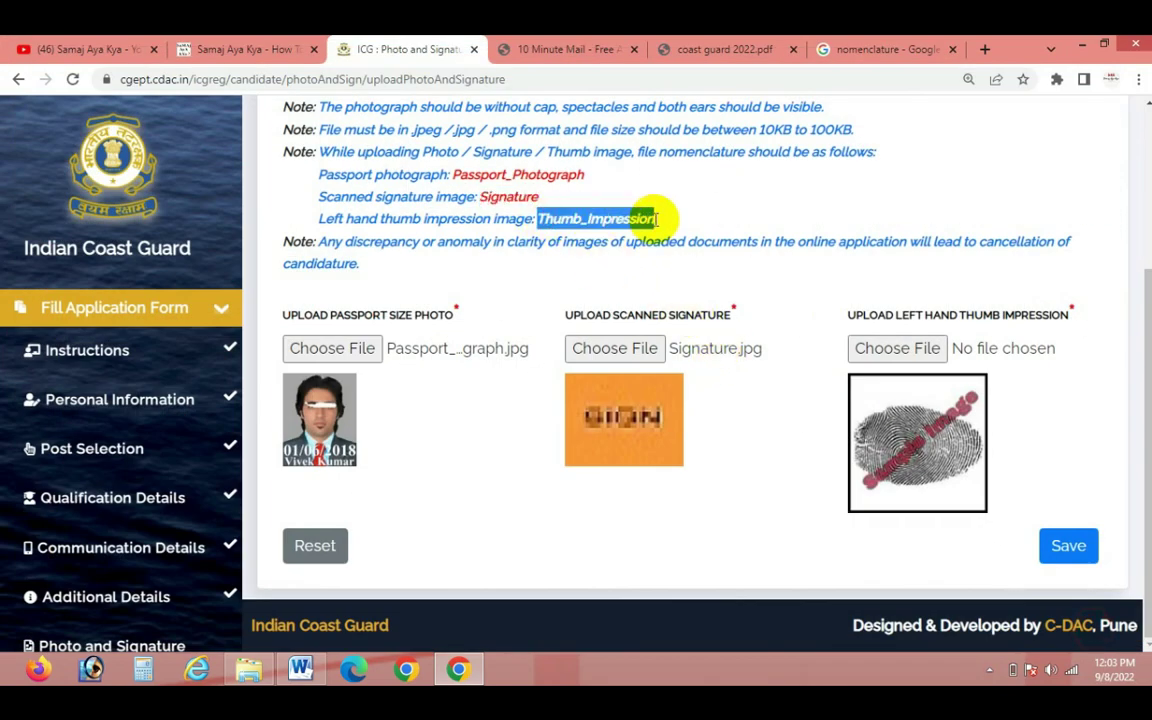
pyautogui.click(910, 350)
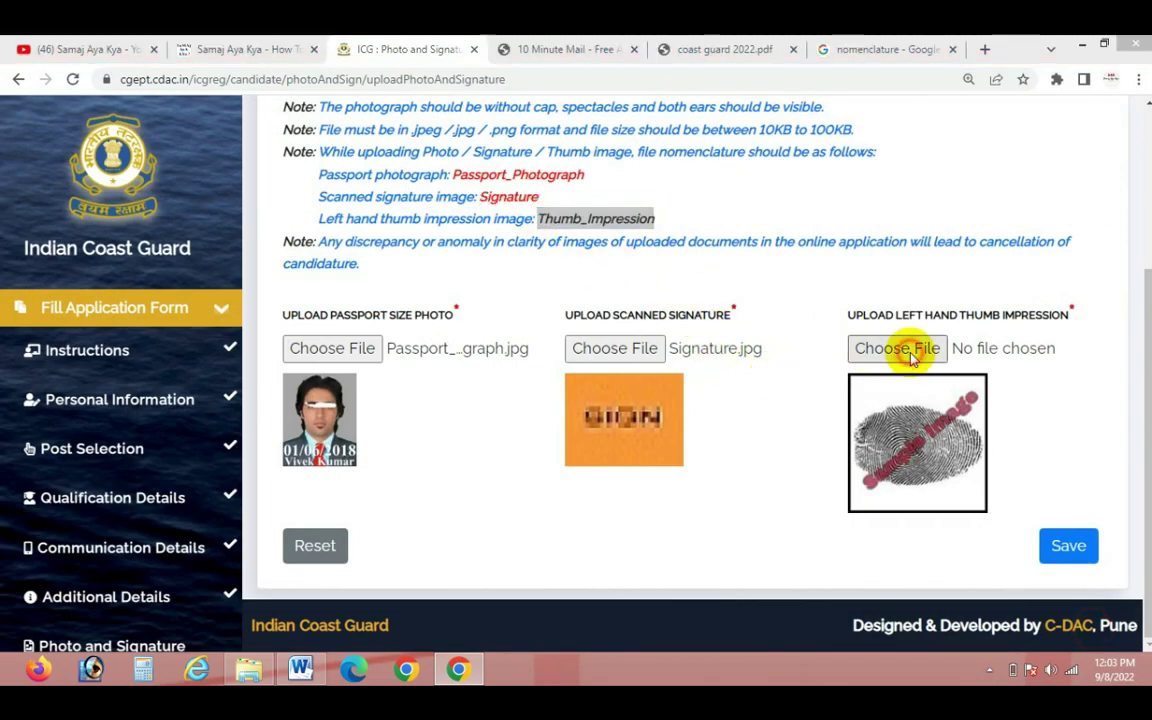
pyautogui.click(1102, 400)
pyautogui.rightClick(1102, 400)
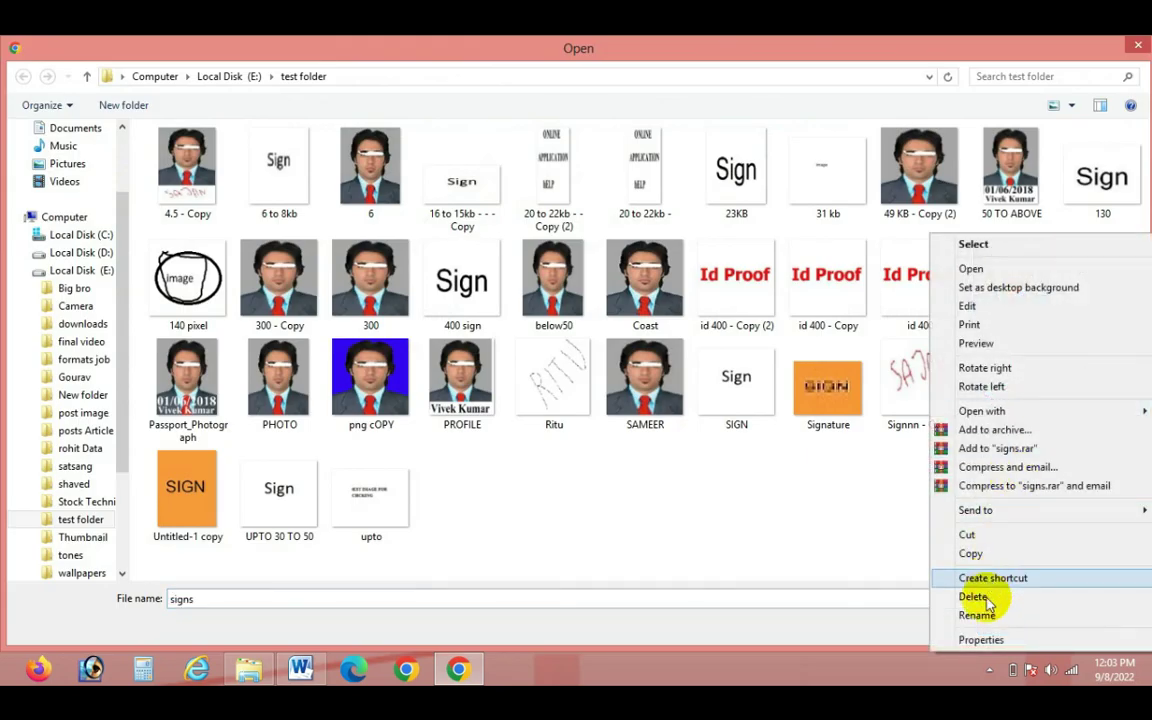
pyautogui.click(987, 616)
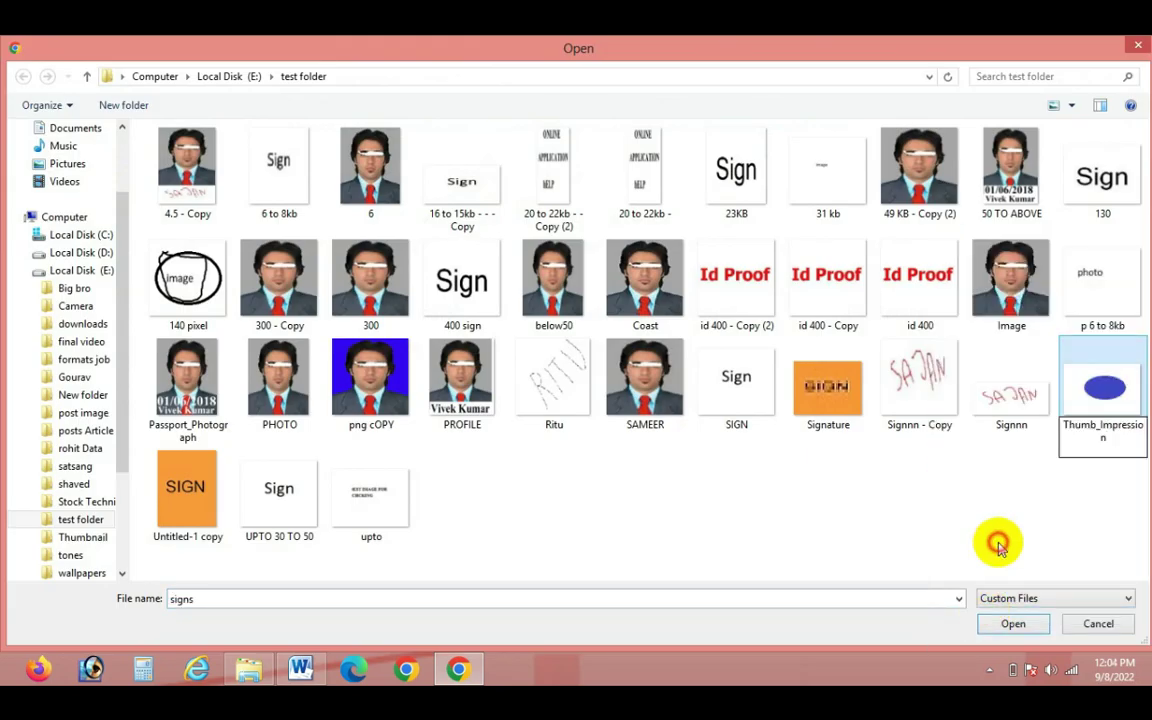
pyautogui.click(1100, 420)
pyautogui.click(1015, 623)
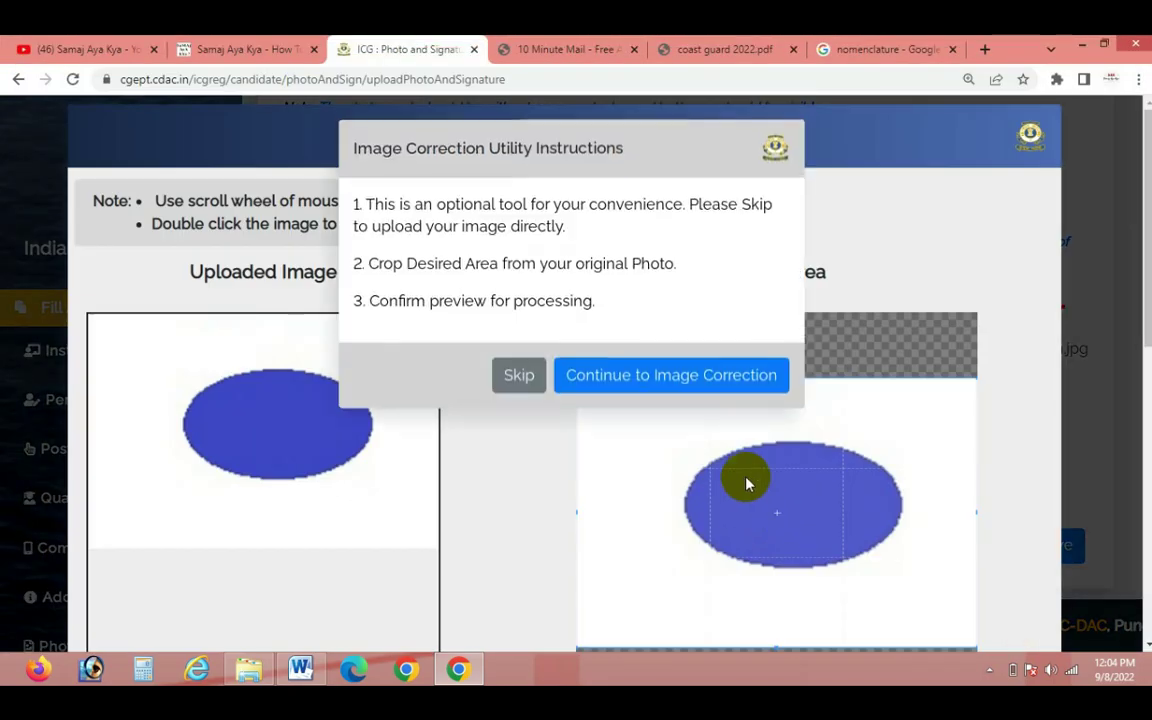
pyautogui.click(508, 377)
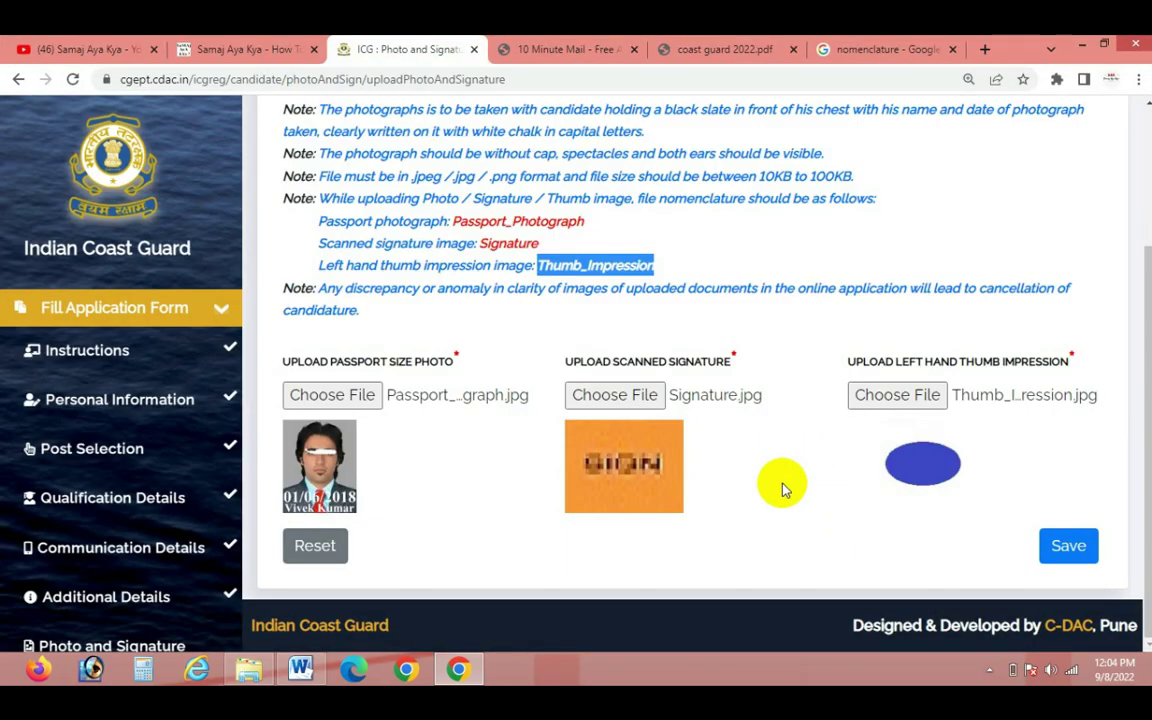
pyautogui.click(1068, 548)
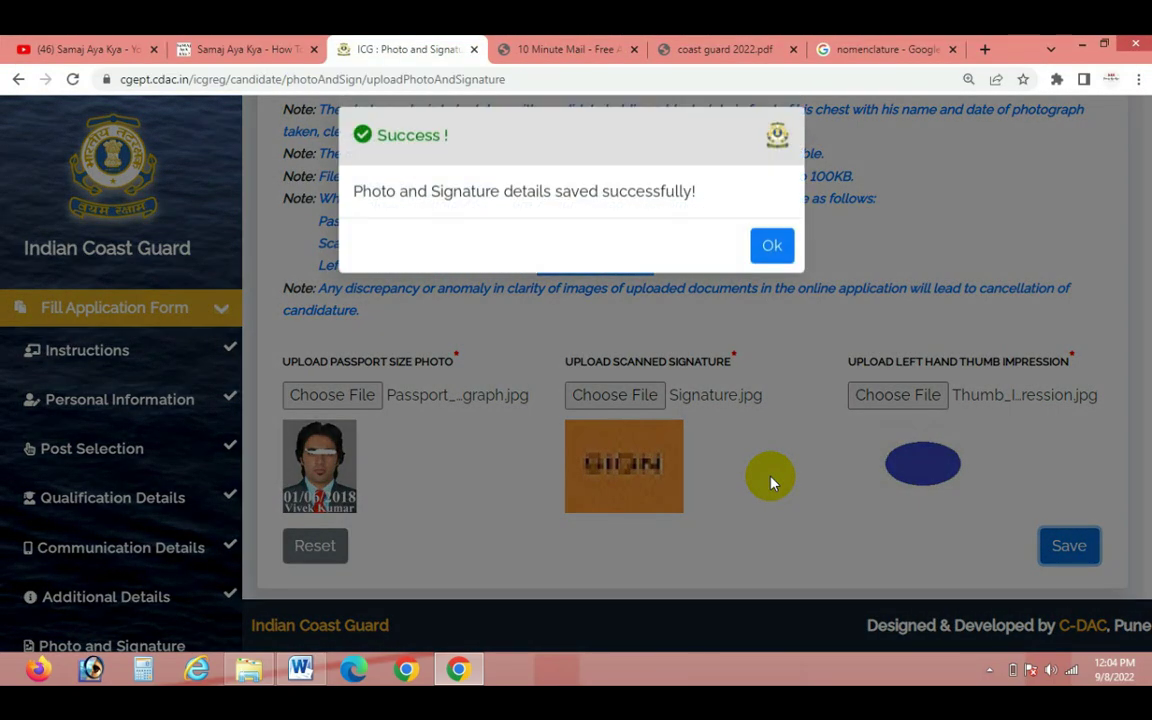
pyautogui.click(762, 265)
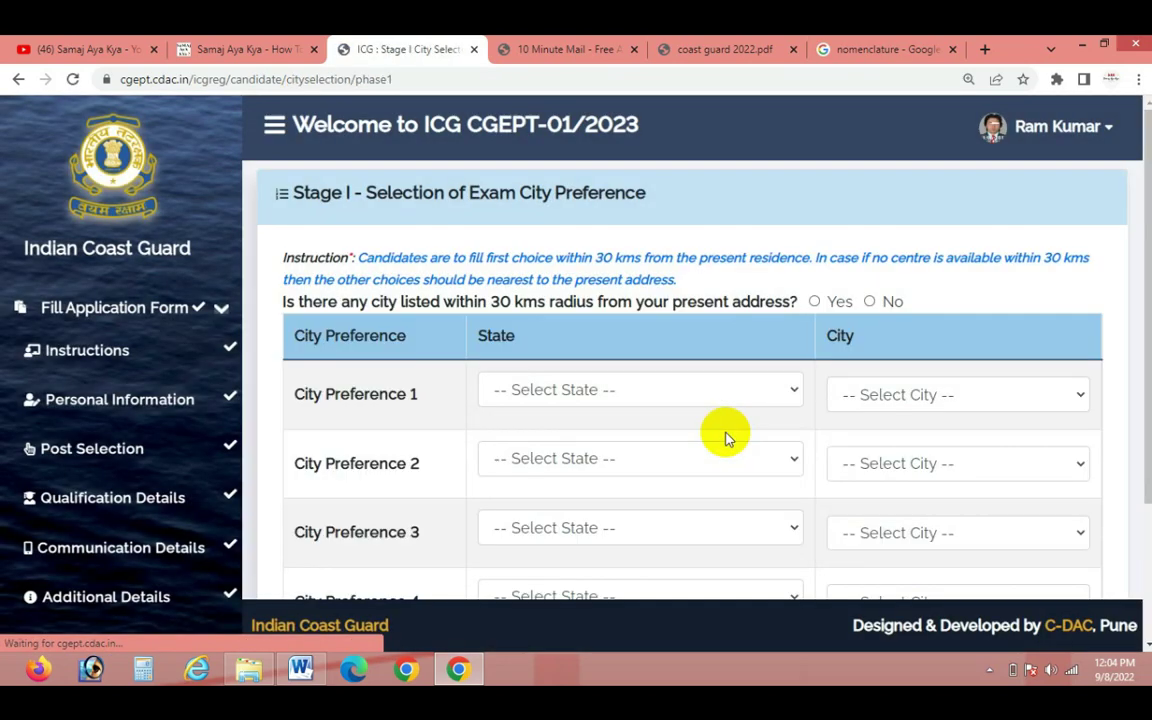
# Set City Preference 1 to state Jammu and Kashmir and city Jammu
pyautogui.scroll(-2, 422, 510)
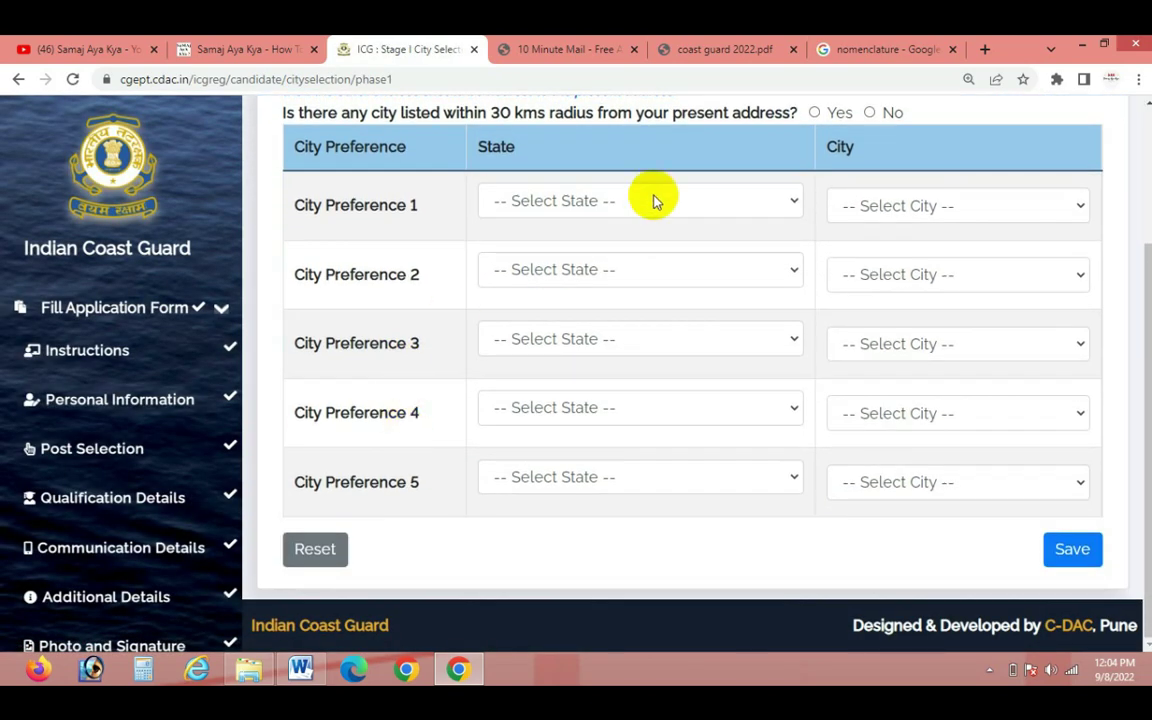
pyautogui.click(652, 200)
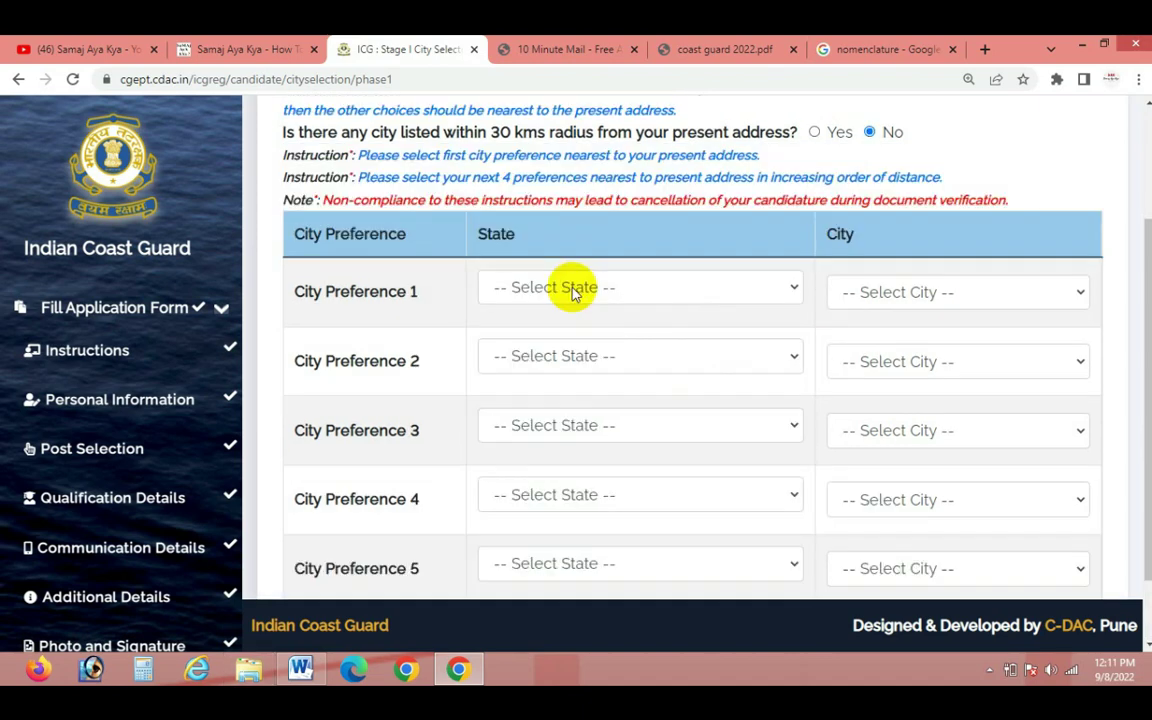
pyautogui.click(572, 289)
pyautogui.press('j')
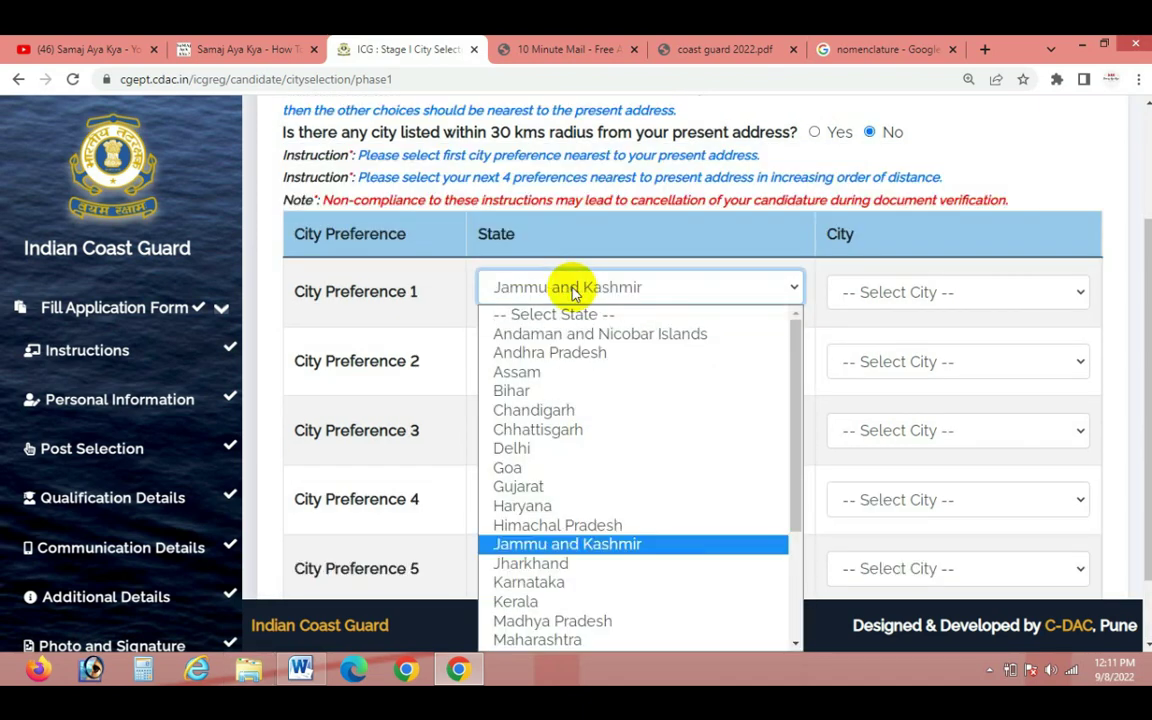
pyautogui.press('Return')
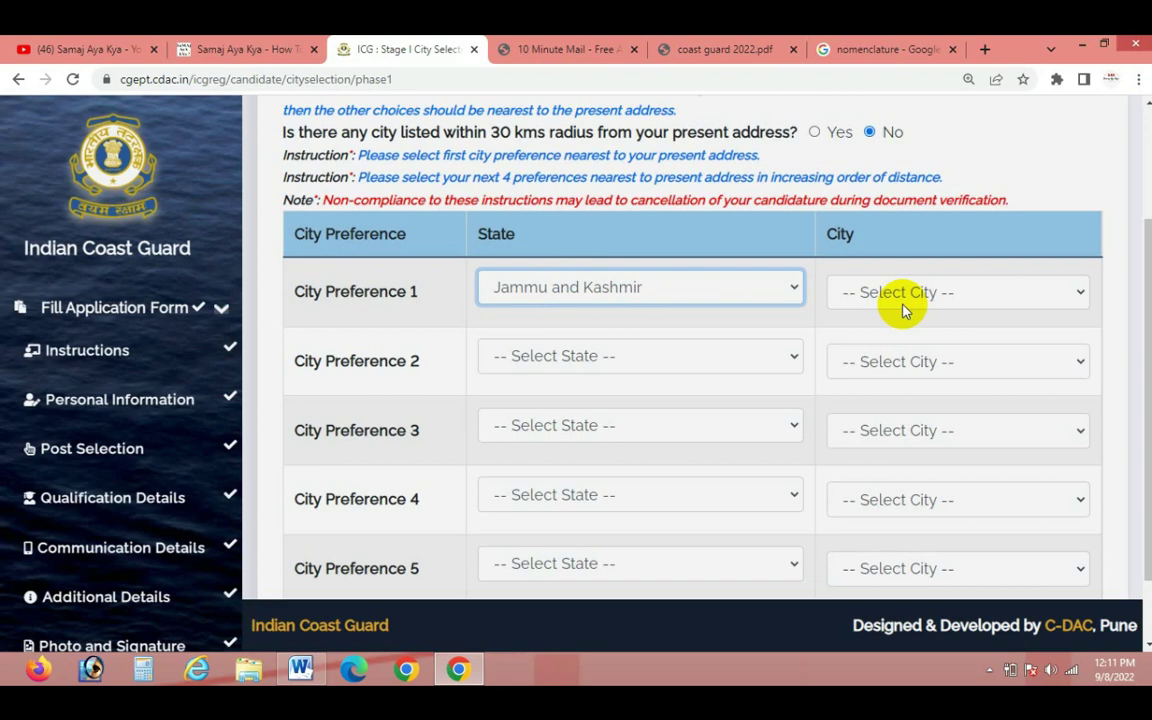
pyautogui.click(895, 296)
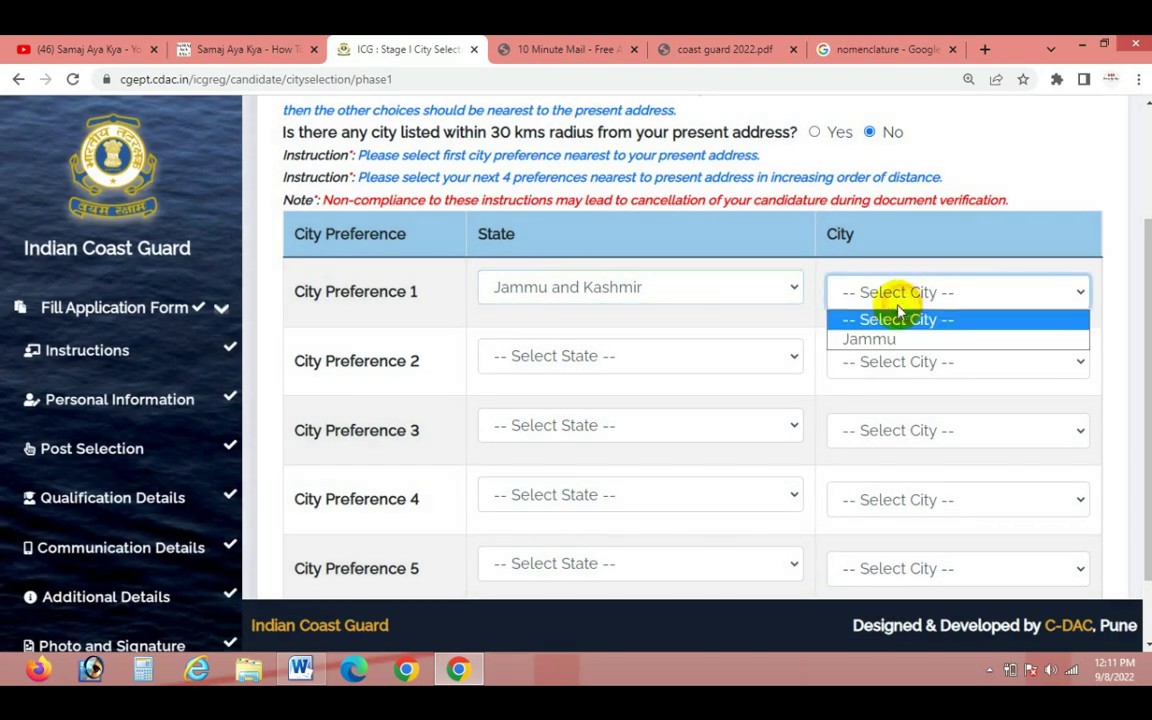
pyautogui.click(880, 338)
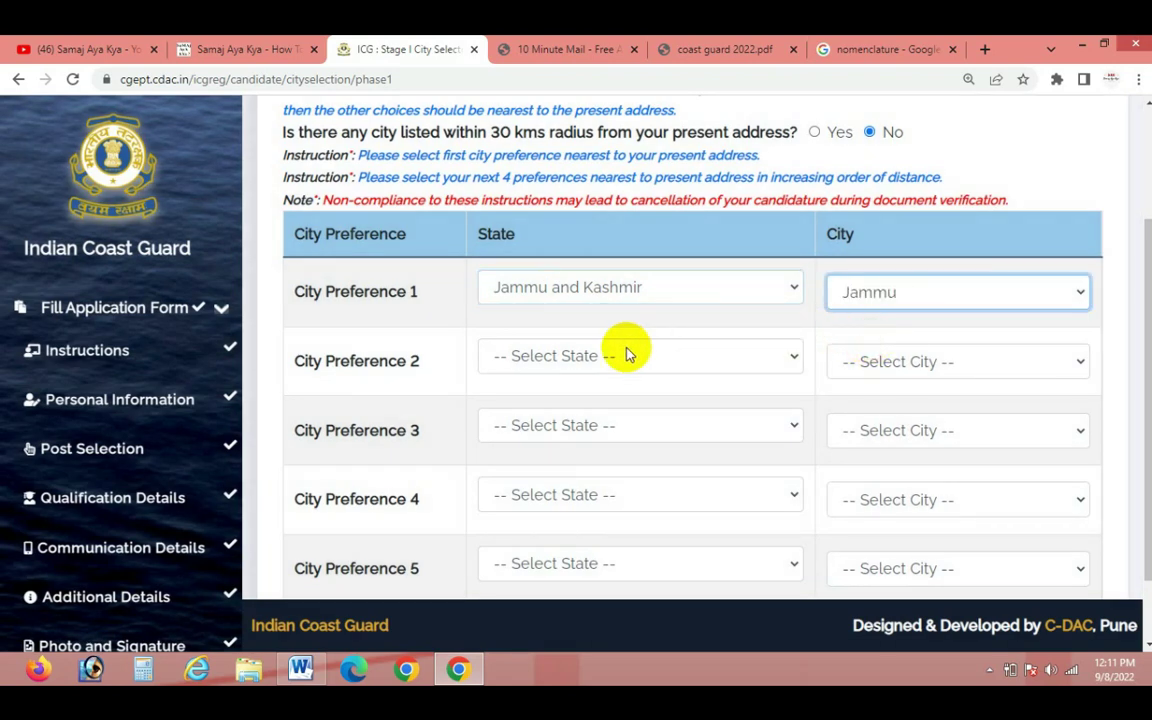
# Answer the within-30 kms question, save, and dismiss the missing-preferences warning
pyautogui.scroll(1, 890, 330)
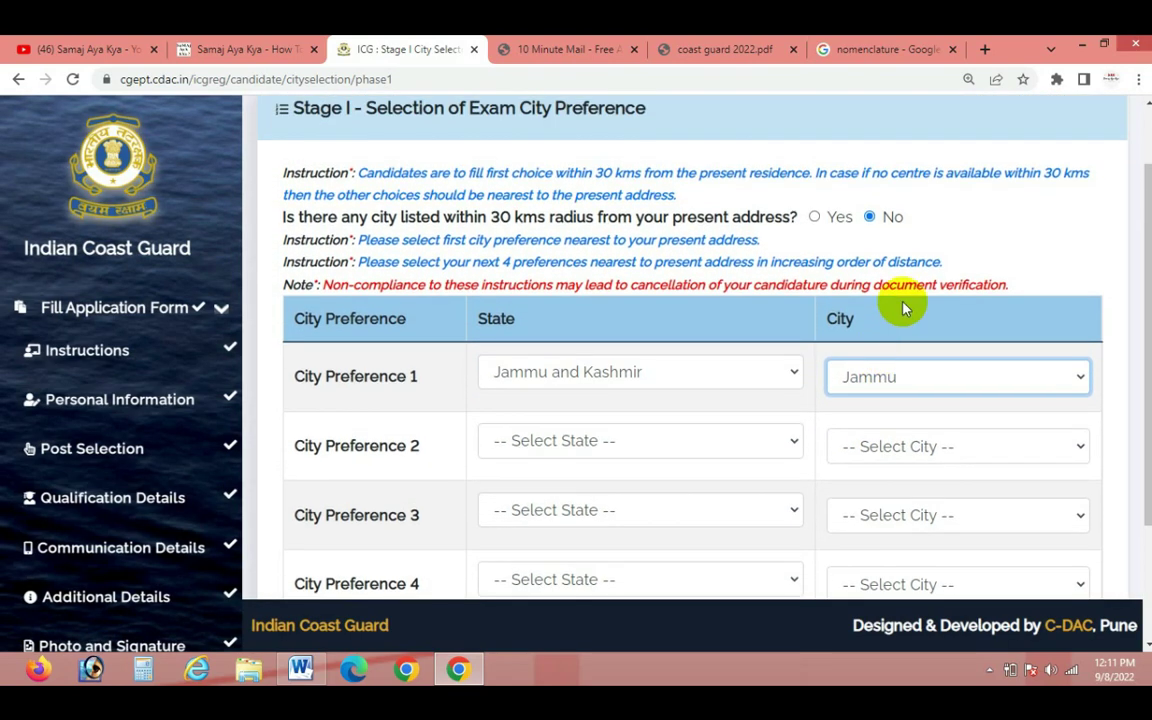
pyautogui.click(814, 218)
pyautogui.scroll(-2, 828, 489)
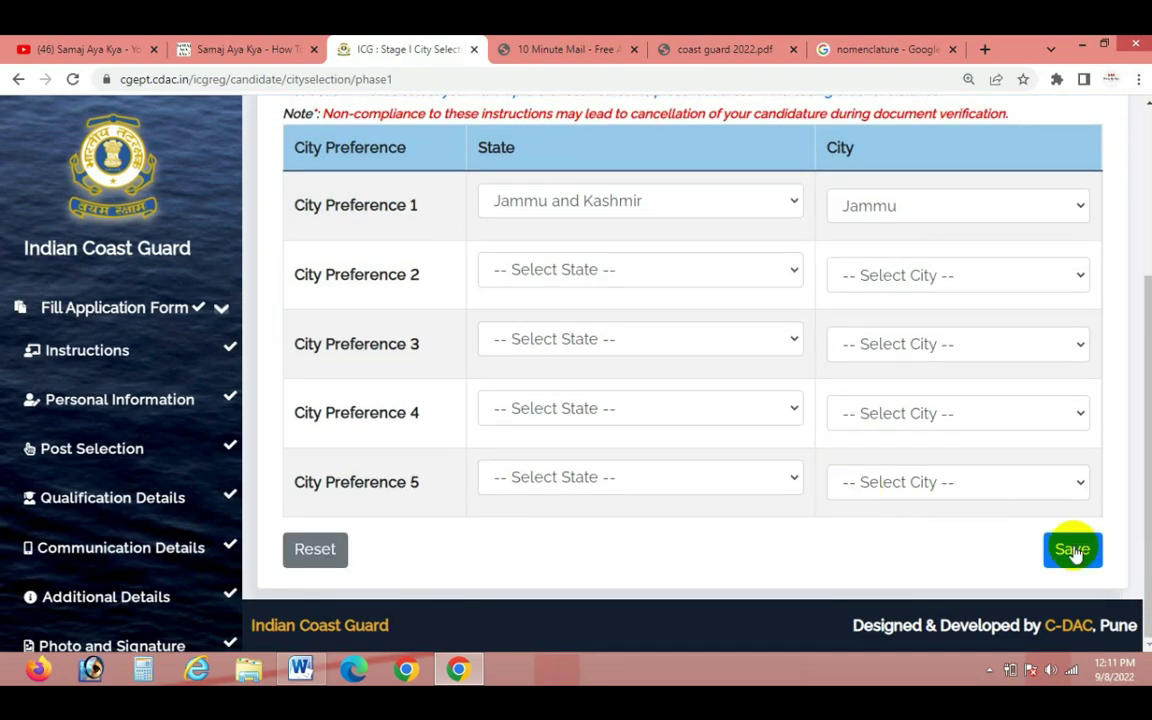
pyautogui.click(1072, 562)
pyautogui.click(756, 270)
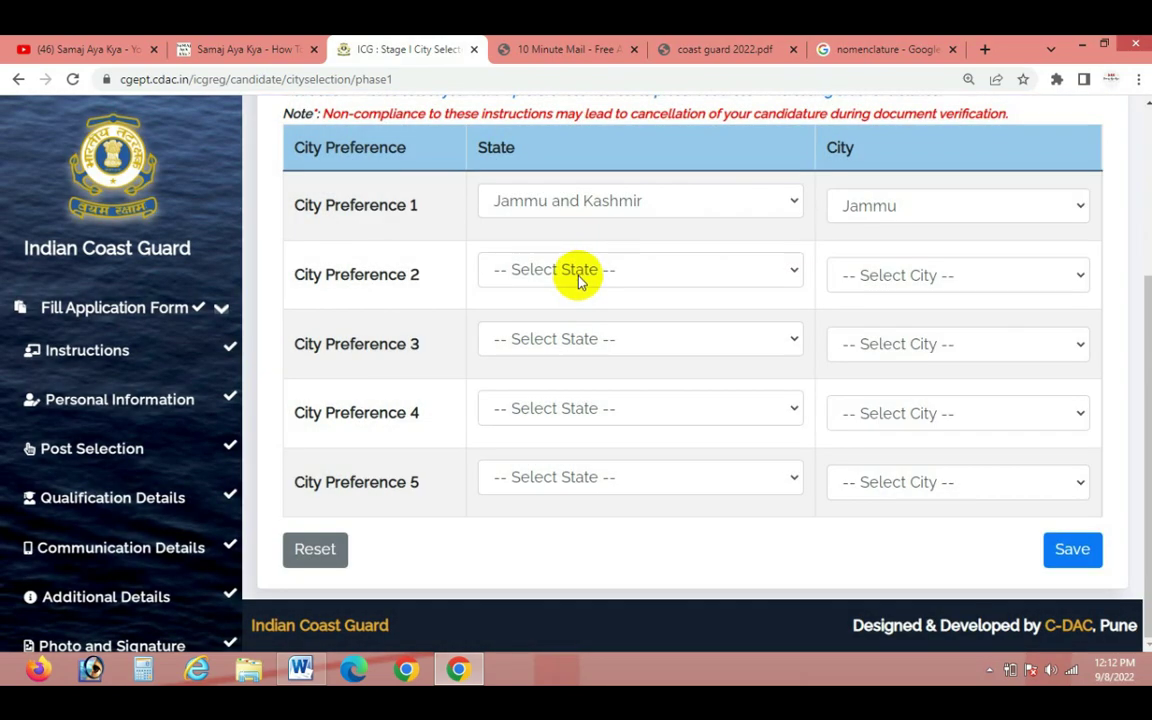
pyautogui.click(578, 272)
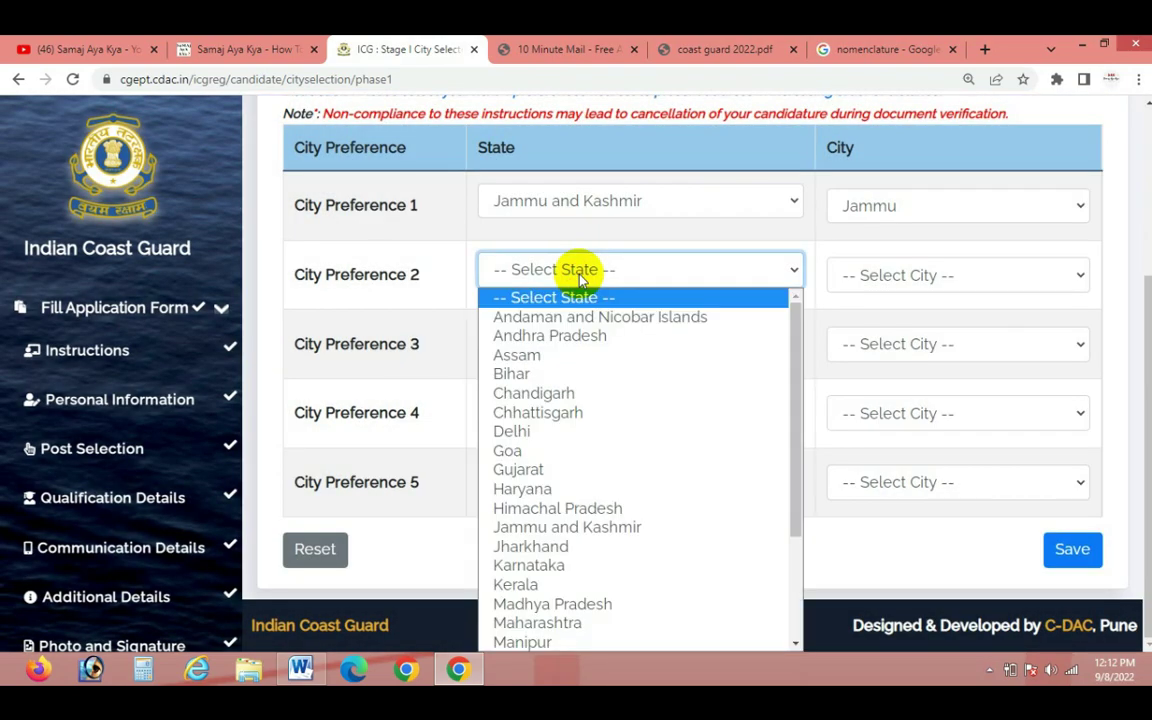
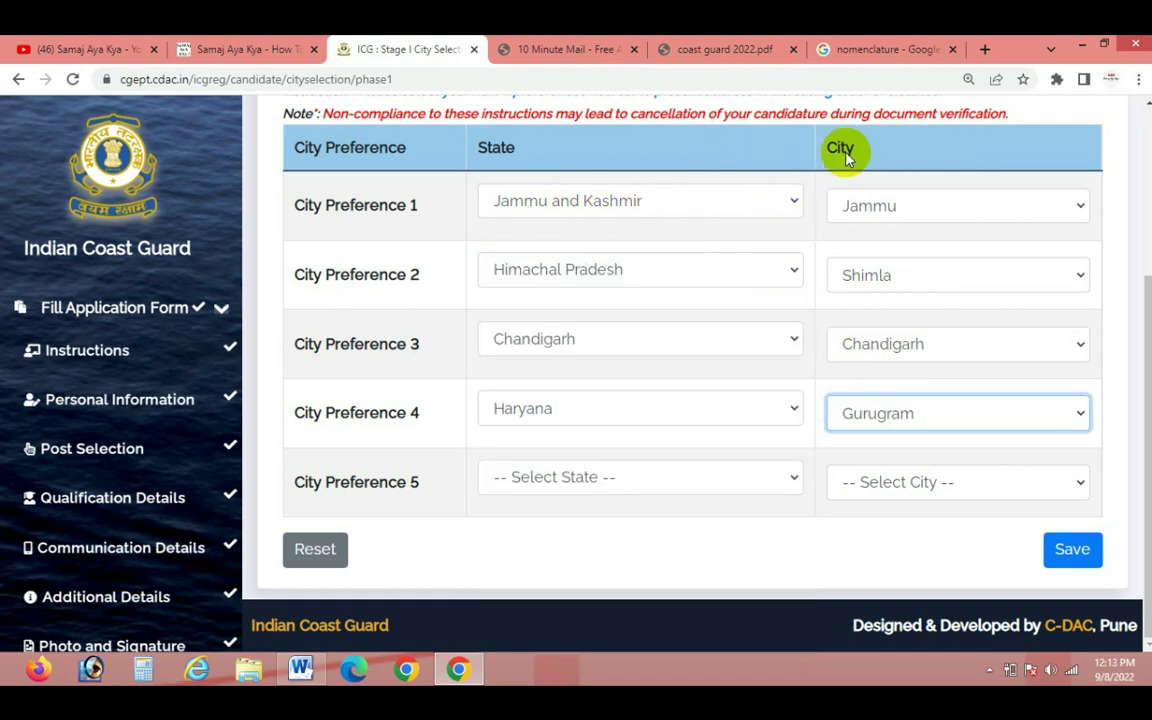
# Try saving the Stage I city preferences and dismiss the incomplete-preferences alert
pyautogui.scroll(3, 905, 388)
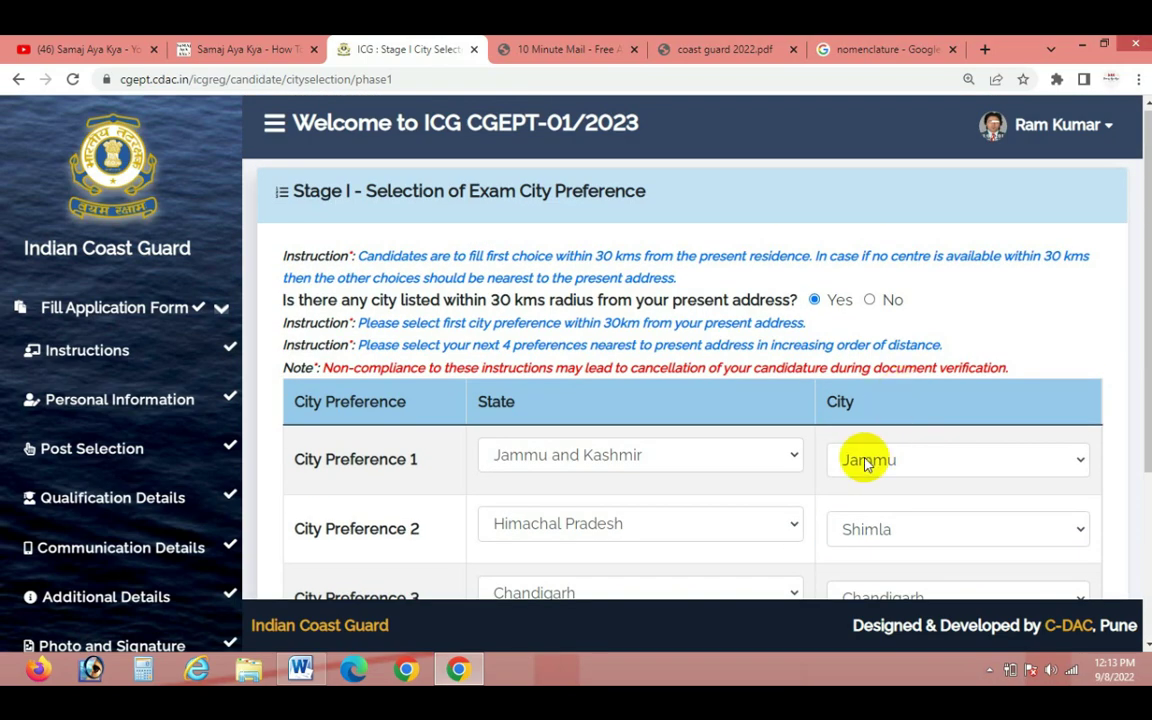
pyautogui.scroll(-3, 869, 458)
pyautogui.click(1075, 549)
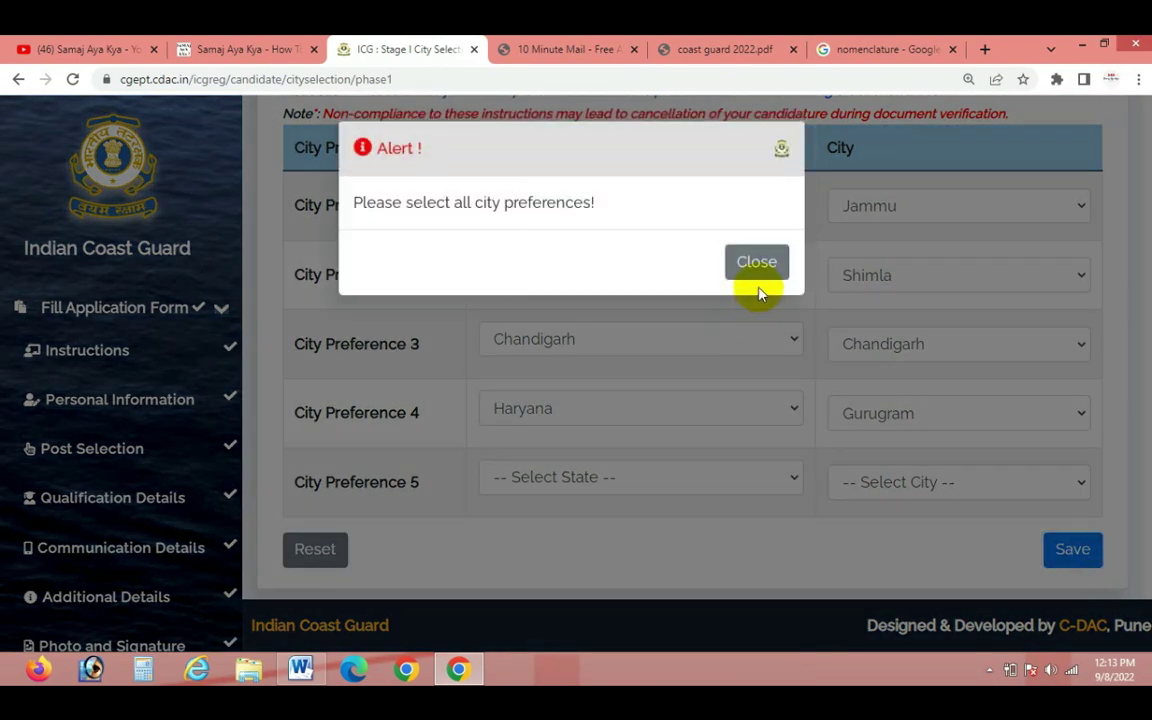
pyautogui.click(757, 266)
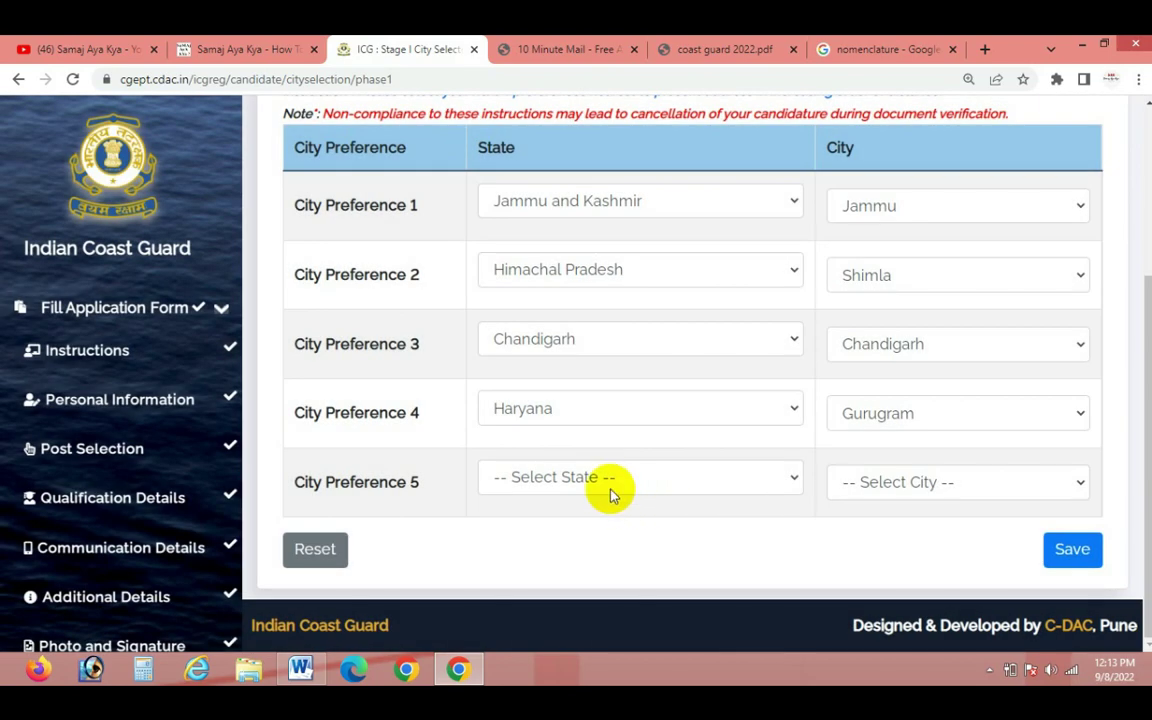
# Set preference 5 to Jharkhand with city Dhanbad, then save Stage I and acknowledge the confirmation
pyautogui.click(610, 488)
pyautogui.scroll(-1, 600, 440)
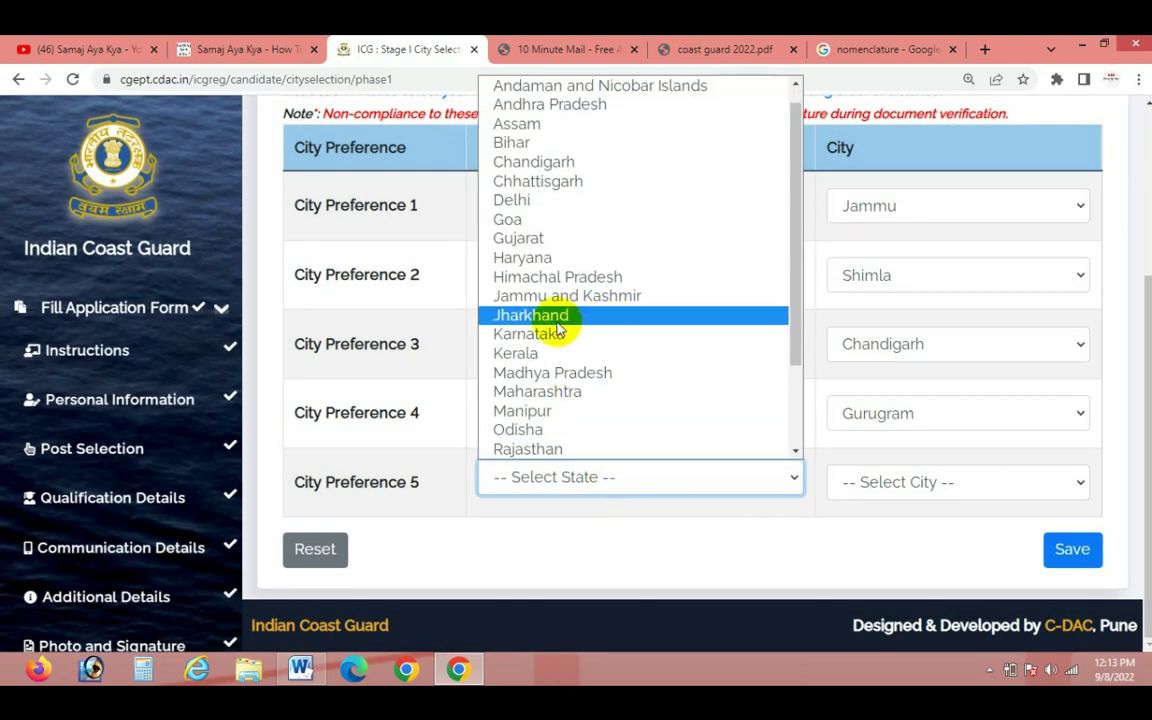
pyautogui.click(548, 316)
pyautogui.click(871, 485)
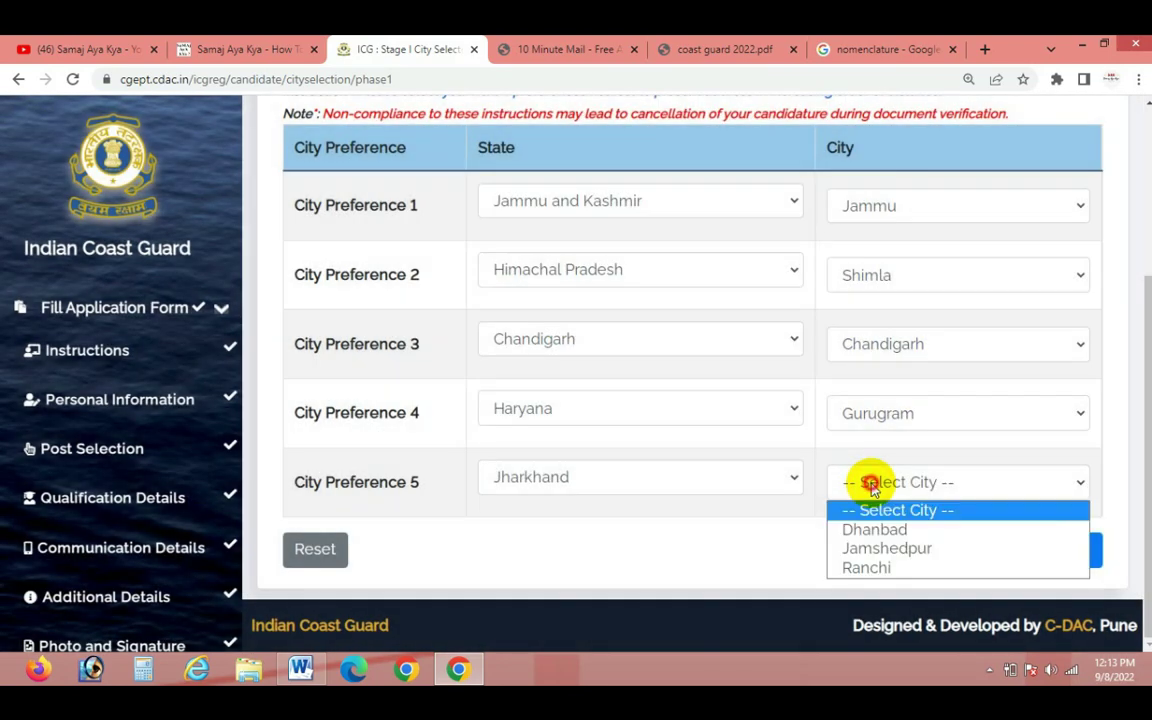
pyautogui.click(876, 532)
pyautogui.click(1070, 556)
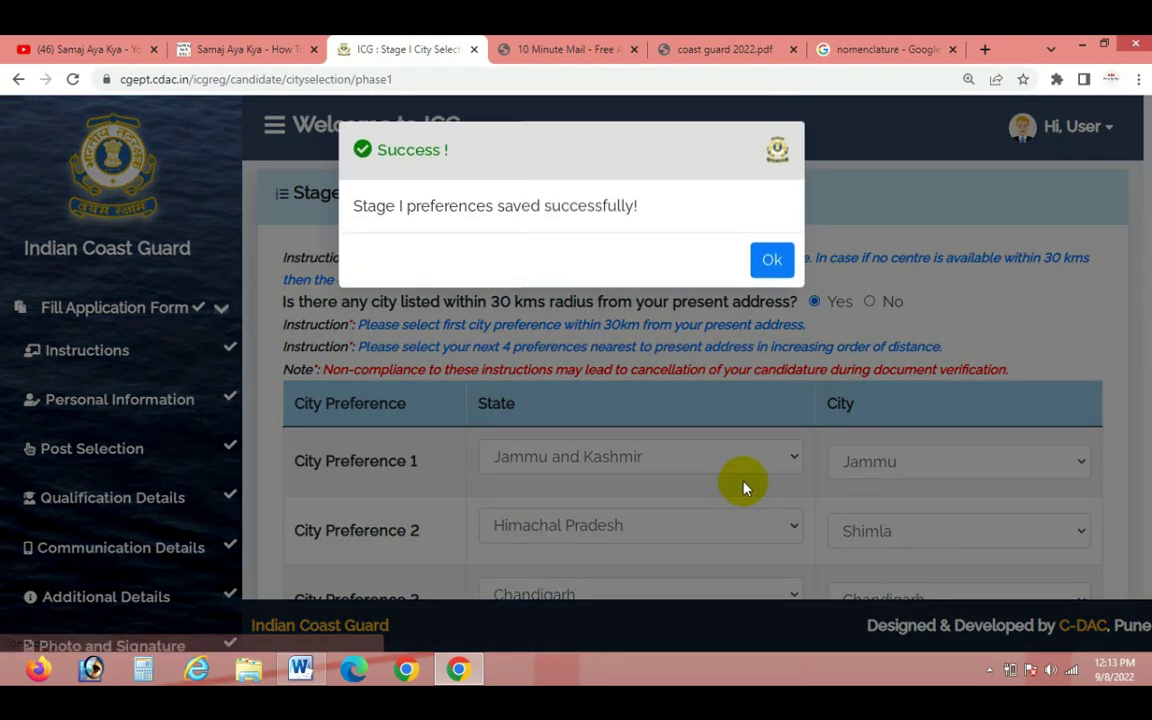
pyautogui.click(772, 260)
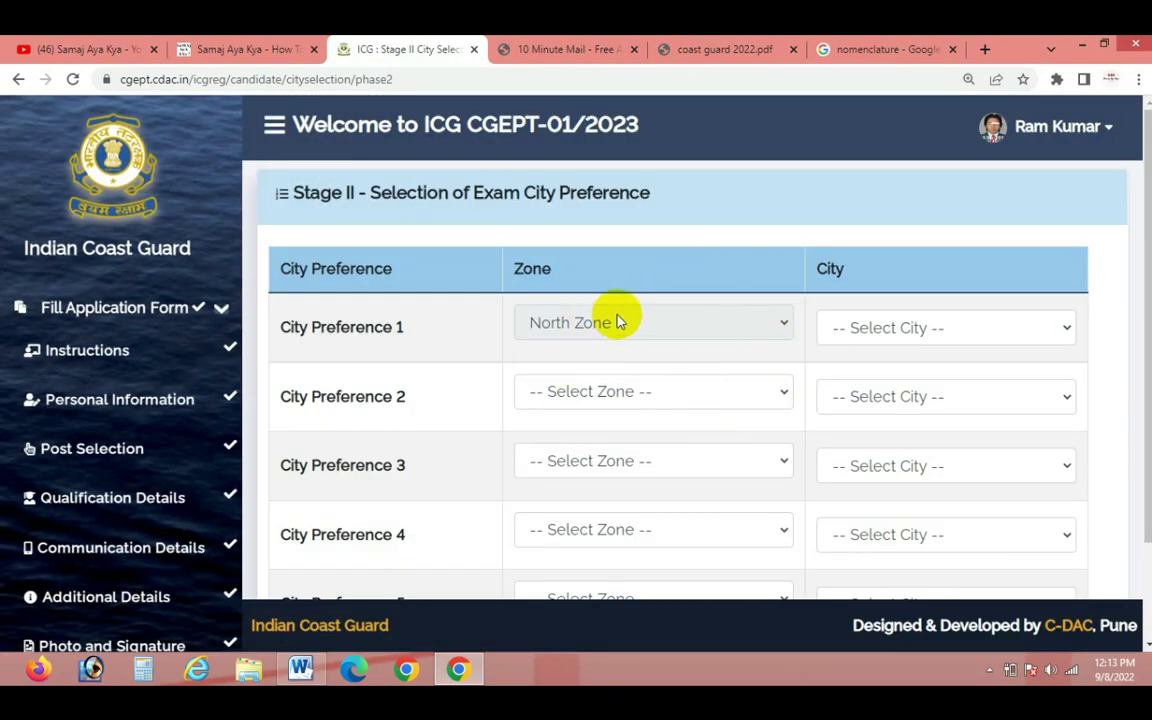
# Set Stage II preference 1 to North Zone with city Noida
pyautogui.click(779, 325)
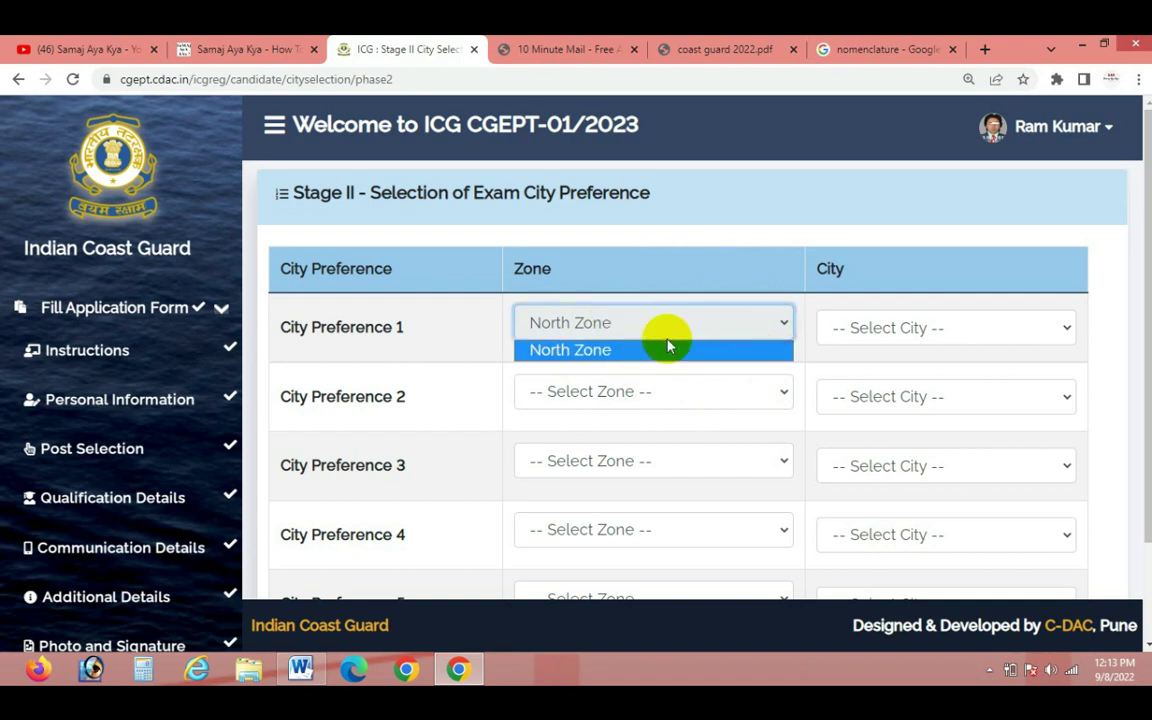
pyautogui.click(790, 350)
pyautogui.click(879, 329)
pyautogui.click(857, 374)
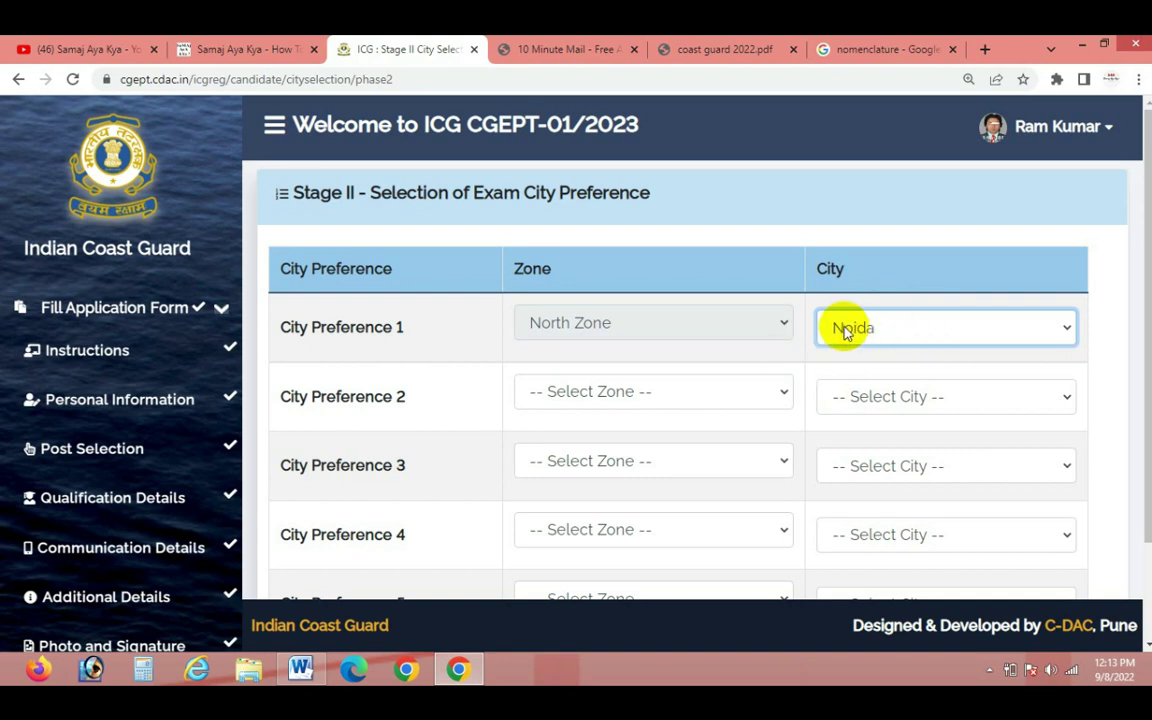
# Set preference 2's zone to North Zone, leaving its city unselected
pyautogui.click(759, 401)
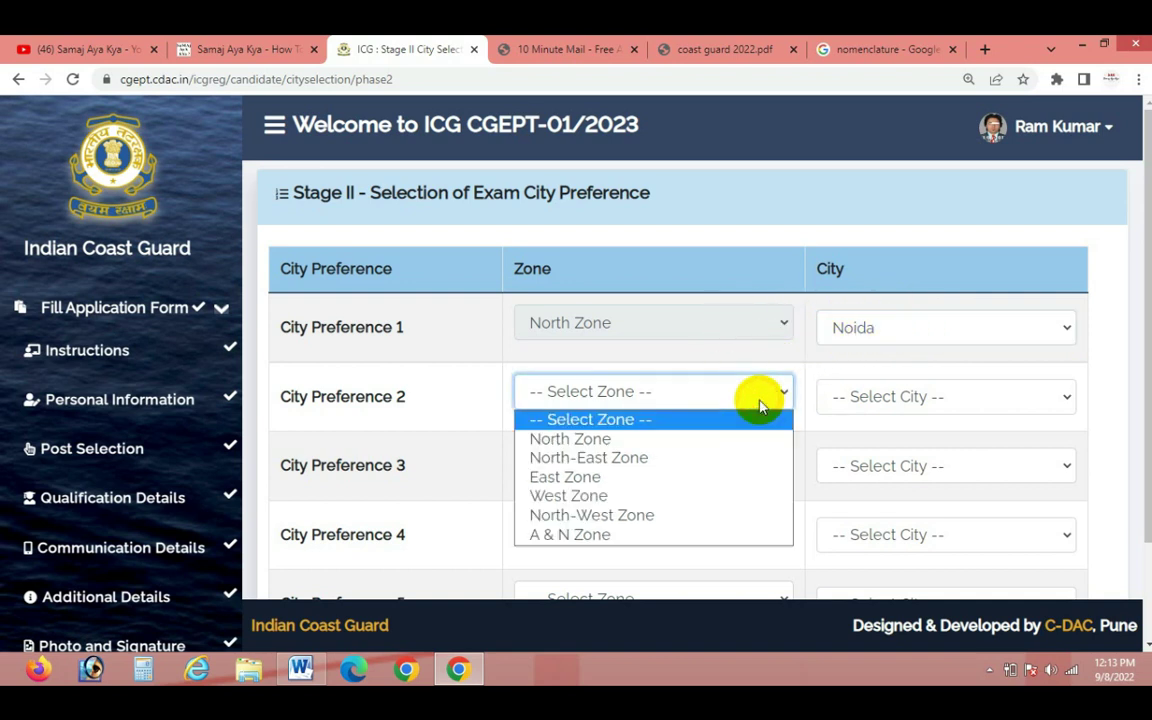
pyautogui.click(594, 439)
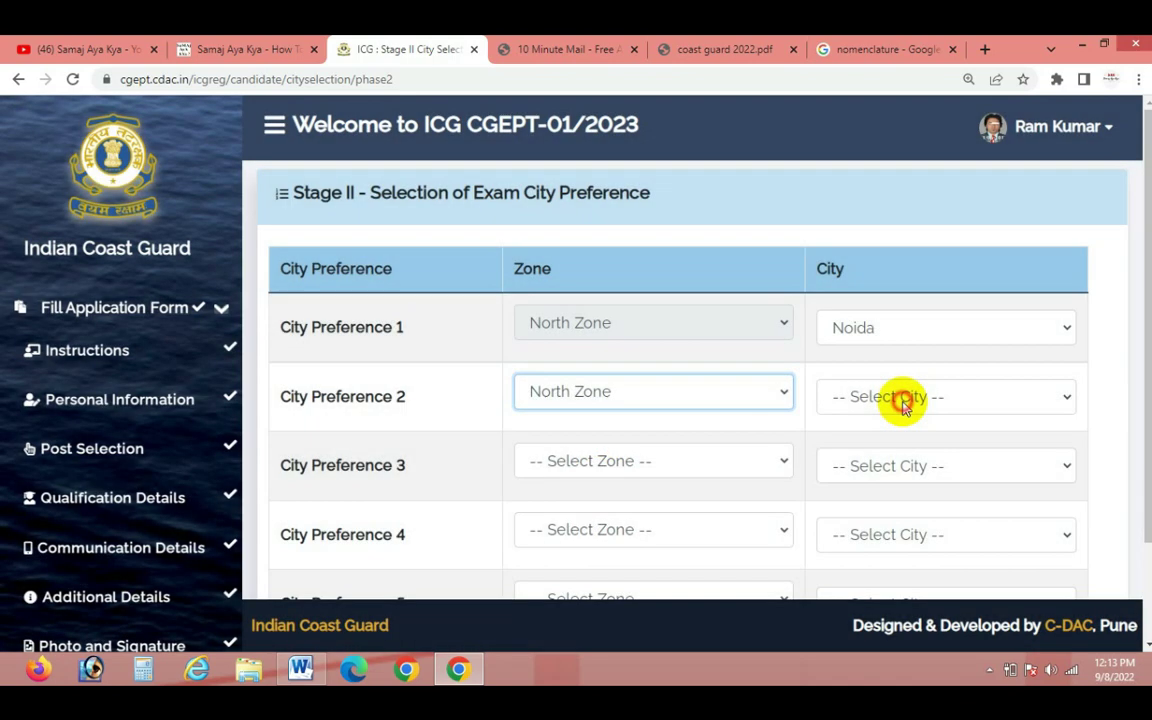
pyautogui.click(902, 399)
pyautogui.click(868, 443)
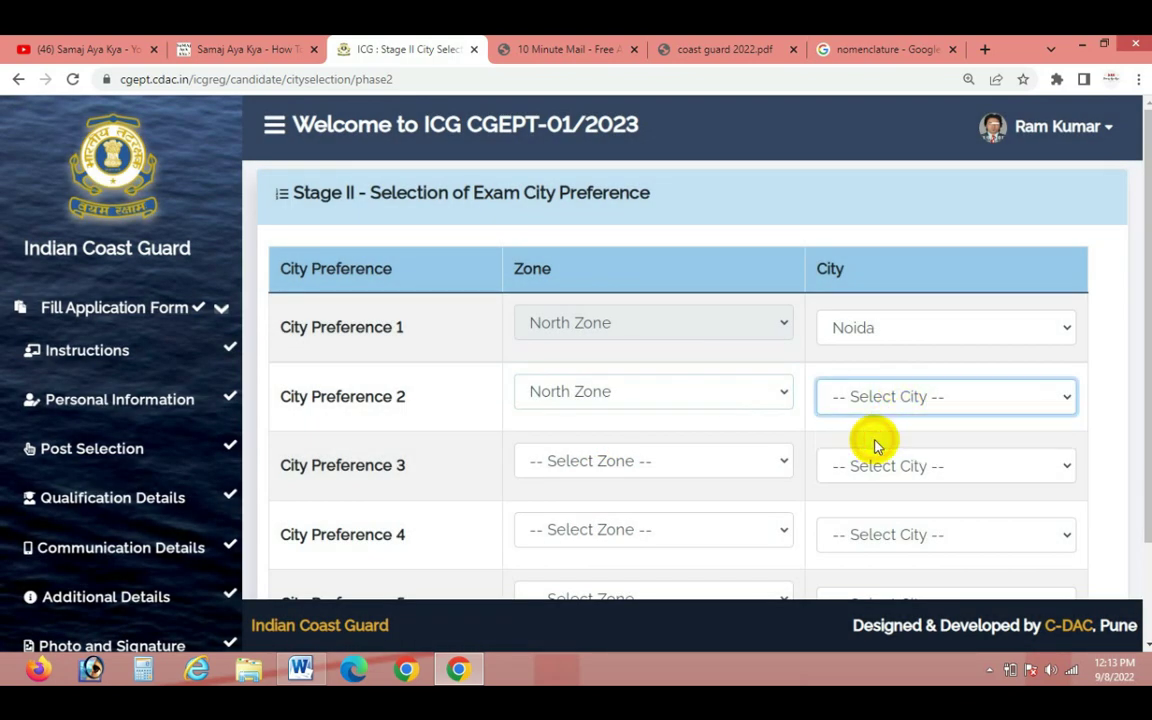
pyautogui.click(874, 404)
pyautogui.click(892, 450)
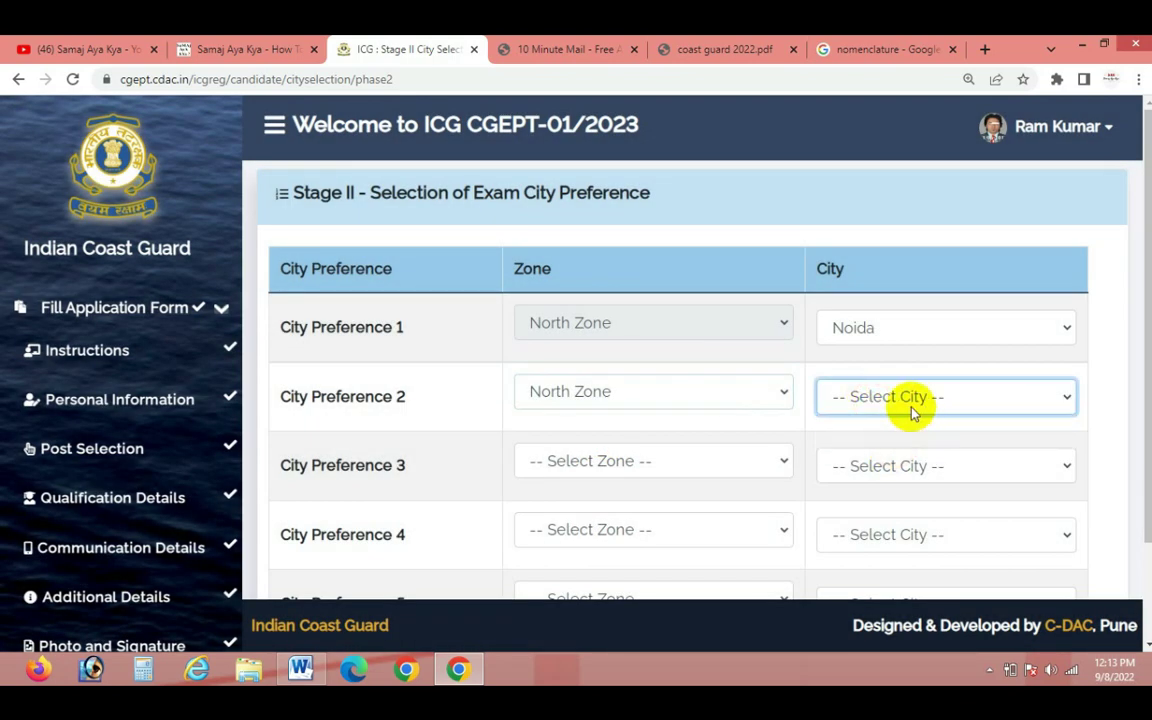
pyautogui.click(627, 400)
pyautogui.click(674, 398)
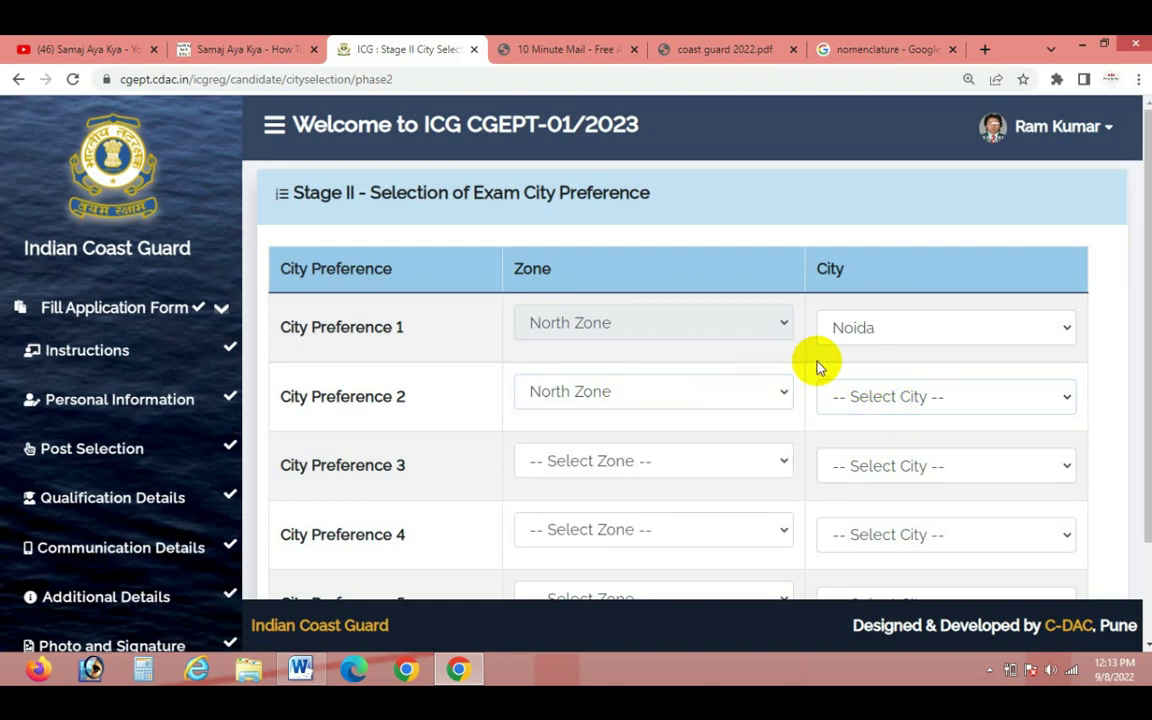
pyautogui.scroll(-1, 993, 580)
# After the incomplete-preferences alert, set preferences 2 and 3 to North-East Zone with Bhubaneshwar
pyautogui.click(1056, 548)
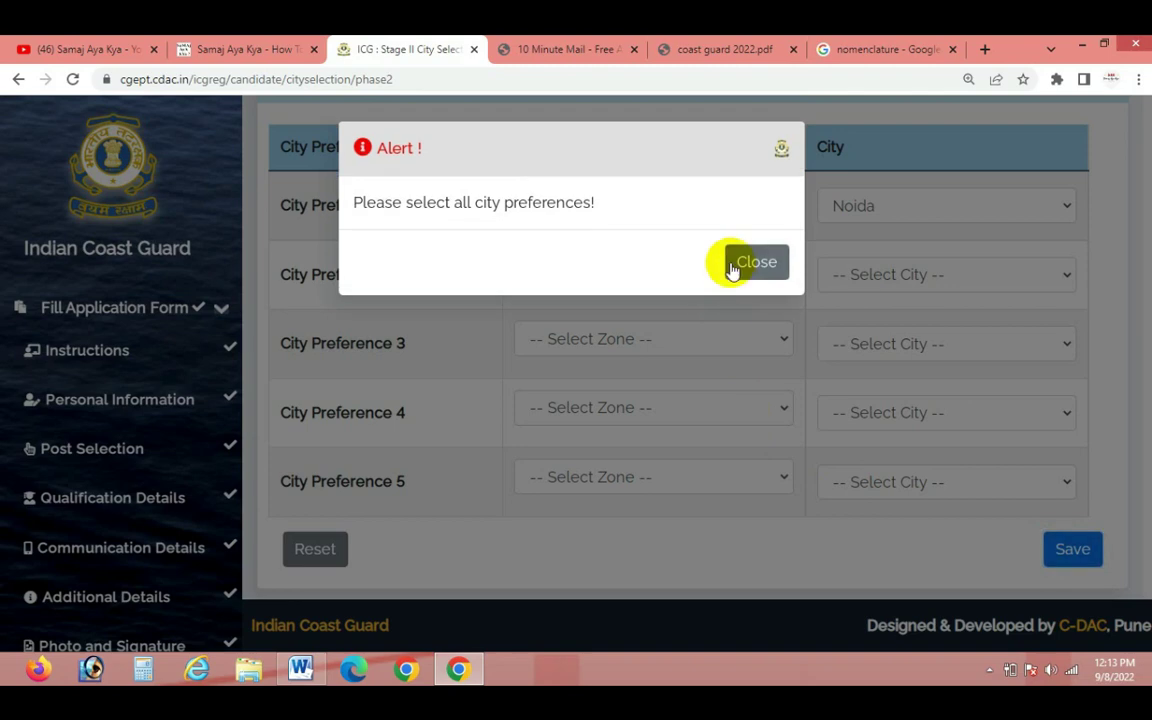
pyautogui.click(730, 265)
pyautogui.click(667, 283)
pyautogui.click(606, 338)
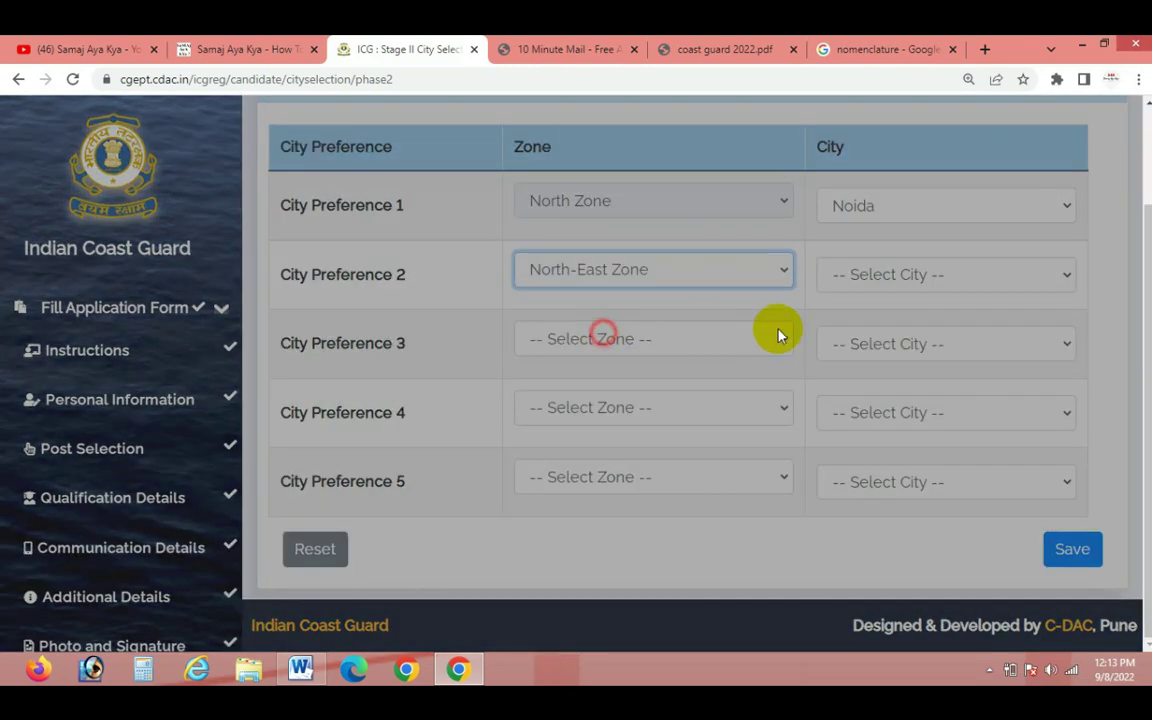
pyautogui.click(838, 285)
pyautogui.click(852, 322)
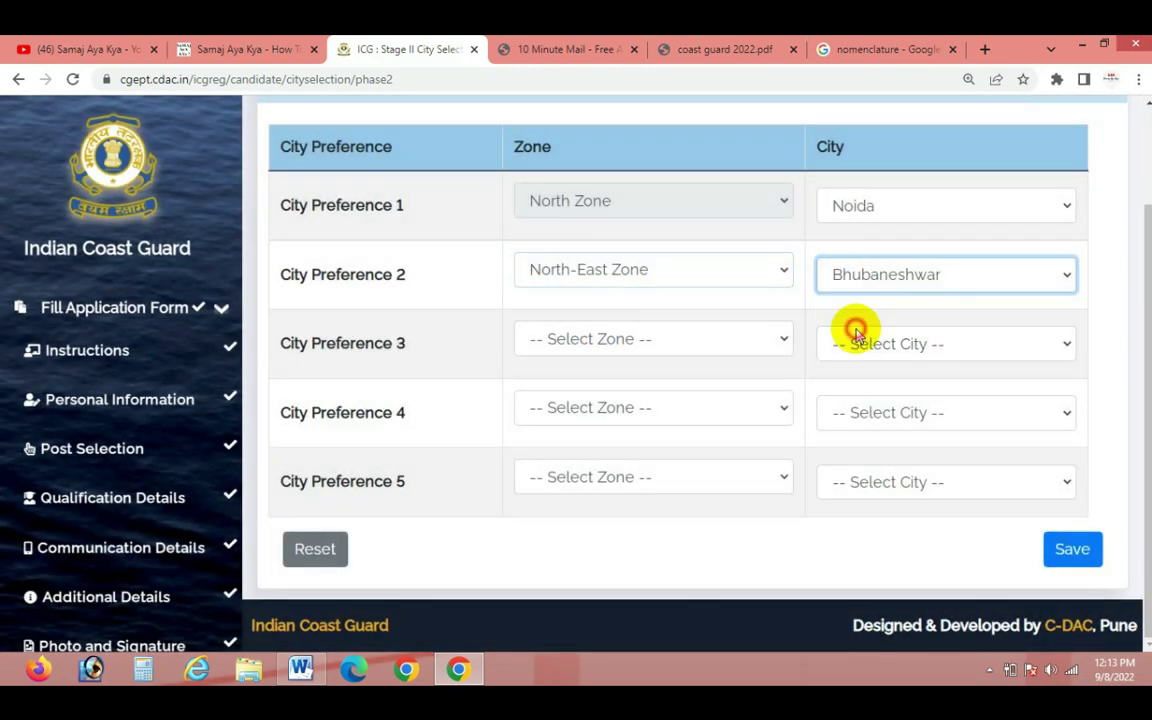
pyautogui.click(707, 338)
pyautogui.click(619, 392)
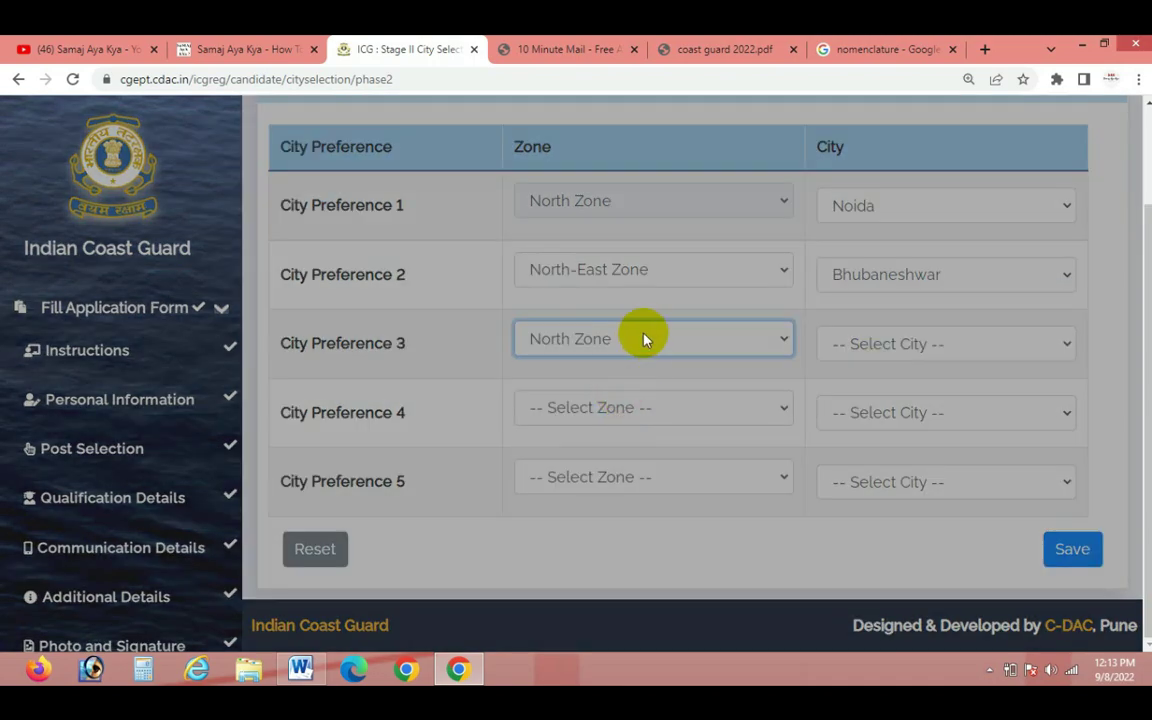
pyautogui.click(643, 334)
pyautogui.click(607, 400)
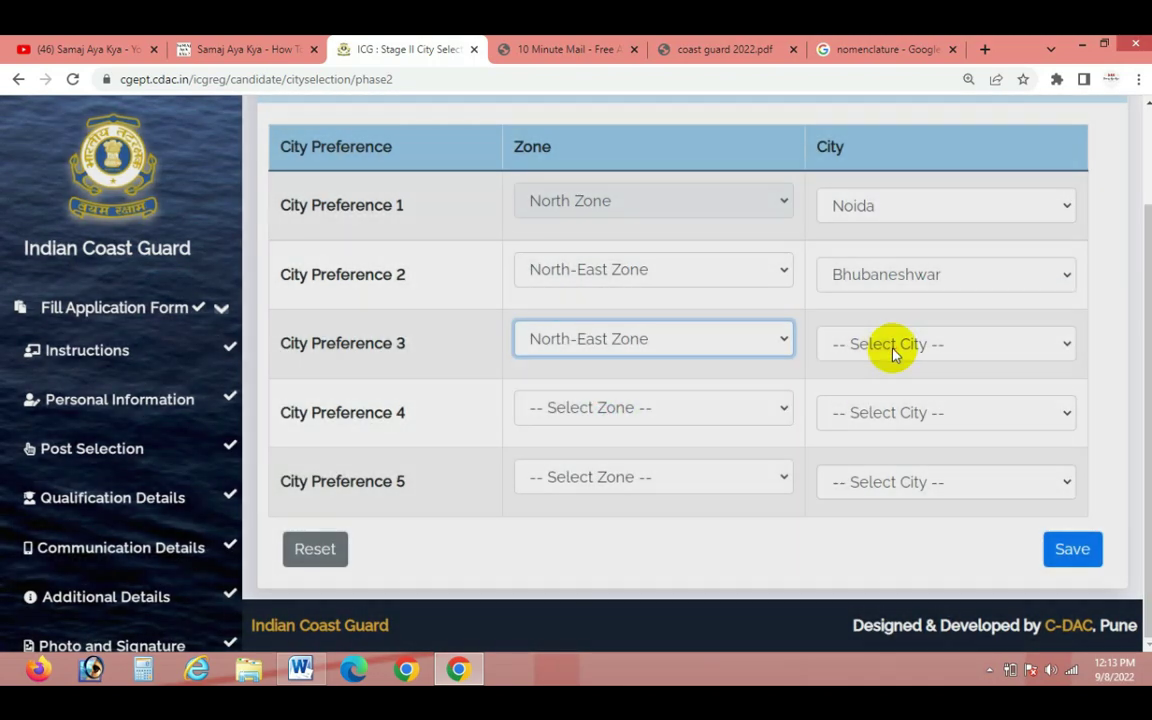
pyautogui.click(903, 343)
pyautogui.click(872, 391)
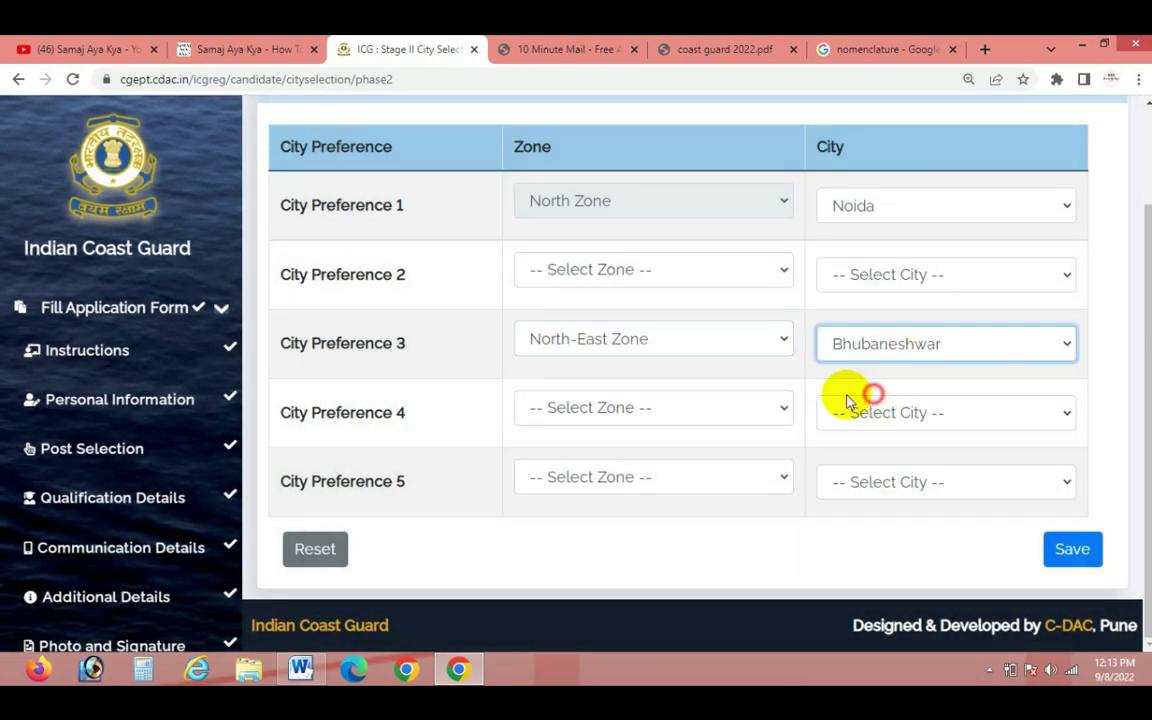
# Change preference 2 to East Zone–Visakhapatnam and set preference 4 to West Zone–Mangalore
pyautogui.click(628, 269)
pyautogui.click(592, 358)
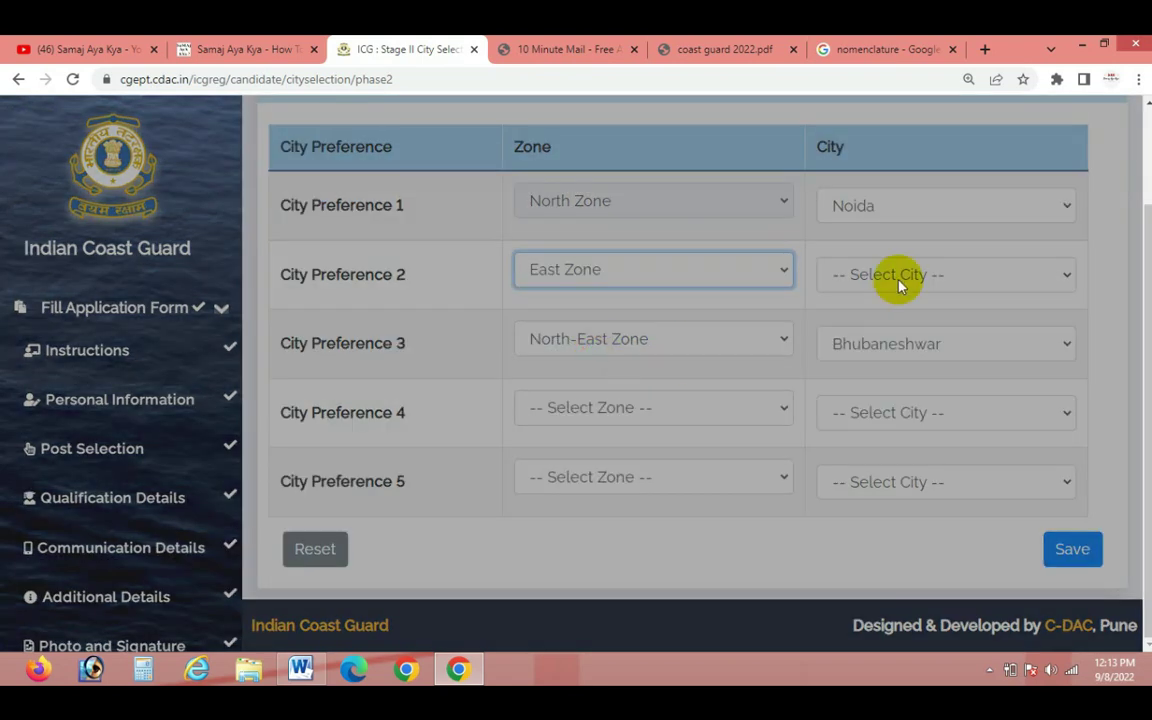
pyautogui.click(895, 276)
pyautogui.click(888, 342)
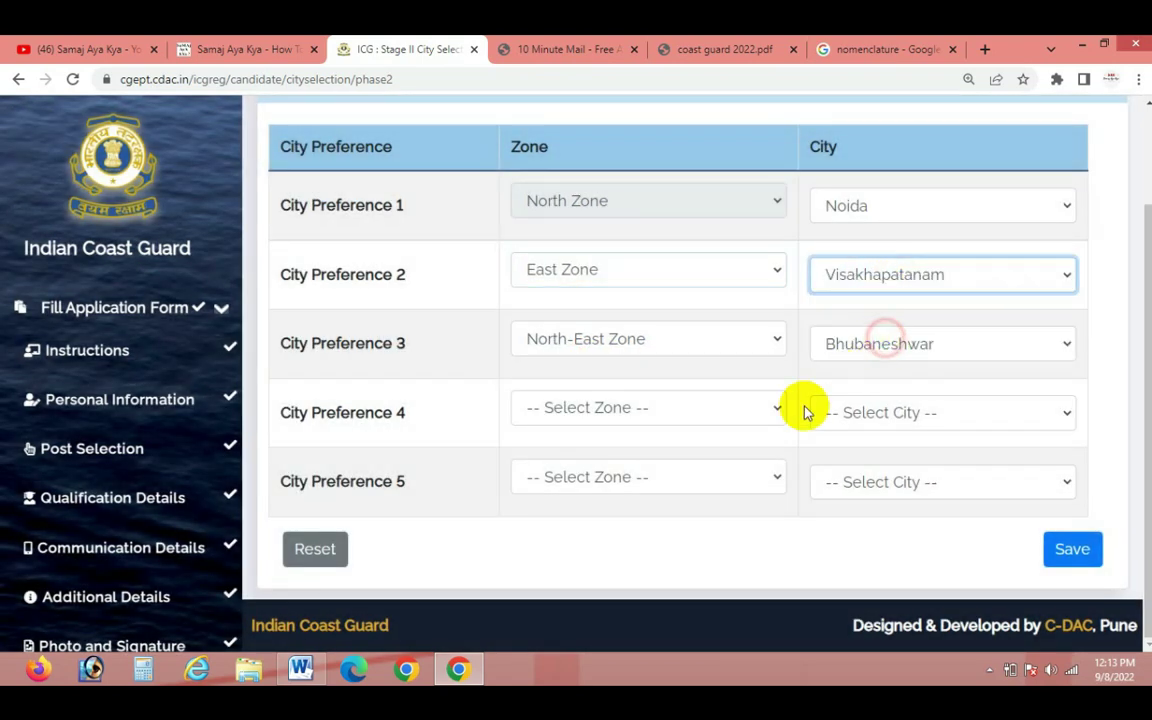
pyautogui.click(596, 407)
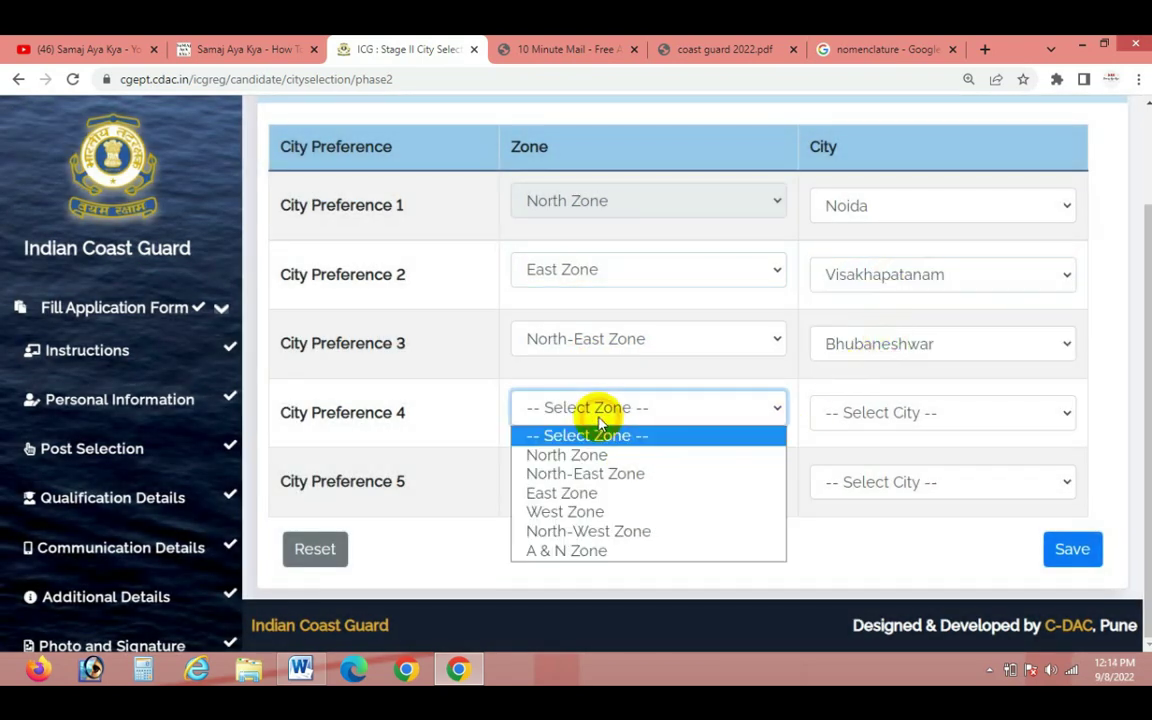
pyautogui.click(583, 511)
pyautogui.click(884, 412)
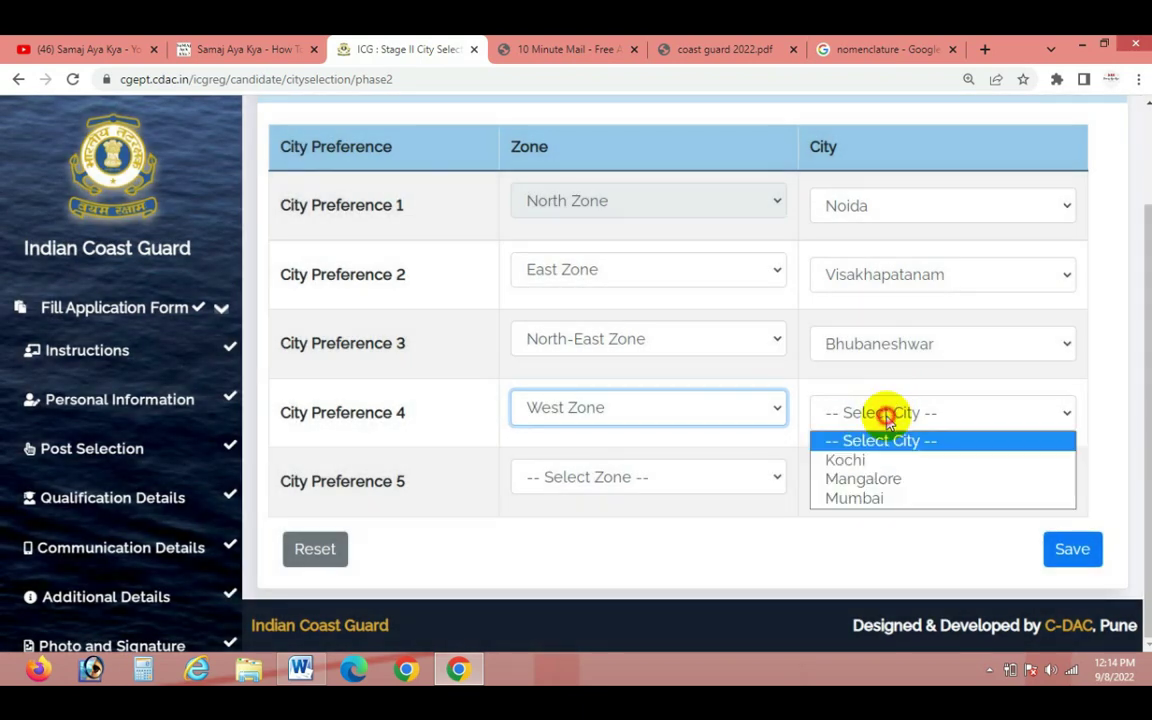
pyautogui.click(856, 477)
# Set preference 5 to A & N Zone with city Port Blair
pyautogui.click(598, 471)
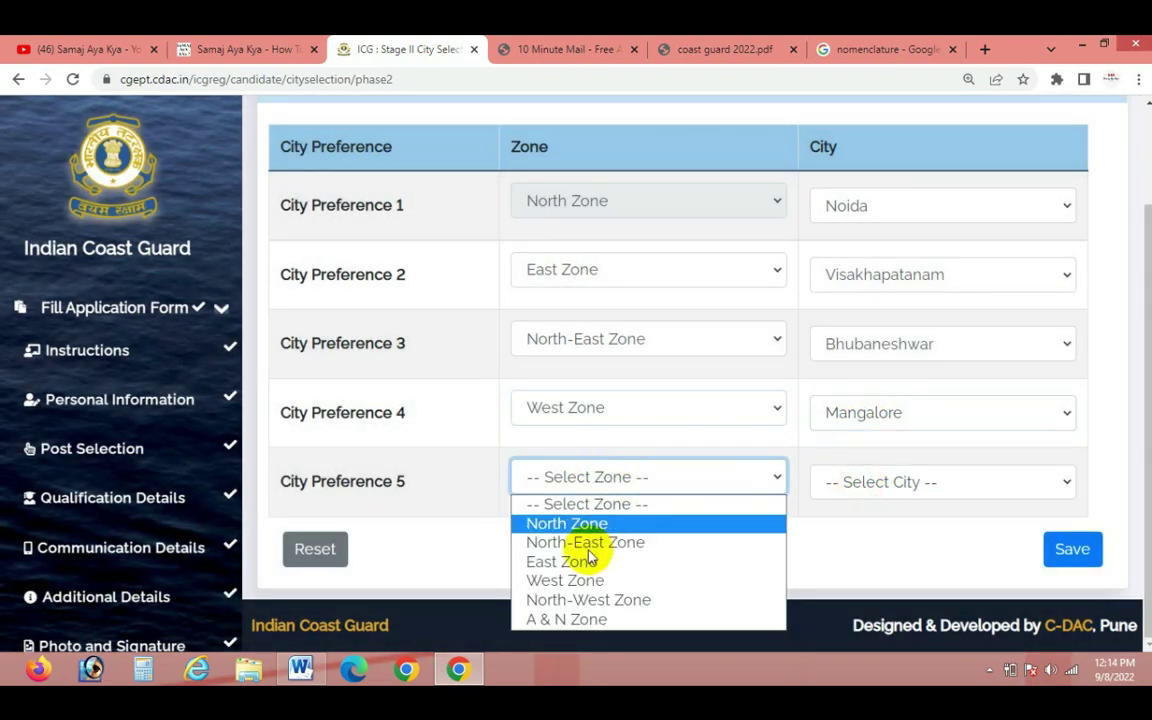
pyautogui.click(588, 619)
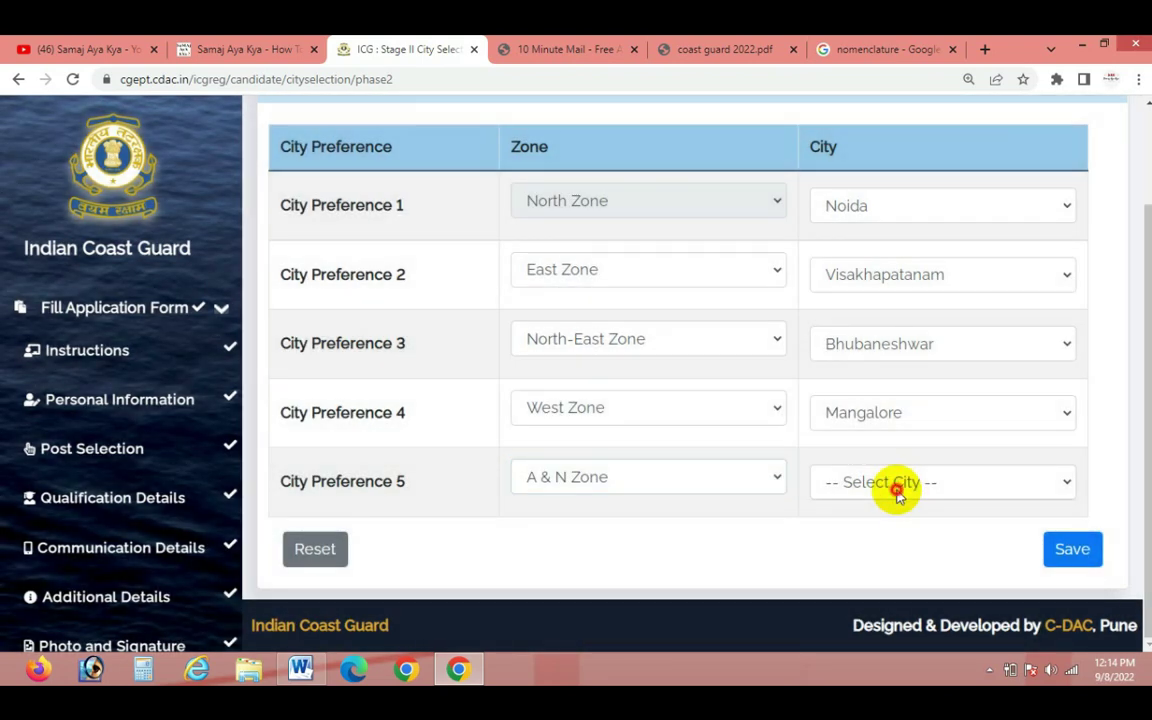
pyautogui.click(895, 486)
pyautogui.click(880, 545)
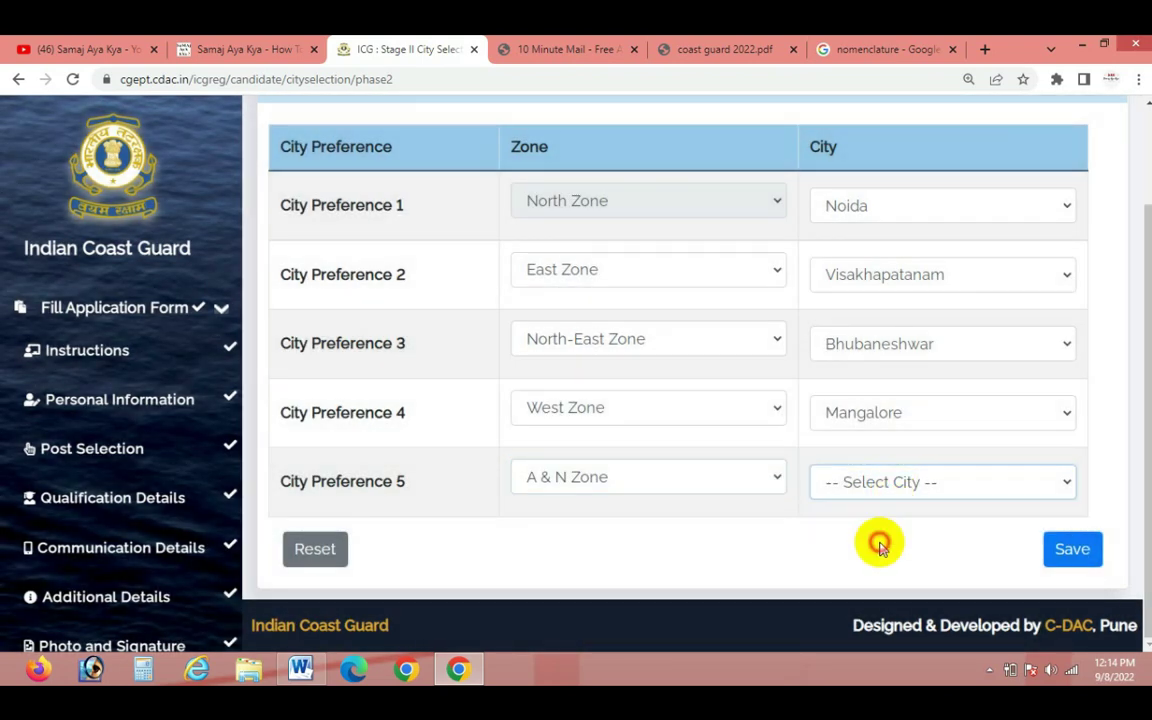
pyautogui.click(865, 480)
pyautogui.click(860, 532)
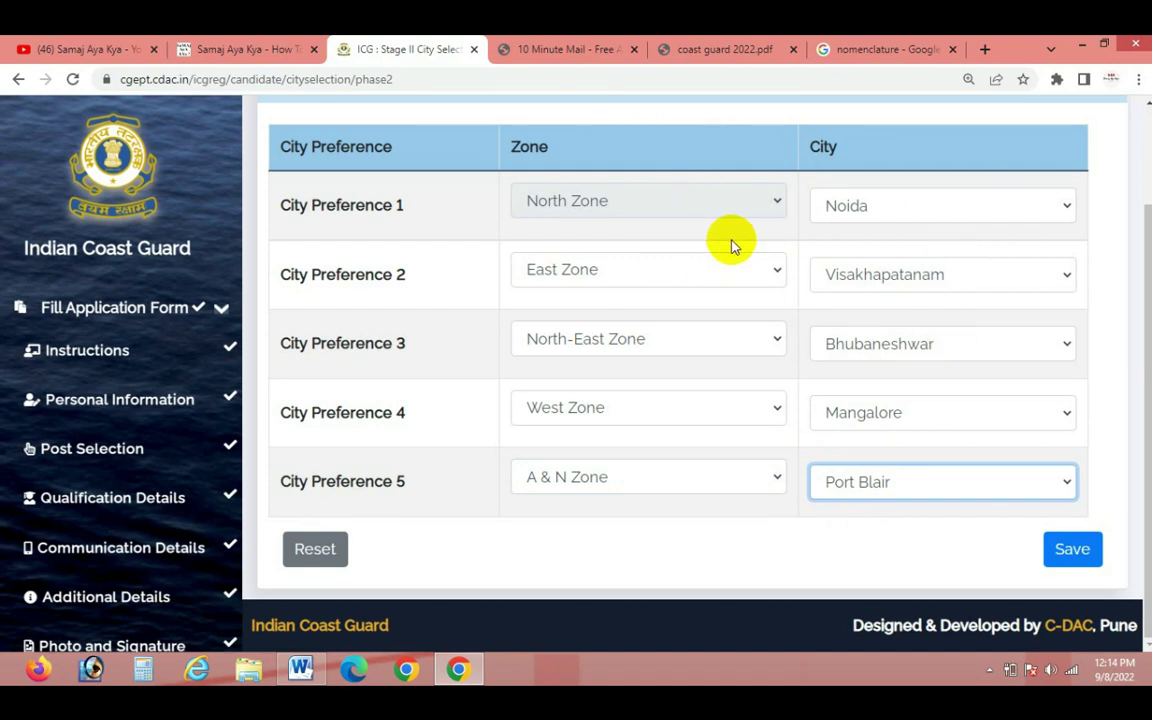
pyautogui.click(903, 207)
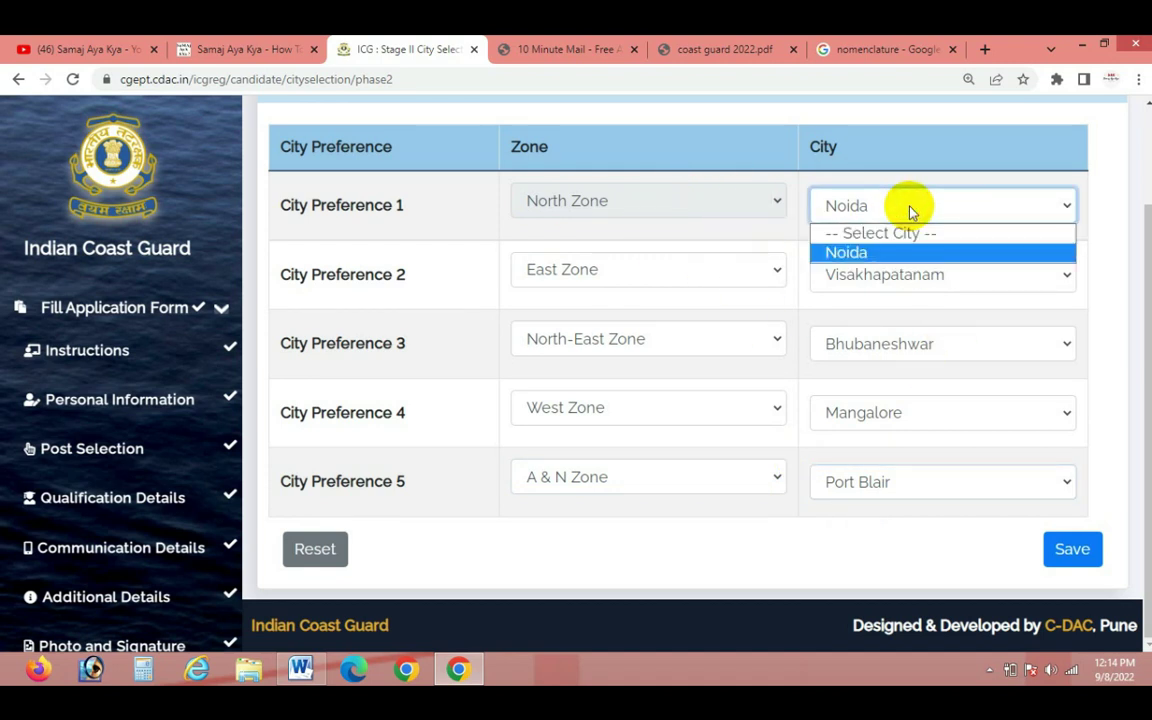
pyautogui.click(793, 232)
pyautogui.click(674, 277)
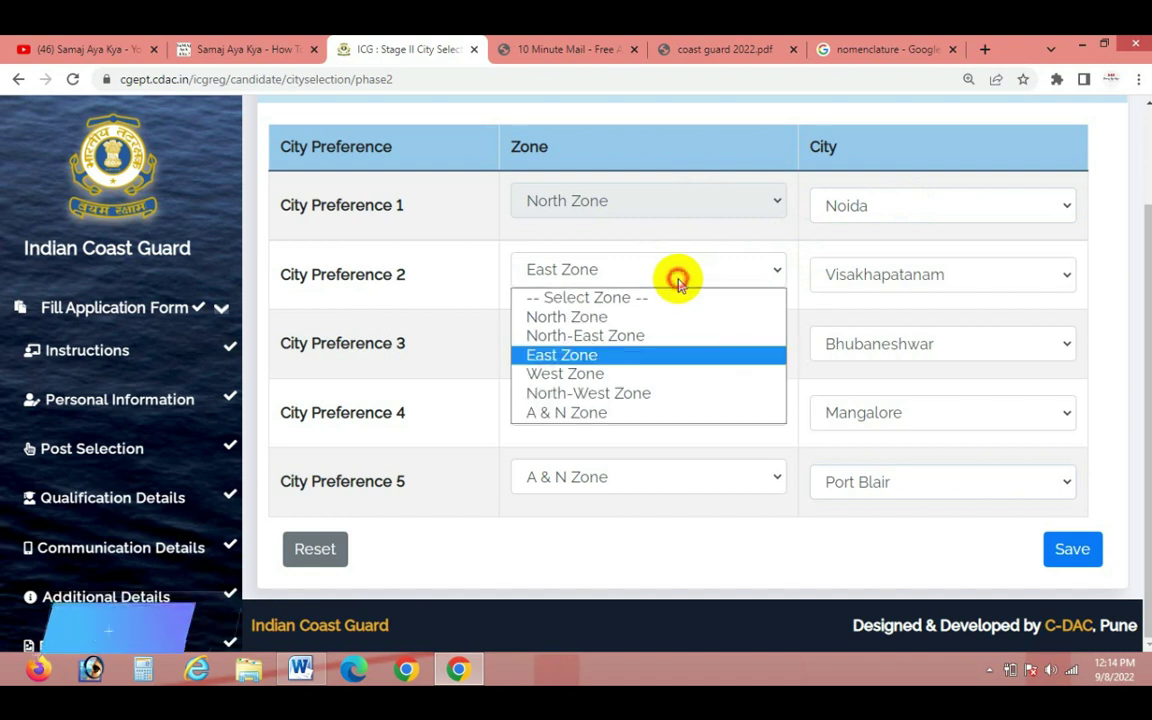
pyautogui.click(807, 318)
pyautogui.click(829, 284)
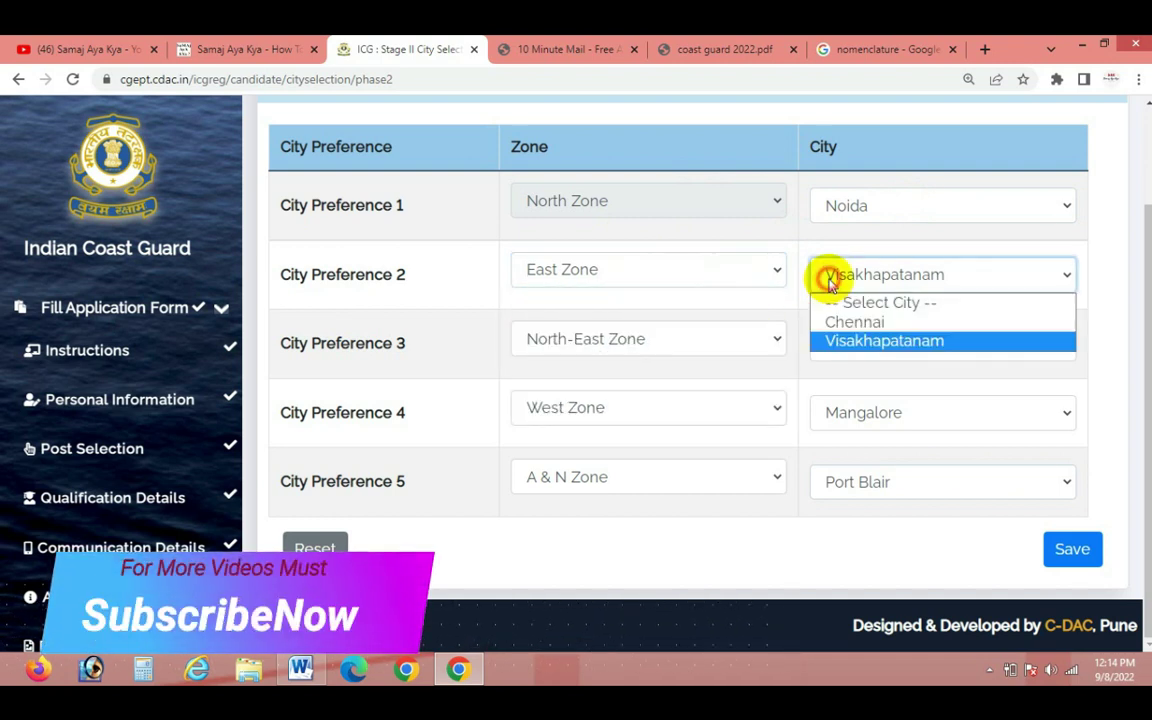
pyautogui.click(807, 293)
pyautogui.click(689, 342)
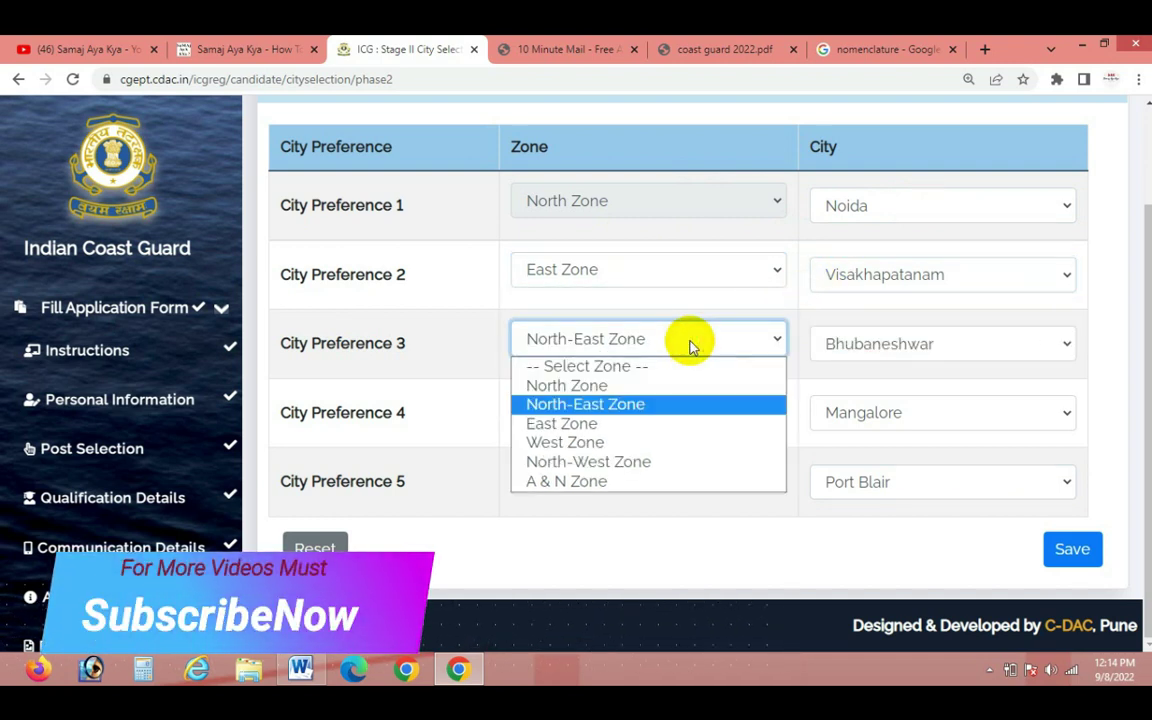
pyautogui.click(802, 347)
pyautogui.click(830, 342)
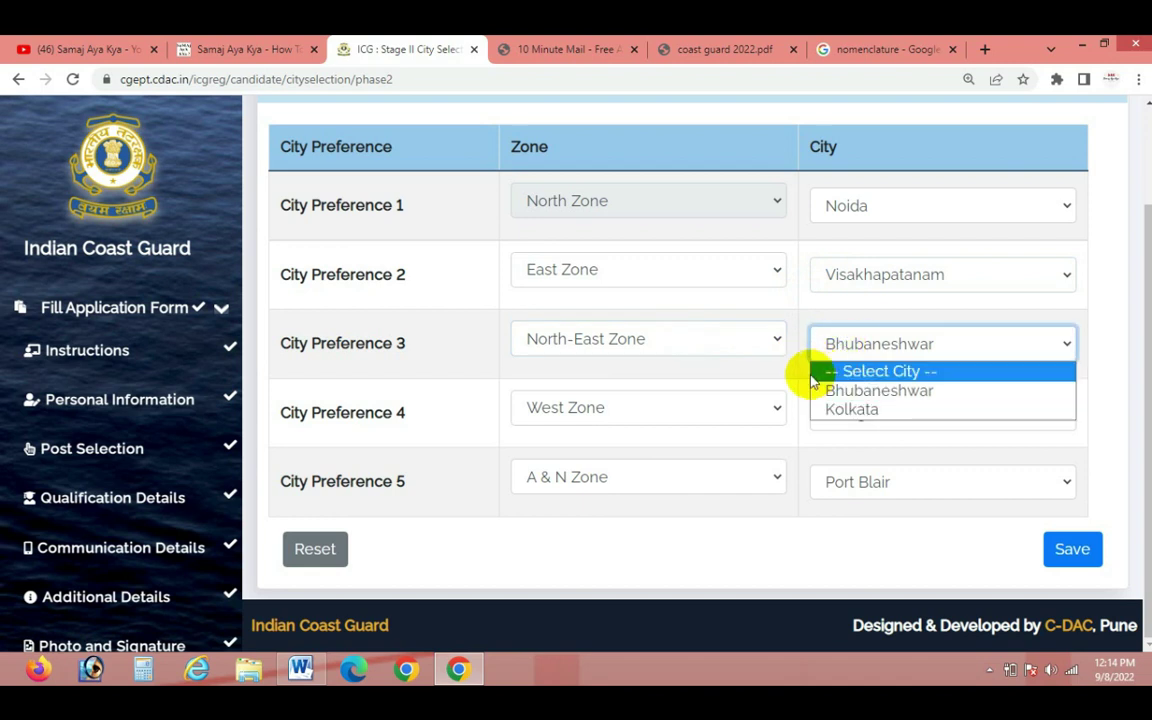
pyautogui.click(800, 376)
pyautogui.click(768, 412)
pyautogui.click(802, 386)
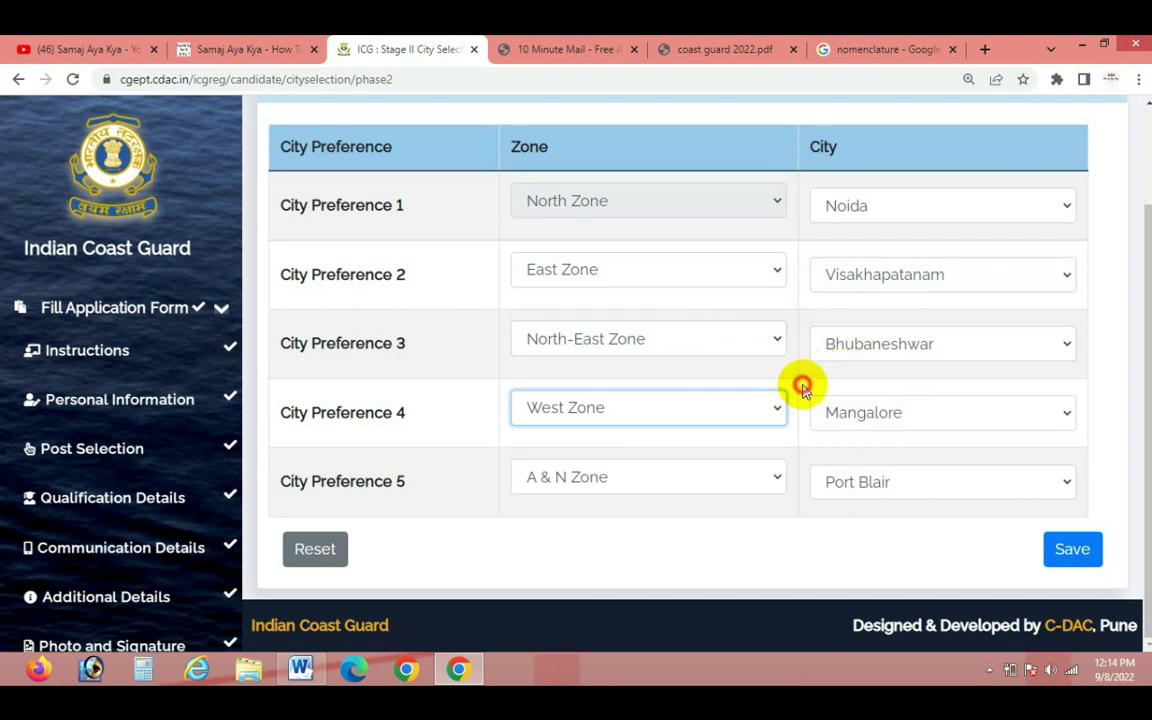
pyautogui.click(823, 411)
pyautogui.click(805, 374)
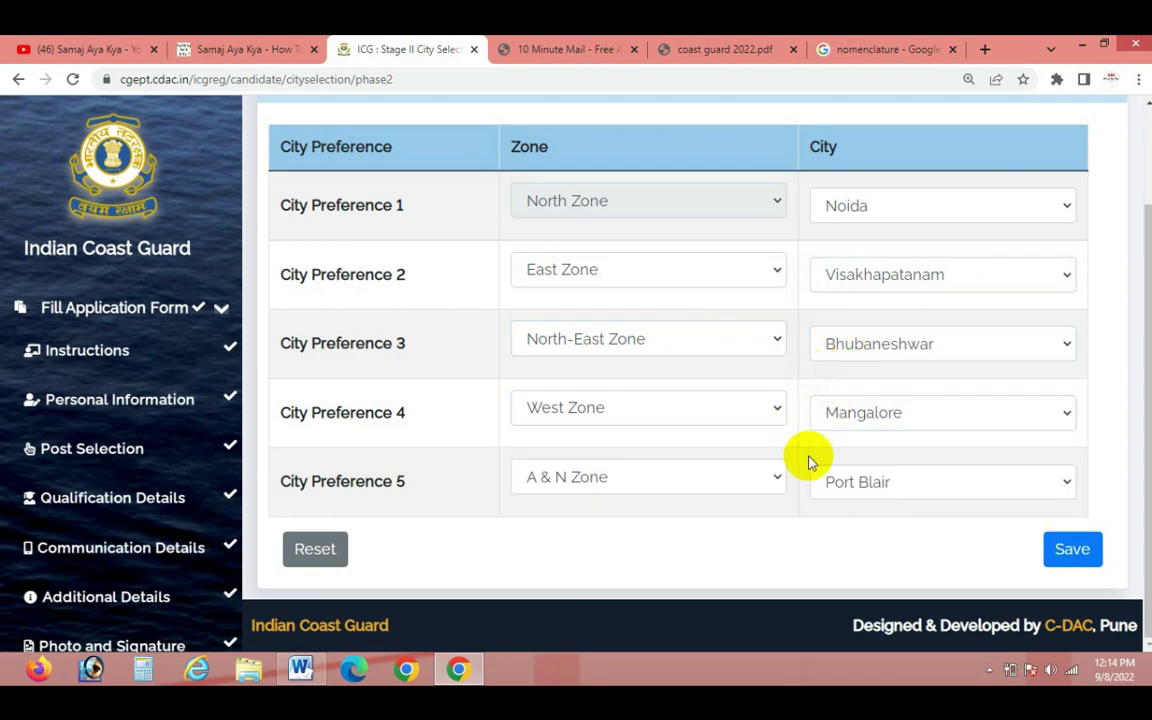
pyautogui.click(840, 478)
pyautogui.click(811, 422)
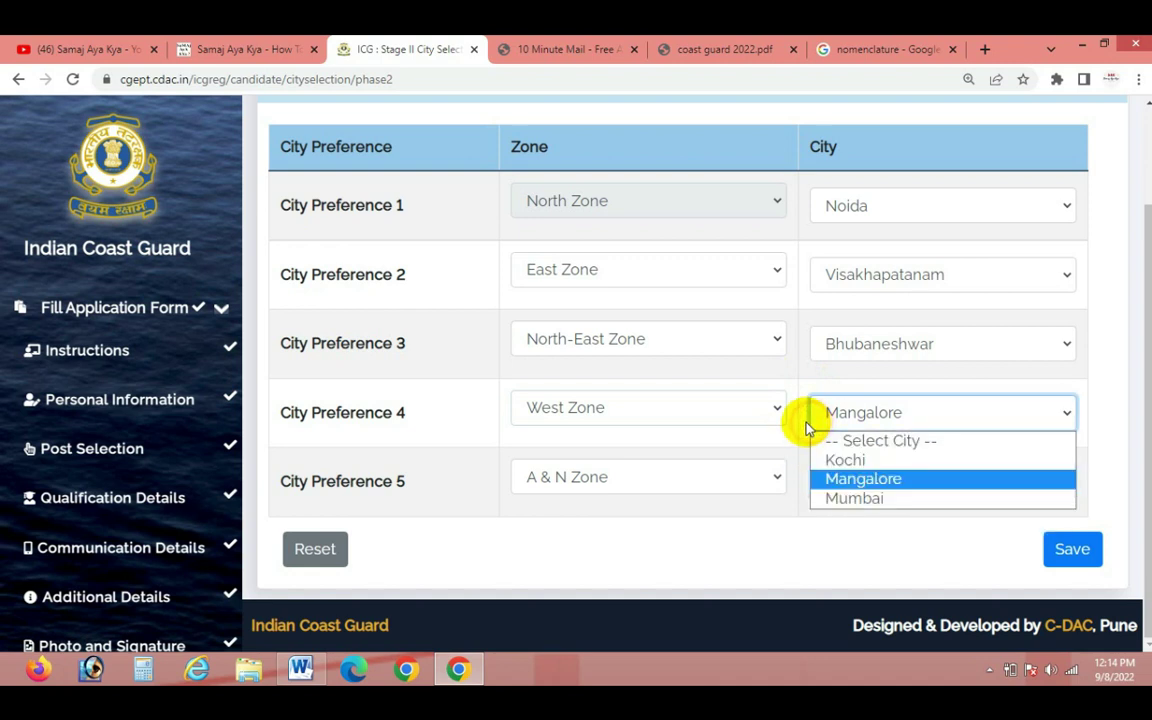
pyautogui.click(808, 397)
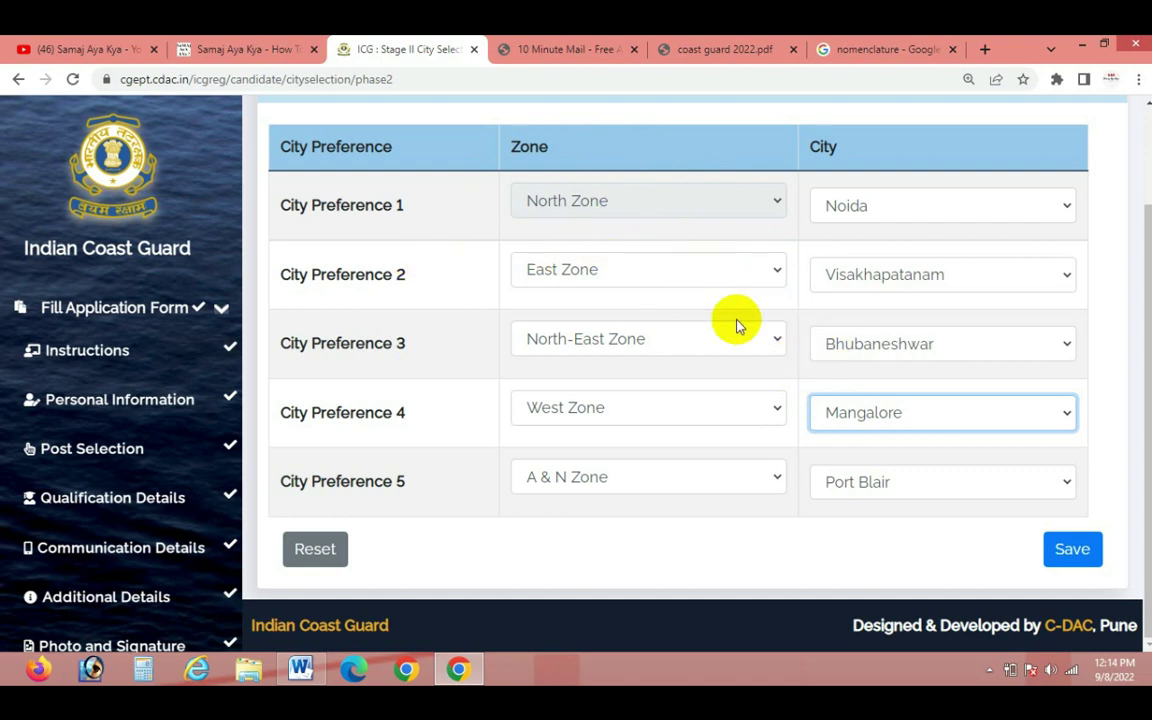
pyautogui.scroll(-2, 166, 579)
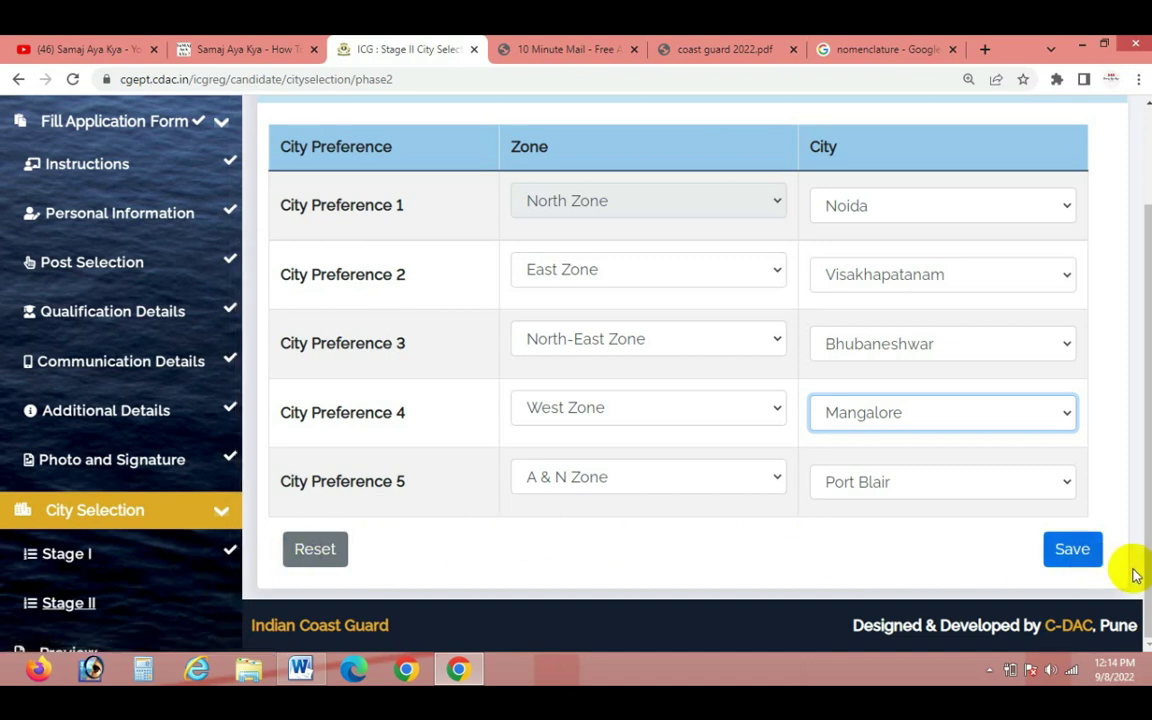
# Save the Stage II city preferences, acknowledge success, and scroll through the Preview page
pyautogui.click(1072, 552)
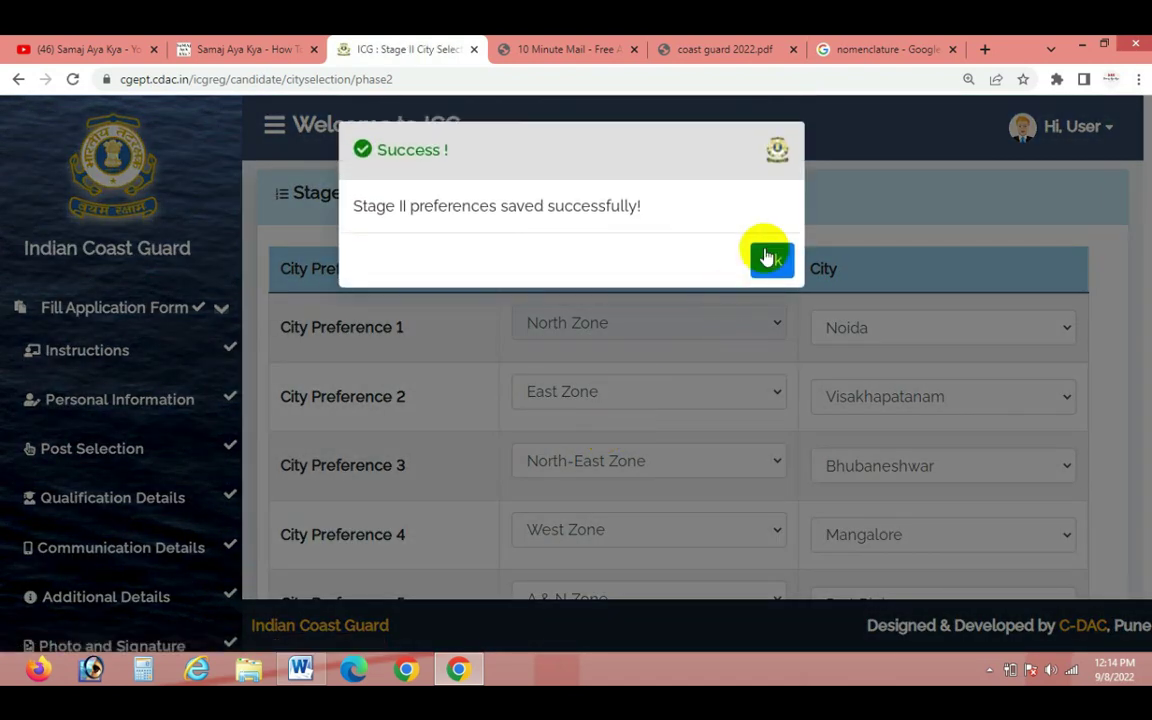
pyautogui.click(767, 257)
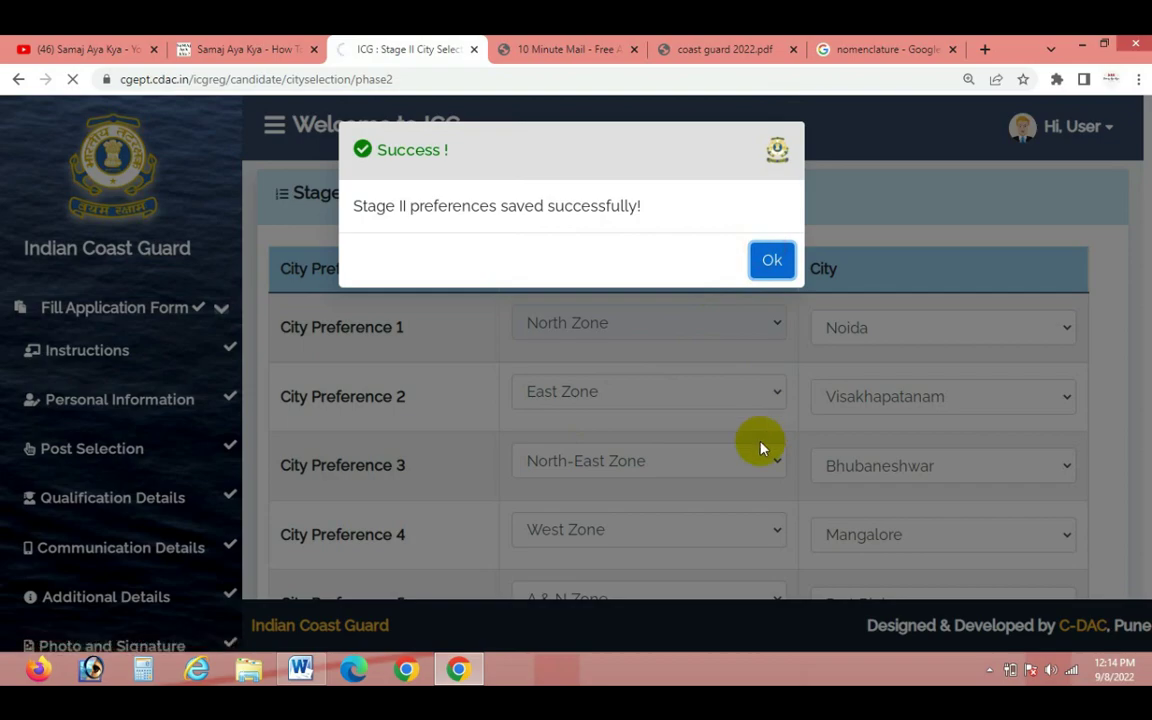
pyautogui.scroll(-15, 690, 440)
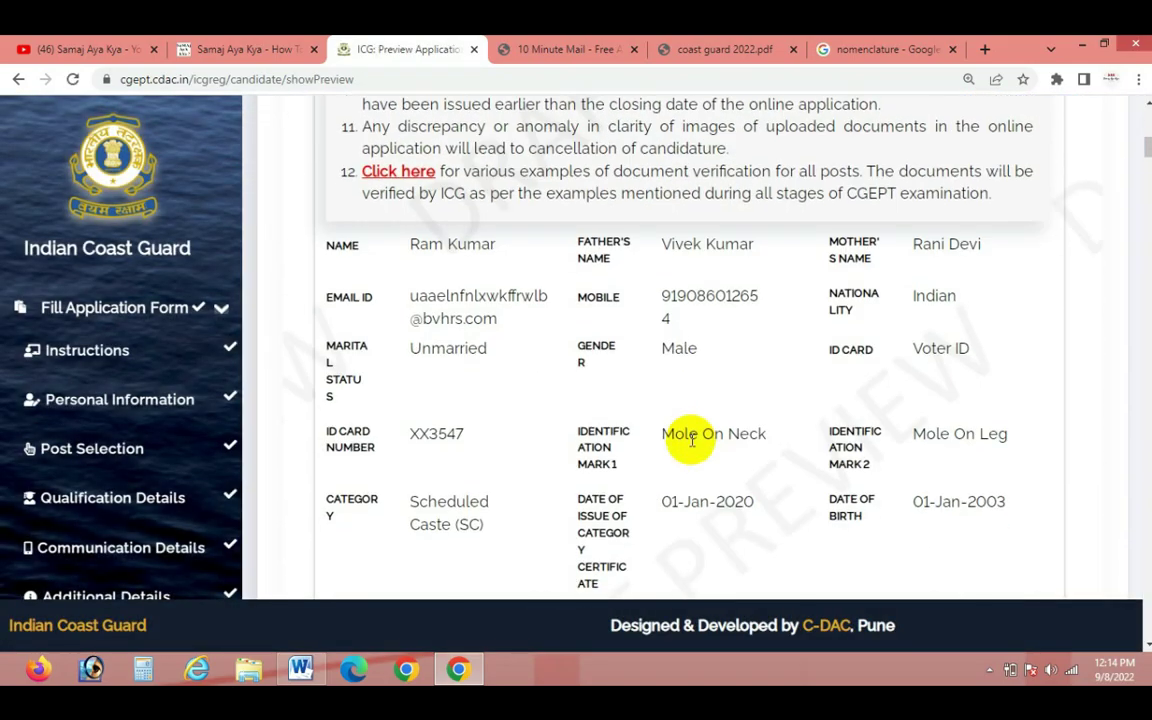
pyautogui.scroll(-10, 690, 445)
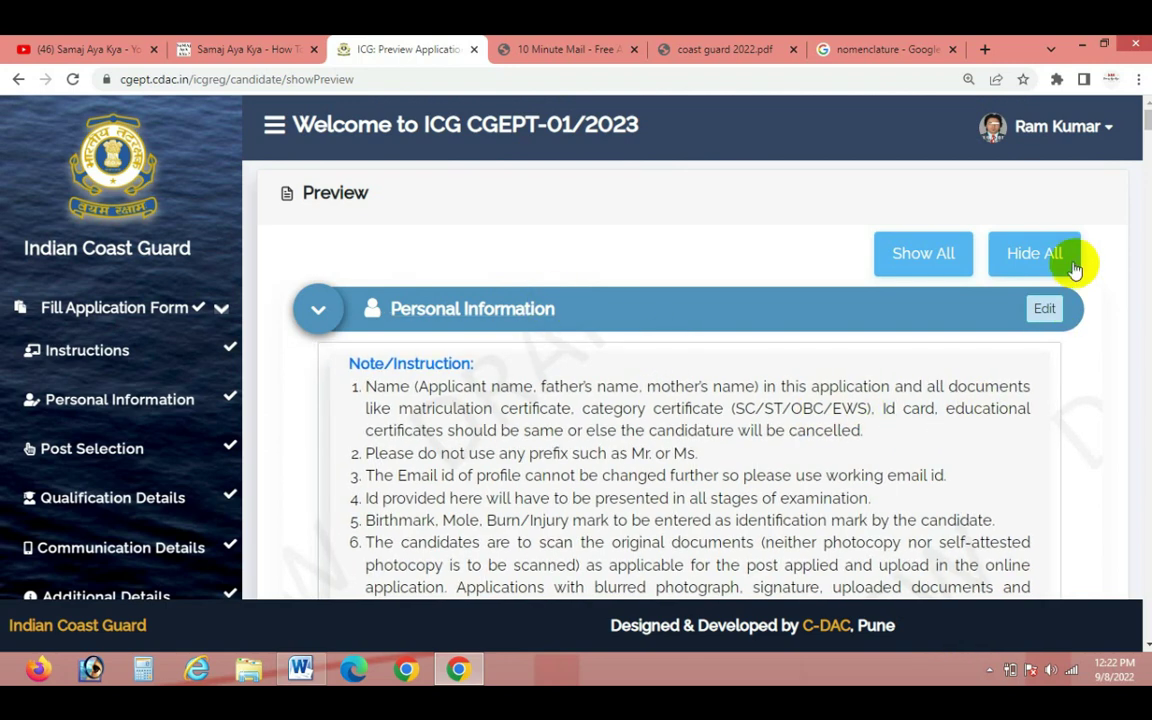
# Hide all preview sections and enter 'jammu' in the declaration City field
pyautogui.click(1050, 256)
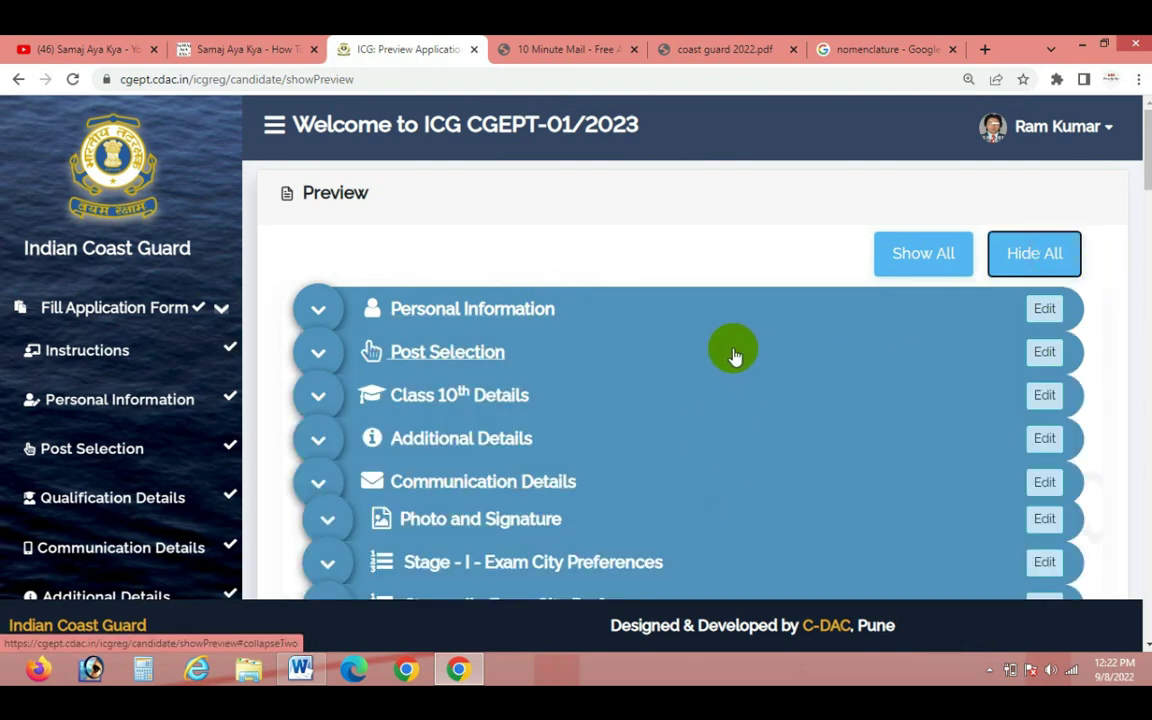
pyautogui.scroll(-3, 600, 280)
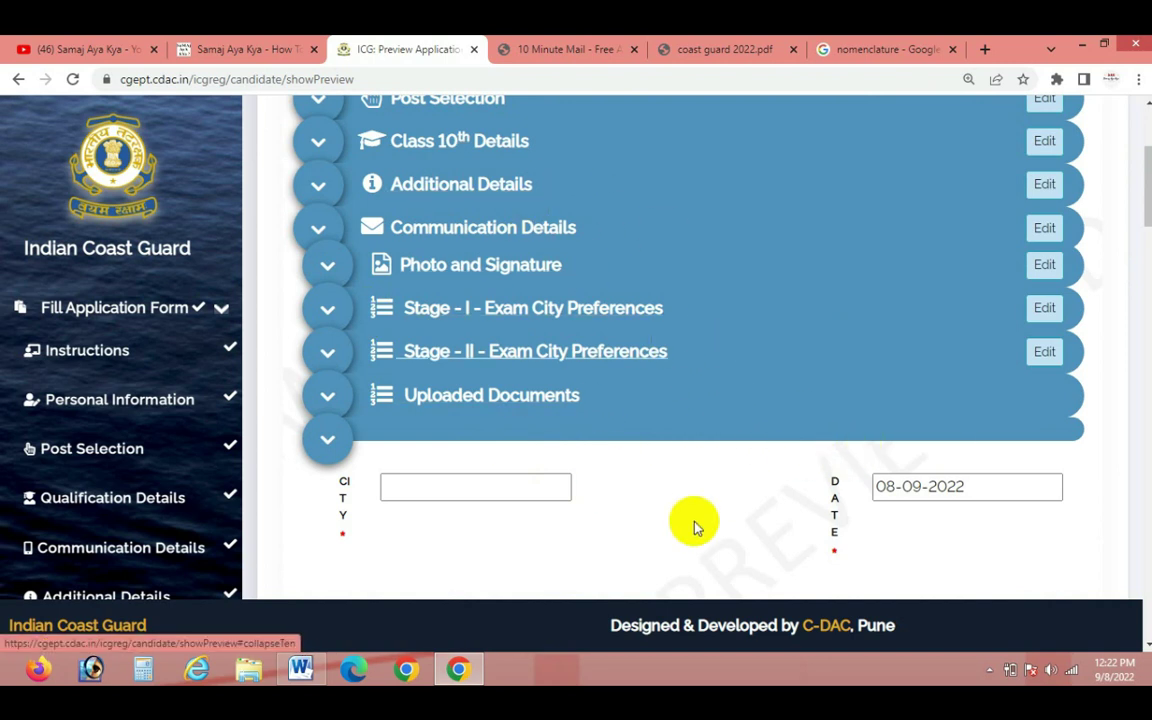
pyautogui.click(493, 497)
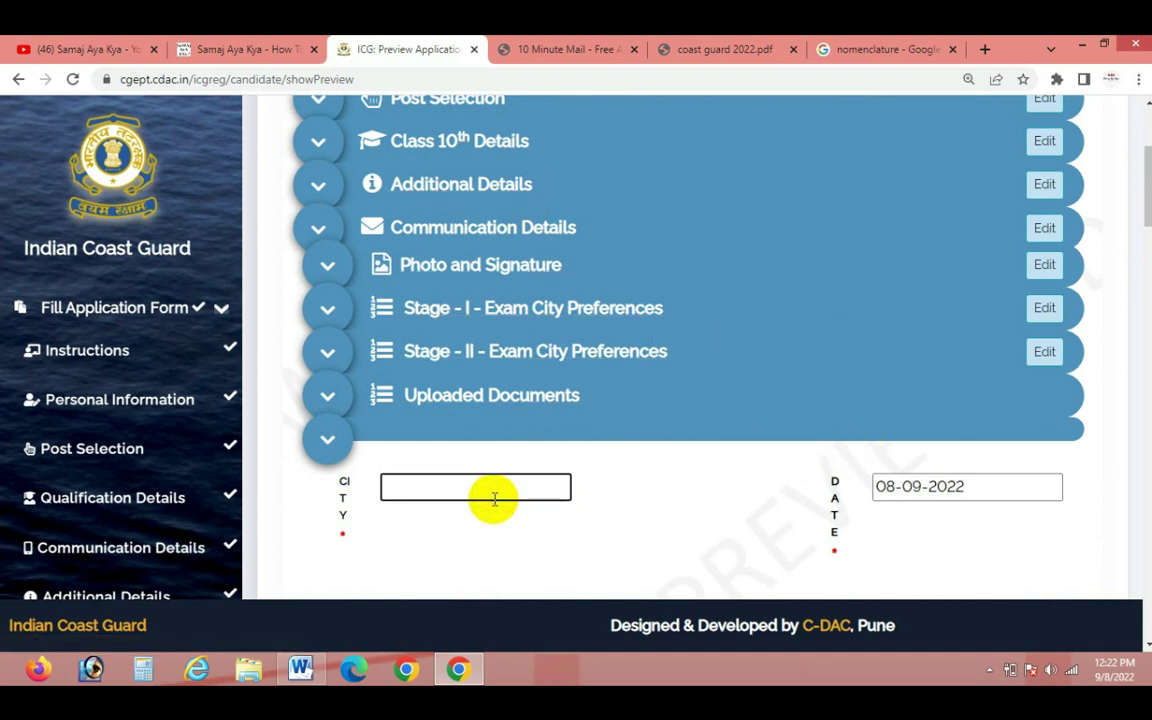
pyautogui.scroll(-2, 571, 500)
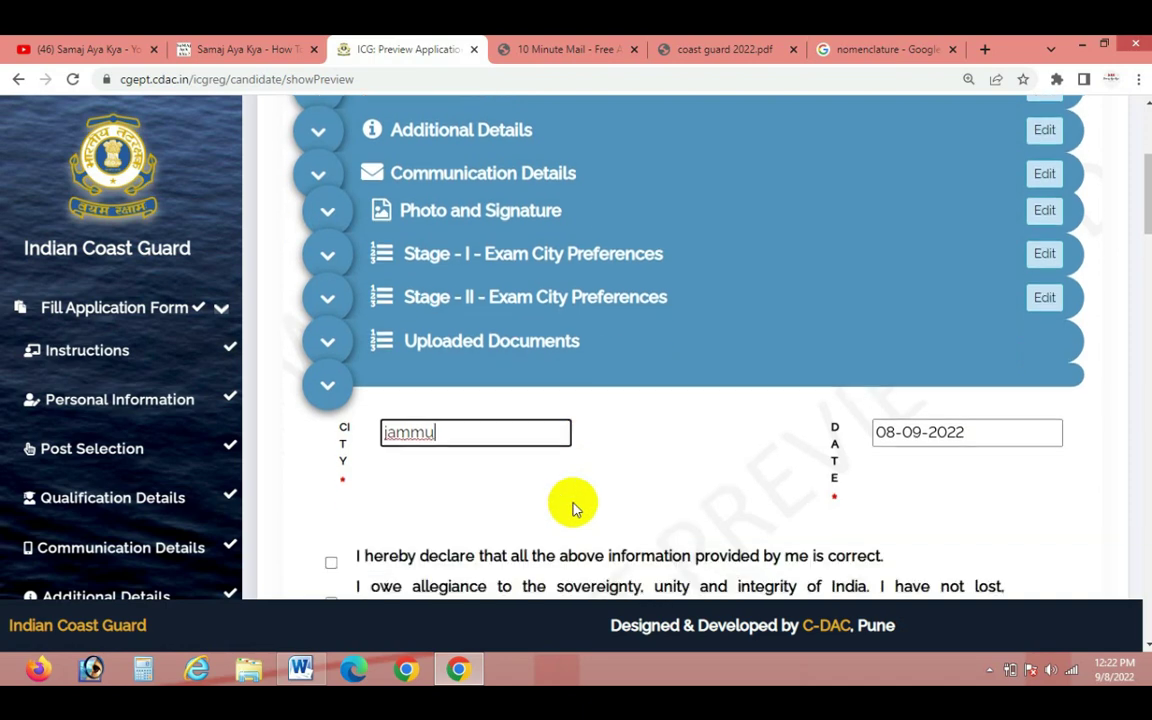
pyautogui.scroll(-2, 580, 476)
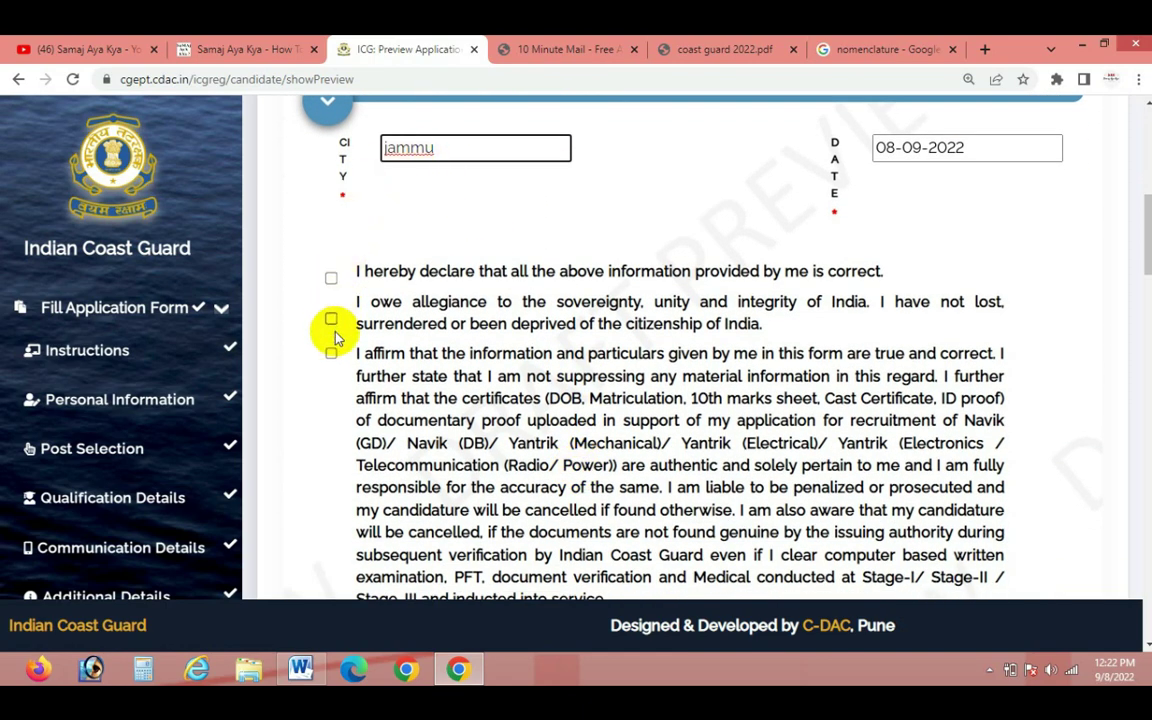
# Tick the first and third declarations and the biometric impression declaration
pyautogui.click(331, 280)
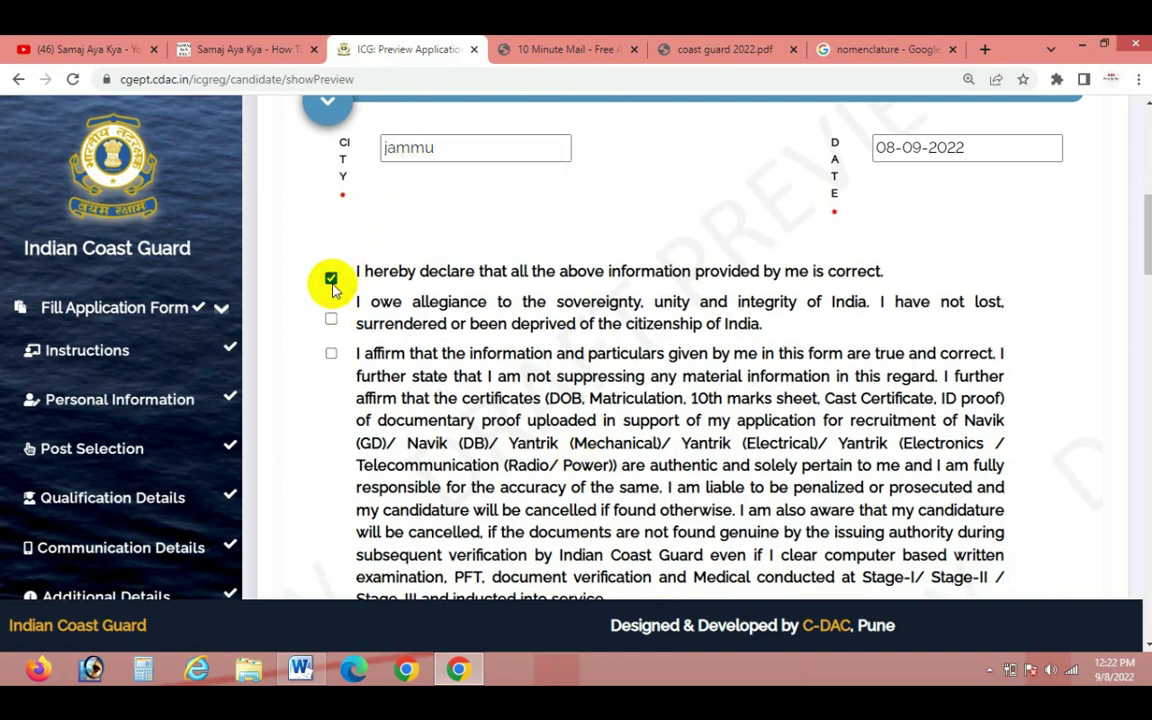
pyautogui.scroll(-1, 335, 289)
pyautogui.click(335, 290)
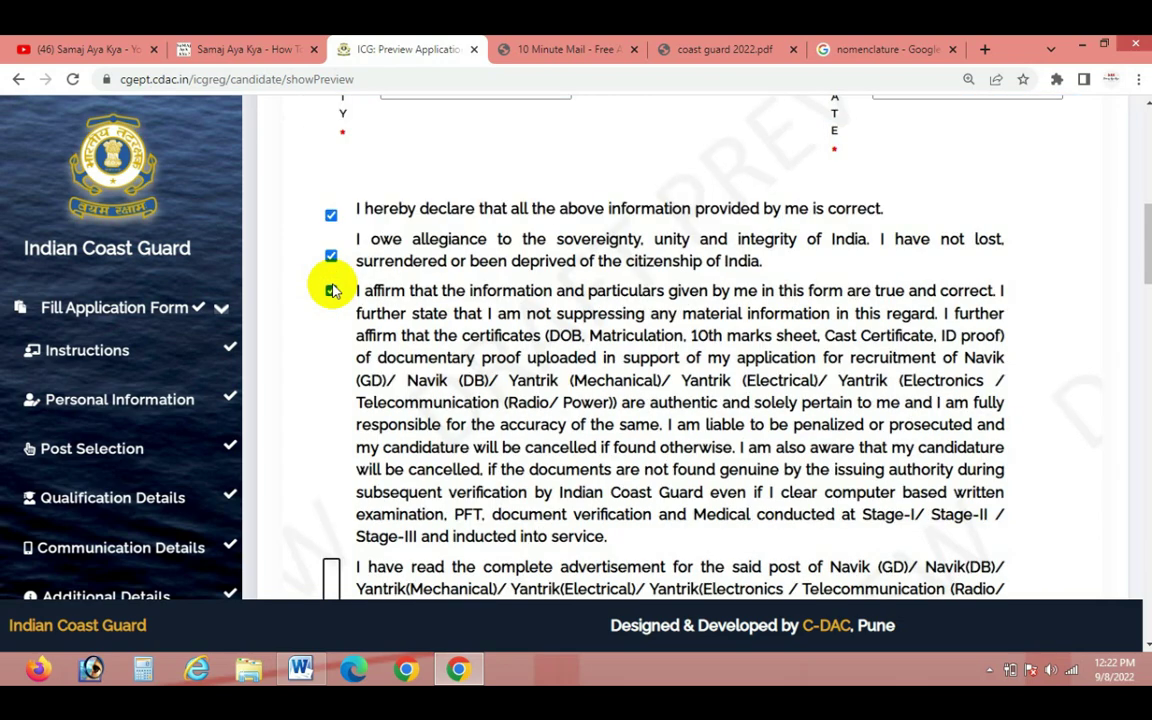
pyautogui.scroll(-3, 335, 290)
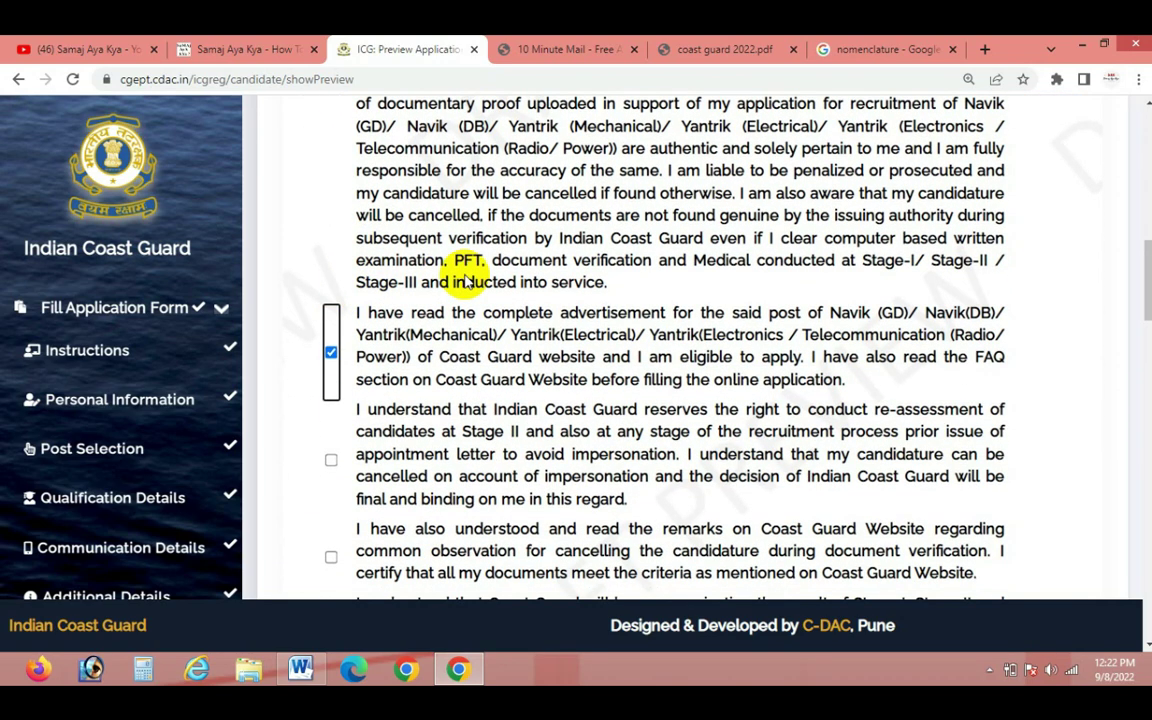
pyautogui.scroll(-6, 465, 280)
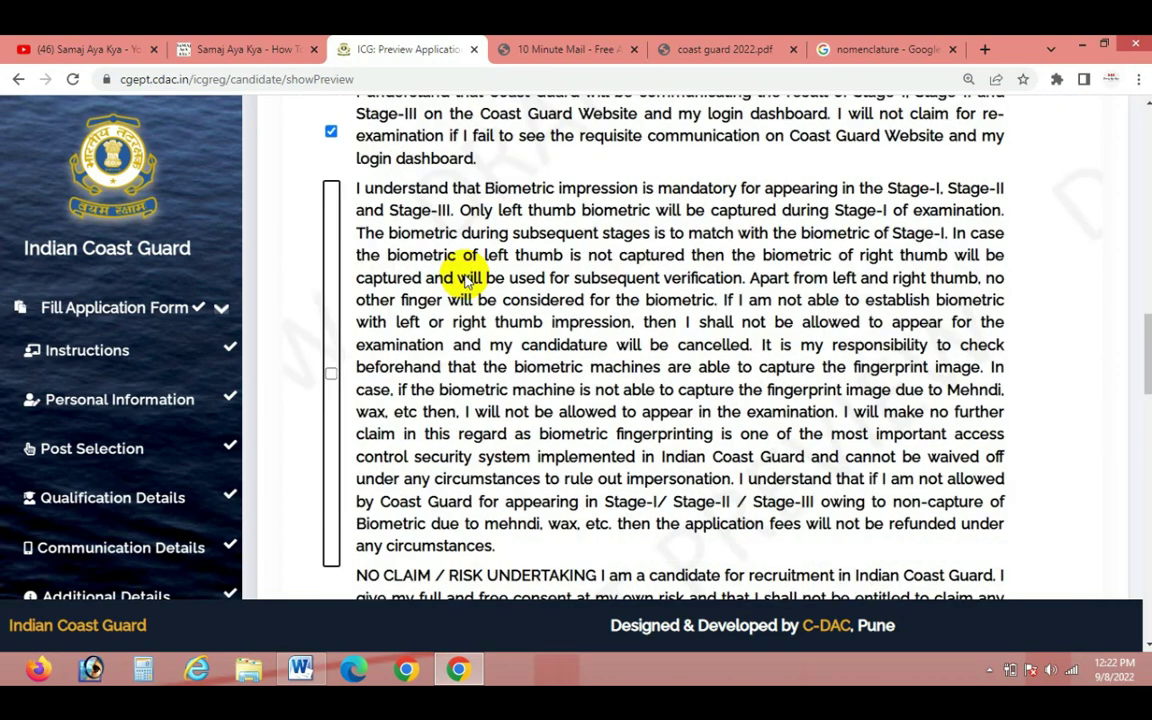
pyautogui.scroll(-1, 467, 280)
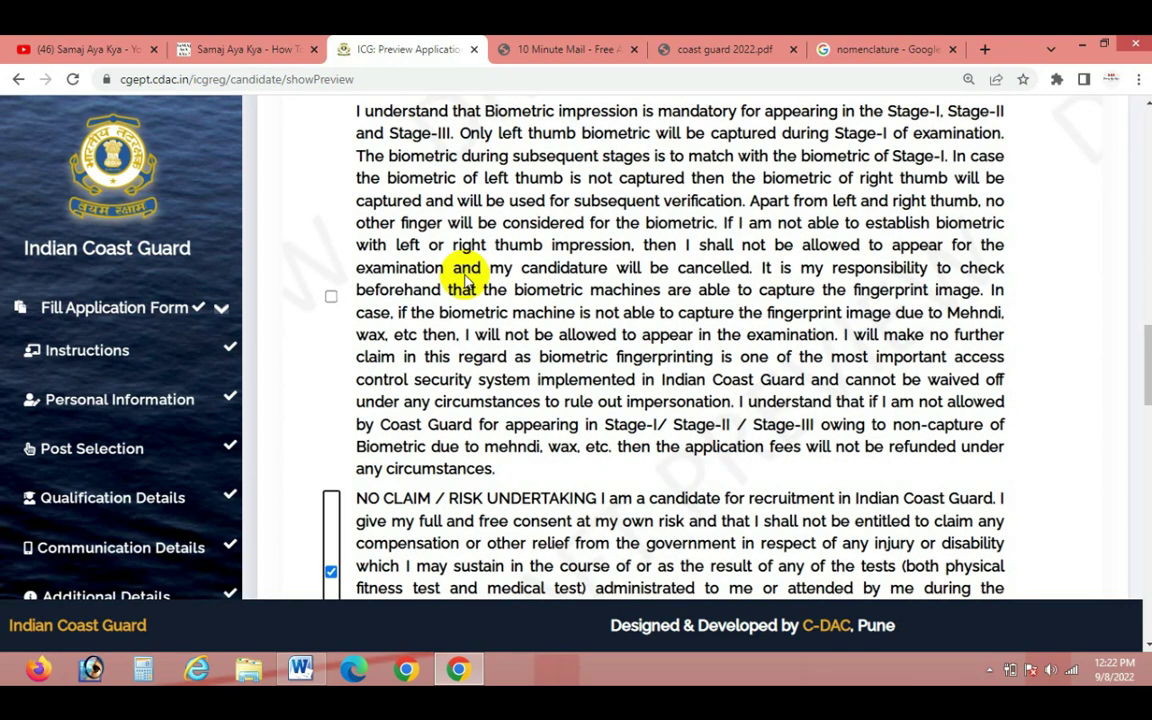
pyautogui.click(331, 296)
# Tick the original-documents certification and the final print-preview certification
pyautogui.scroll(-2, 450, 310)
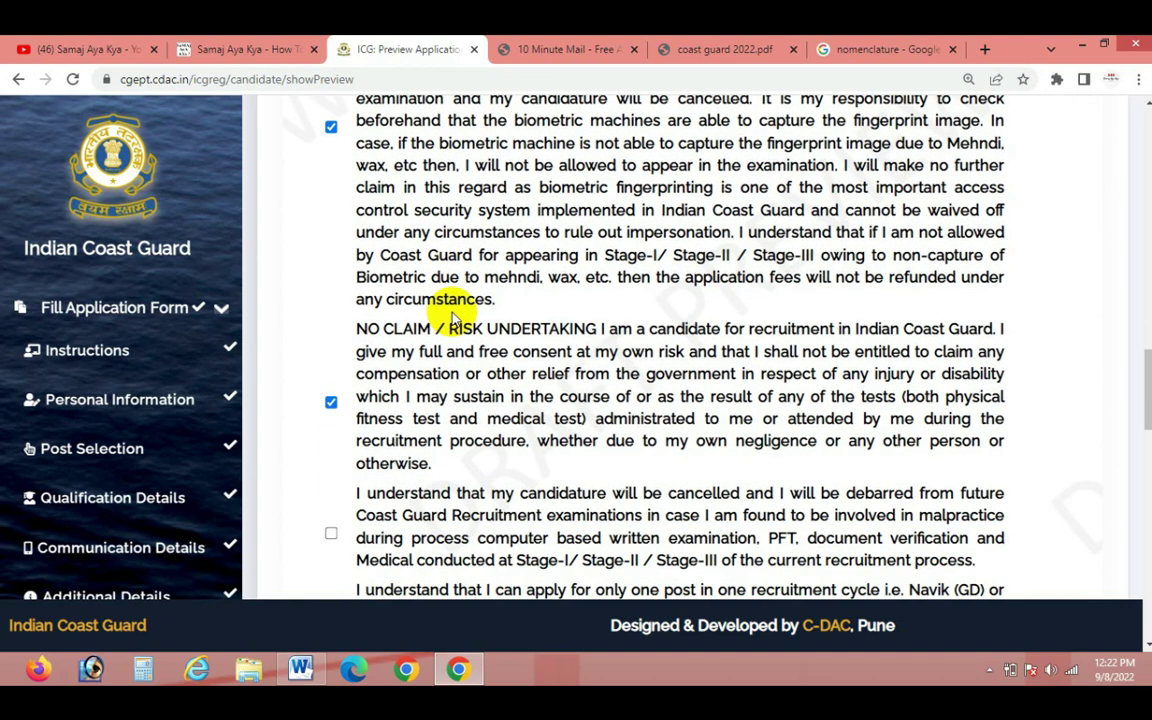
pyautogui.scroll(-2, 452, 318)
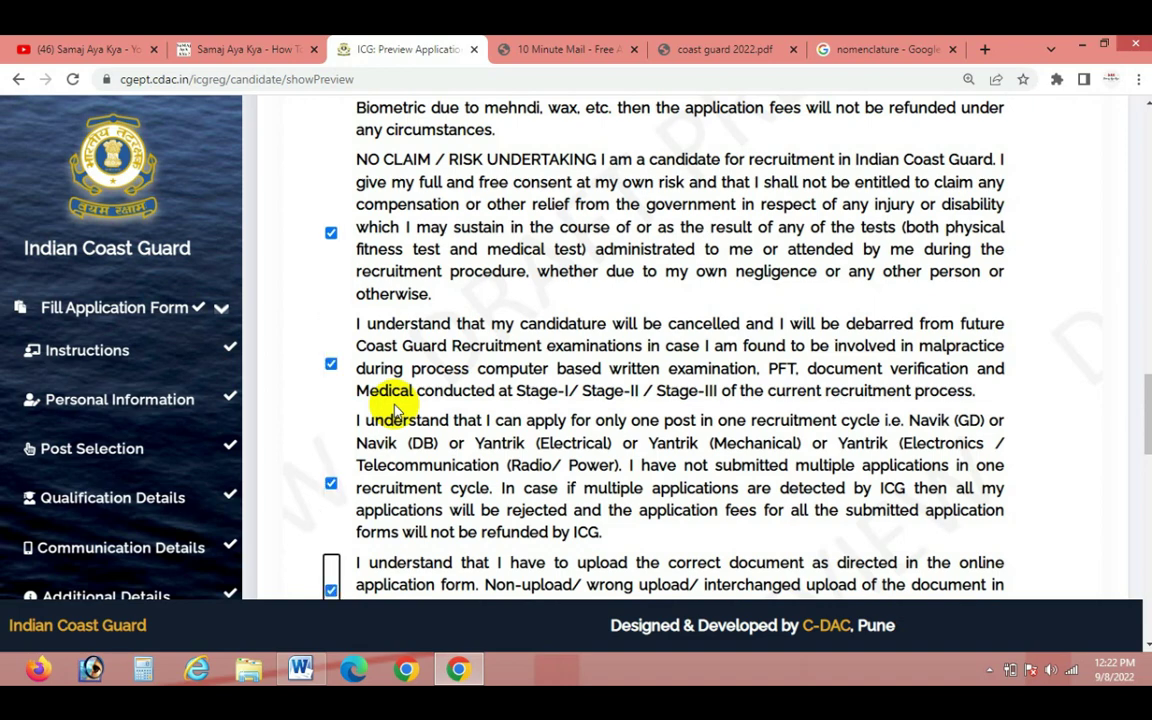
pyautogui.scroll(-4, 397, 410)
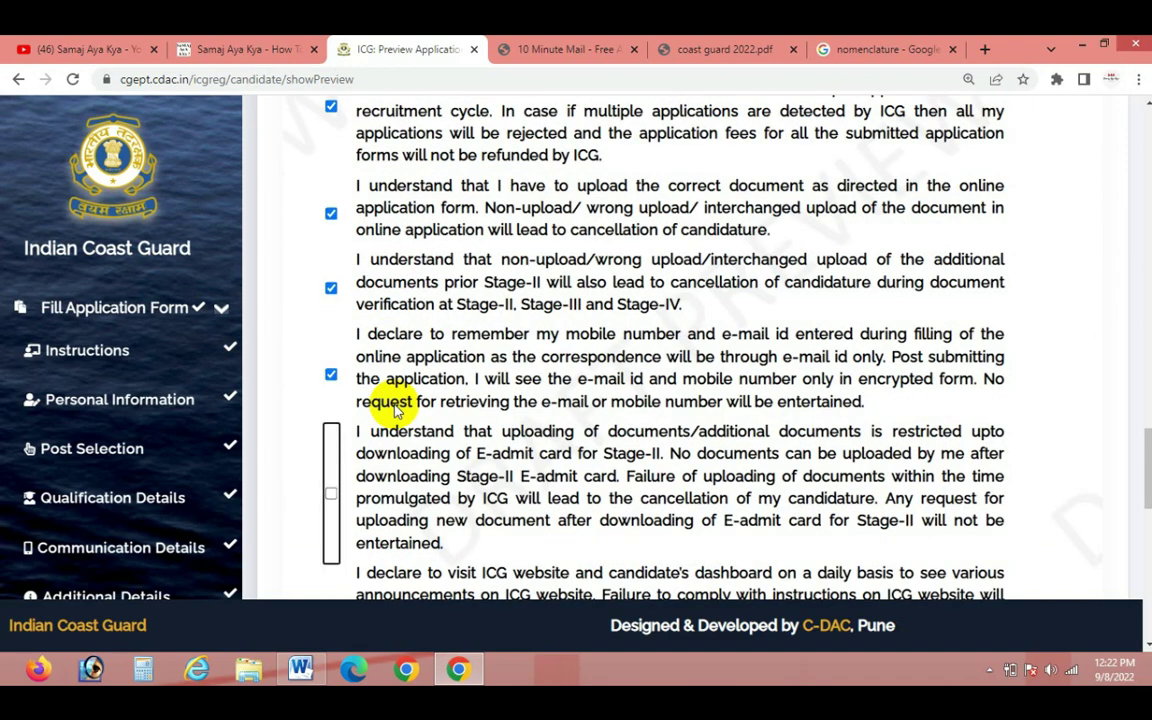
pyautogui.scroll(-5, 395, 410)
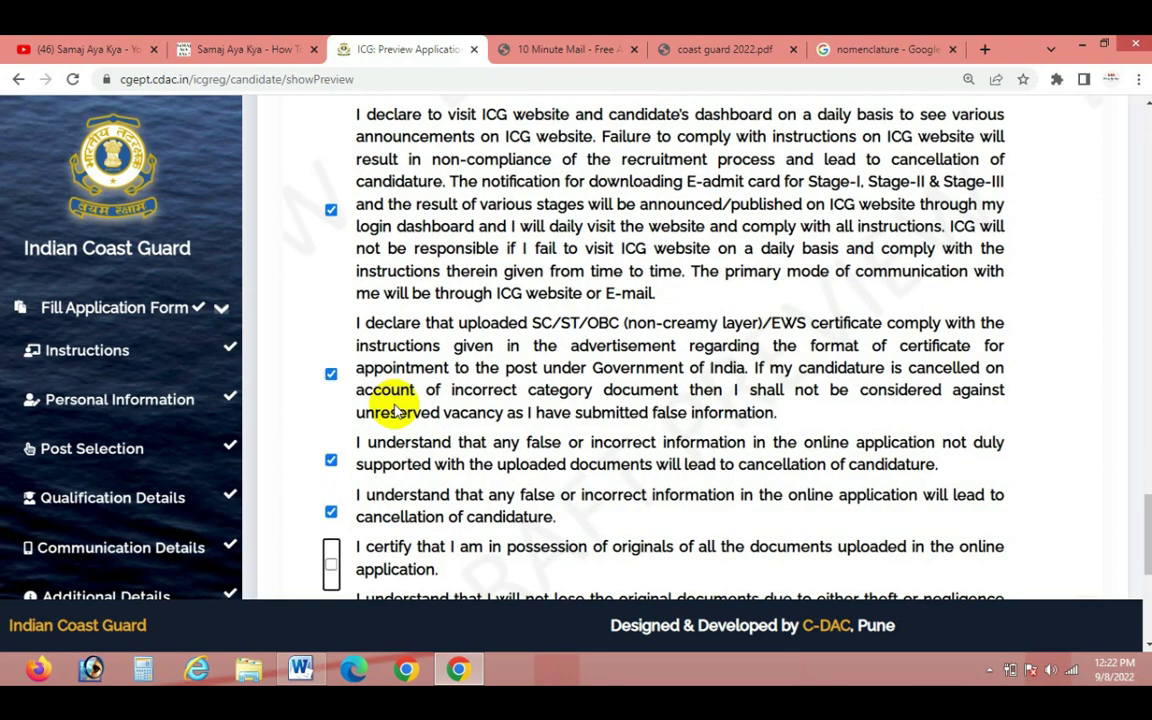
pyautogui.press('space')
pyautogui.press('Tab')
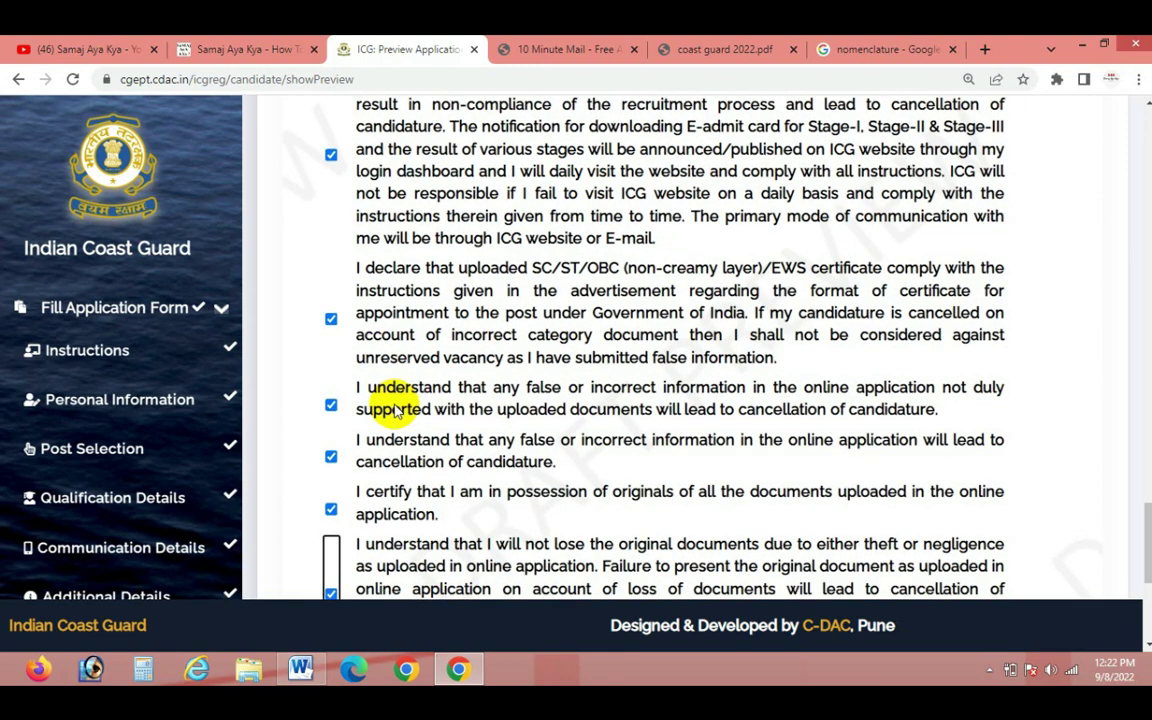
pyautogui.press('Tab')
pyautogui.press('space')
pyautogui.scroll(-1, 600, 440)
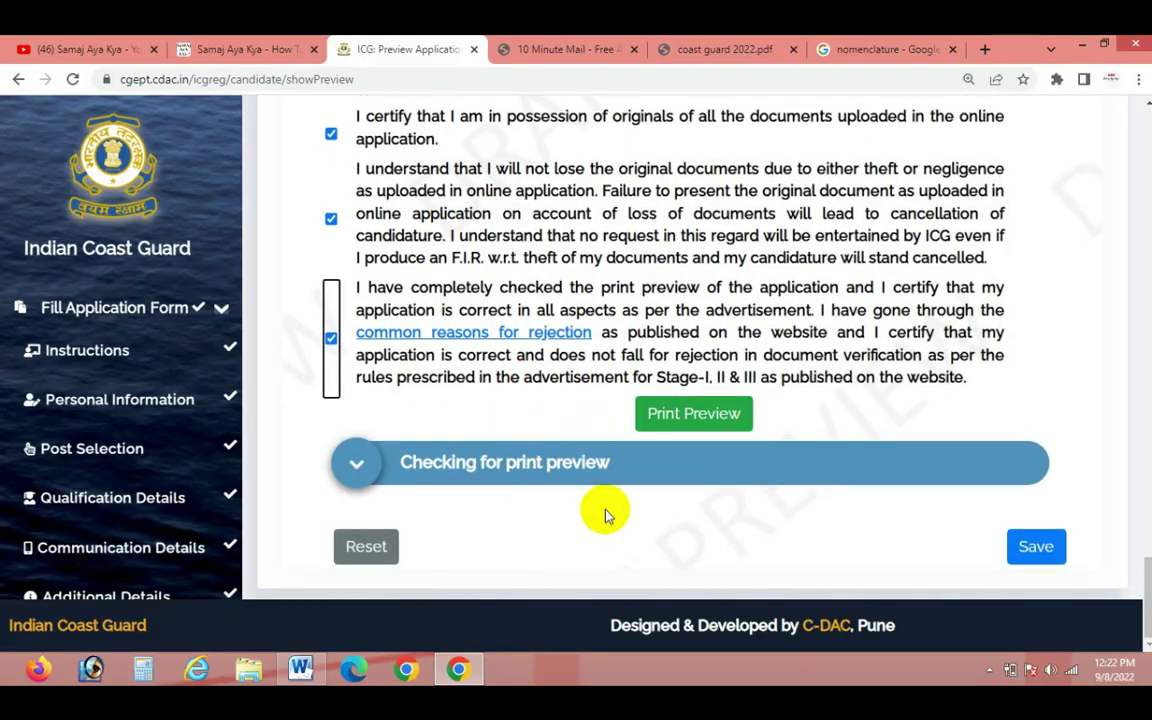
pyautogui.scroll(5, 829, 393)
pyautogui.scroll(15, 829, 393)
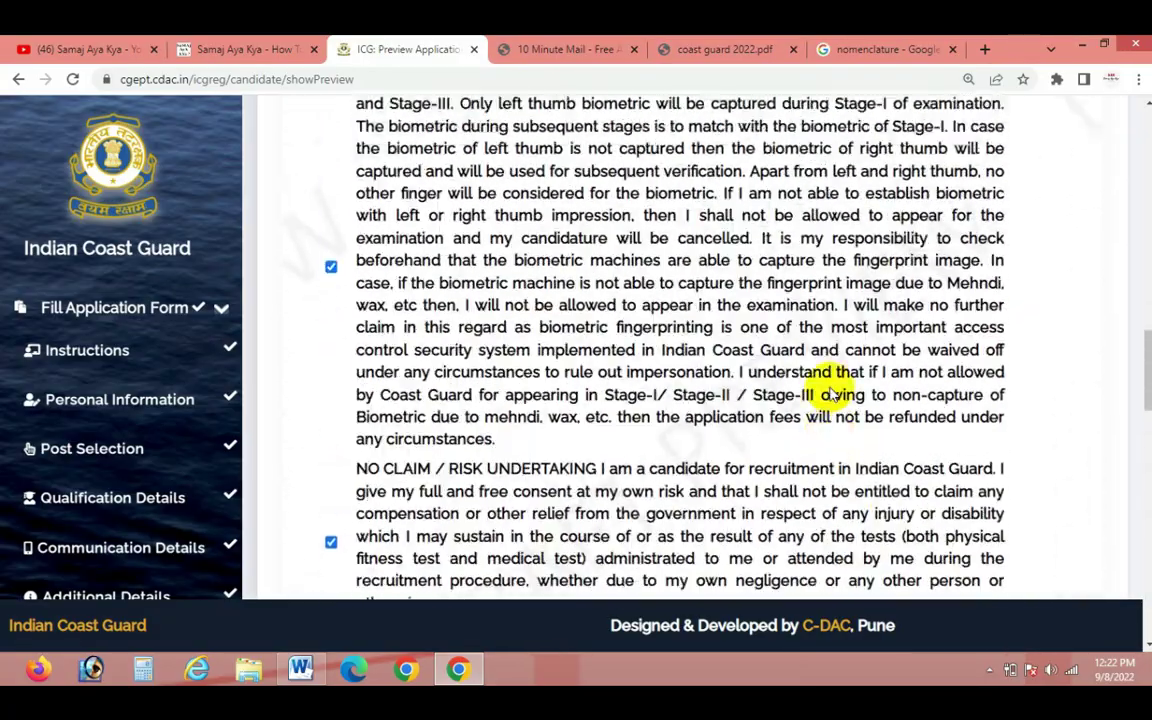
pyautogui.scroll(3, 823, 406)
pyautogui.scroll(-15, 746, 545)
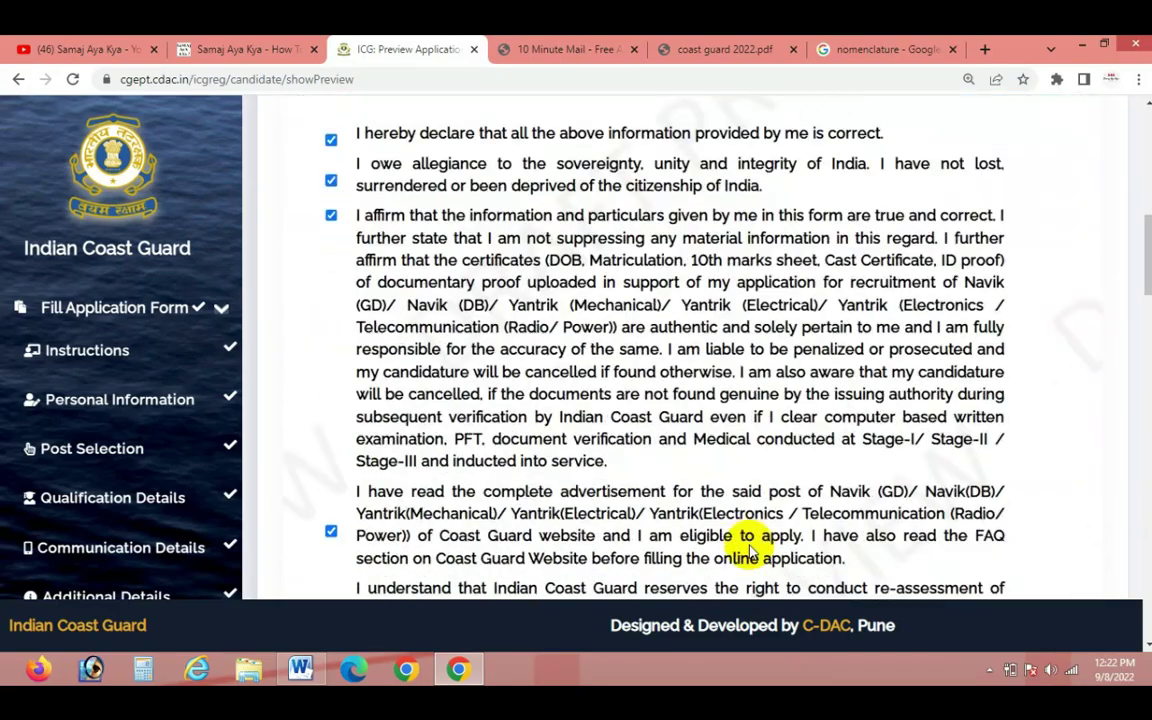
pyautogui.scroll(-4, 750, 550)
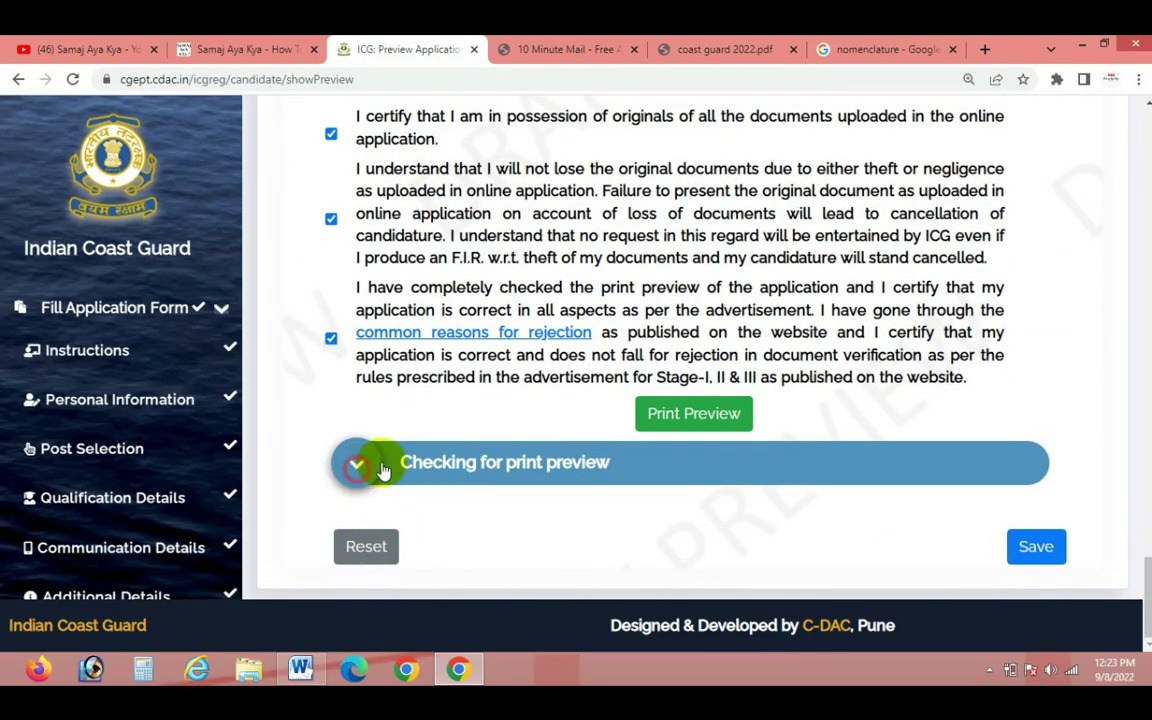
pyautogui.click(1034, 546)
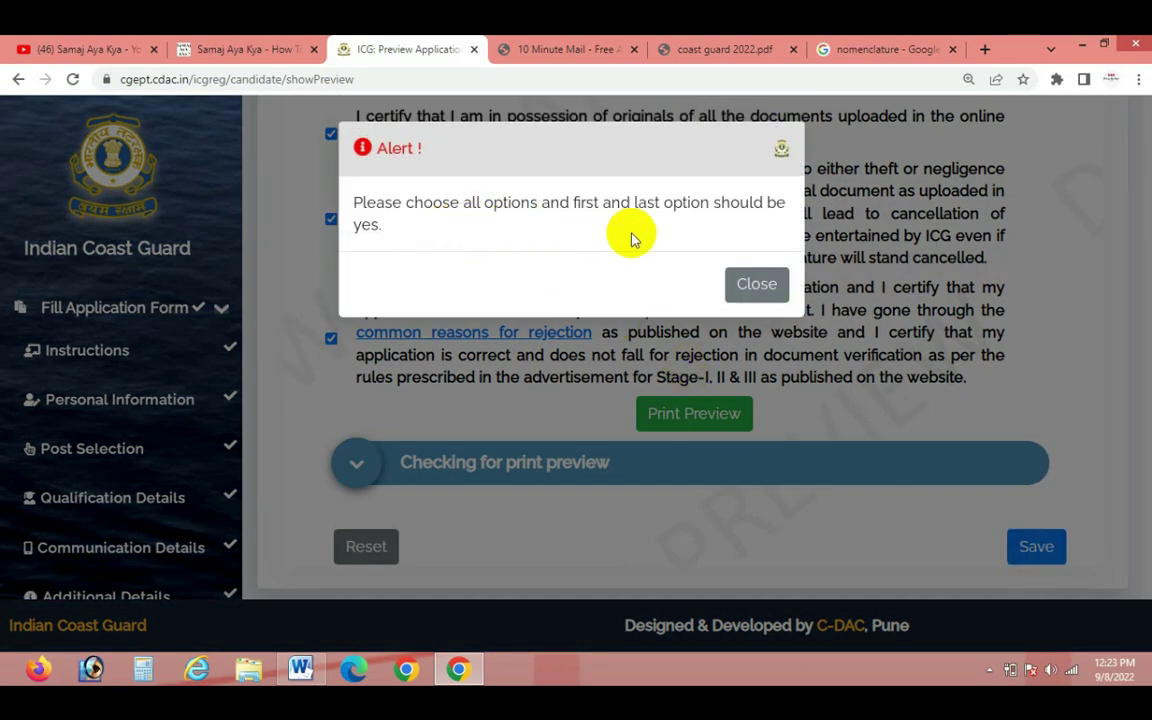
pyautogui.click(760, 285)
pyautogui.scroll(-1, 848, 501)
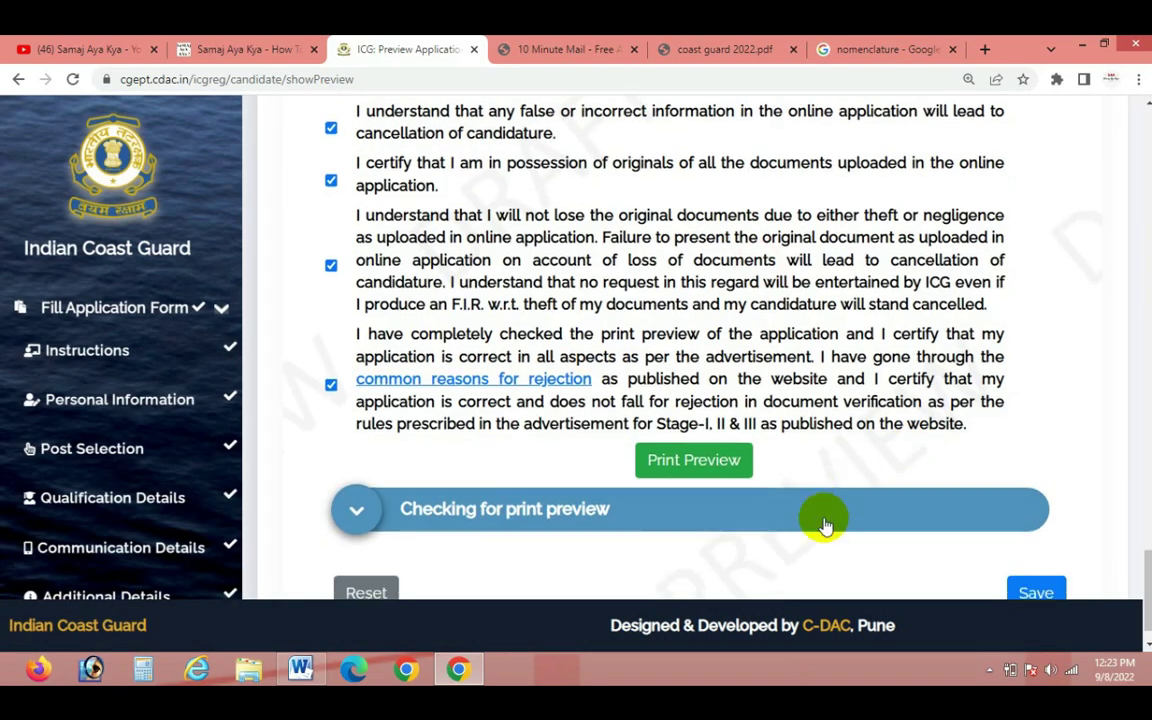
pyautogui.click(703, 421)
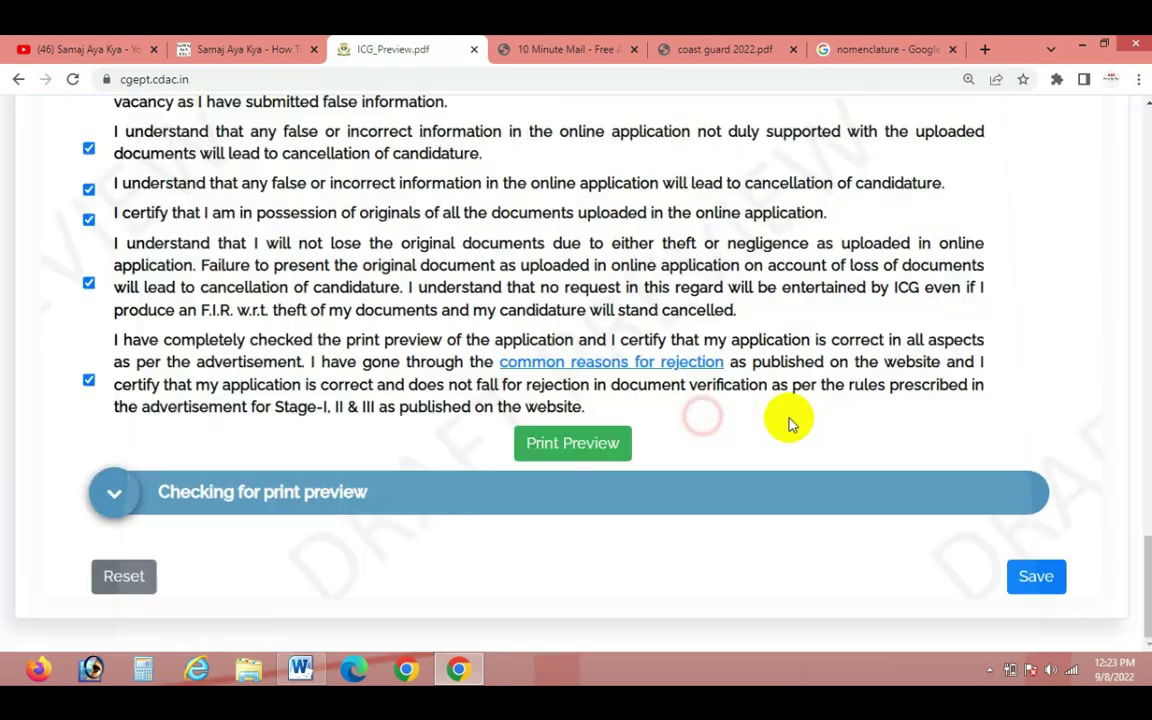
pyautogui.click(960, 604)
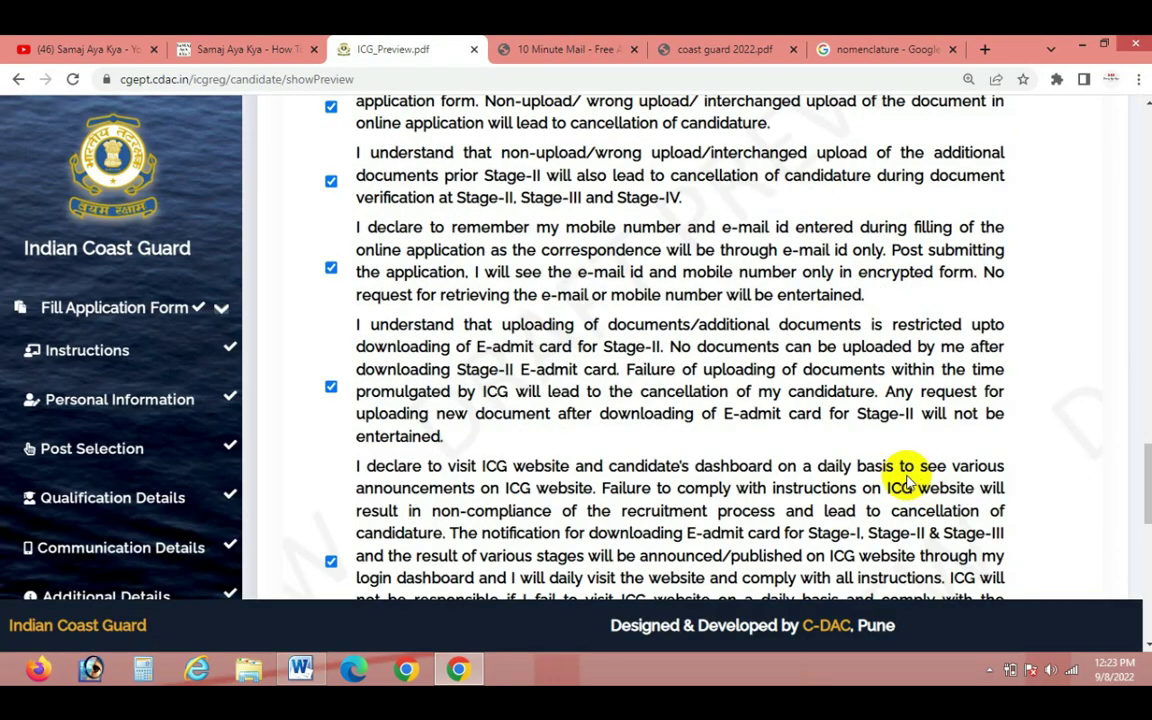
pyautogui.scroll(-8, 903, 477)
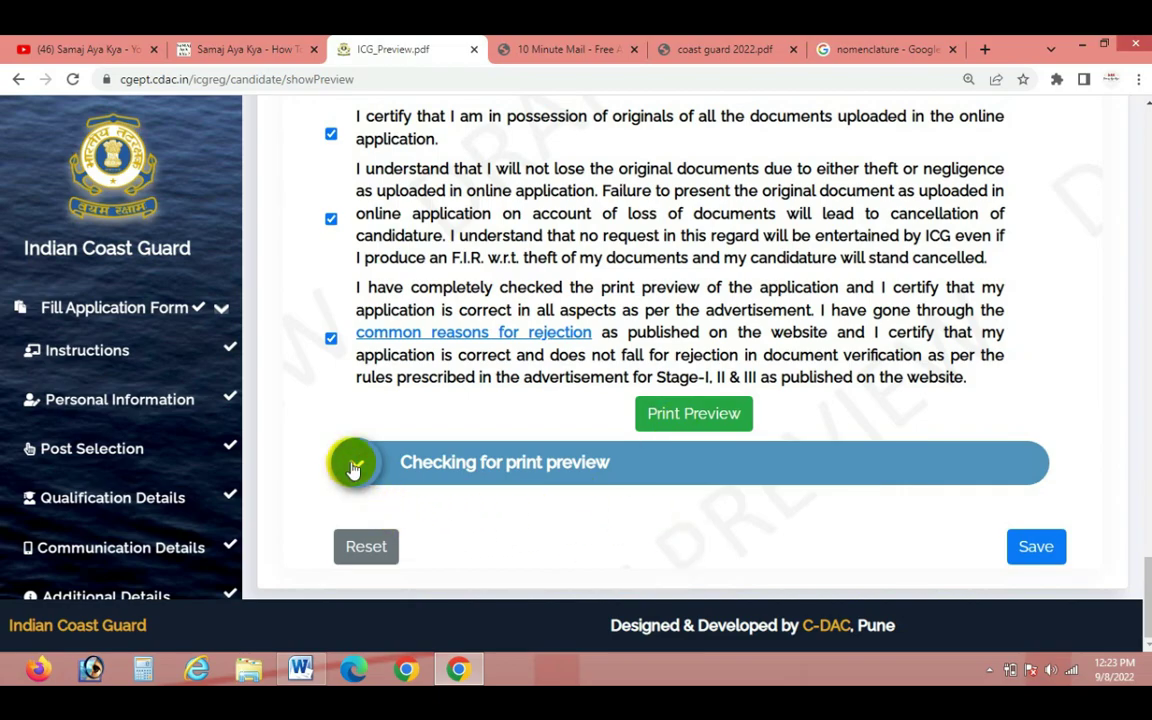
pyautogui.scroll(15, 356, 462)
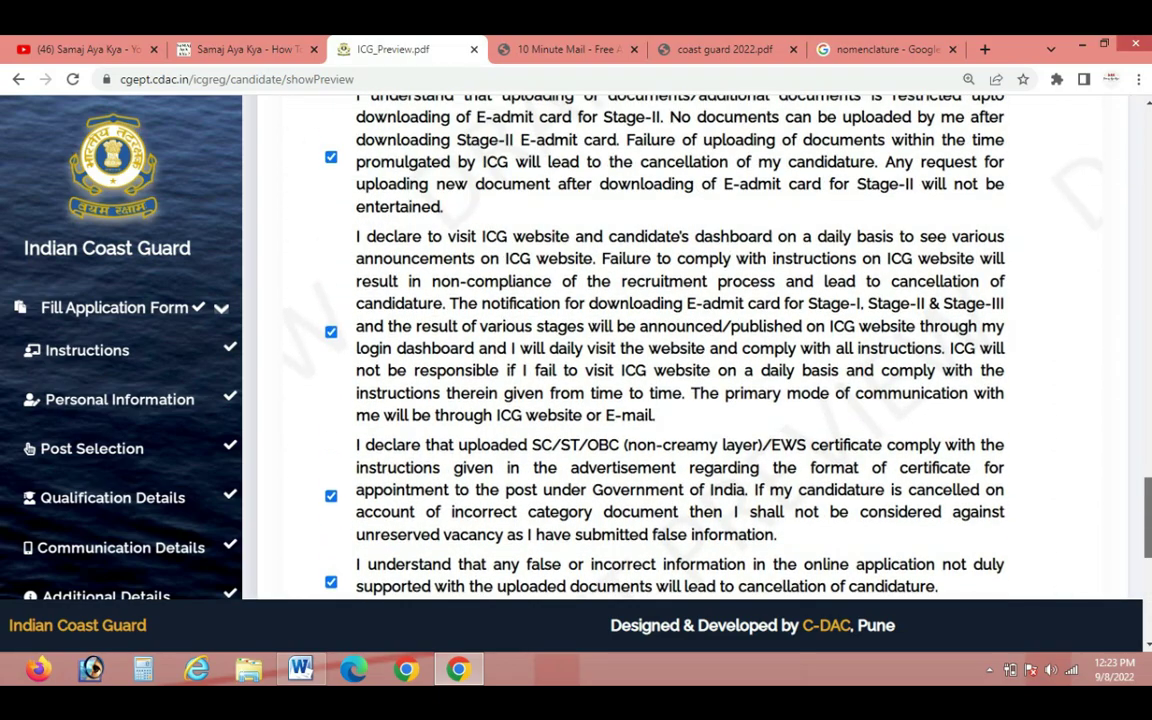
pyautogui.scroll(3, 680, 350)
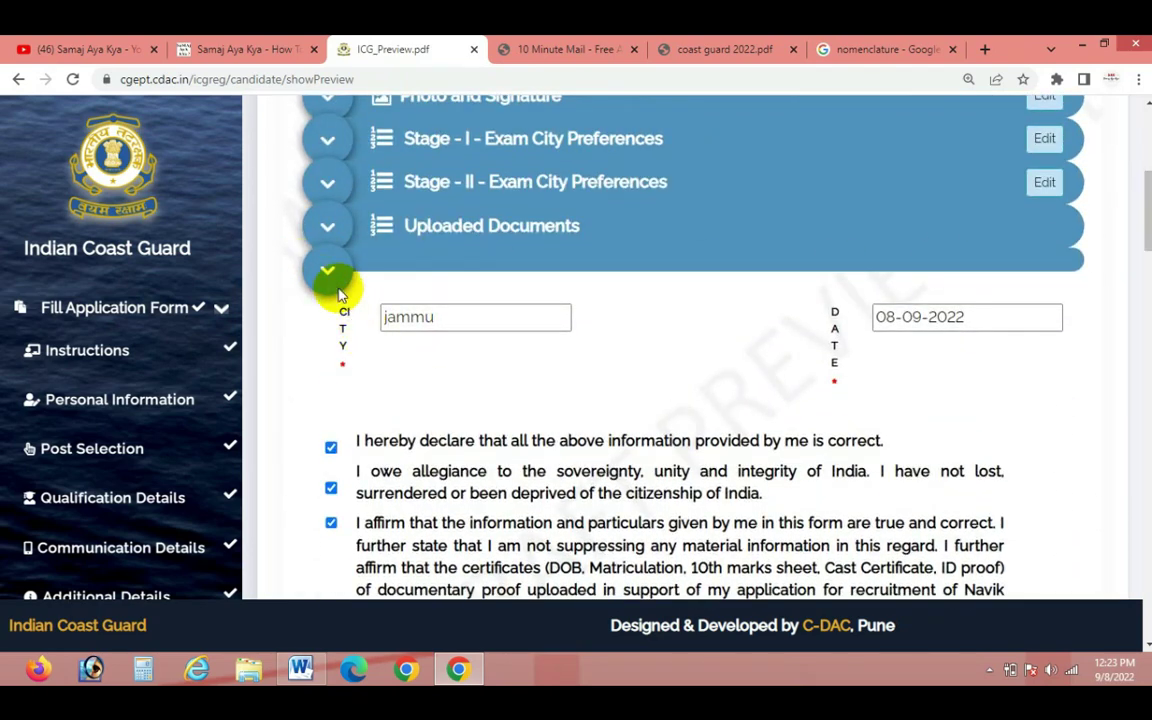
pyautogui.scroll(5, 949, 373)
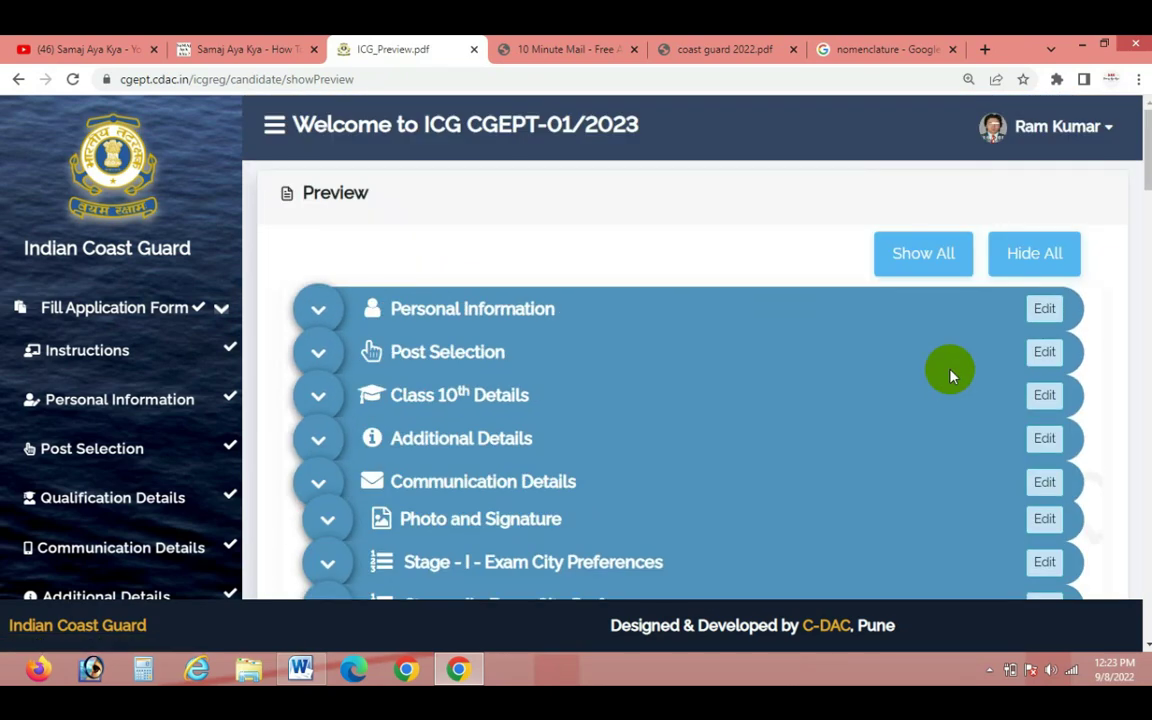
pyautogui.click(940, 257)
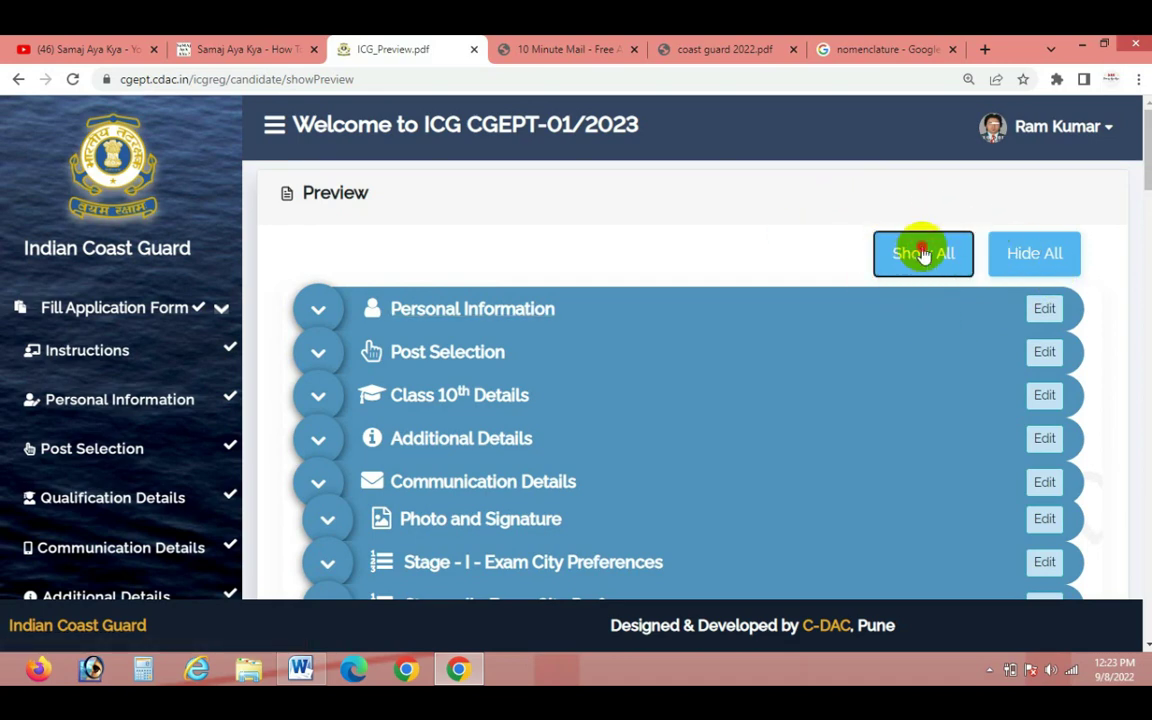
pyautogui.moveTo(1148, 146); pyautogui.dragTo(1148, 595)
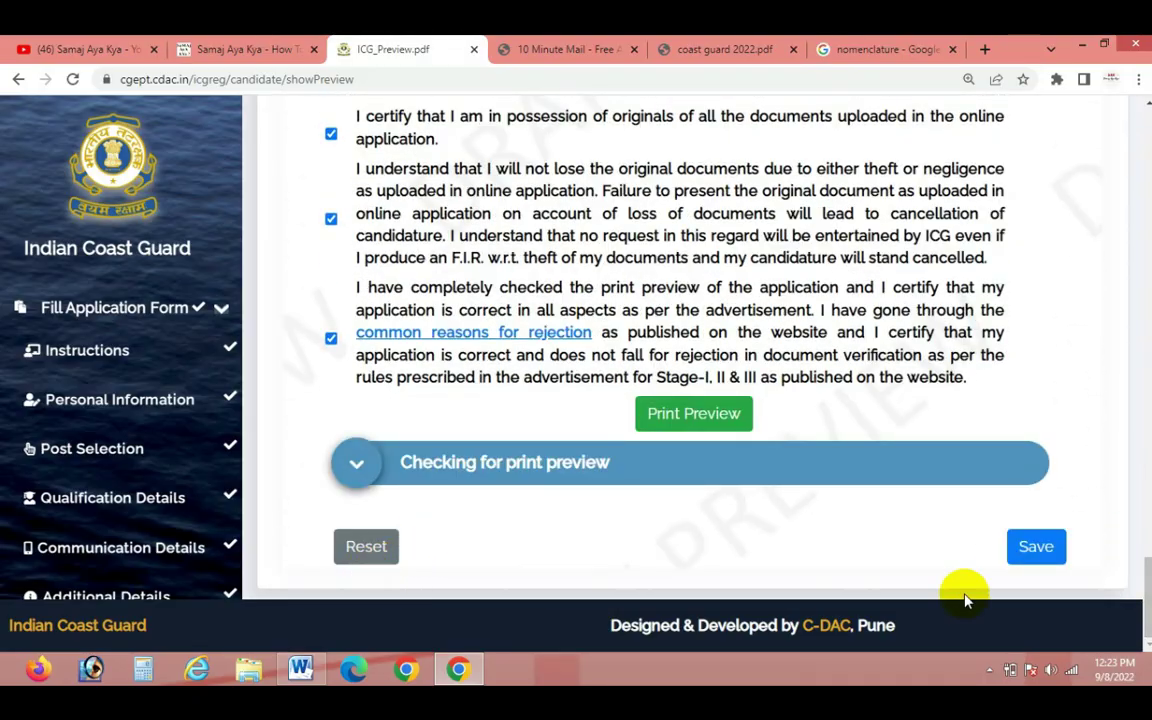
pyautogui.click(1025, 558)
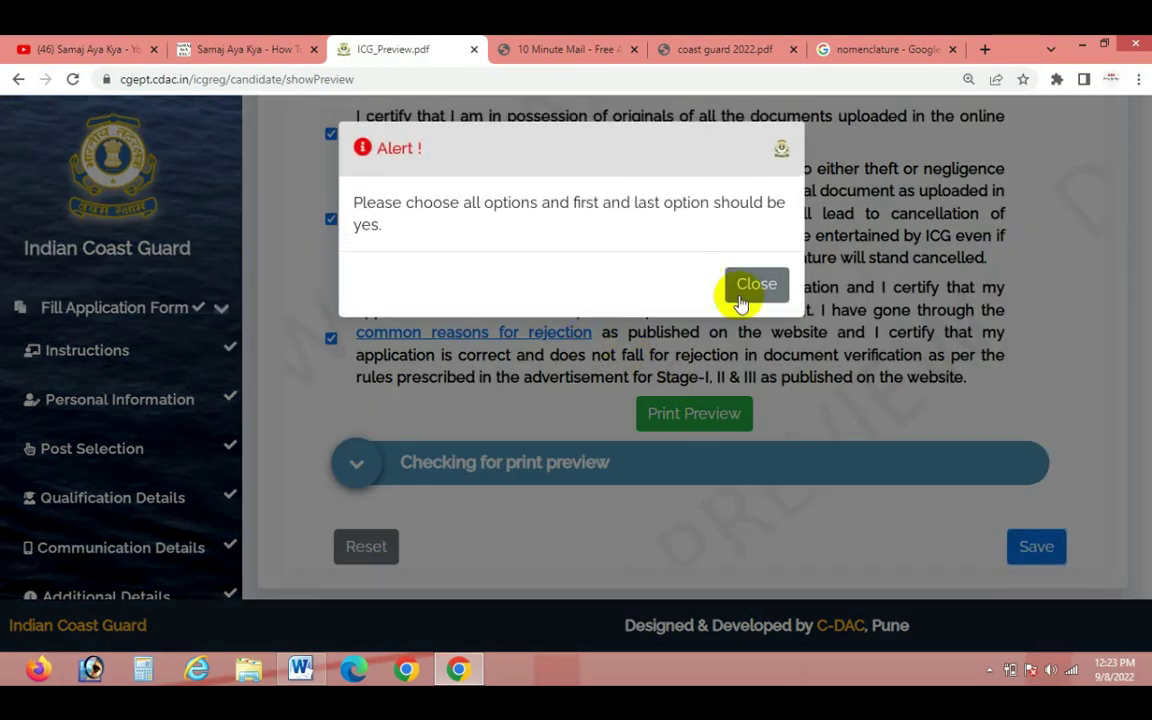
pyautogui.scroll(15, 603, 415)
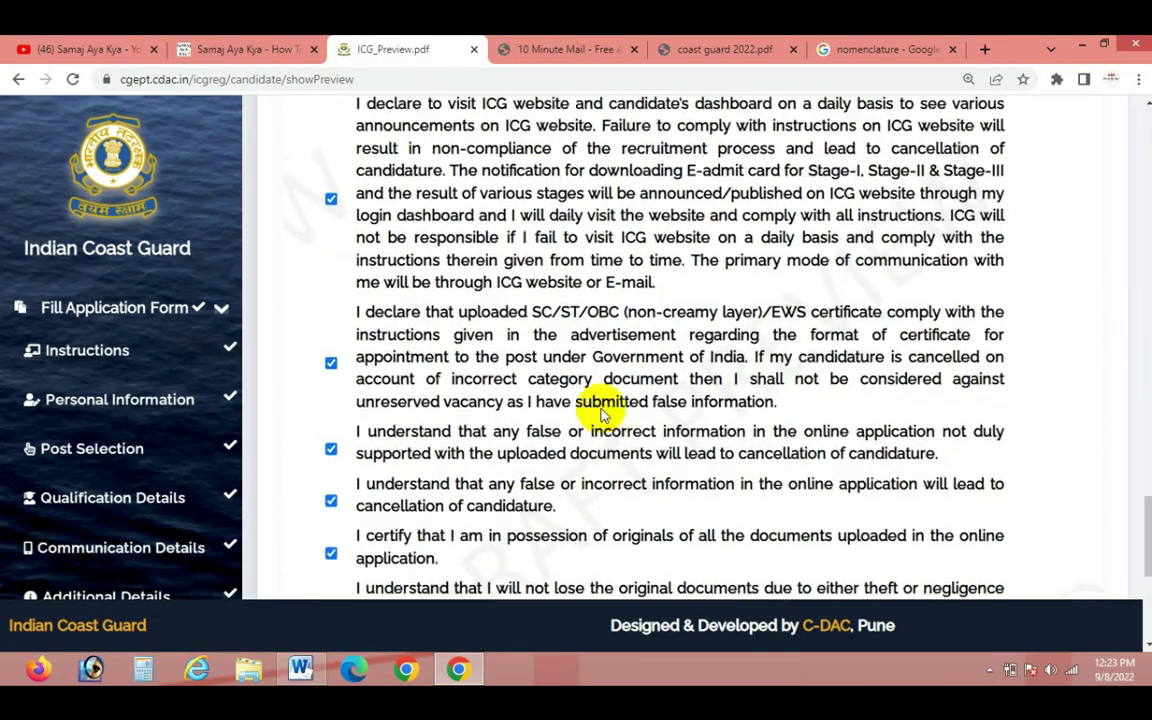
pyautogui.scroll(15, 603, 415)
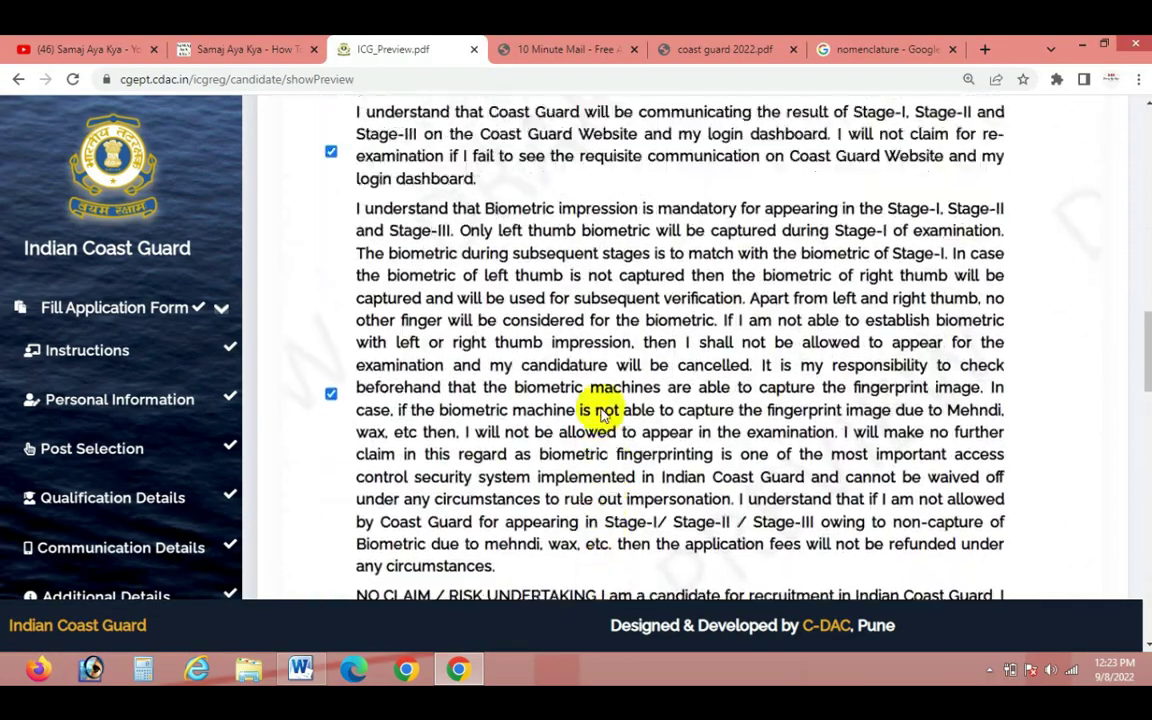
pyautogui.scroll(-20, 603, 415)
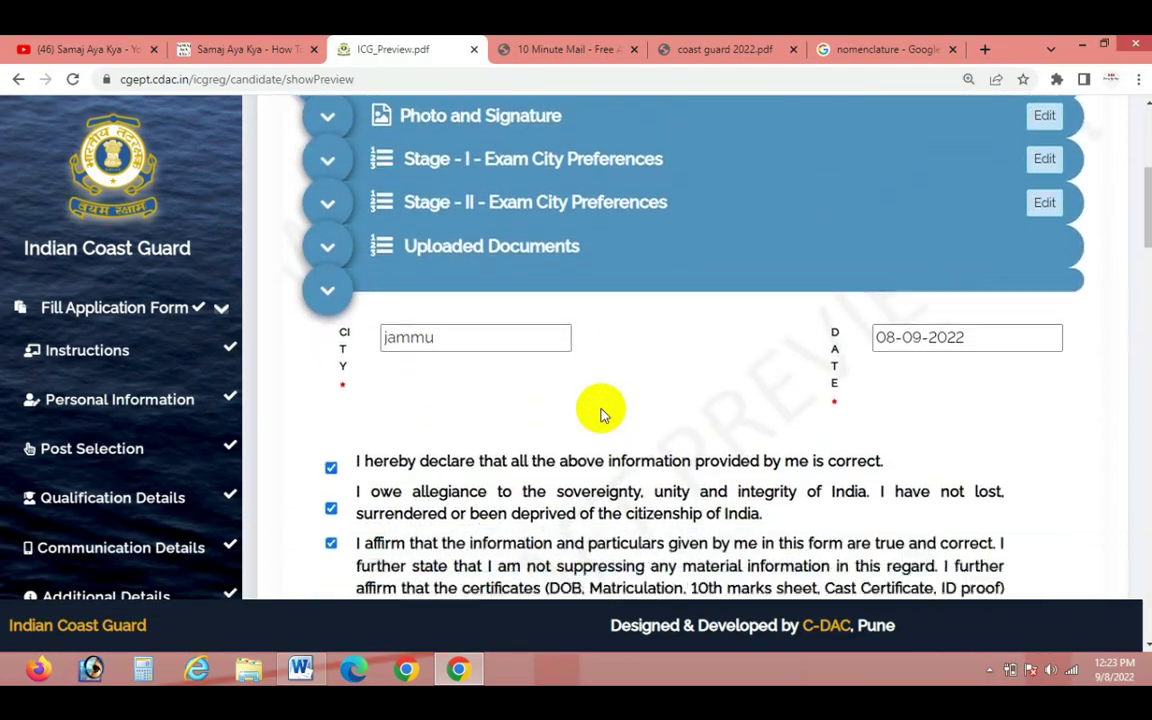
pyautogui.scroll(-2, 601, 412)
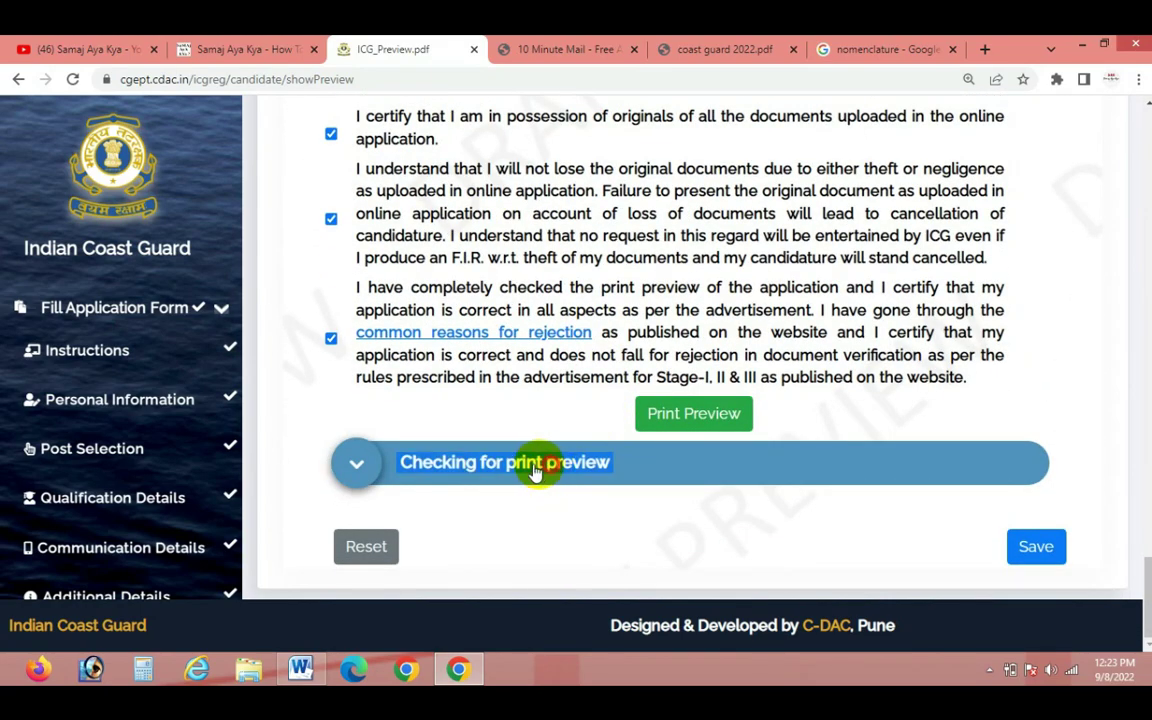
pyautogui.doubleClick(361, 468)
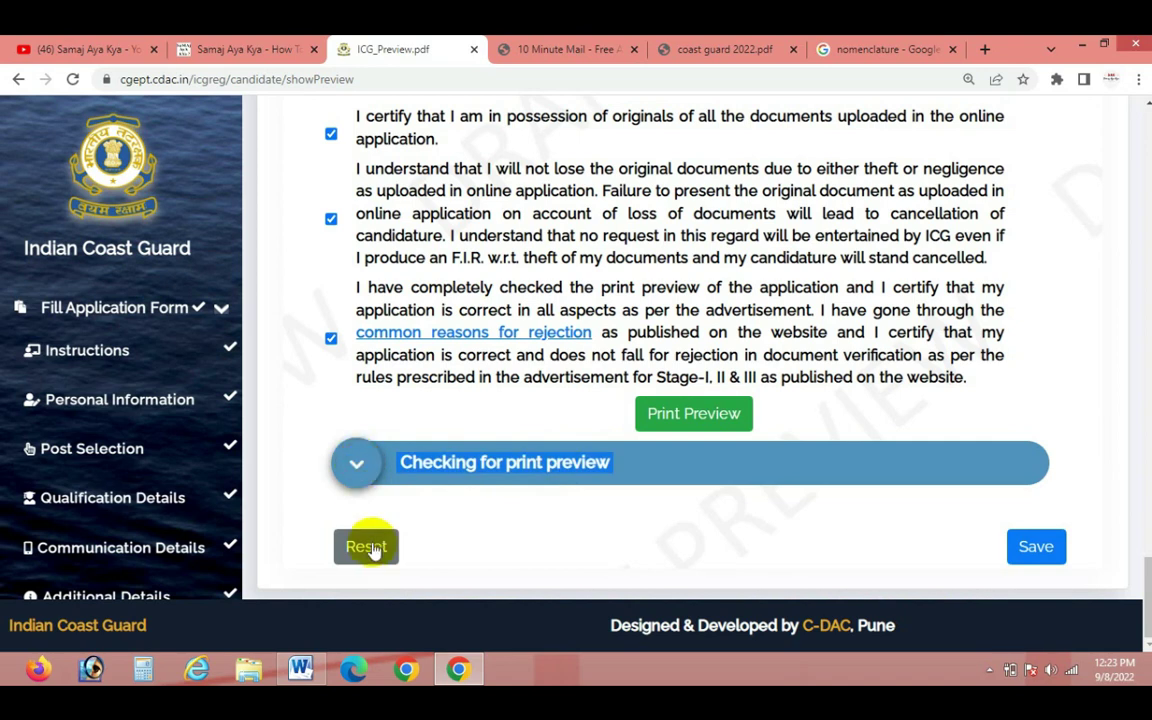
# Open the application Preview and scroll down to the now-cleared City, Date and declaration checkboxes
pyautogui.click(373, 547)
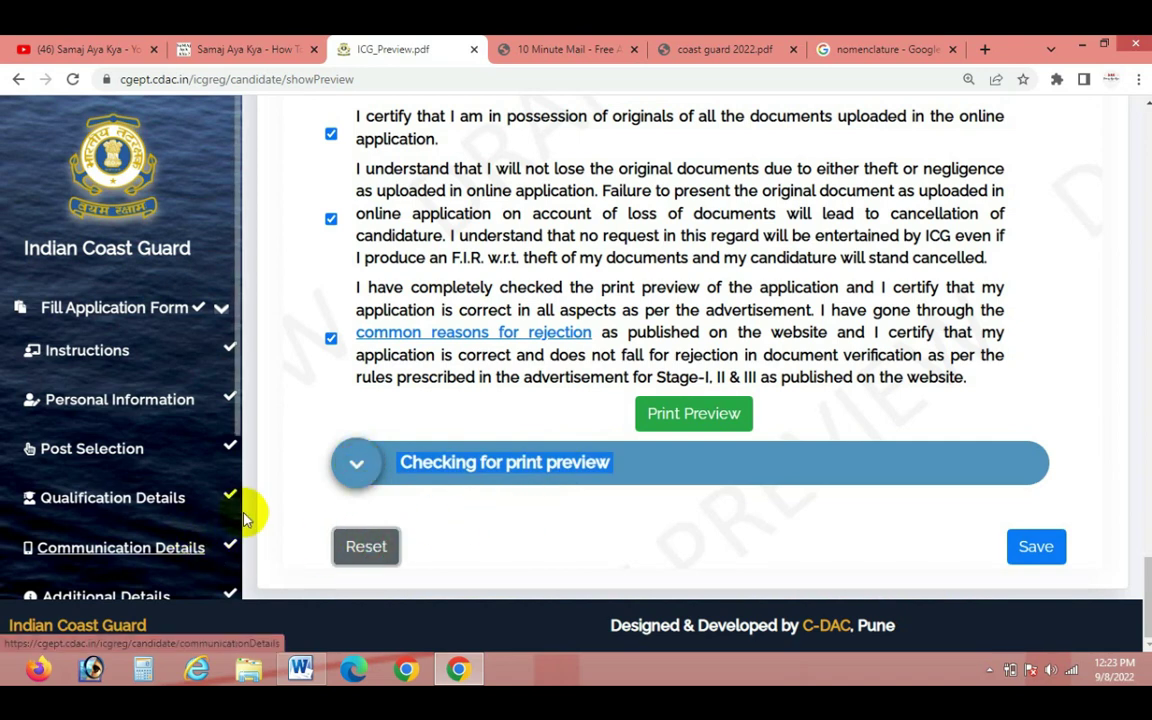
pyautogui.click(1079, 437)
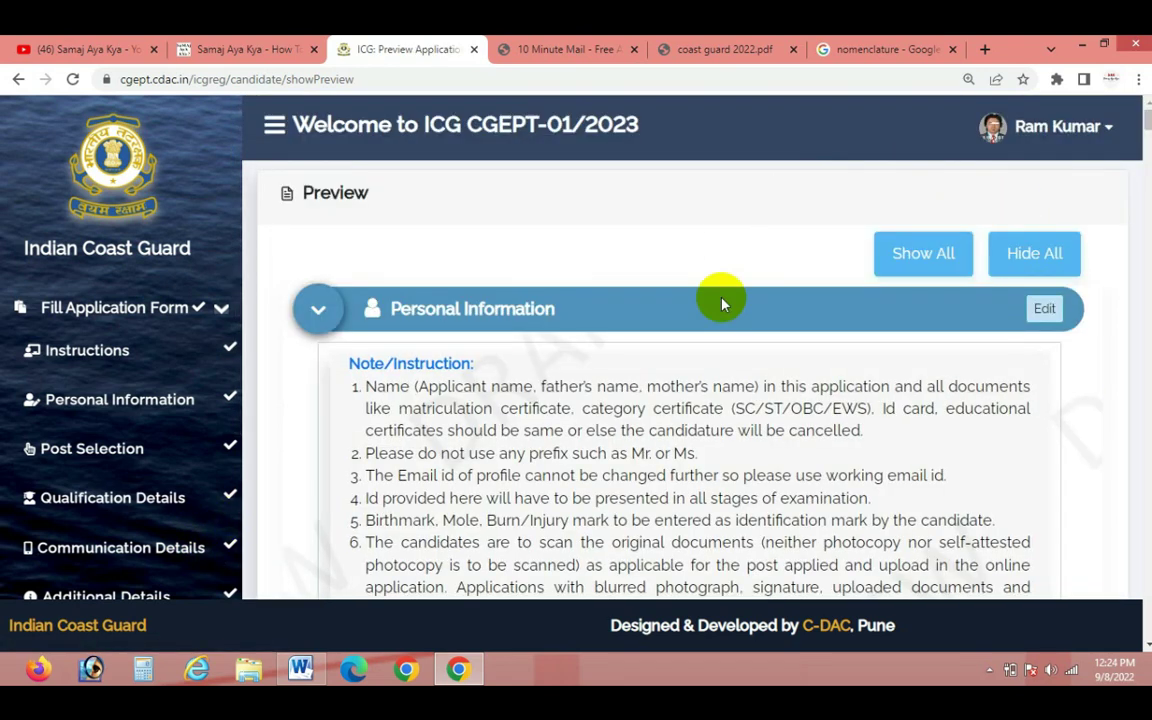
pyautogui.scroll(-3, 864, 424)
pyautogui.scroll(-4, 864, 418)
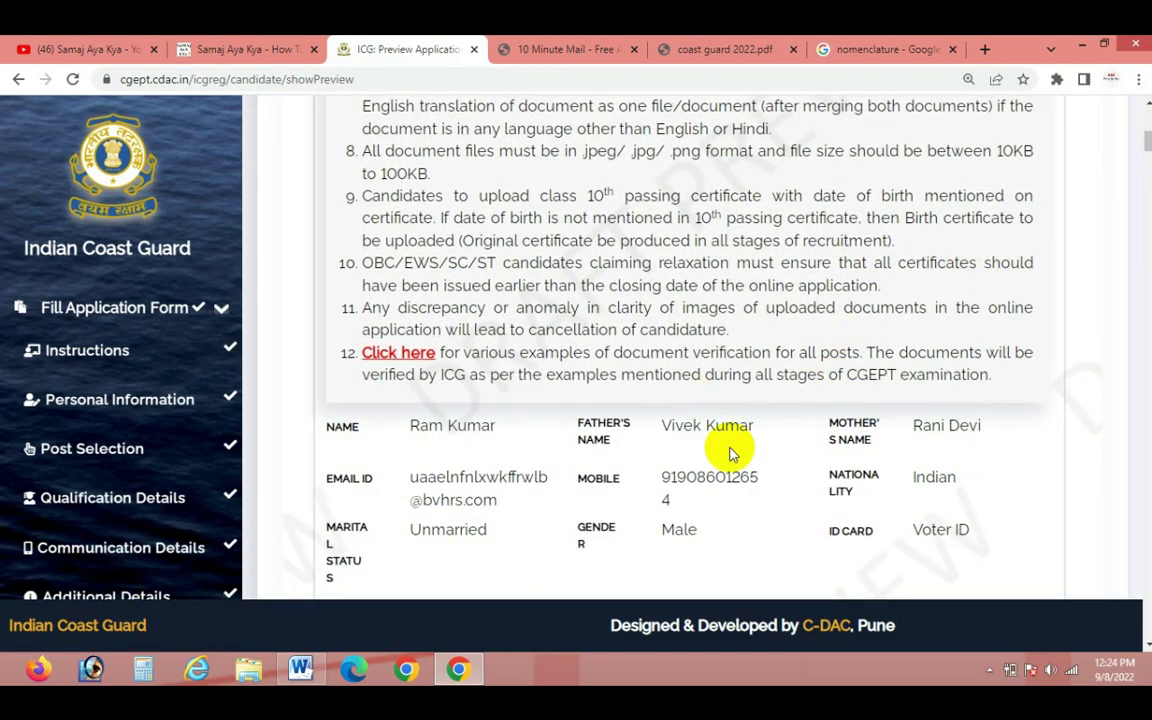
pyautogui.scroll(-15, 690, 350)
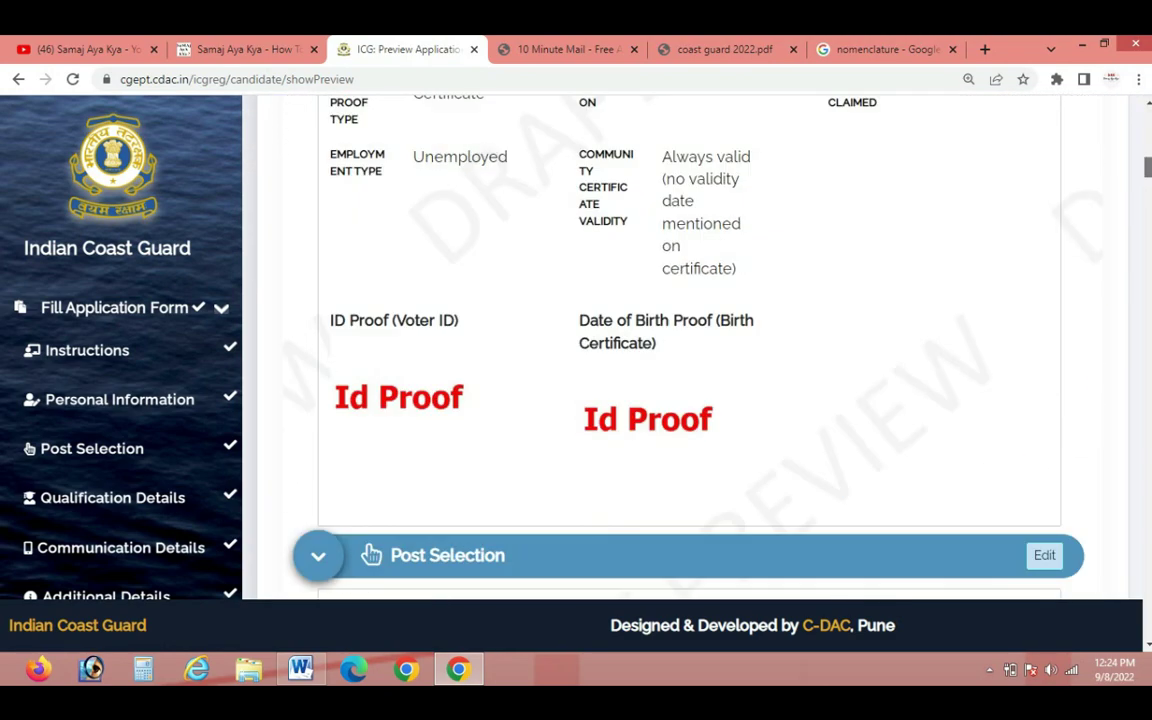
pyautogui.scroll(-15, 690, 350)
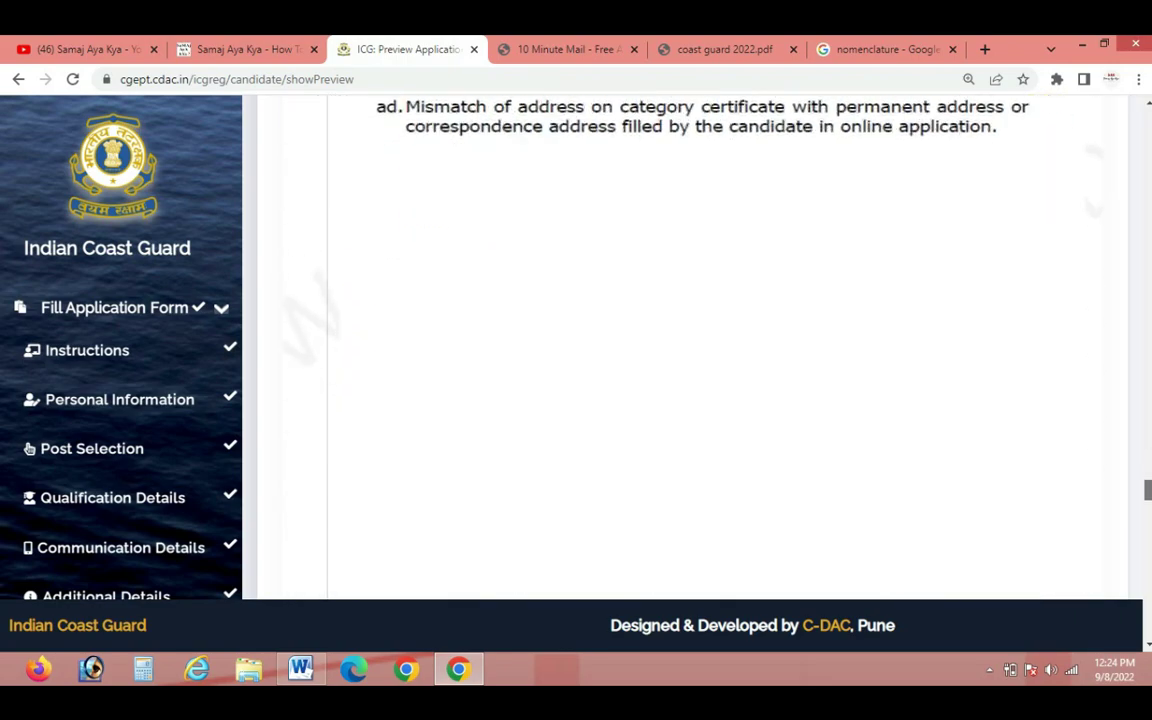
pyautogui.scroll(2, 490, 253)
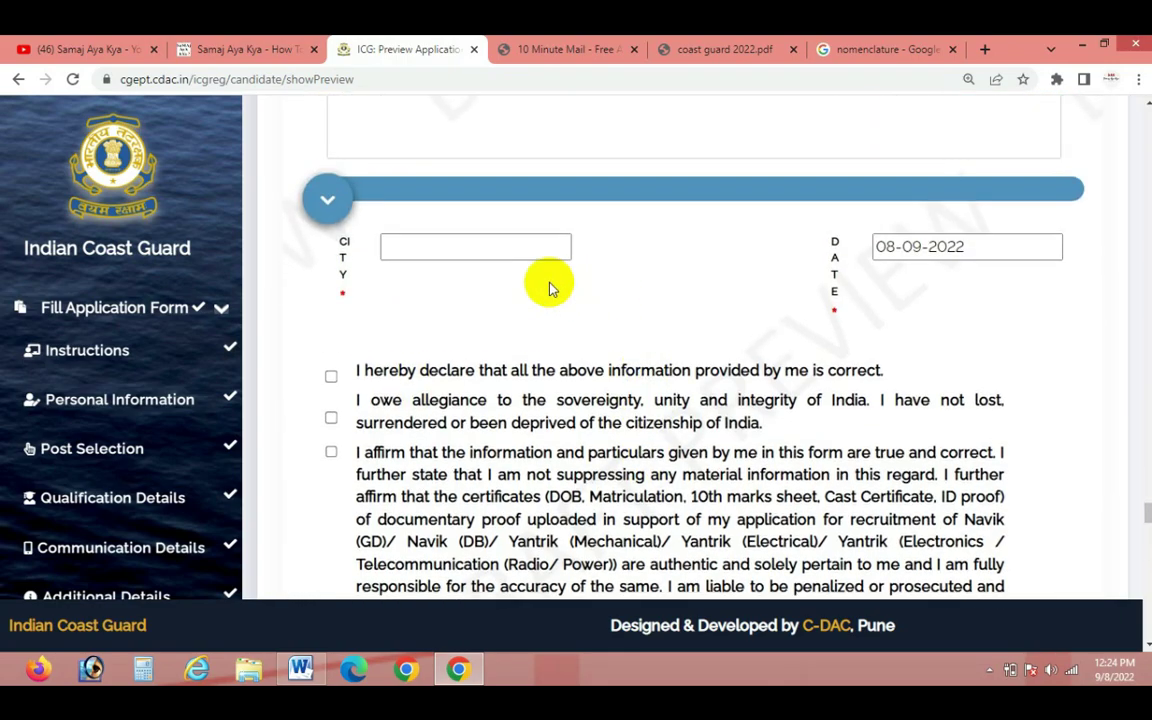
# Re-enter 'jammu' as declaration city and tick all eight-plus declarations through the print-preview certification
pyautogui.click(506, 247)
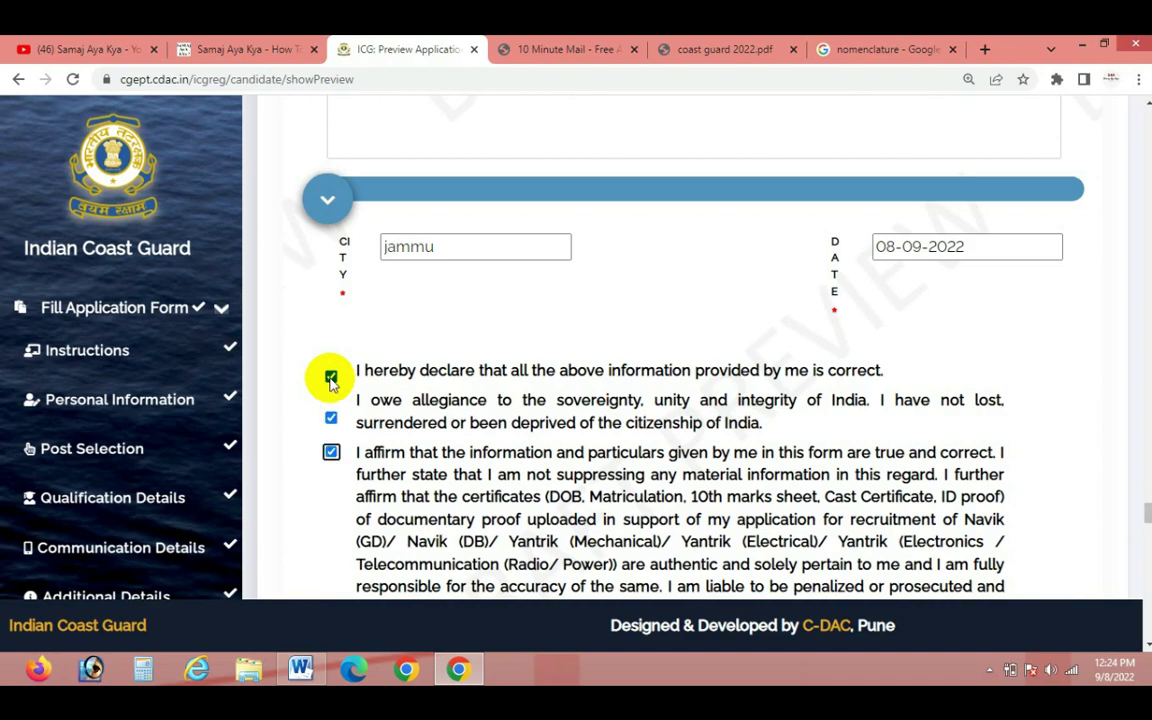
pyautogui.scroll(-4, 331, 380)
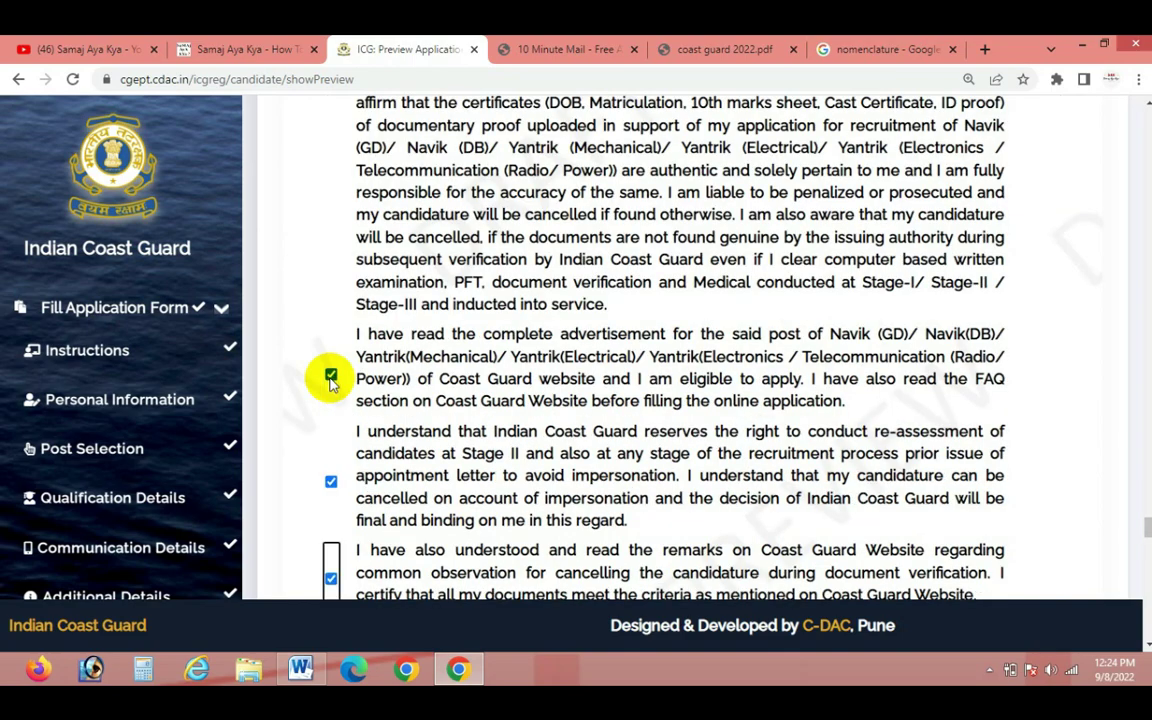
pyautogui.press('Tab')
pyautogui.press('space')
pyautogui.press('Tab')
pyautogui.press('space')
pyautogui.press('Tab')
pyautogui.press('space')
pyautogui.press('Tab')
pyautogui.press('space')
pyautogui.press('Tab')
pyautogui.press('space')
pyautogui.press('Tab')
pyautogui.press('space')
pyautogui.press('Tab')
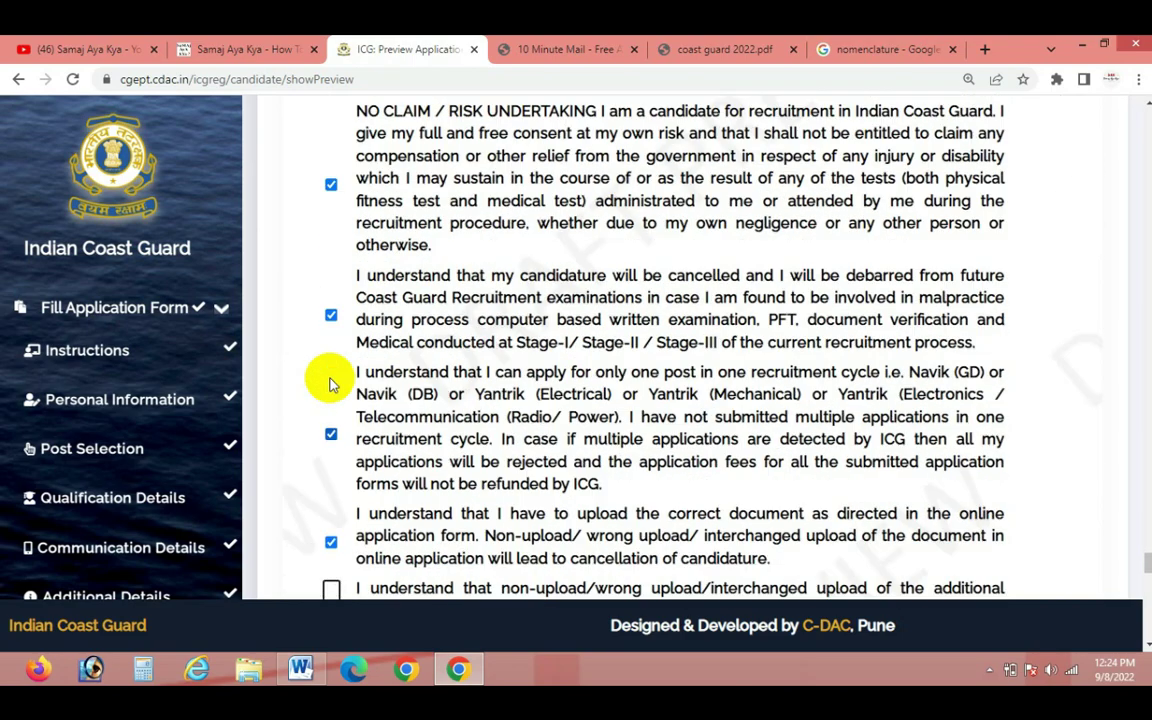
pyautogui.press('space')
pyautogui.press('Tab')
pyautogui.press('space')
pyautogui.press('Tab')
pyautogui.press('space')
pyautogui.press('Tab')
pyautogui.press('space')
pyautogui.press('Tab')
pyautogui.press('space')
pyautogui.press('Tab')
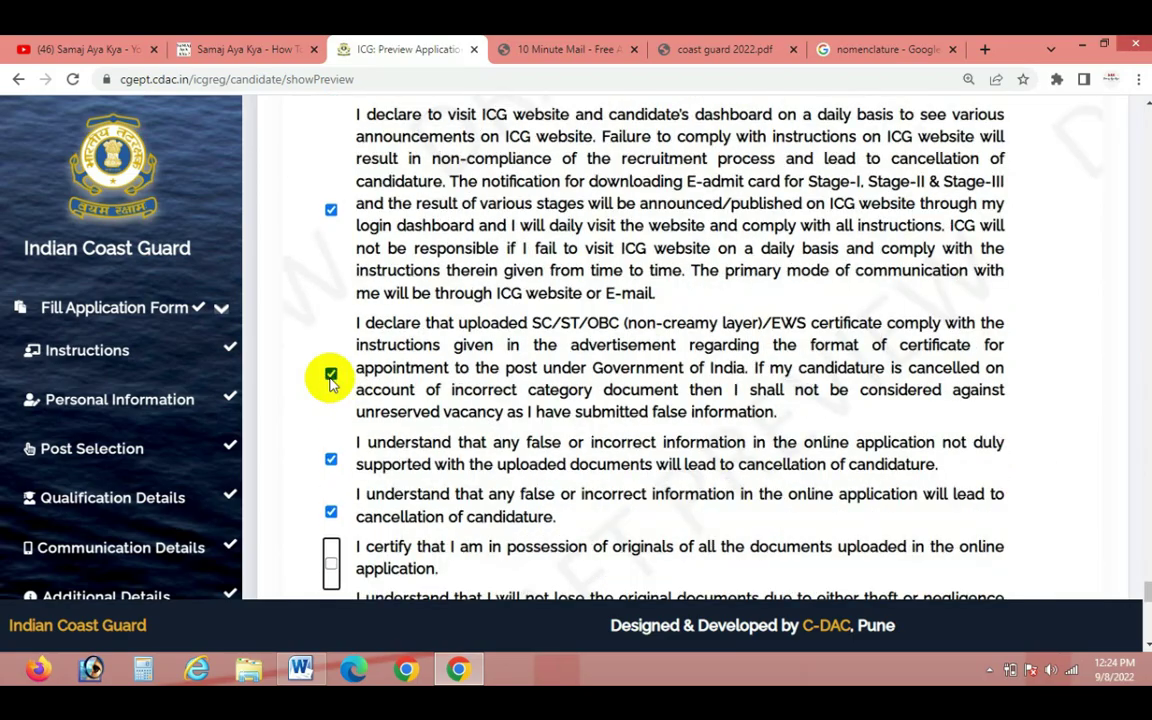
pyautogui.press('space')
pyautogui.press('Tab')
pyautogui.press('space')
pyautogui.press('Tab')
pyautogui.press('space')
pyautogui.press('Tab')
pyautogui.scroll(10, 331, 378)
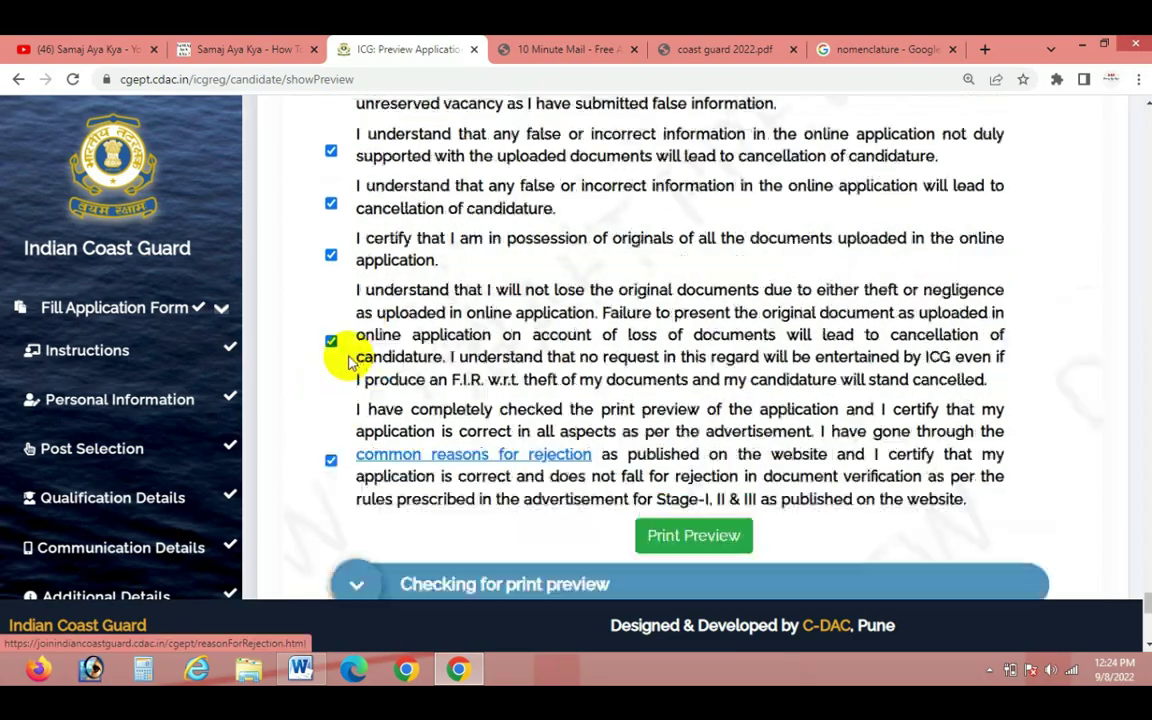
pyautogui.scroll(-15, 342, 380)
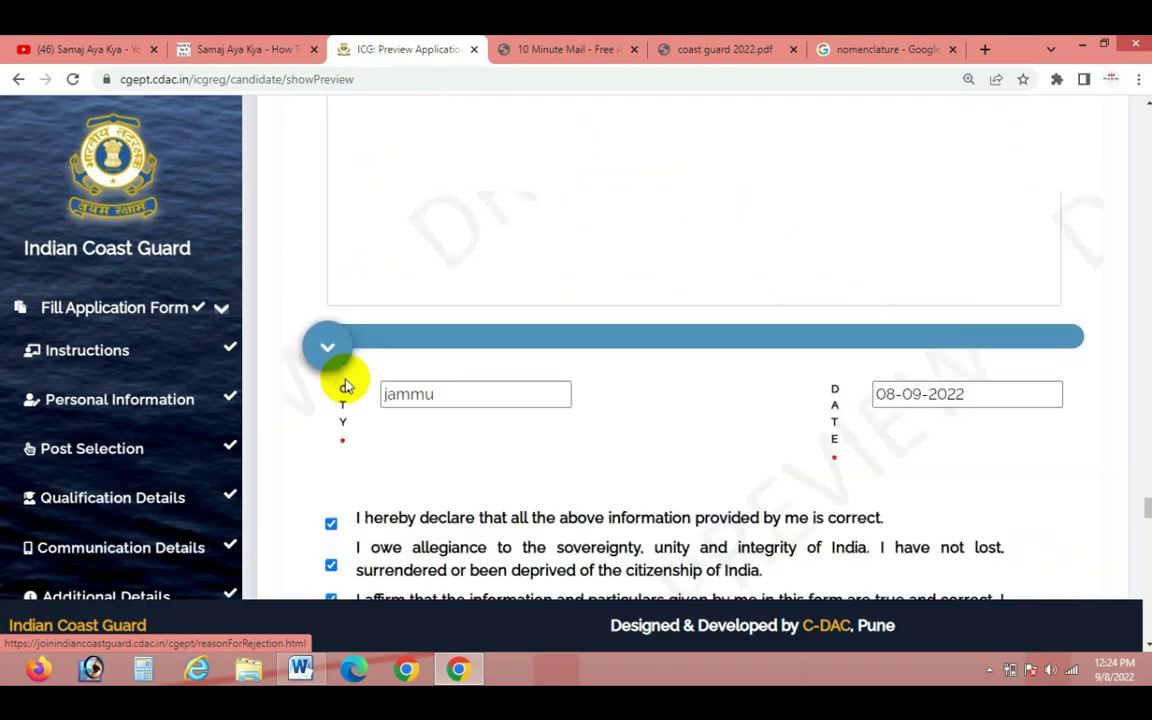
pyautogui.scroll(-5, 733, 405)
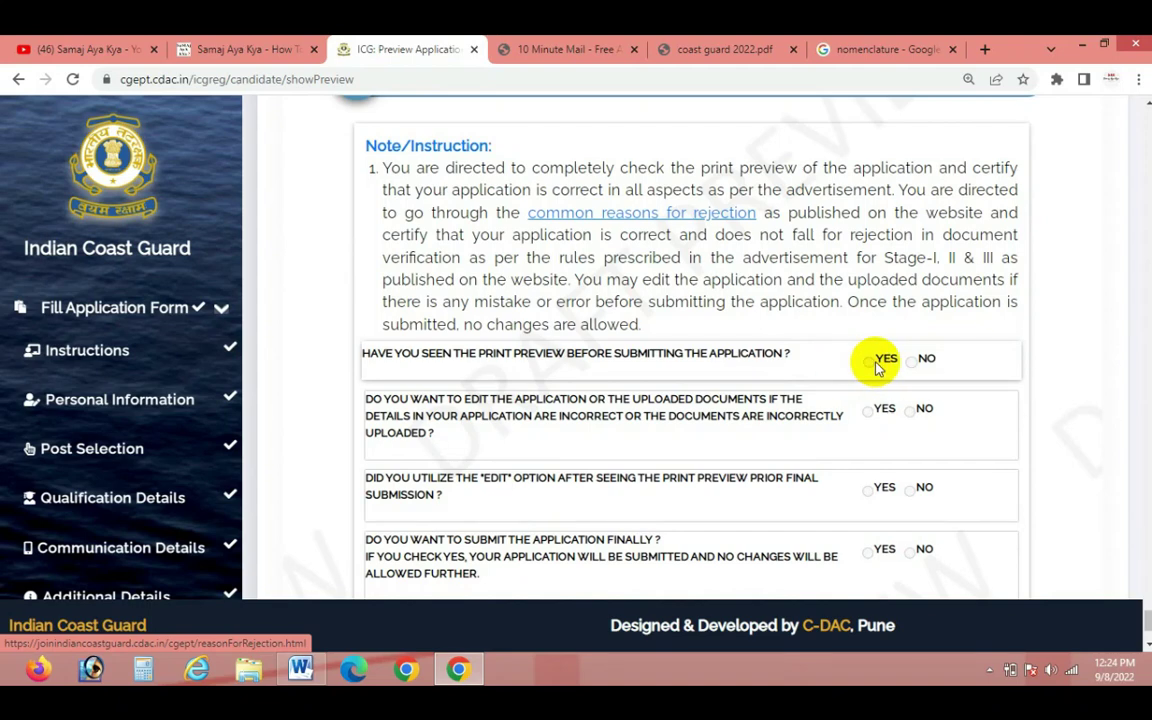
pyautogui.scroll(3, 870, 383)
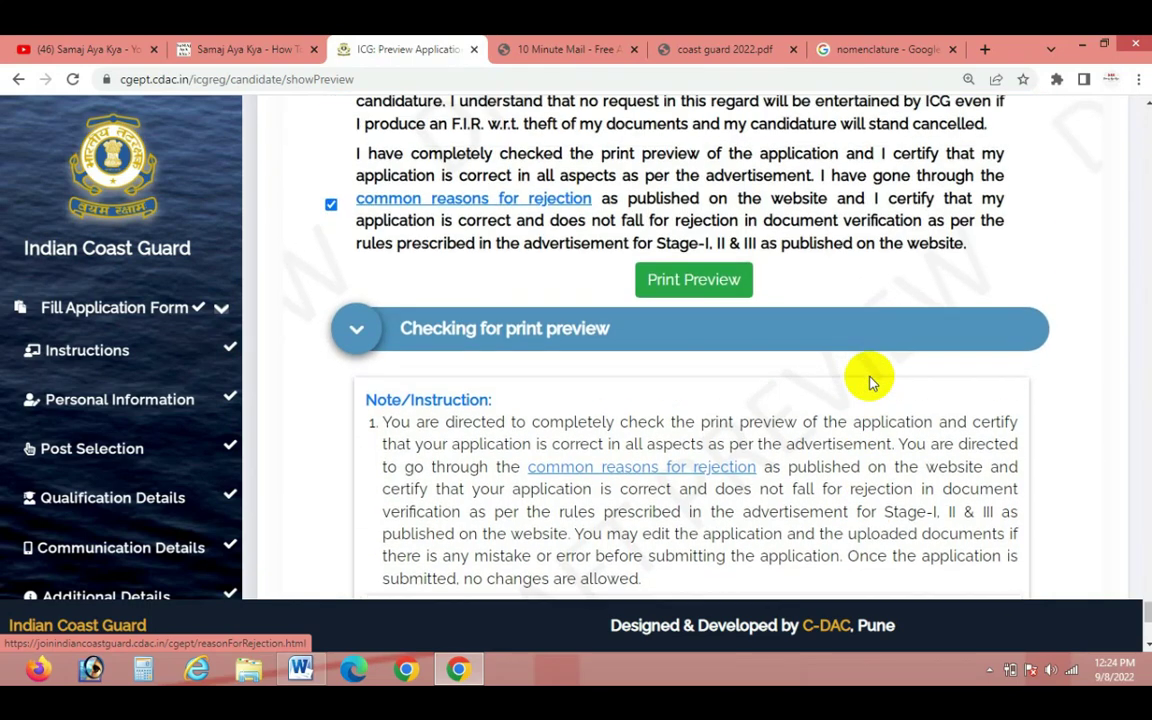
# View the print preview, cancel printing, and answer the checklist Yes, No, Yes, Yes
pyautogui.click(703, 281)
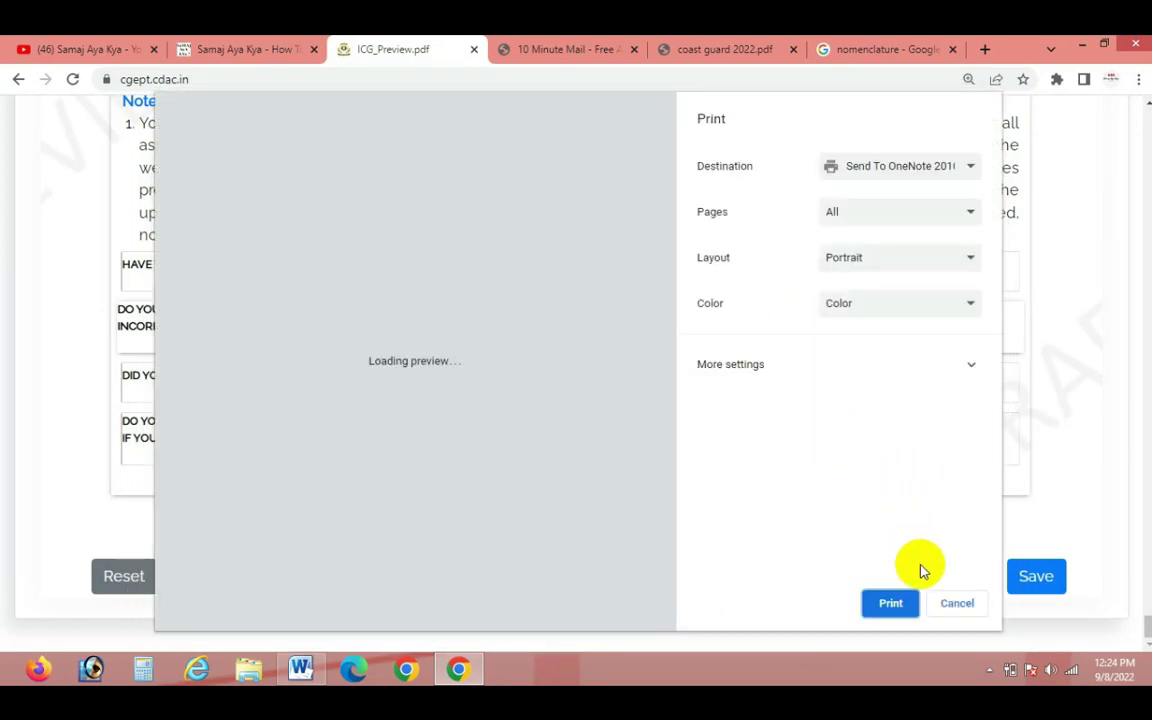
pyautogui.click(963, 605)
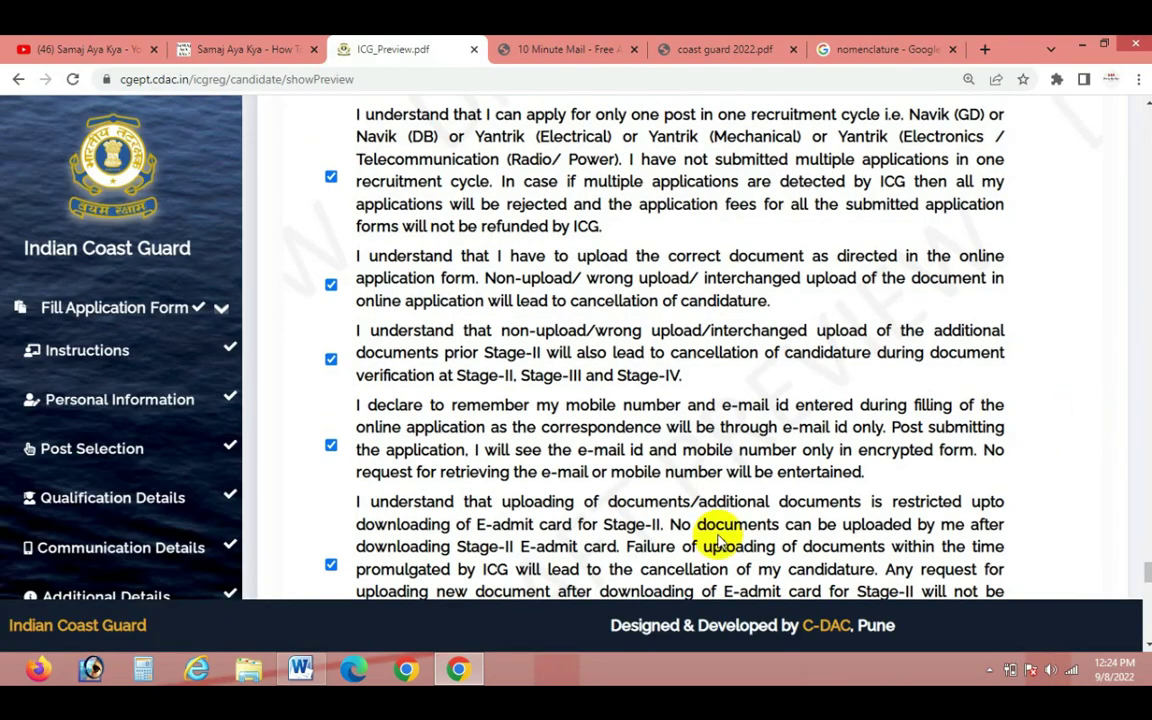
pyautogui.scroll(-15, 715, 540)
pyautogui.scroll(2, 818, 478)
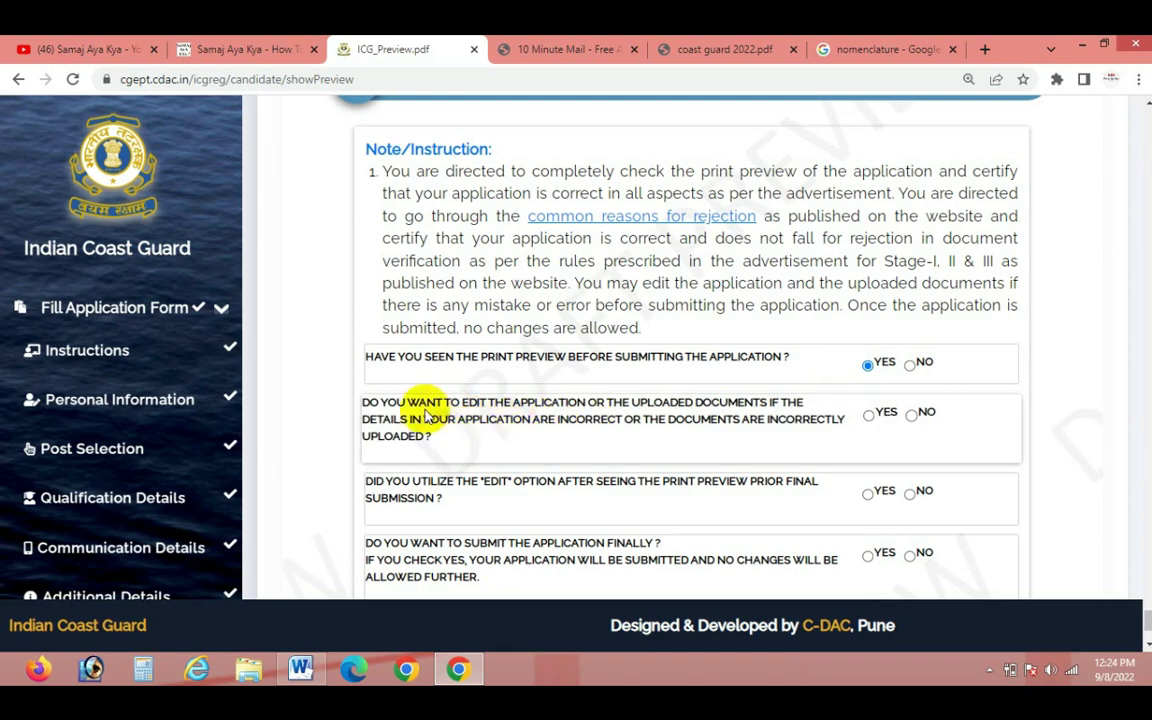
pyautogui.click(910, 416)
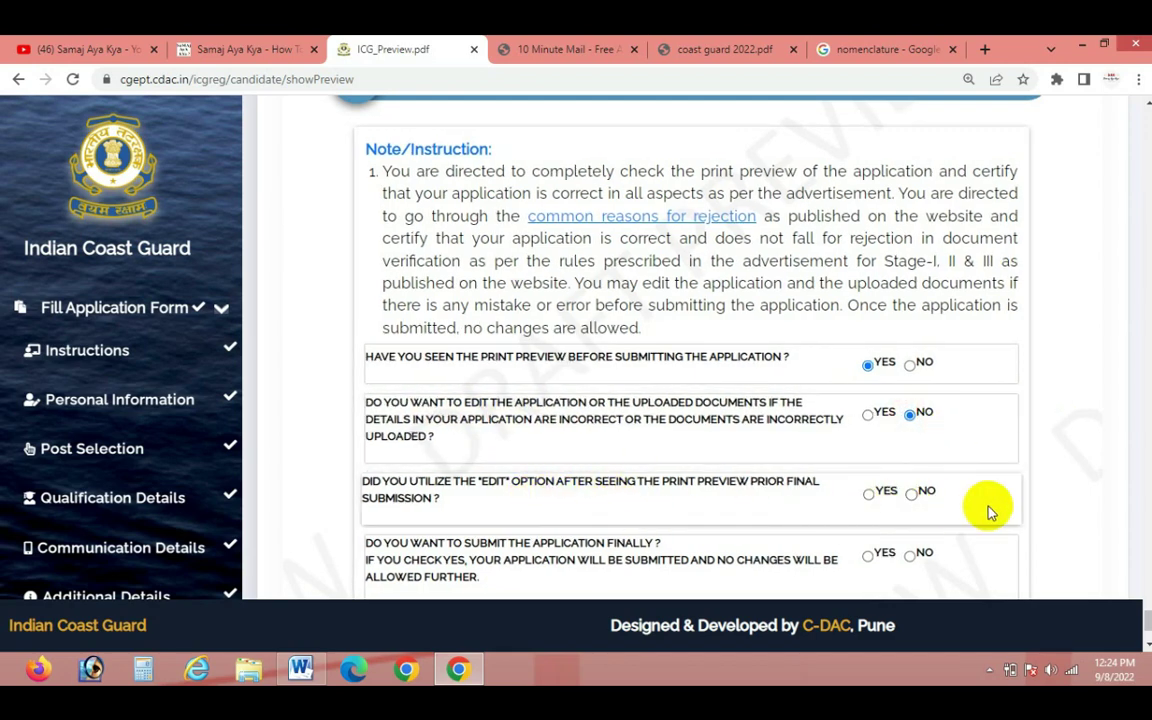
pyautogui.scroll(-3, 976, 506)
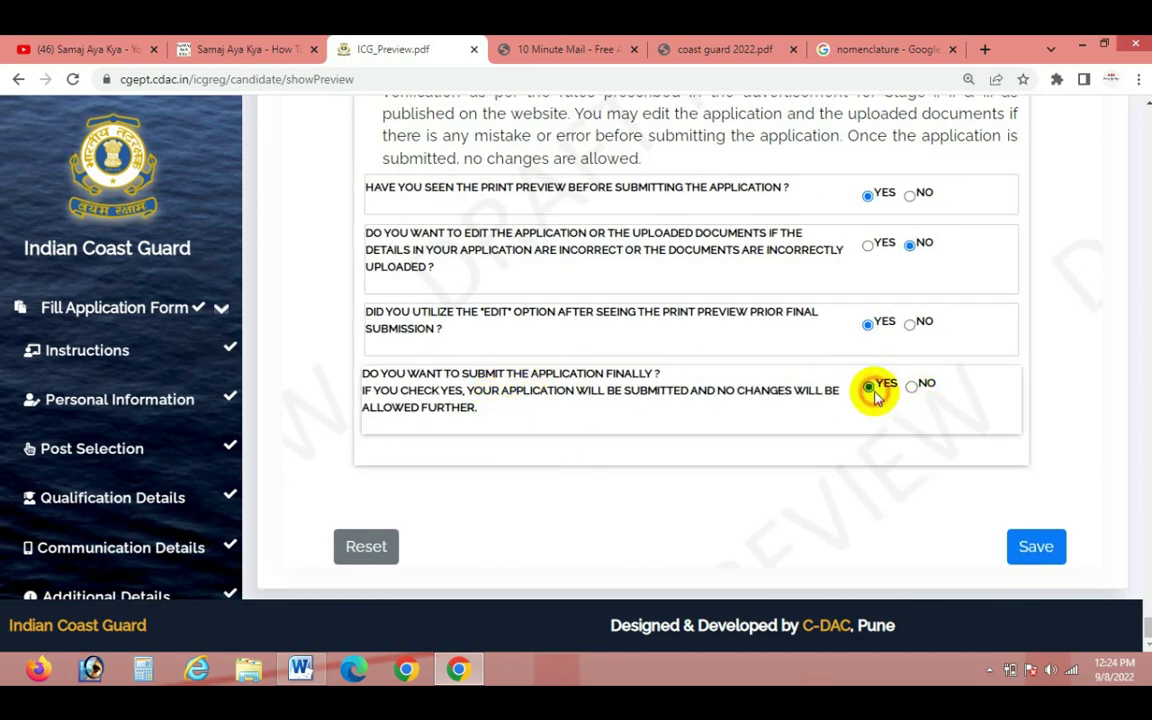
# Save the checklist answers, confirm the application details, and click Final Submit
pyautogui.click(1030, 558)
pyautogui.scroll(-10, 413, 383)
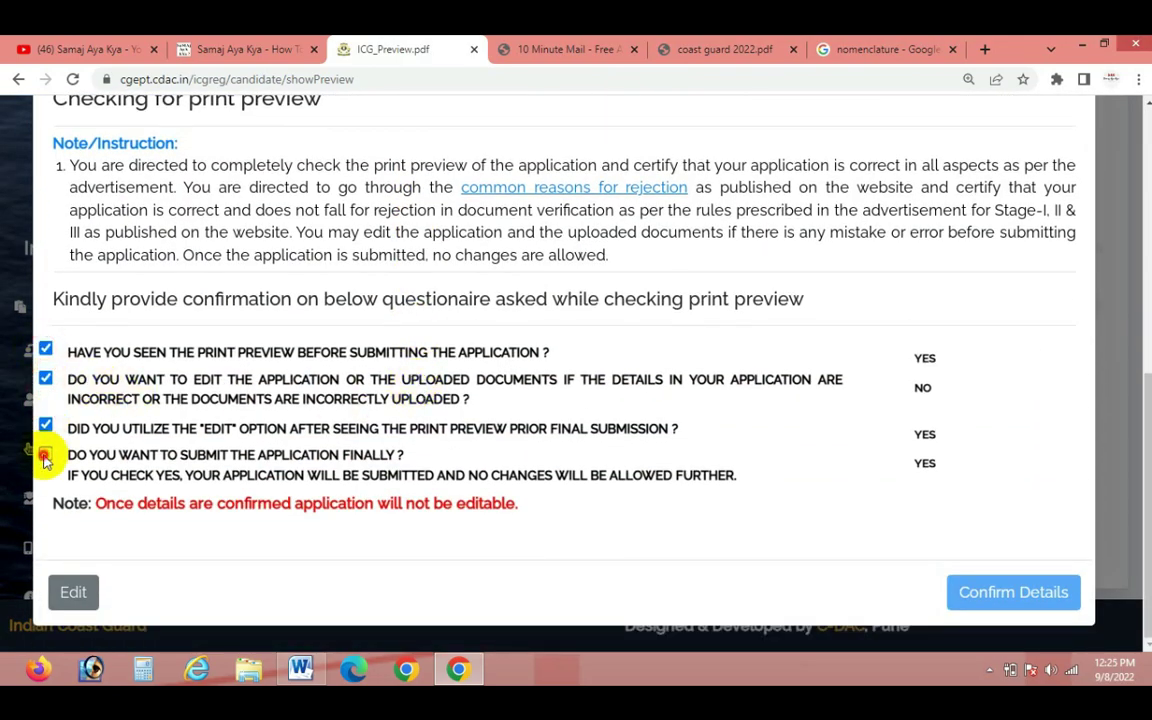
pyautogui.scroll(5, 298, 400)
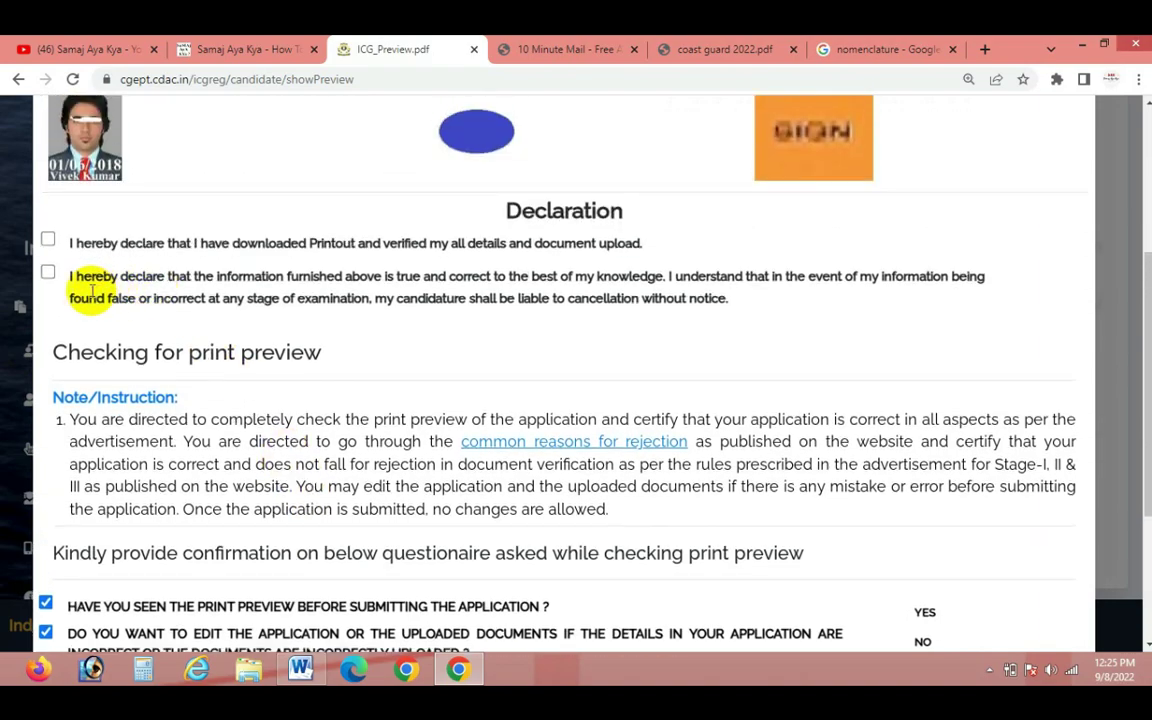
pyautogui.scroll(-5, 746, 342)
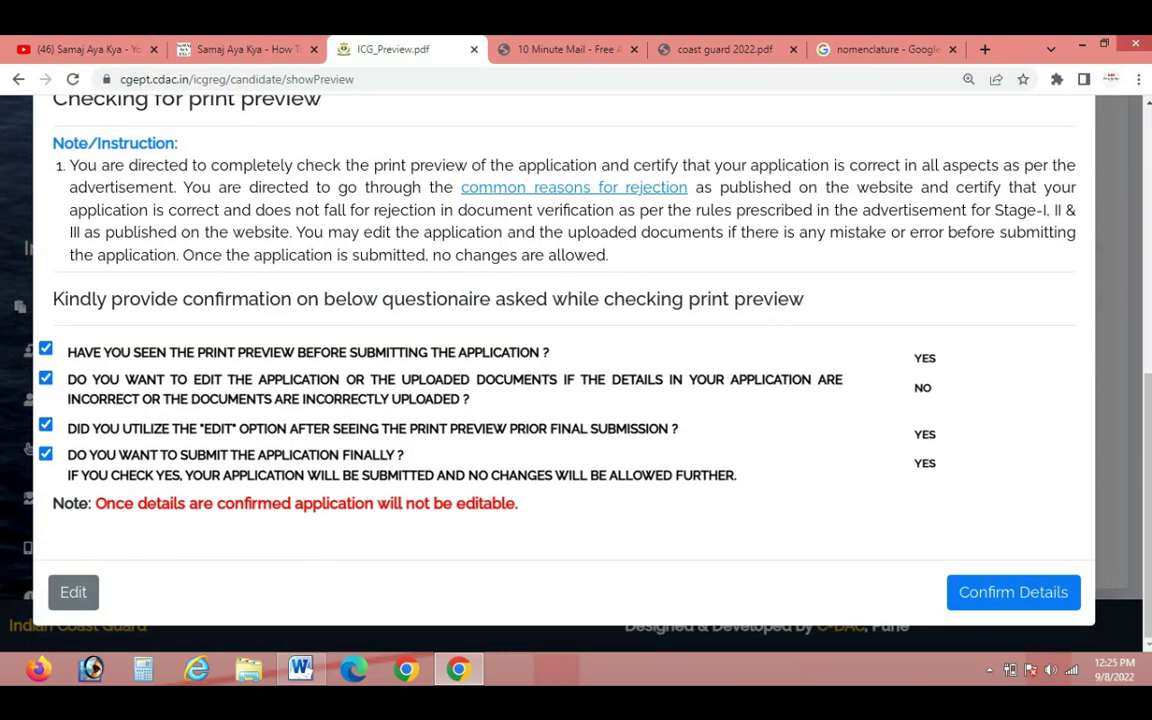
pyautogui.click(1021, 592)
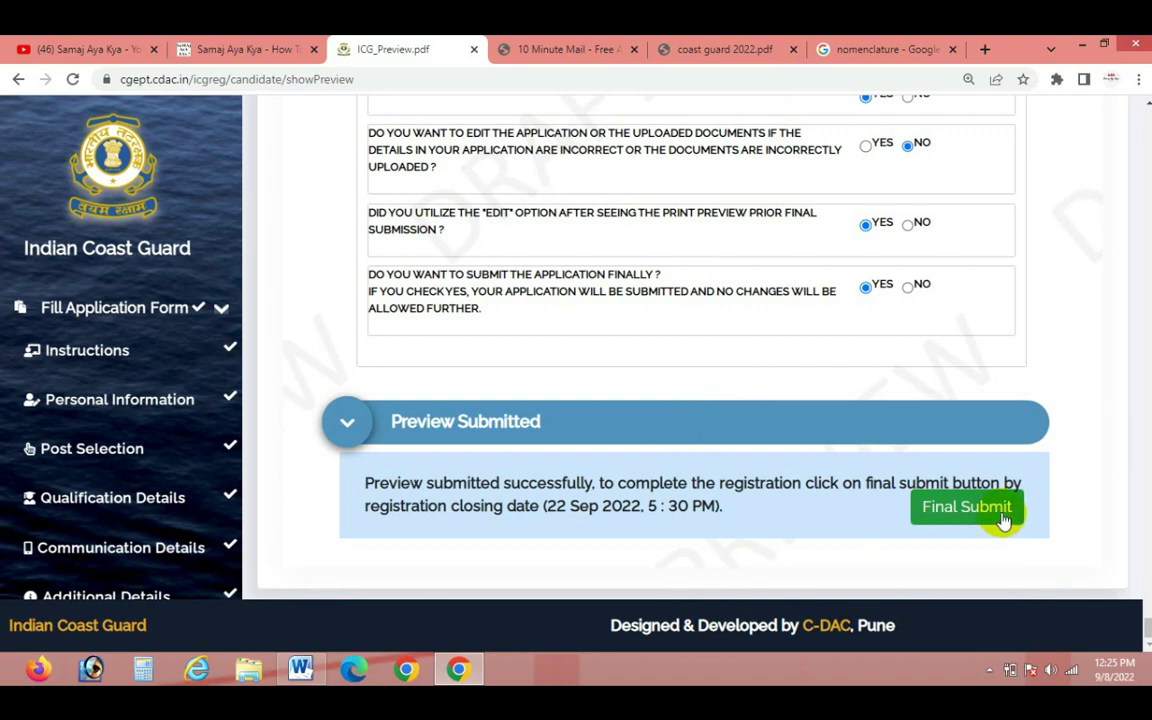
pyautogui.click(1003, 516)
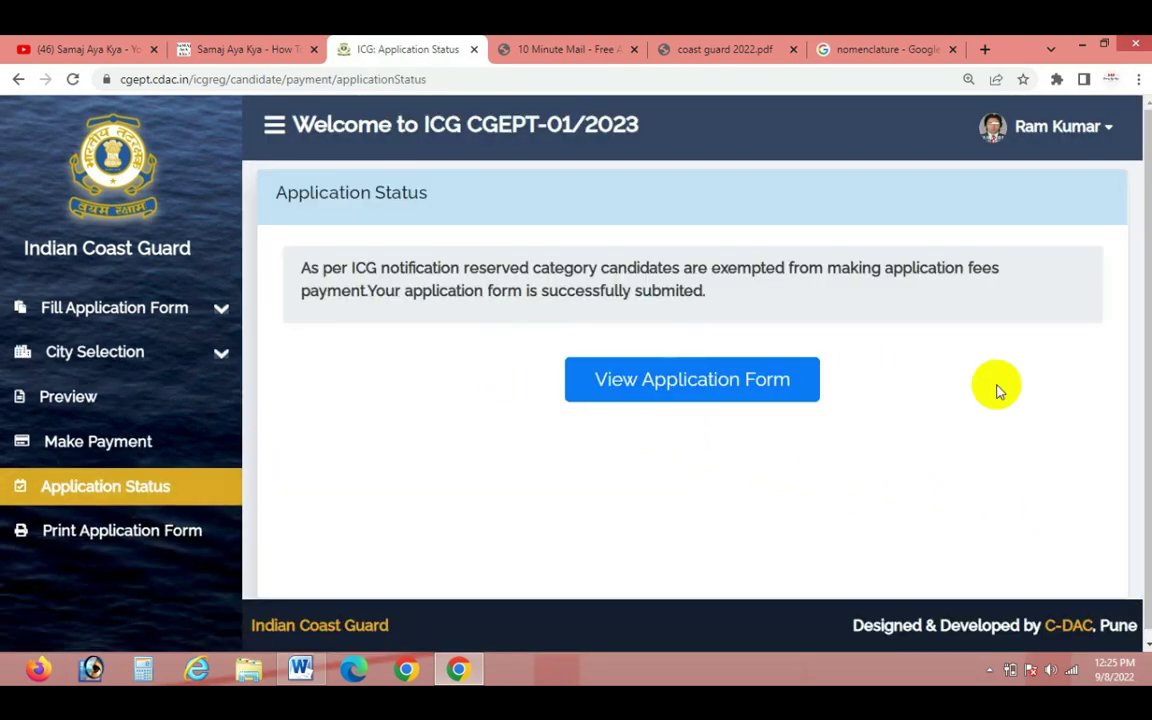